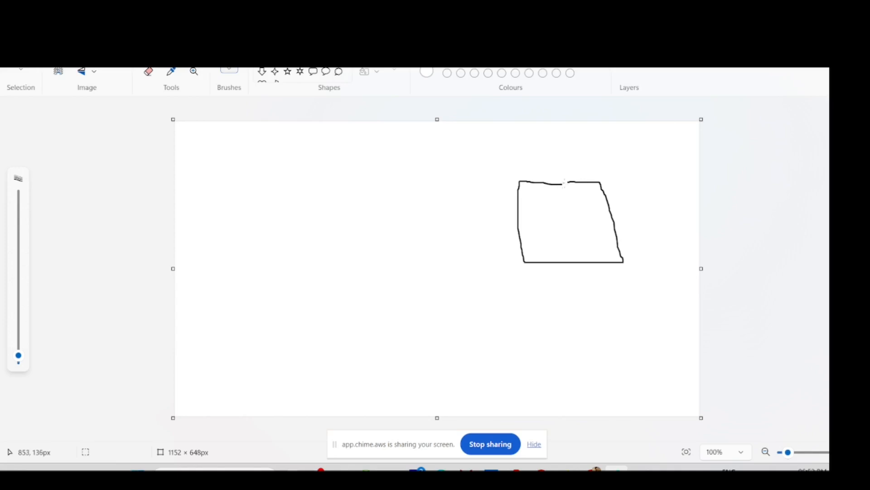
- Pencil-sketch a divider across the box, a handwritten label, a small oval and an arrow toward the box
left_click_drag(531, 161, 540, 175)
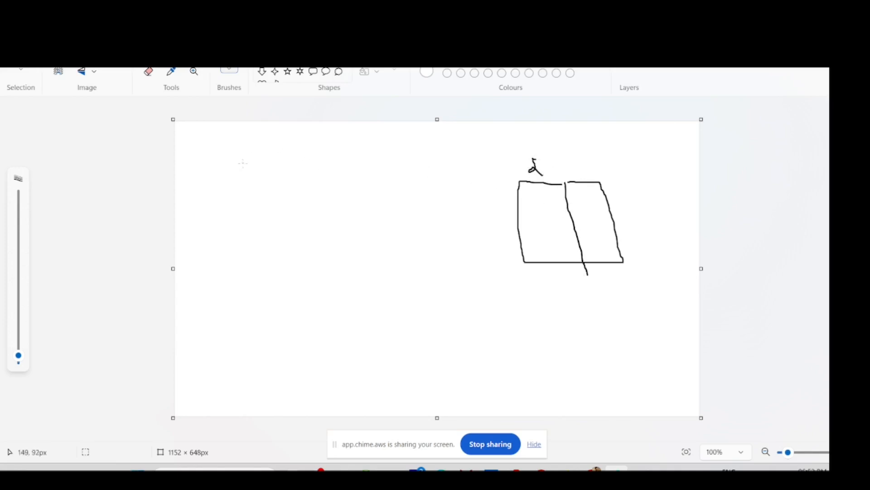
mouse_move(241, 148)
left_mouse_down()
mouse_move(266, 143)
mouse_move(310, 178)
mouse_move(302, 240)
left_mouse_up()
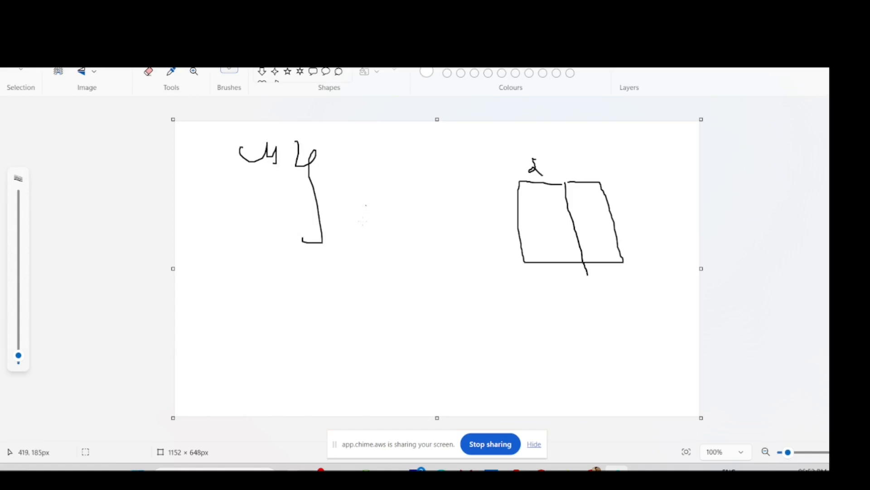
left_click_drag(339, 309, 347, 304)
mouse_move(339, 199)
left_mouse_down()
mouse_move(367, 199)
mouse_move(374, 216)
left_mouse_up()
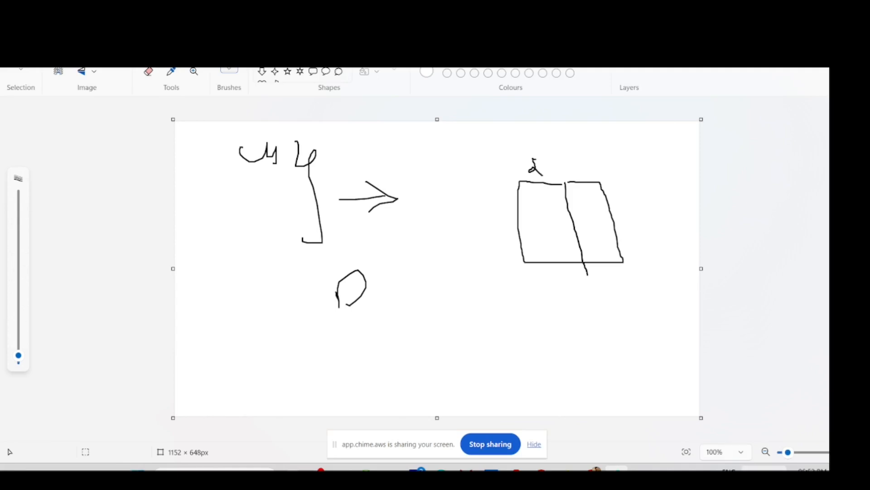
left_click(765, 467)
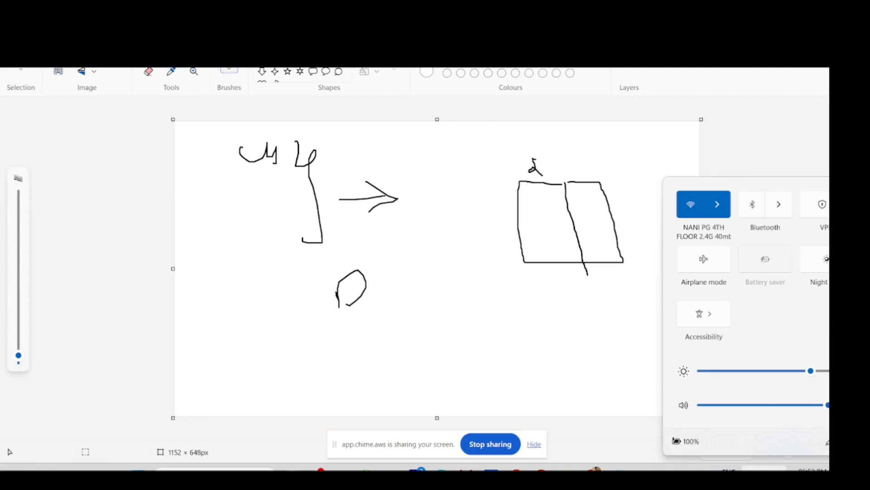
- Duplicate the AWS Glue browser tab and go to Amazon S3 from the Services menu
key("alt+Tab")
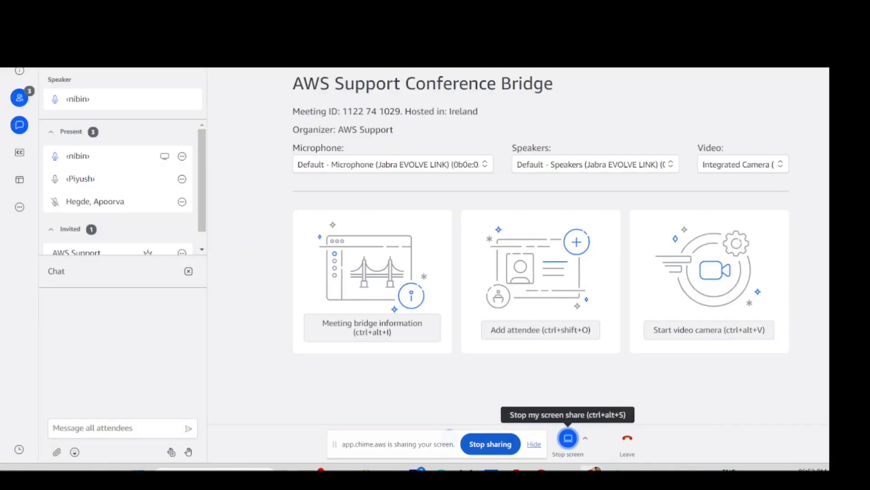
key("alt+Tab")
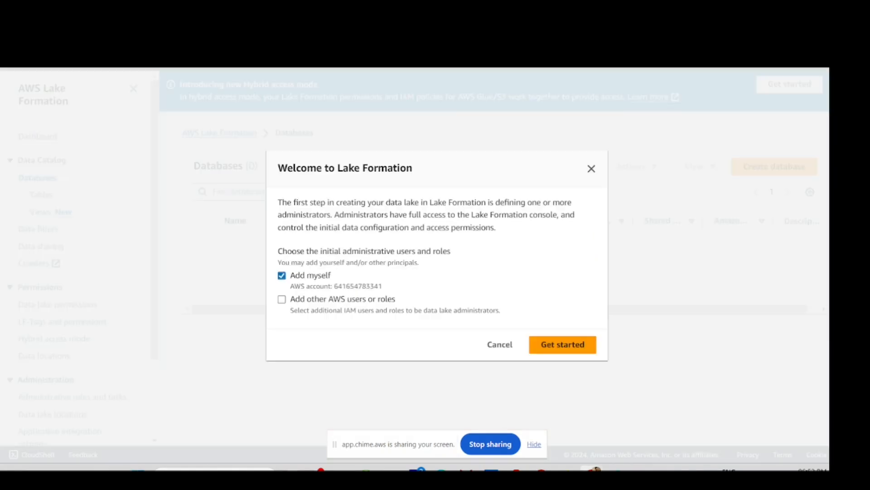
left_click(343, 28)
right_click(344, 28)
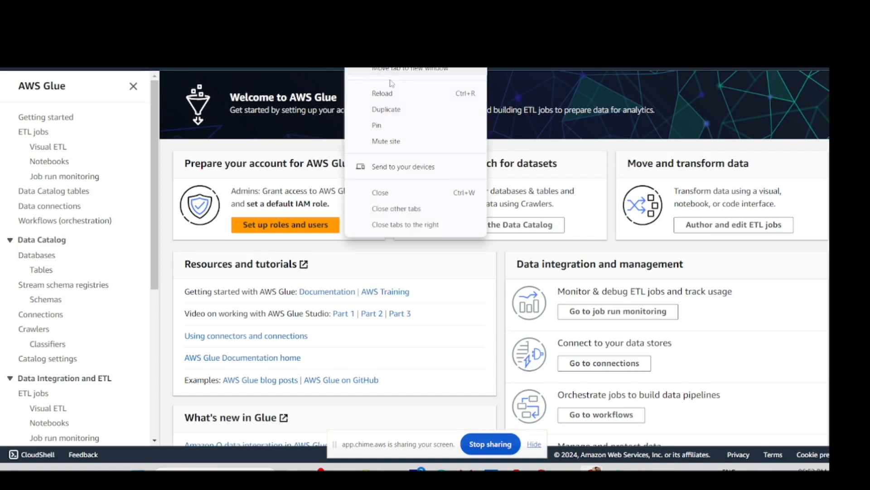
left_click(409, 110)
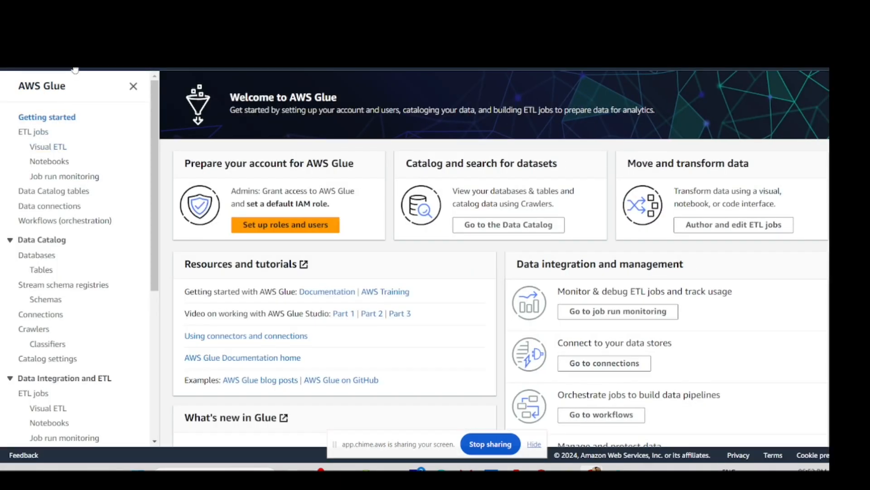
left_click(75, 69)
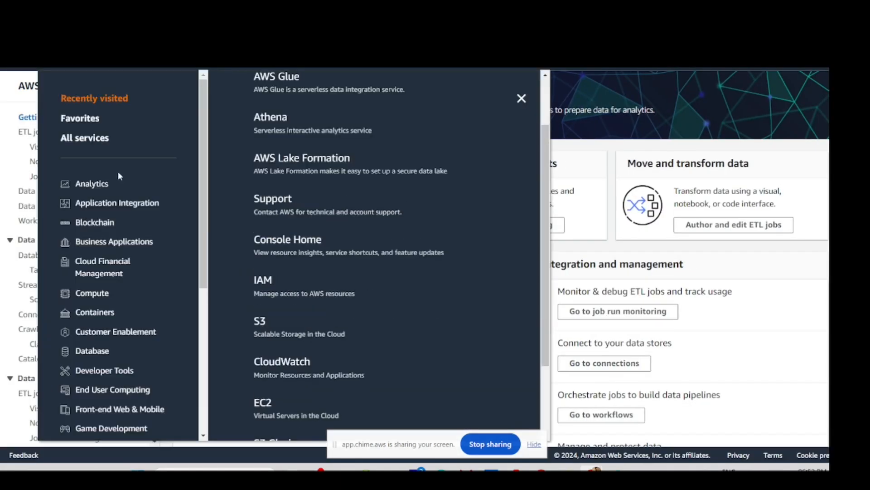
left_click(261, 320)
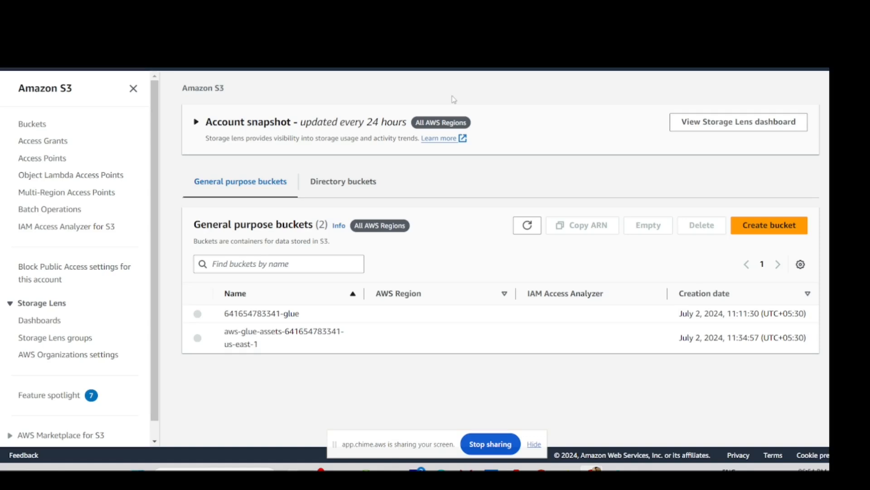
- Select glue_test.csv in the glue bucket's glue_data_collection folder and choose Query with S3 Select
left_click(285, 313)
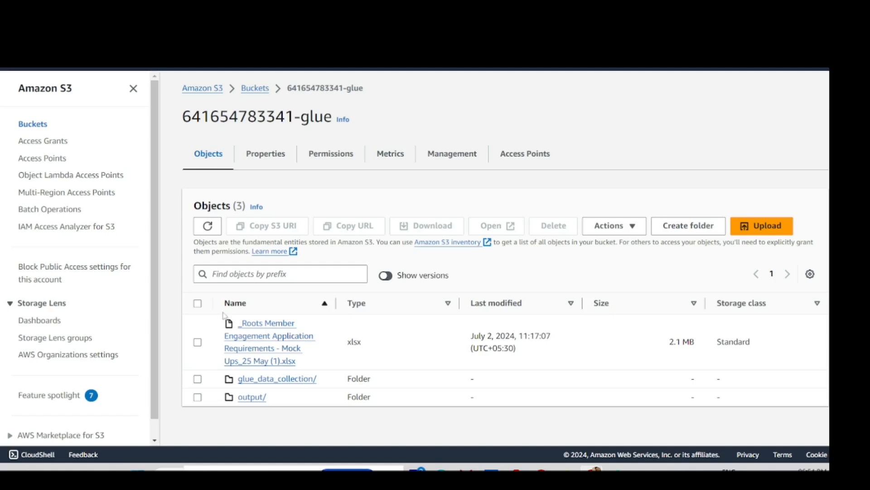
left_click(267, 381)
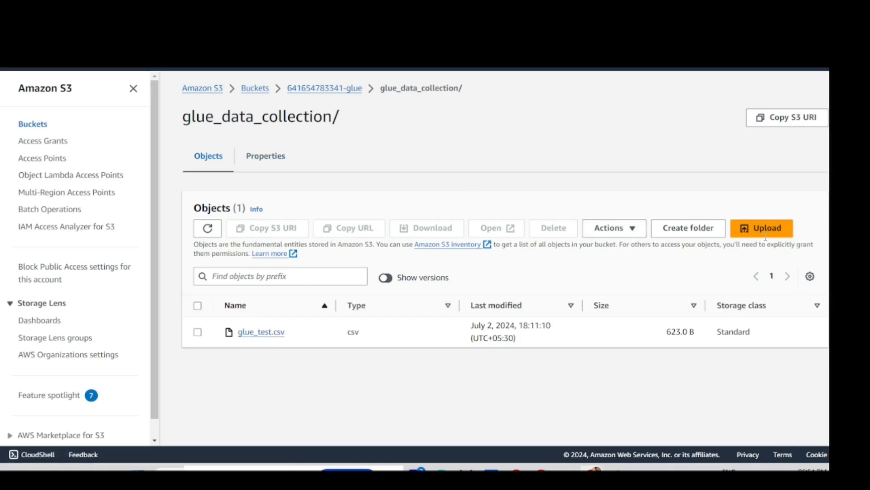
left_click(631, 229)
scroll(642, 388, "down", 1)
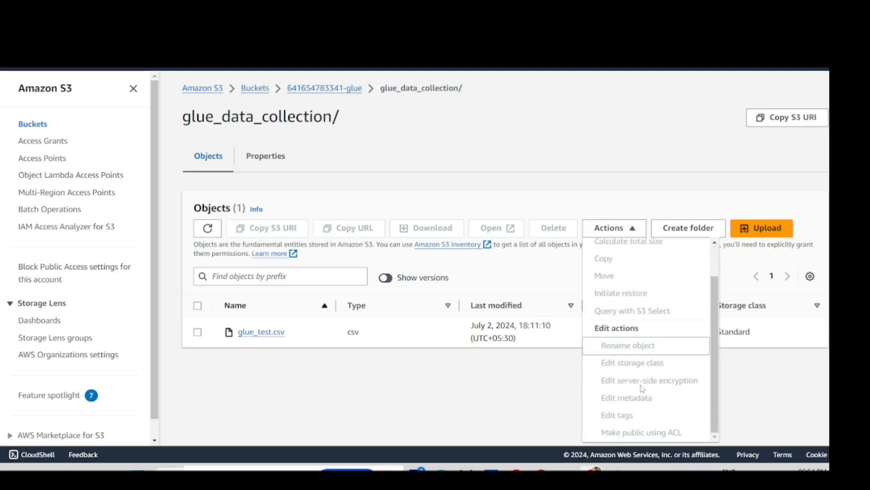
left_click(197, 332)
left_click(608, 228)
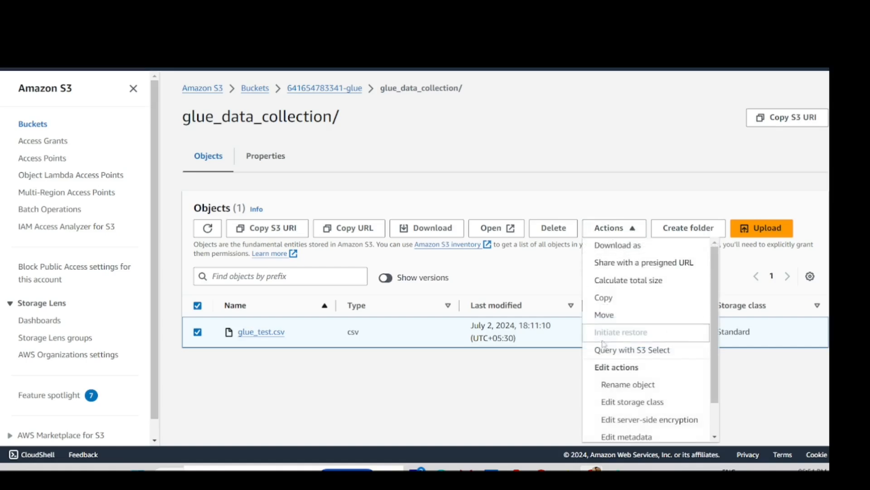
scroll(619, 327, "down", 2)
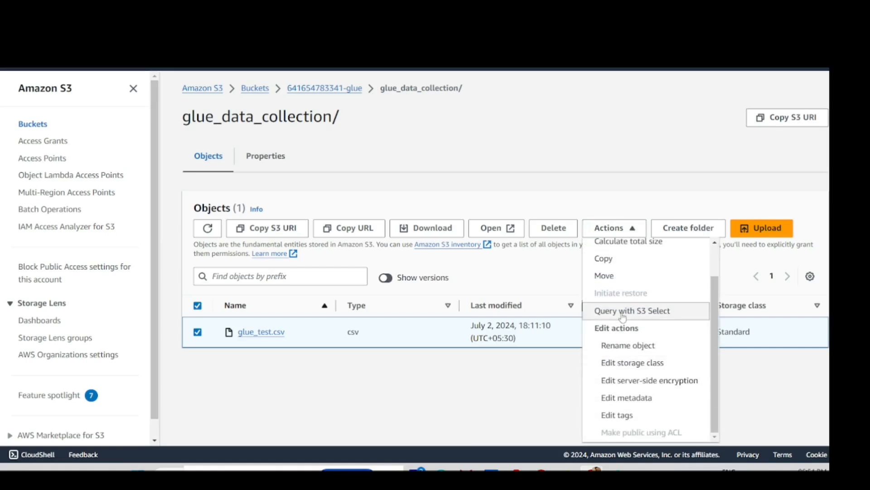
left_click(623, 317)
scroll(497, 280, "down", 10)
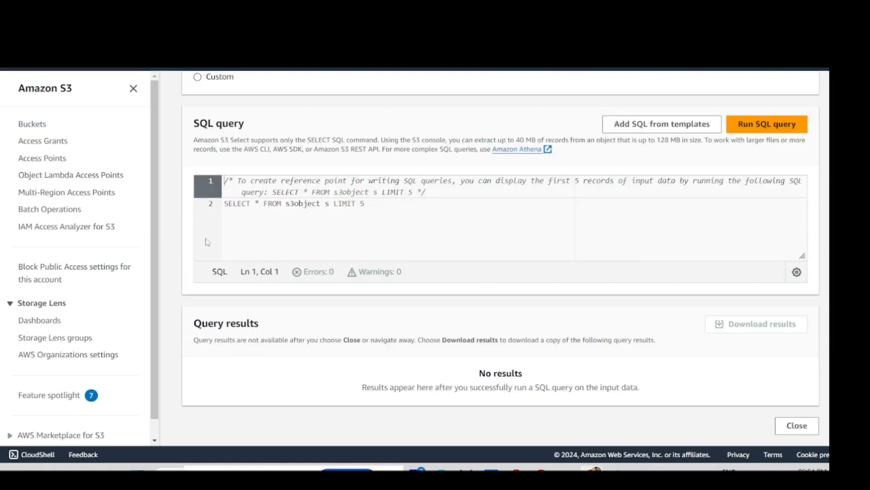
- Run the LIMIT 5 sample query and select the First Name and Description headers in the raw results
left_click(773, 129)
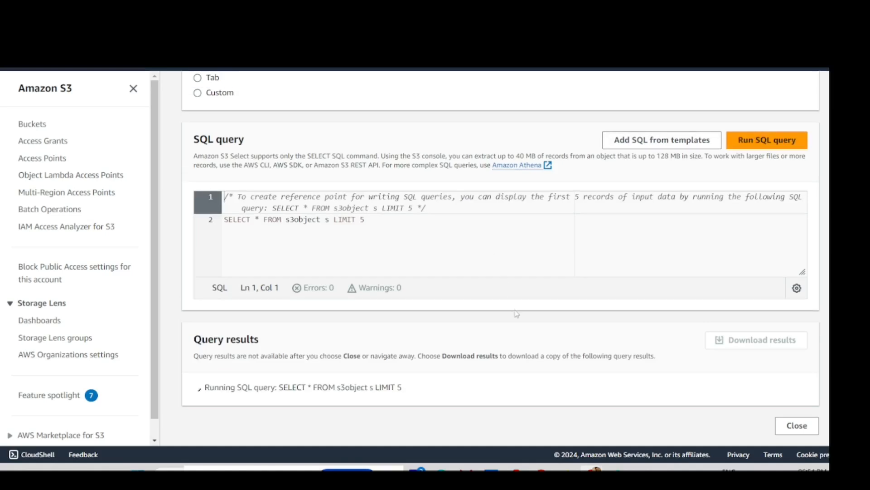
scroll(510, 330, "down", 6)
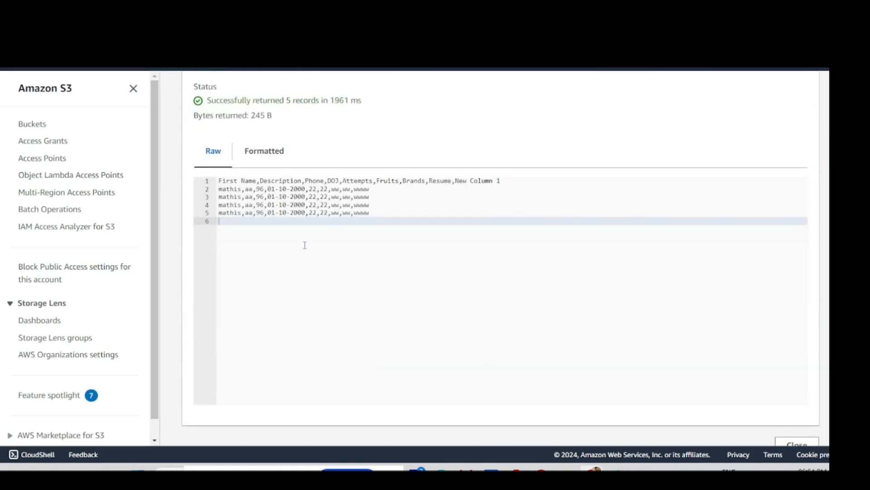
scroll(305, 245, "up", 1)
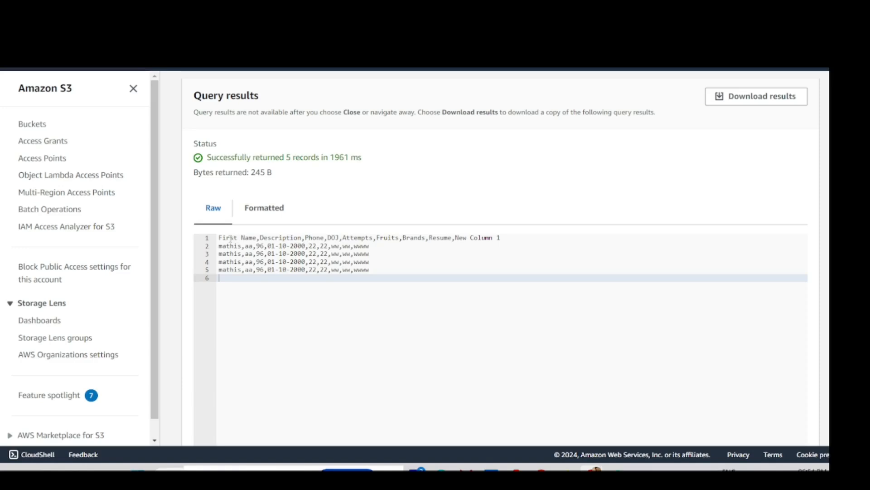
left_click_drag(219, 237, 302, 237)
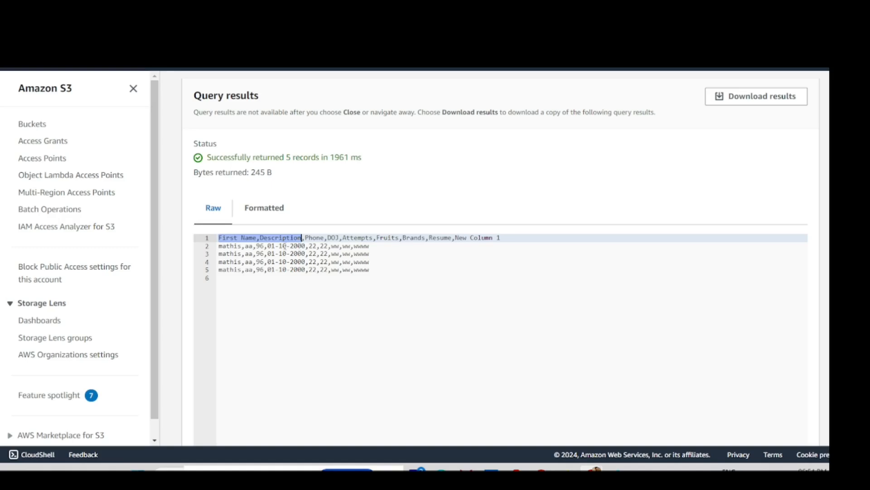
left_click(268, 245)
left_click_drag(302, 239, 186, 239)
- Dismiss the Lake Formation welcome prompt and move to the AWS Glue tab
left_click(174, 10)
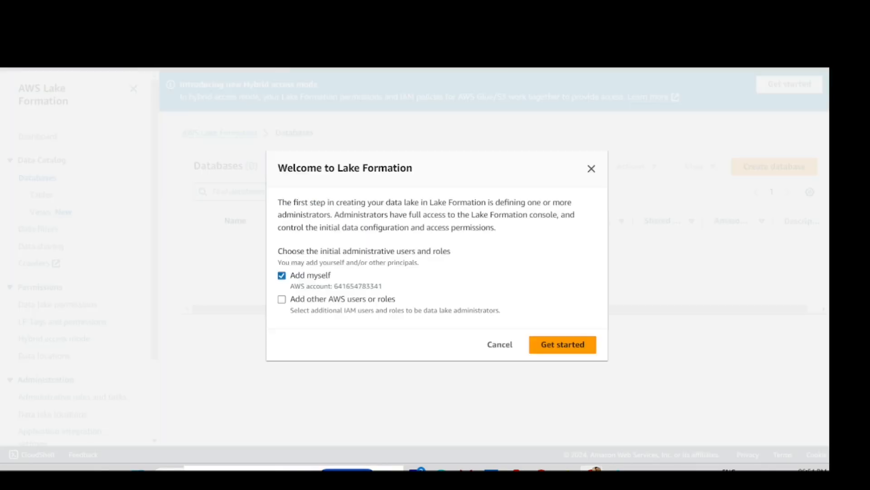
left_click(592, 169)
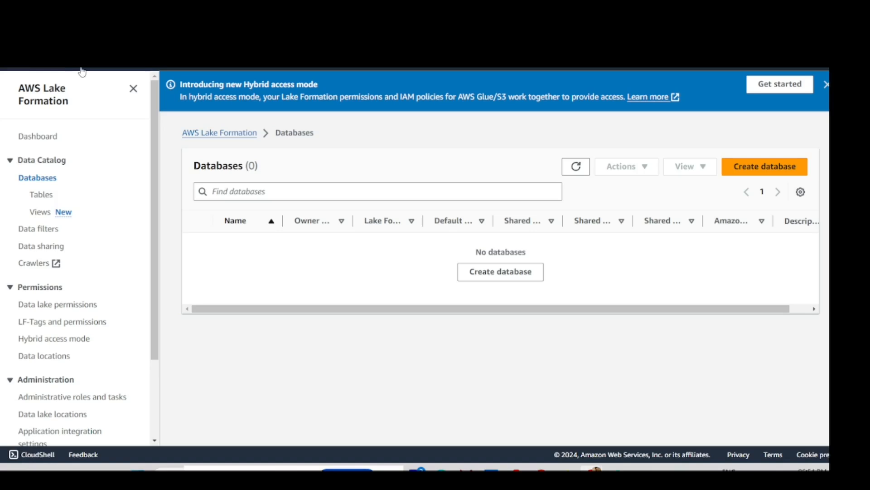
left_click(272, 10)
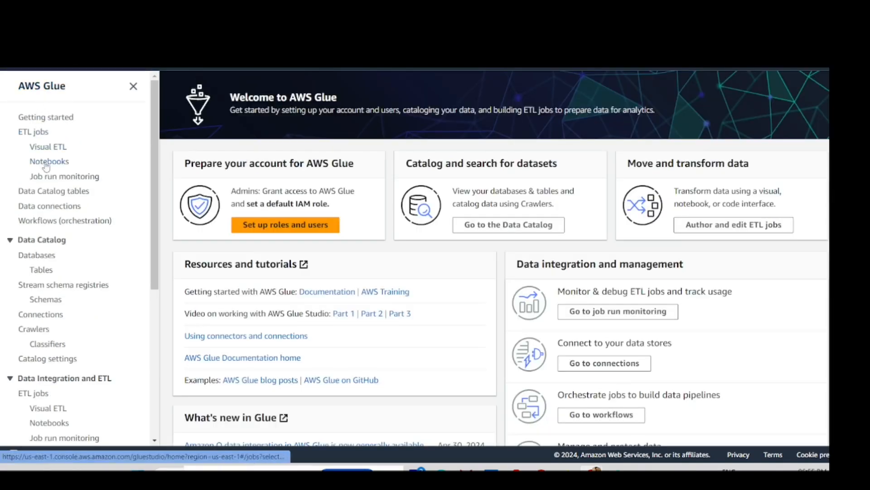
scroll(46, 166, "down", 7)
scroll(50, 151, "up", 4)
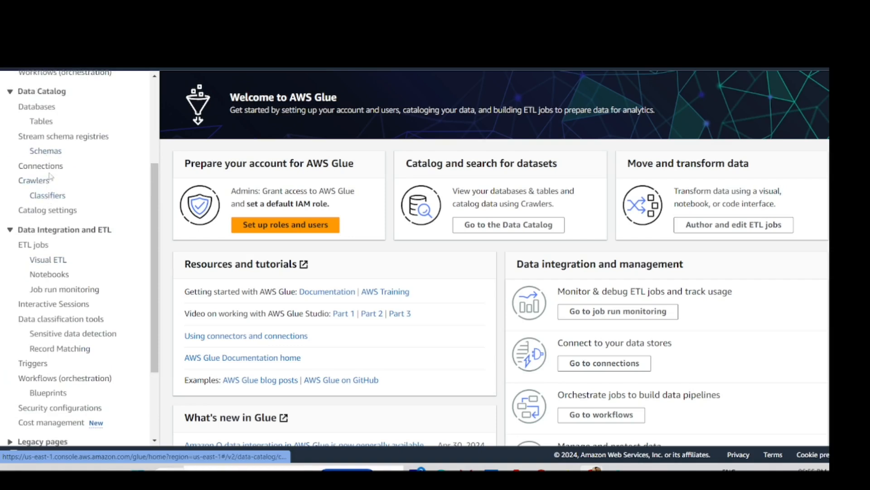
scroll(48, 247, "up", 1)
scroll(61, 258, "down", 2)
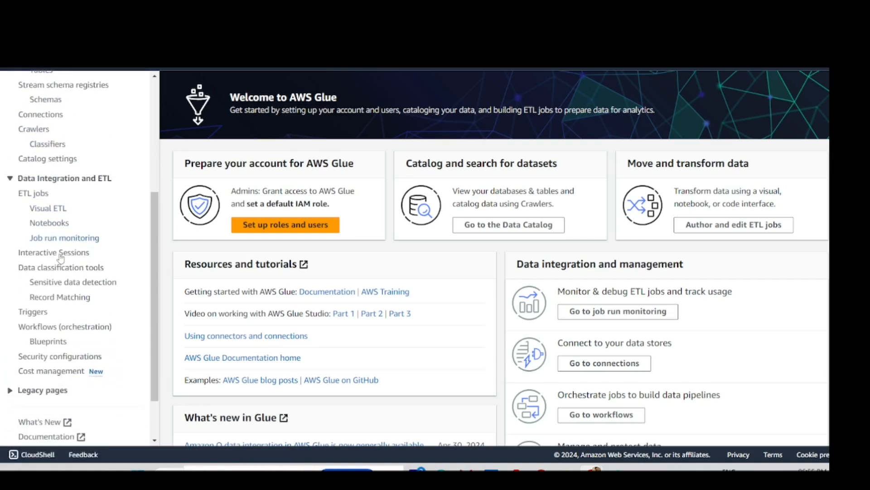
scroll(60, 257, "down", 2)
scroll(45, 240, "up", 6)
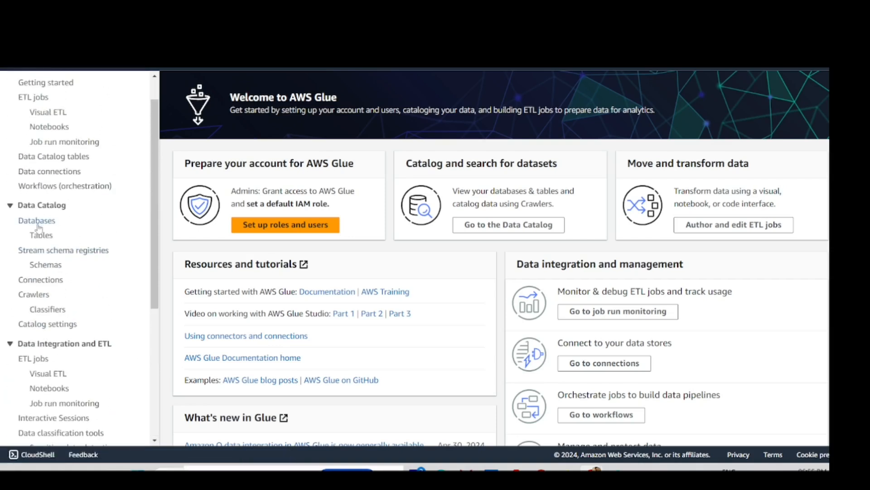
- Expand Data Catalog in the Glue sidebar and open Crawlers
left_click(52, 206)
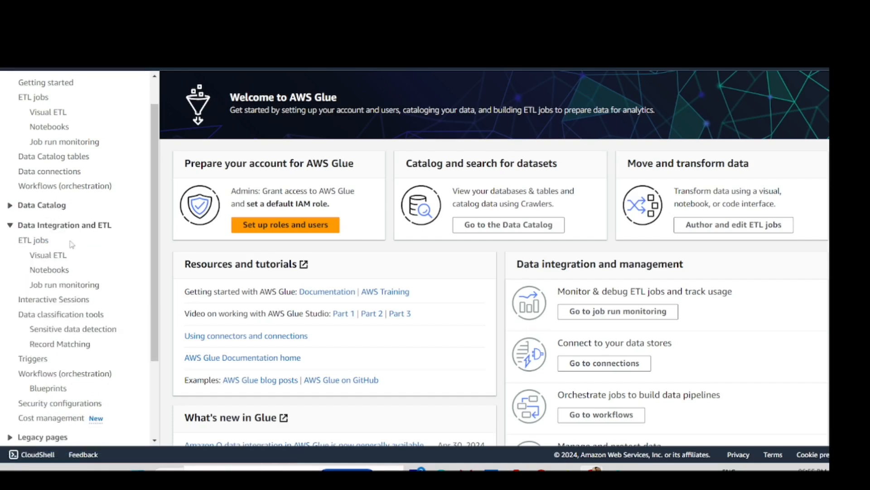
scroll(71, 237, "down", 1)
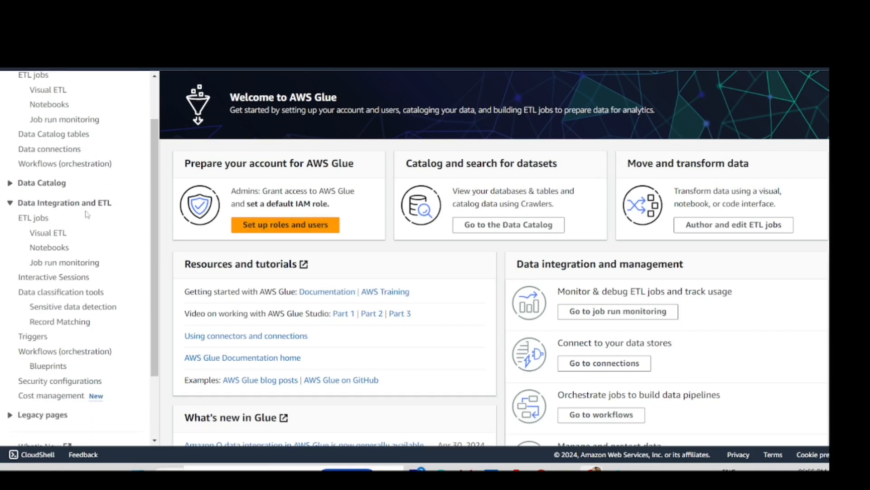
scroll(38, 226, "up", 3)
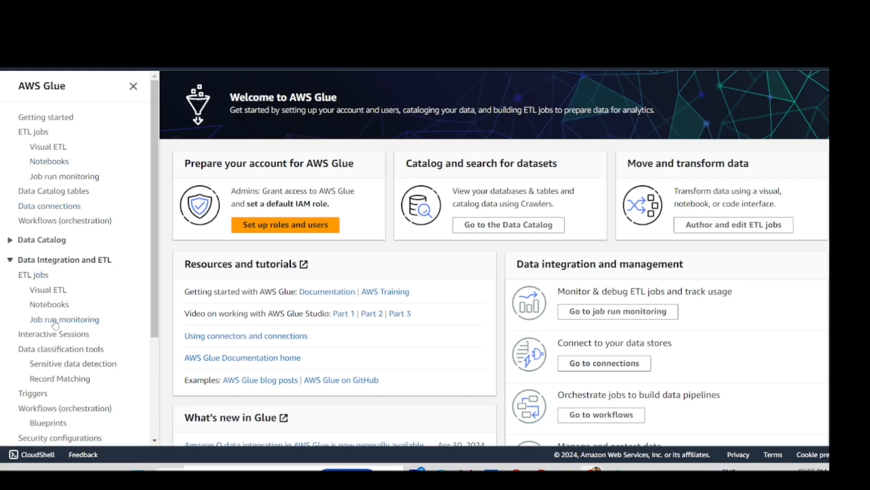
scroll(54, 326, "down", 3)
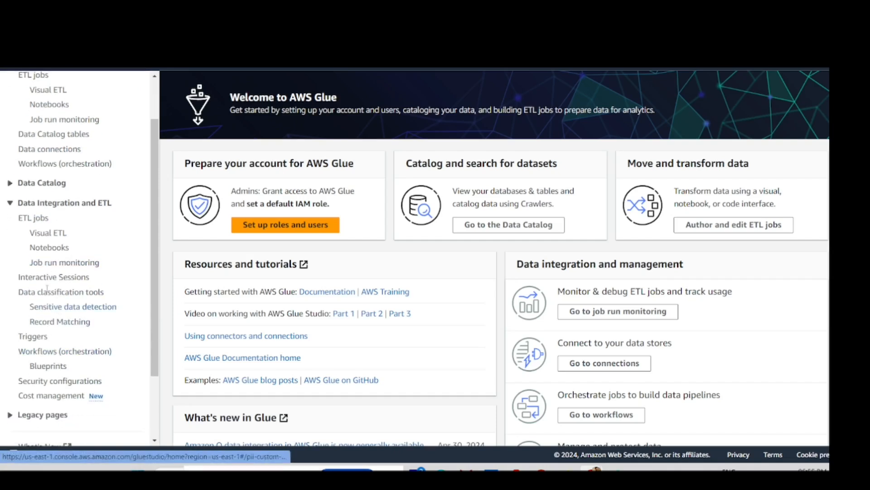
left_click(54, 185)
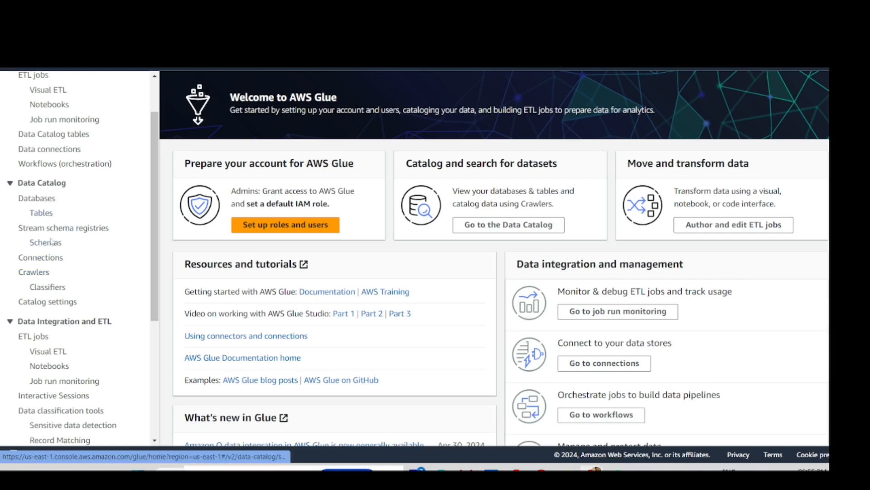
left_click(42, 274)
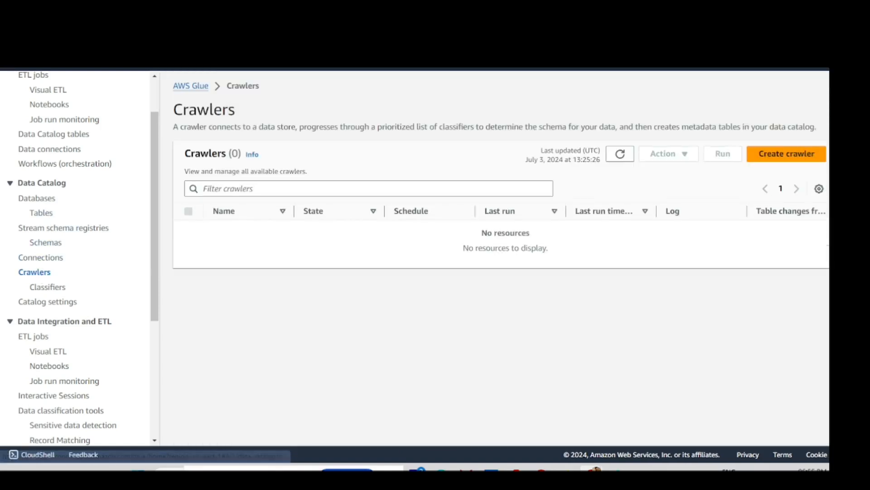
- Start a new crawler and name it gule_data_access_control_test
left_click(791, 154)
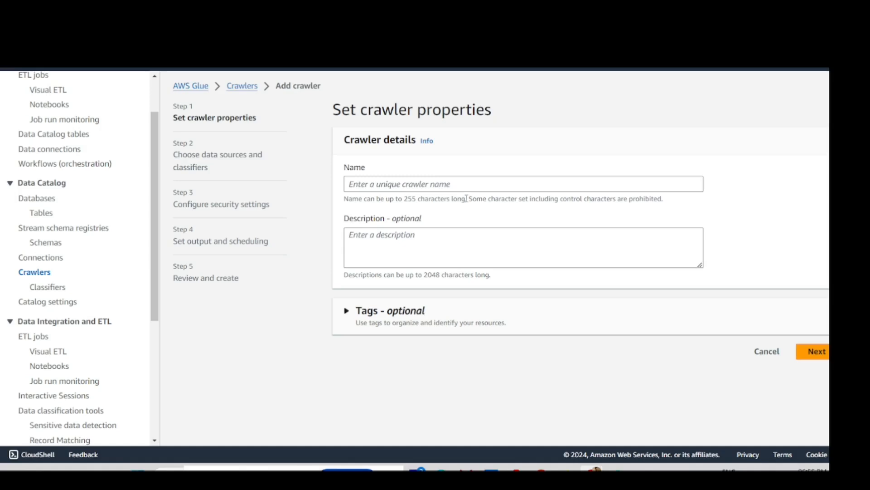
left_click(414, 186)
type("gule_data_access_control_test")
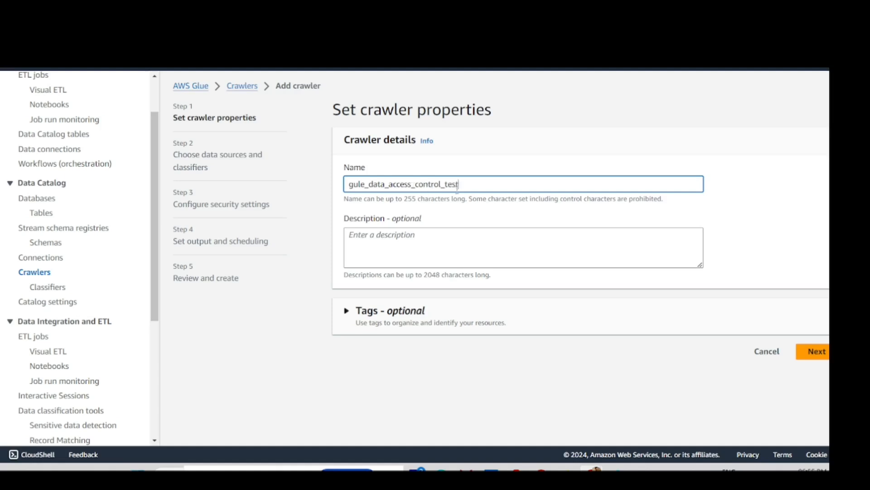
- Copy the crawler name into the Description, expand Tags, and continue to data sources
left_click_drag(457, 187, 345, 199)
key("ctrl+c")
left_click(366, 231)
key("ctrl+v")
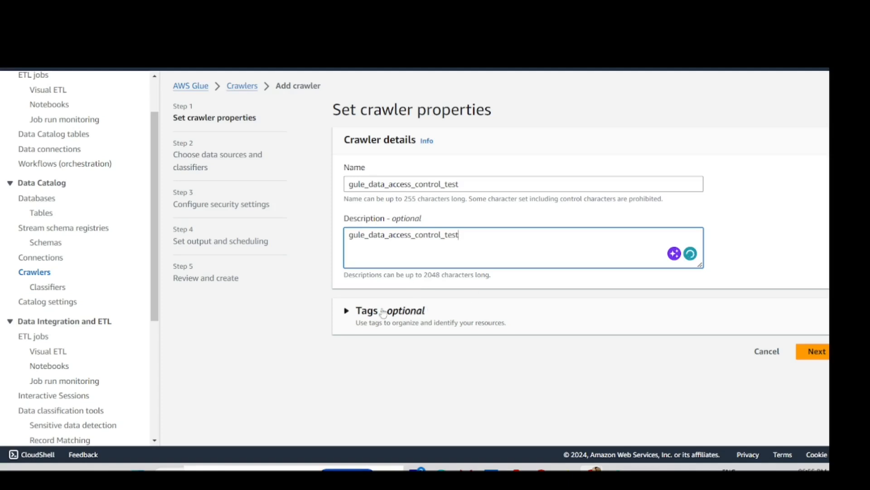
left_click(347, 312)
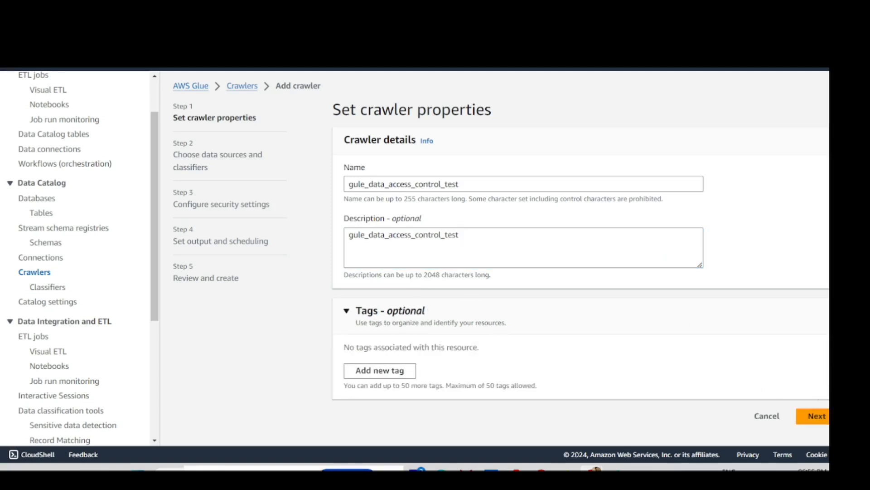
left_click(823, 422)
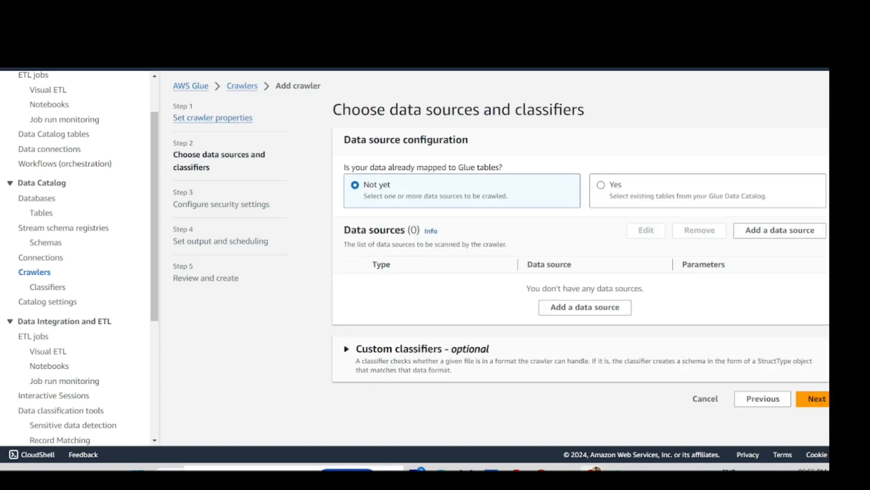
- Return to the crawler setup tab and open the Add a data source form with Browse S3
key("alt+Tab")
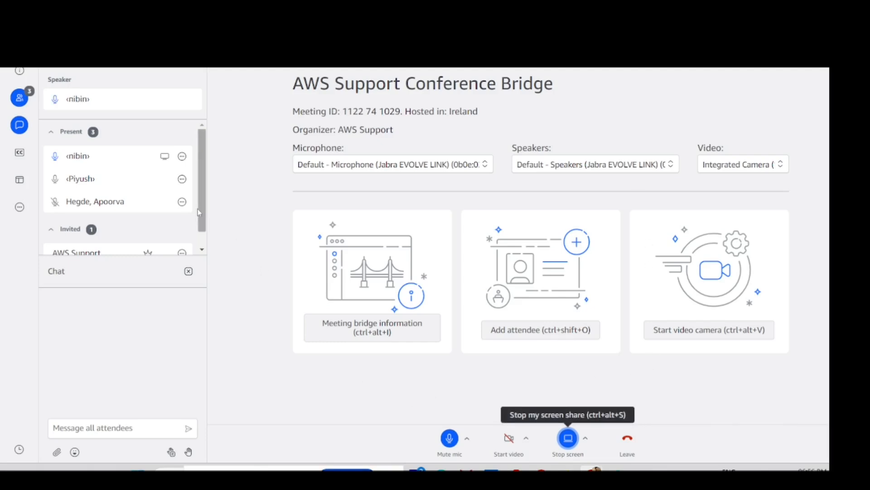
scroll(195, 211, "down", 1)
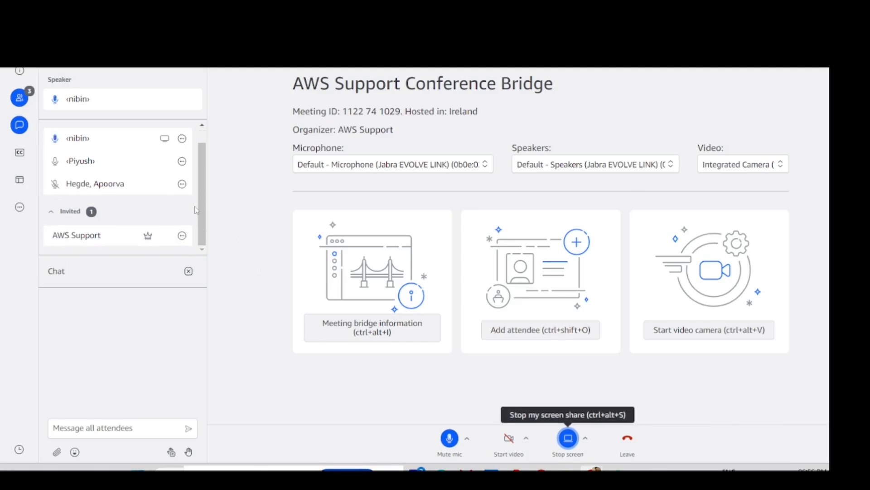
scroll(194, 207, "up", 1)
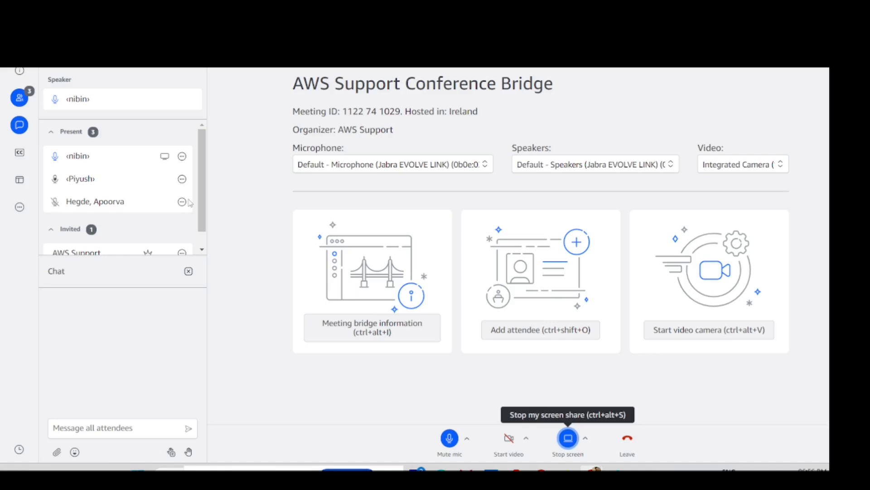
key("ctrl+Tab")
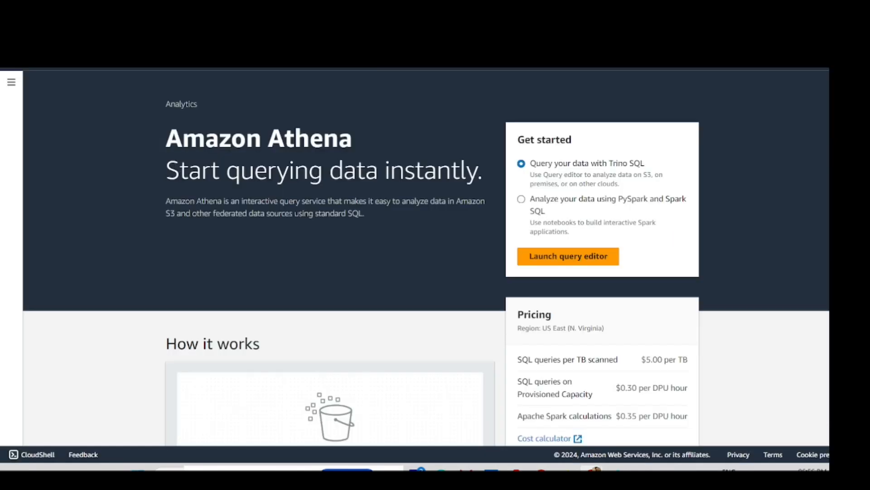
key("ctrl+Tab")
key("ctrl+Tab")
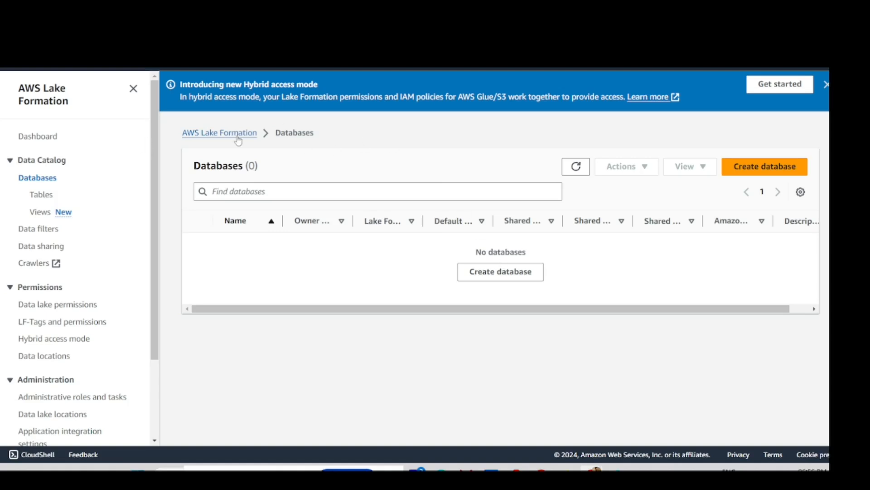
key("ctrl+Tab")
left_click(583, 306)
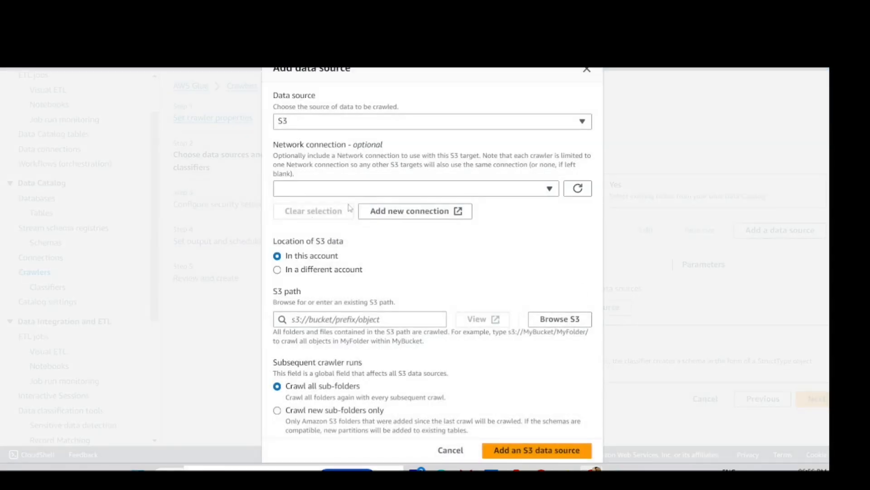
scroll(299, 265, "down", 2)
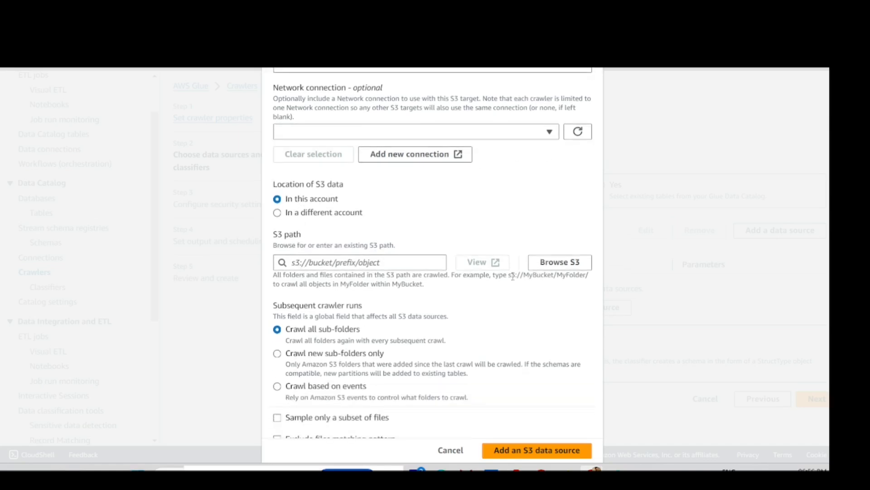
left_click(555, 266)
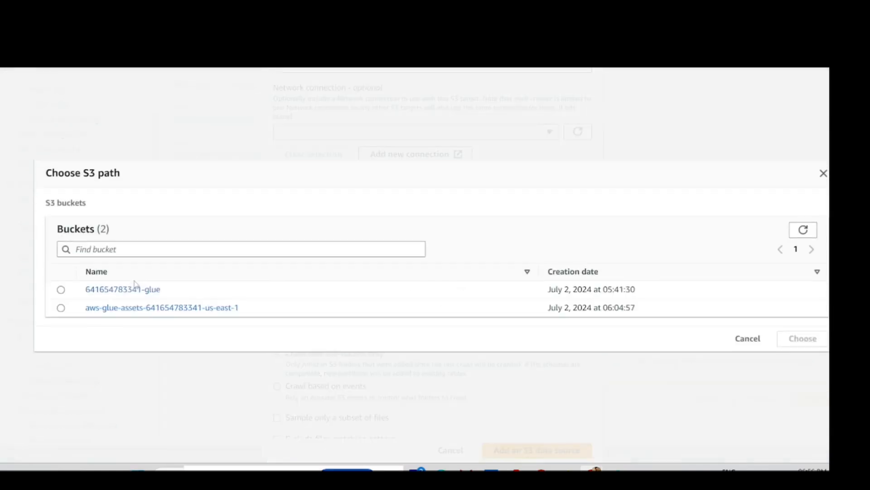
- Choose the glue_data_collection folder in the glue bucket as the S3 path
left_click(129, 290)
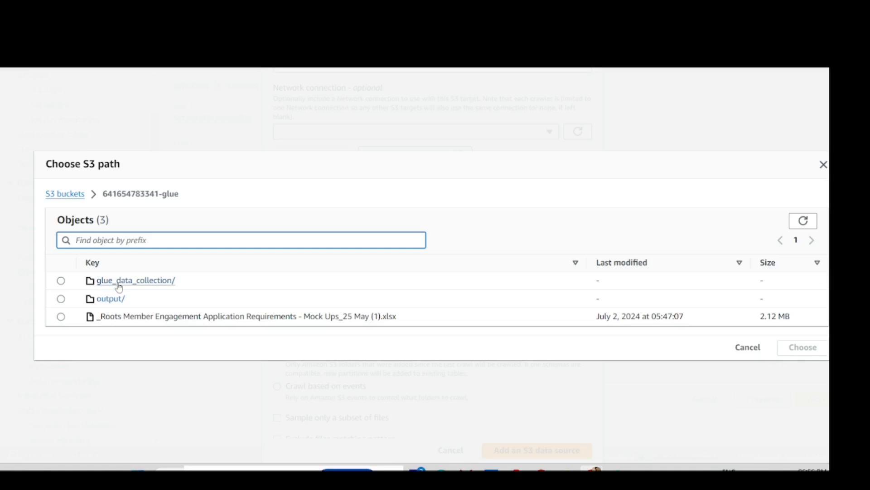
left_click(126, 284)
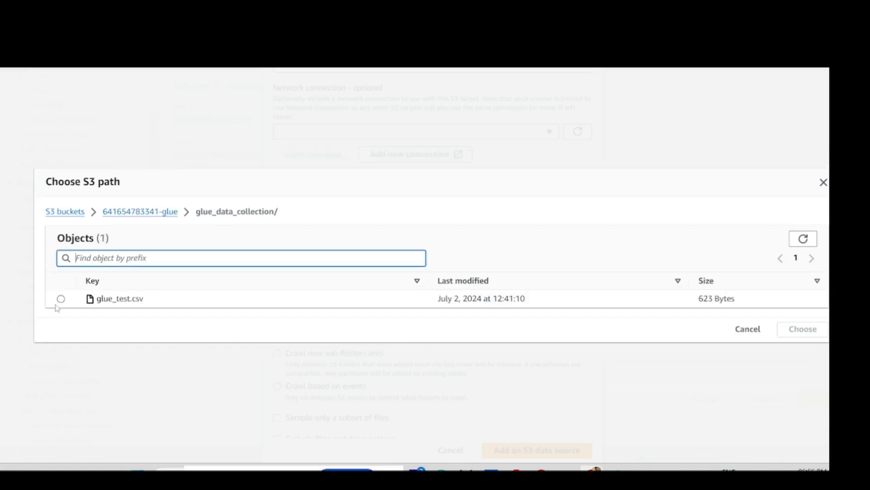
left_click(61, 298)
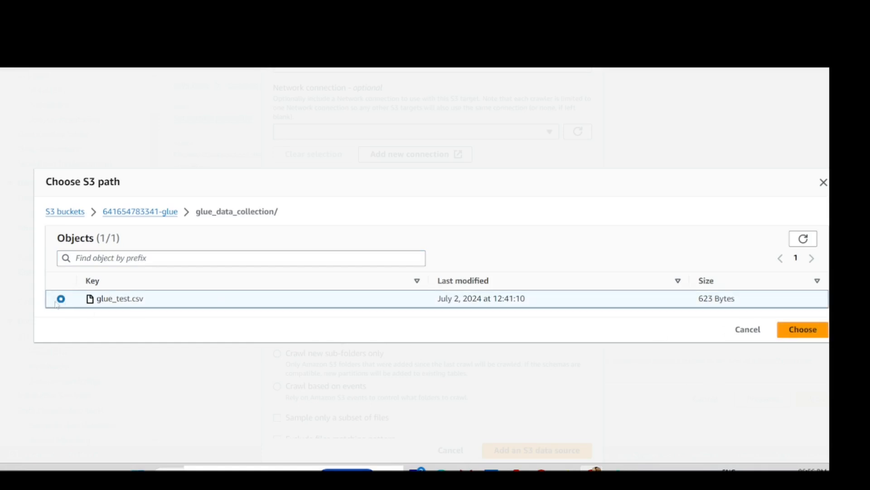
left_click(165, 212)
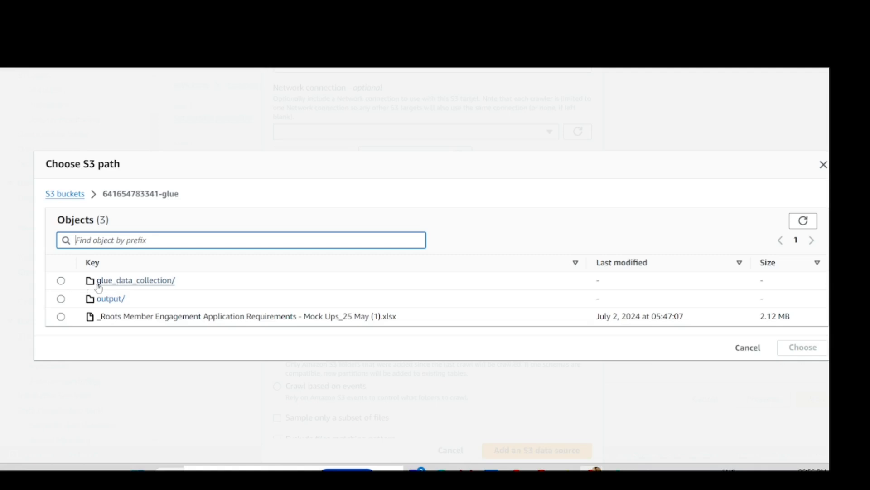
left_click(61, 280)
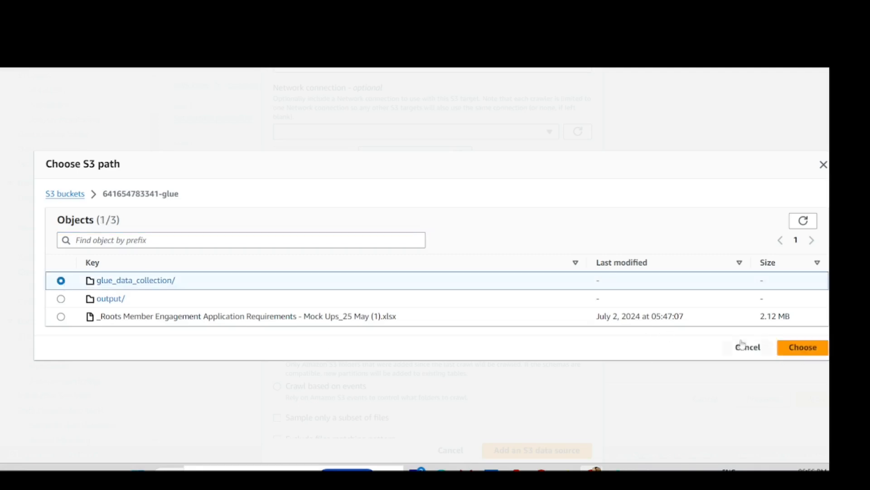
left_click(794, 353)
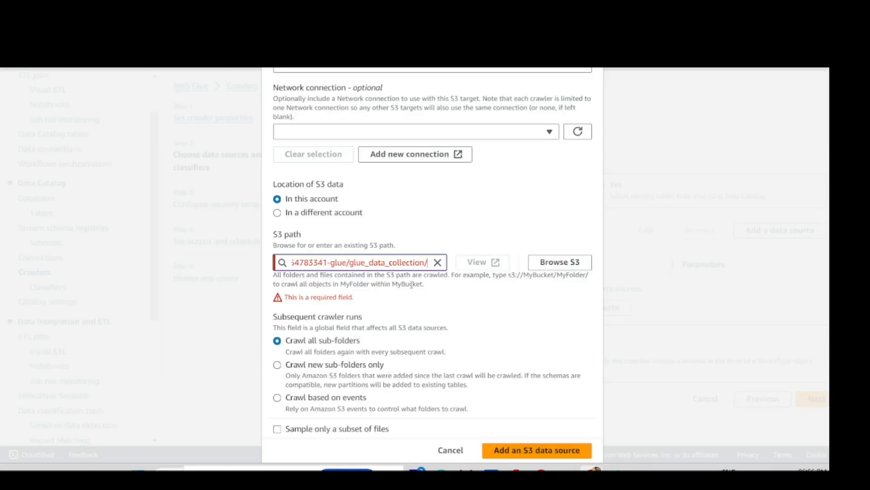
- Remove the path's trailing slash, add the S3 data source, and go to security settings
key("BackSpace")
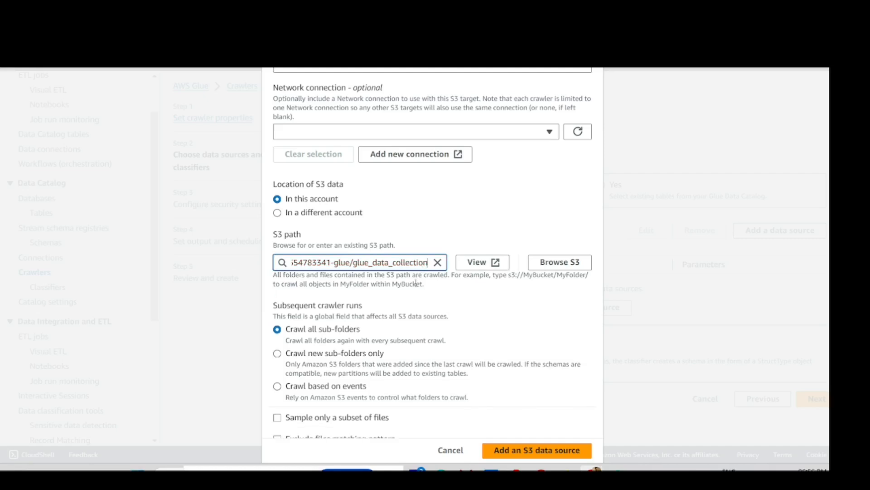
scroll(347, 378, "down", 1)
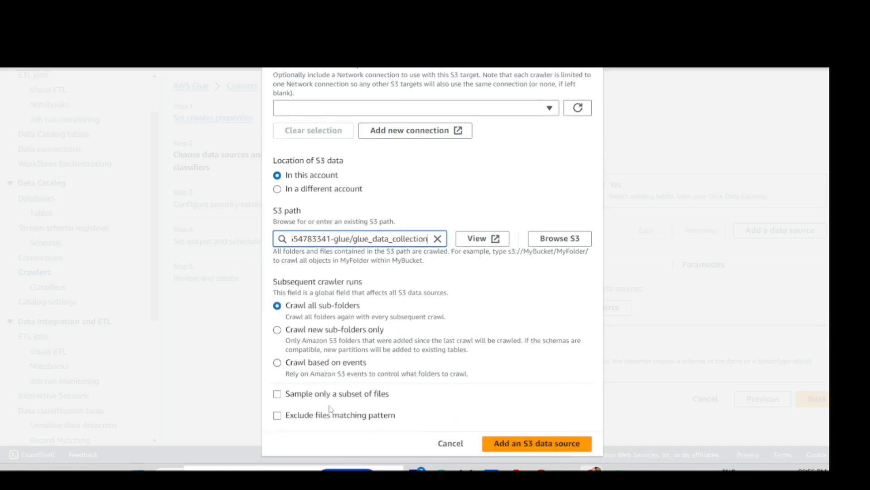
left_click(519, 445)
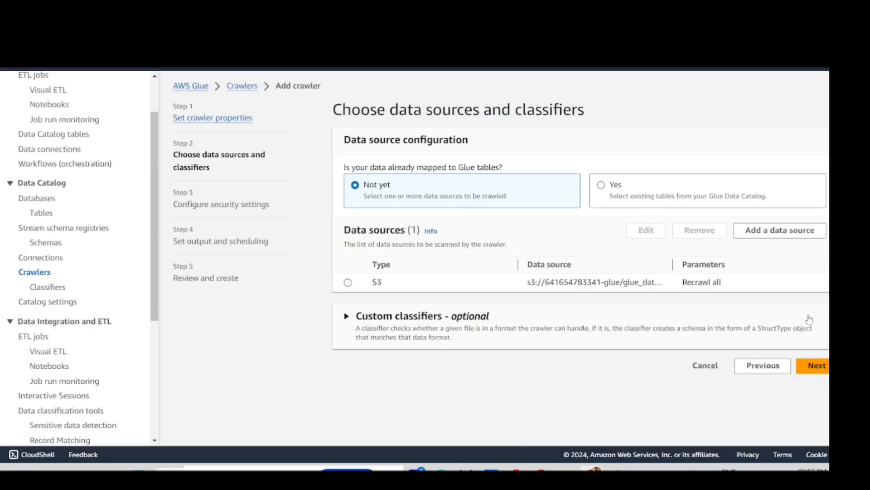
left_click(814, 364)
- Check the Existing IAM role list, which offers only Glue_full_access_role, then switch to Paint
left_click(407, 185)
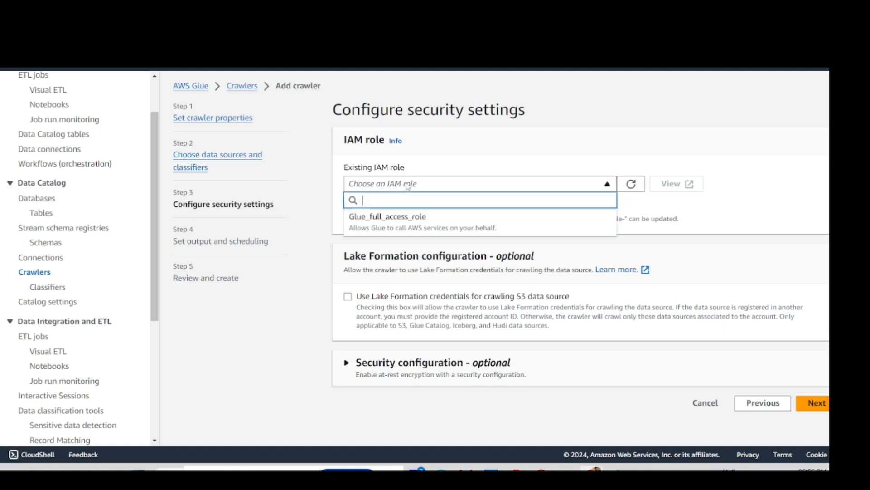
left_click(739, 141)
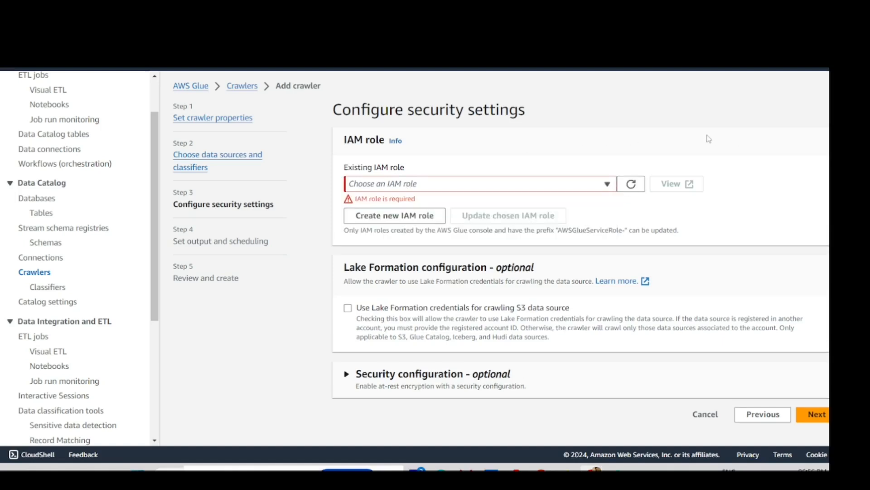
left_click(588, 187)
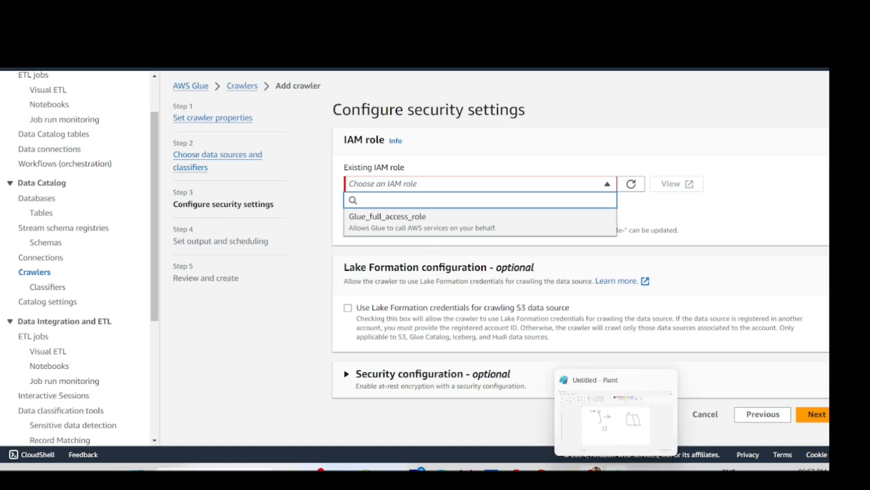
left_click(617, 468)
- Add a loop and handwritten letters to the sketch, then reopen the crawler's Existing IAM role list
mouse_move(442, 318)
left_mouse_down()
mouse_move(444, 333)
mouse_move(440, 310)
mouse_move(460, 332)
mouse_move(446, 328)
left_mouse_up()
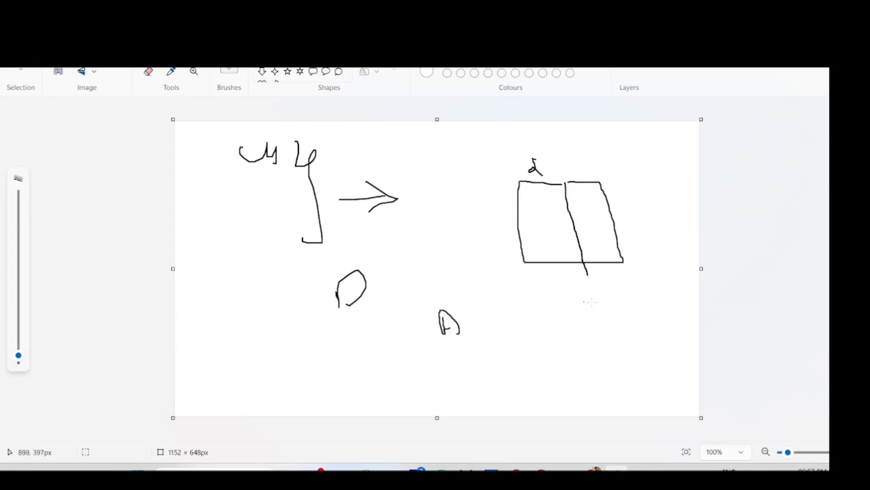
left_click_drag(602, 301, 617, 308)
mouse_move(604, 342)
left_mouse_down()
mouse_move(622, 330)
mouse_move(630, 338)
mouse_move(636, 325)
left_mouse_up()
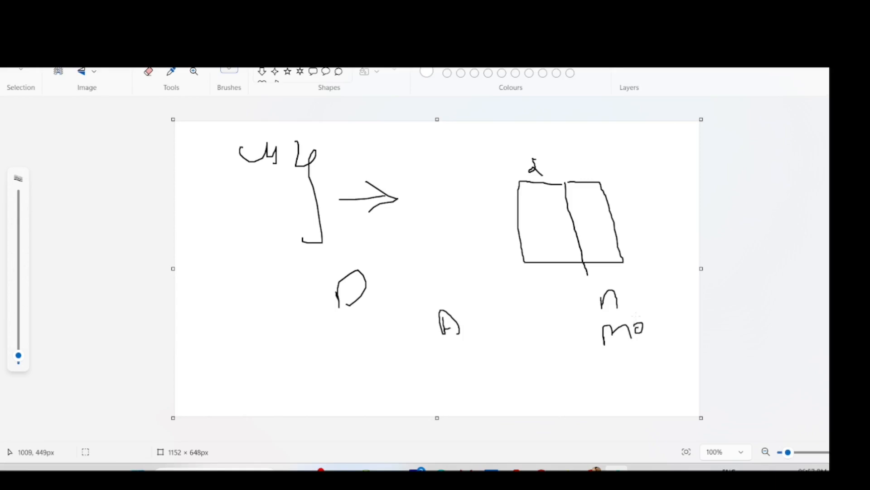
mouse_move(638, 278)
left_mouse_down()
mouse_move(652, 302)
mouse_move(653, 336)
left_mouse_up()
left_click_drag(651, 273, 661, 322)
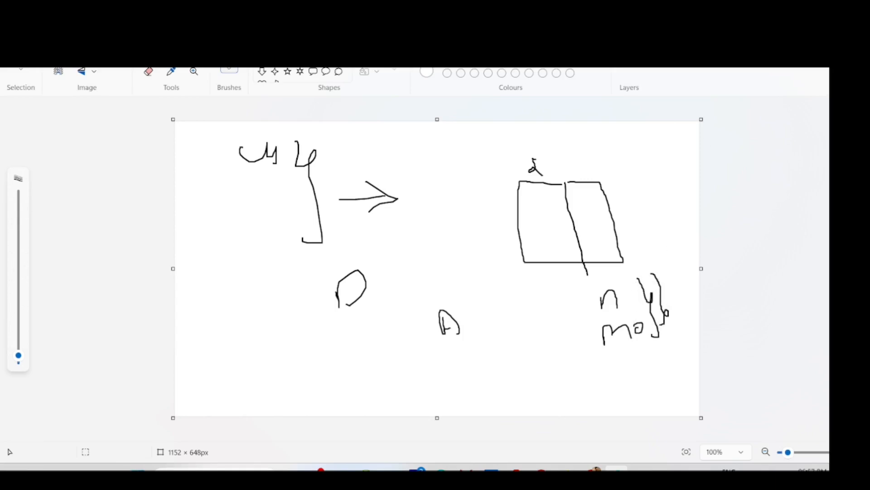
key("alt+Tab")
left_click(397, 190)
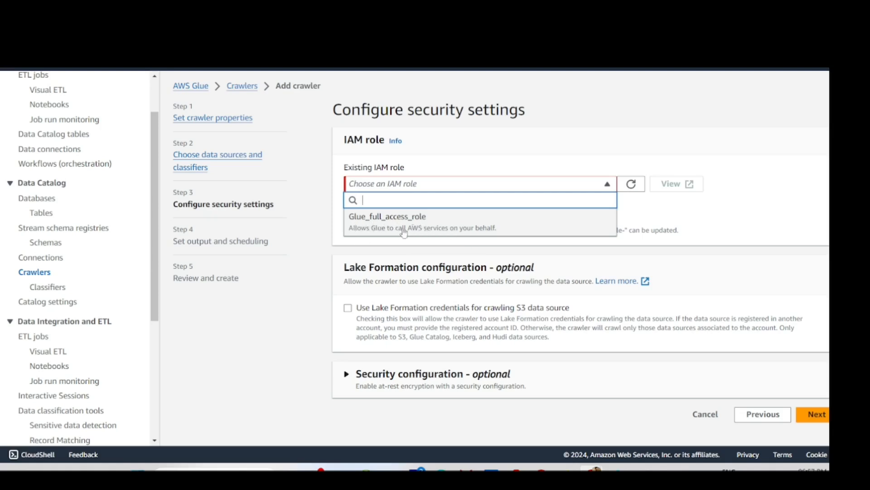
- Duplicate the crawler wizard tab and switch to the copy at Set crawler properties
left_click(445, 146)
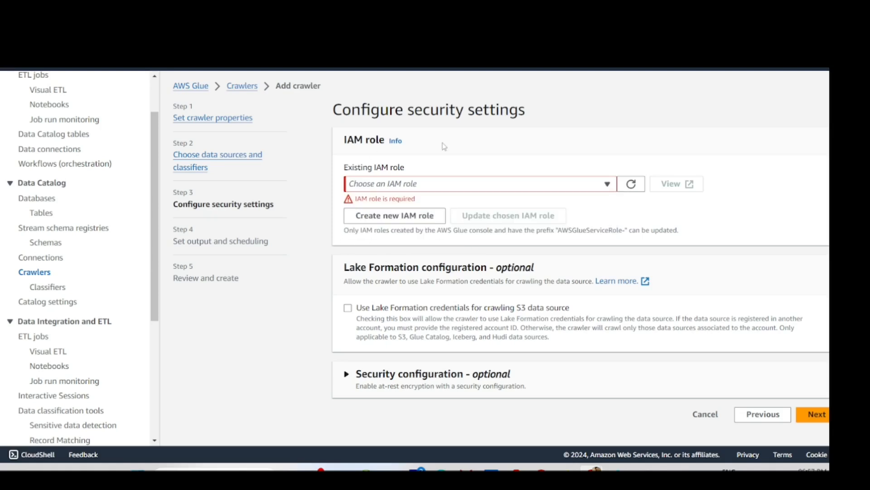
left_click(428, 187)
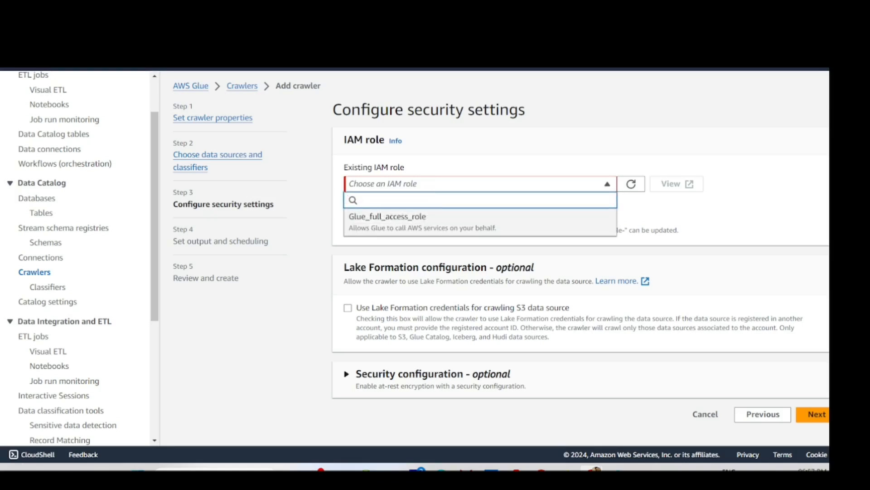
right_click(334, 14)
left_click(384, 109)
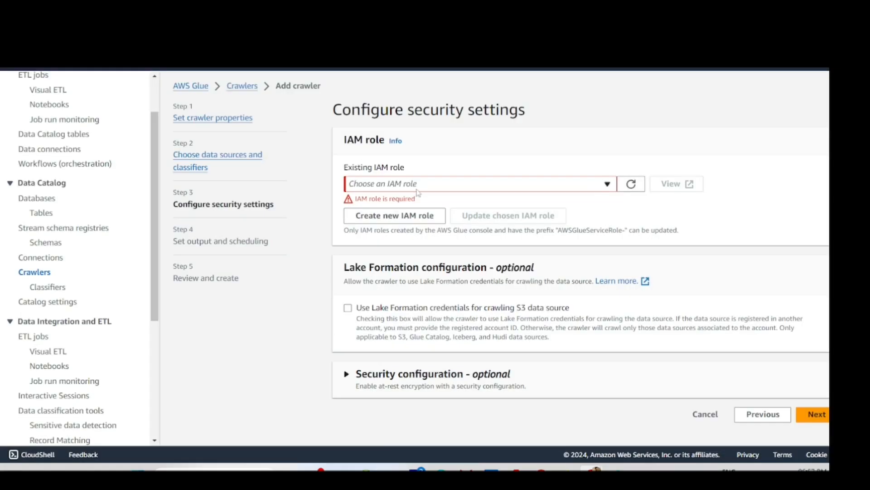
left_click(418, 190)
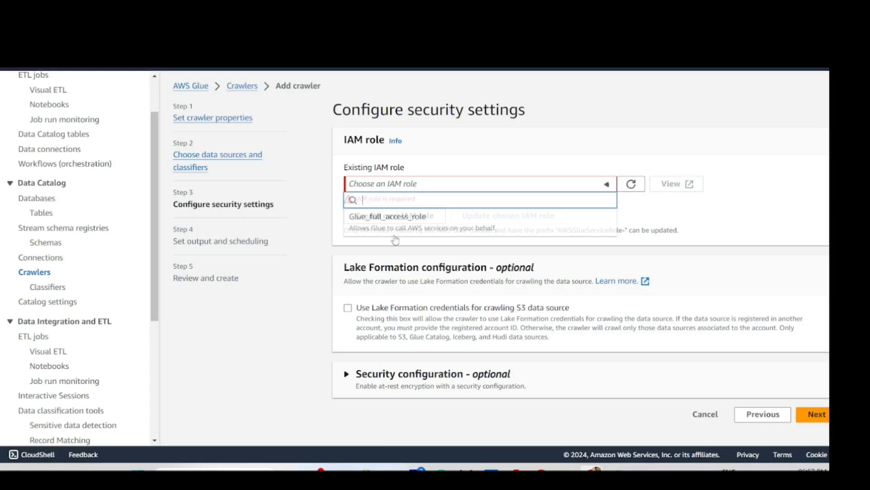
key("ctrl+Tab")
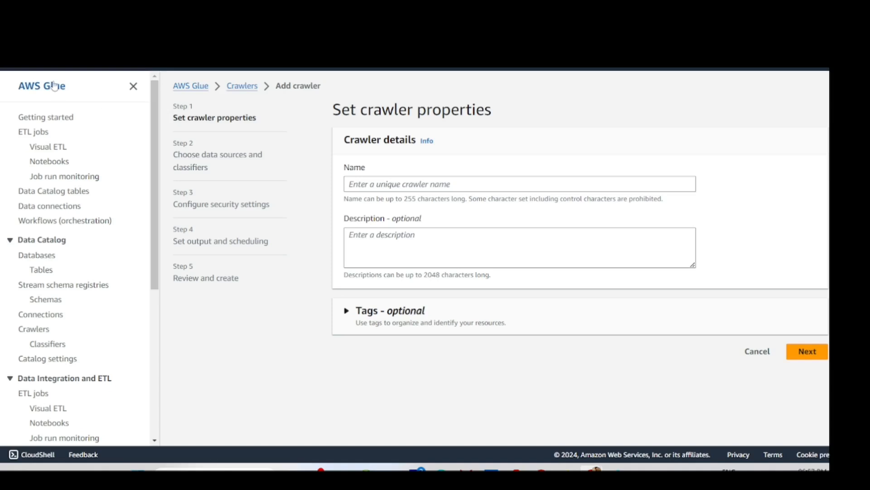
left_click(68, 68)
- Go to the IAM service and open its Roles list
scroll(305, 307, "down", 3)
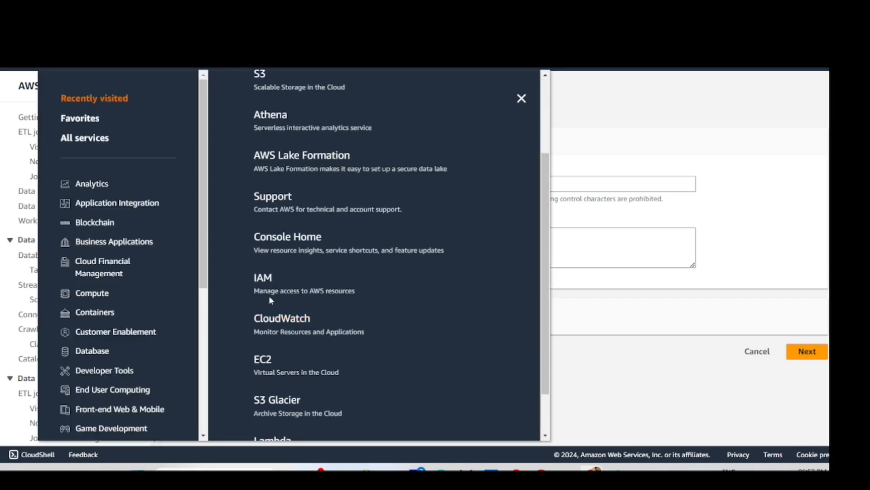
left_click(264, 279)
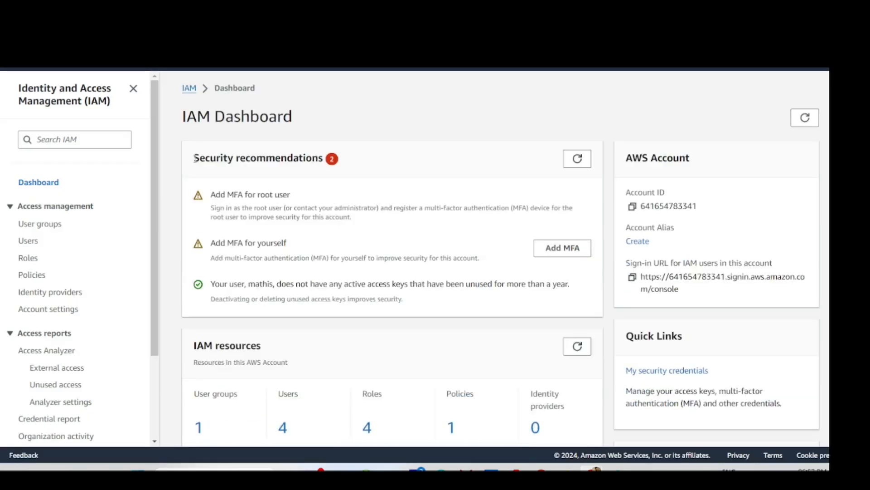
scroll(272, 220, "down", 5)
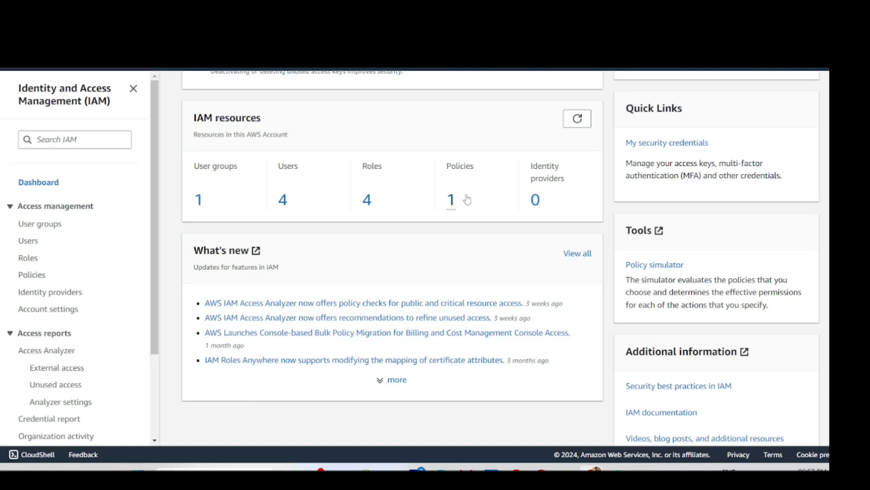
left_click(368, 200)
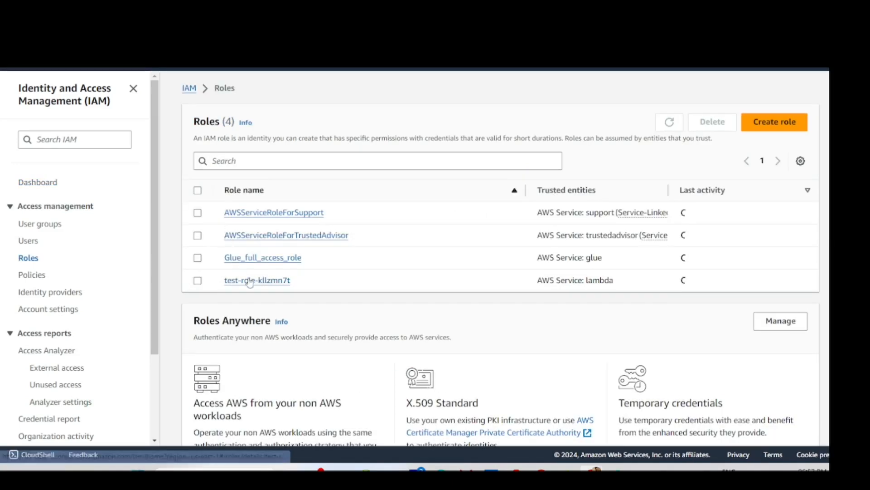
- Confirm Glue_full_access_role has AdministratorAccess, then return to the Roles list
left_click(288, 258)
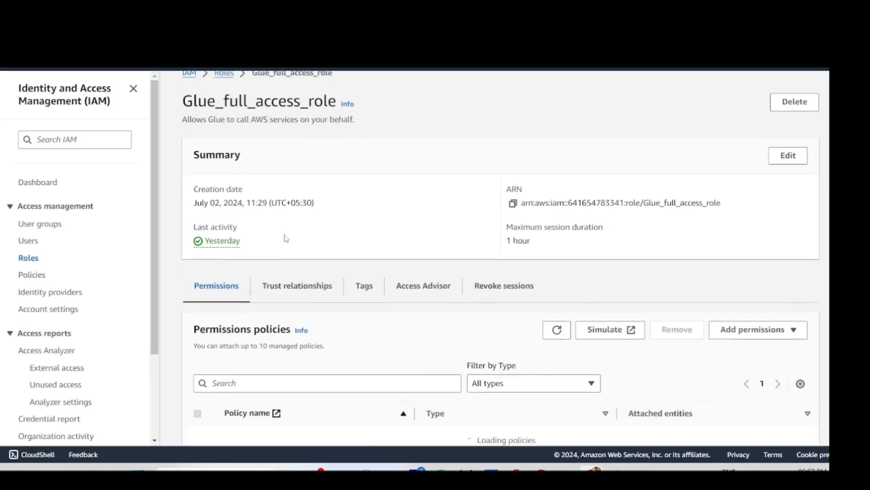
scroll(286, 239, "down", 3)
scroll(257, 214, "down", 3)
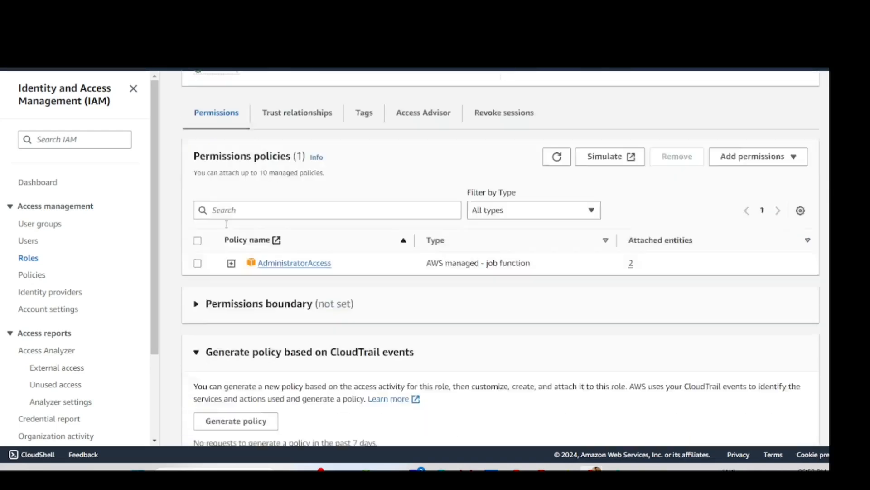
scroll(232, 227, "up", 1)
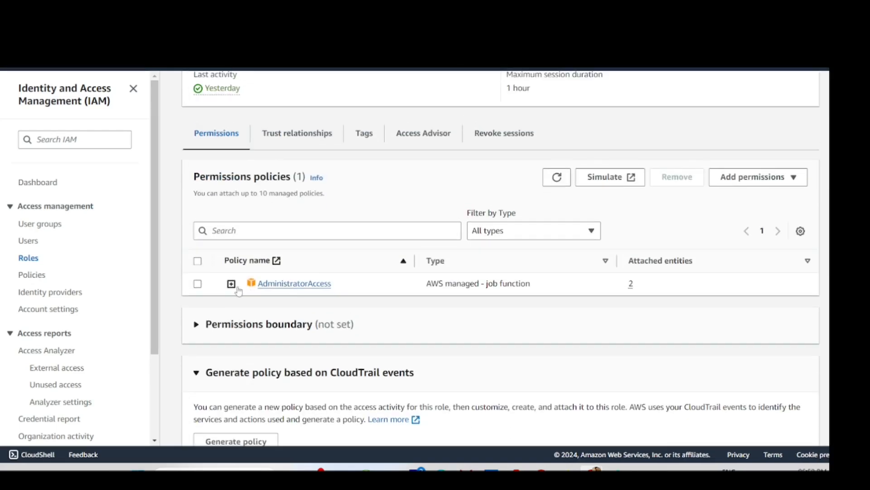
scroll(242, 292, "up", 1)
scroll(236, 351, "up", 2)
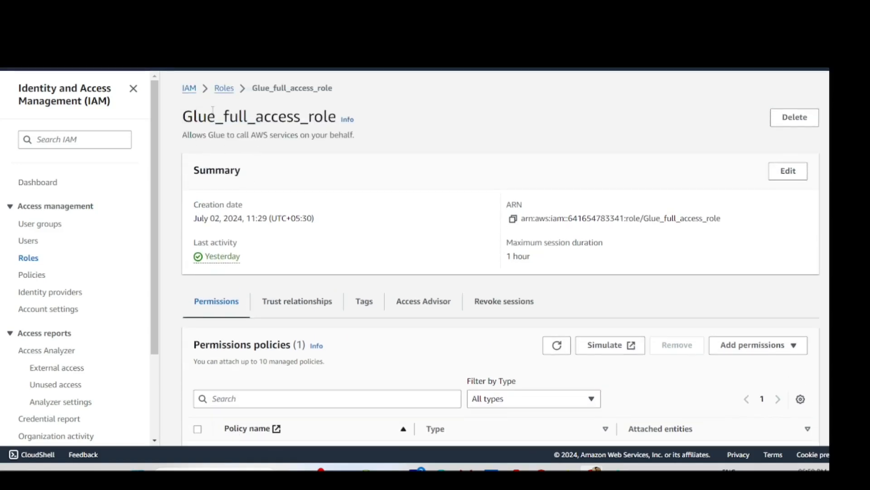
left_click_drag(193, 117, 324, 117)
scroll(240, 285, "down", 4)
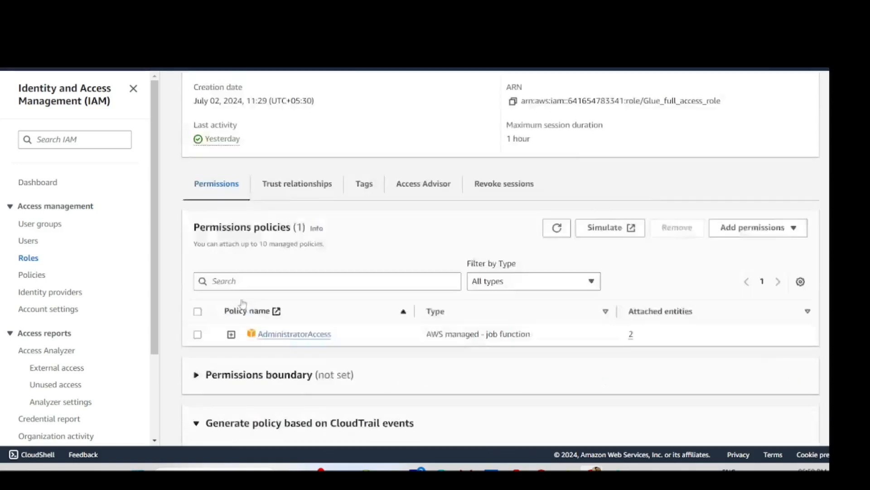
scroll(202, 215, "up", 4)
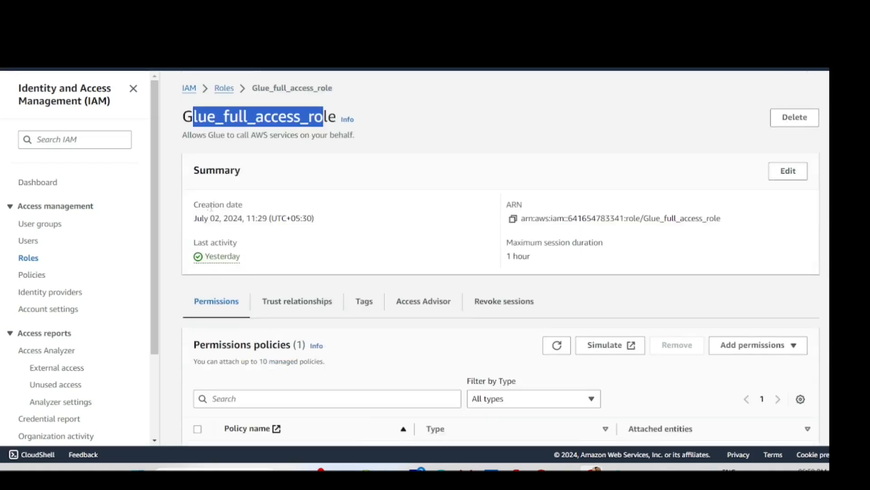
left_click(224, 88)
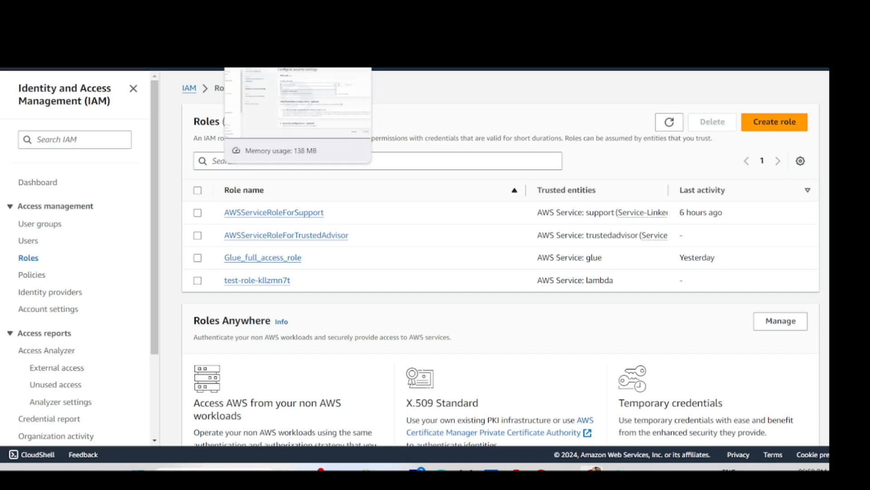
- Back in the crawler tab, assign Glue_full_access_role as the IAM role and continue
left_click(281, 61)
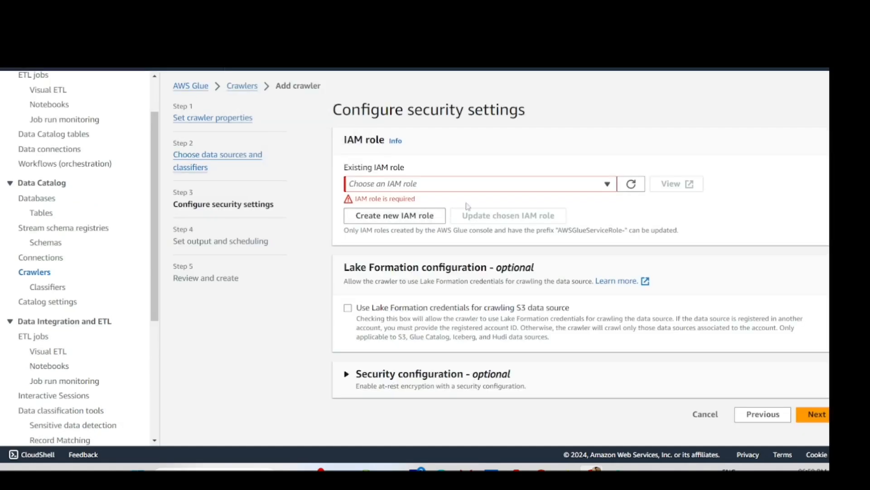
left_click(495, 186)
left_click(449, 221)
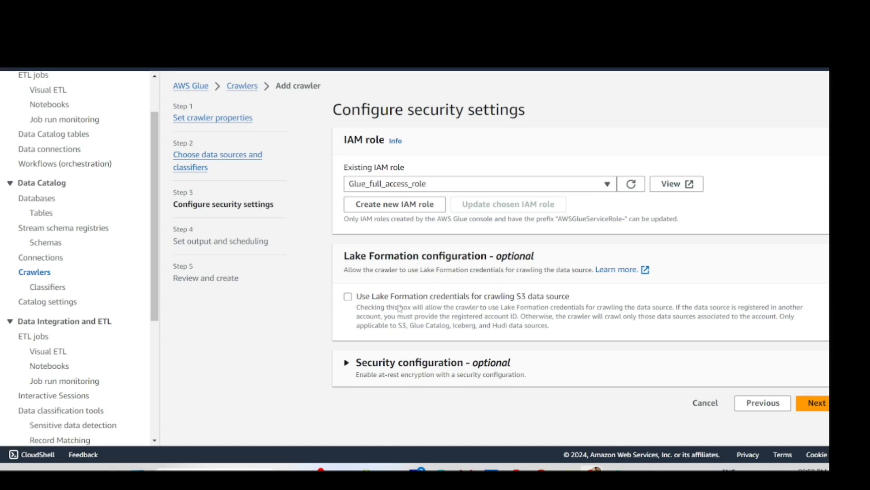
left_click(814, 402)
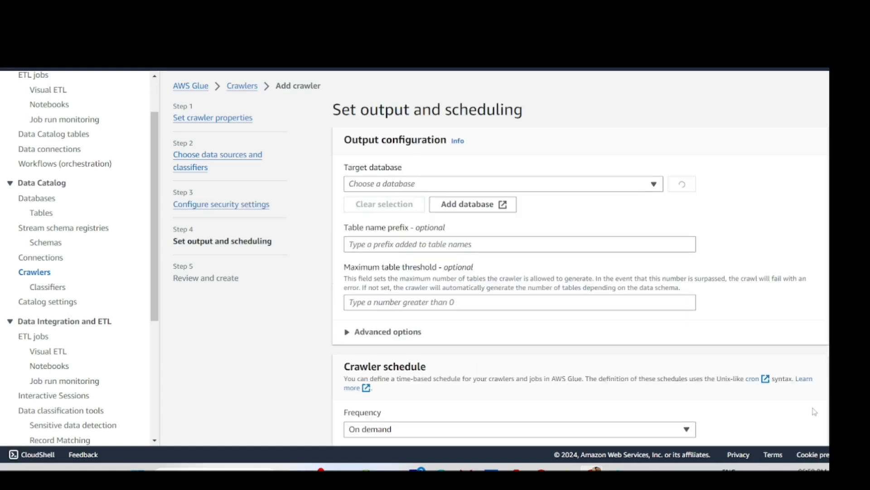
- Find the target database list empty and begin adding a new database
left_click(403, 181)
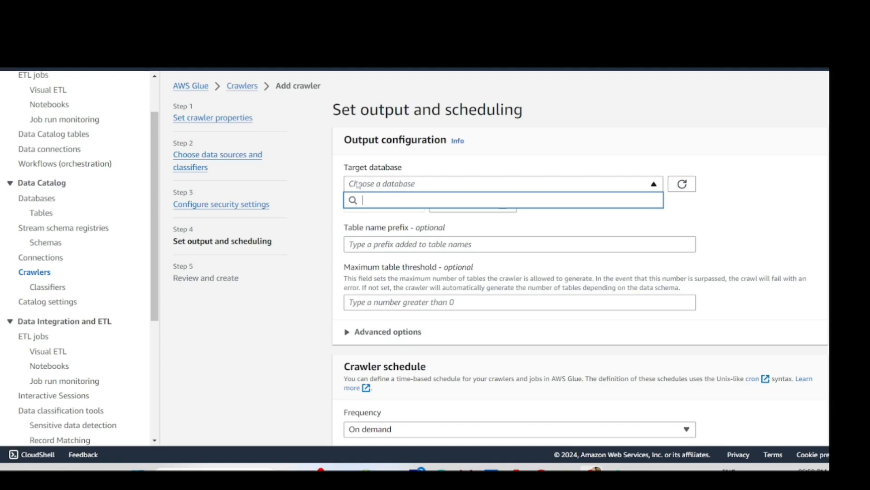
left_click_drag(401, 170, 339, 172)
left_click(440, 186)
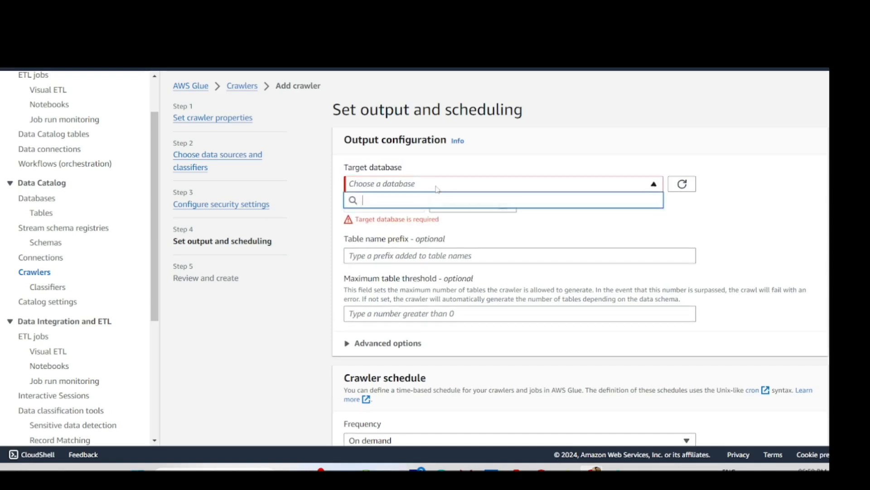
left_click(598, 248)
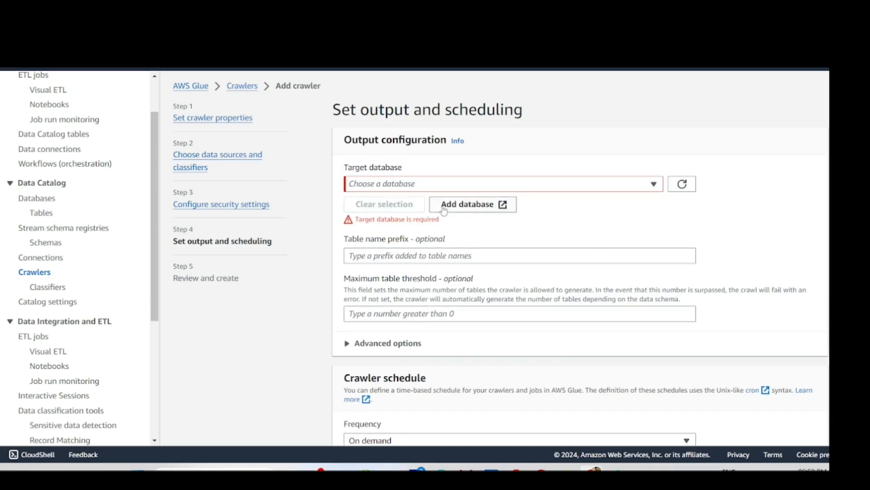
left_click(447, 205)
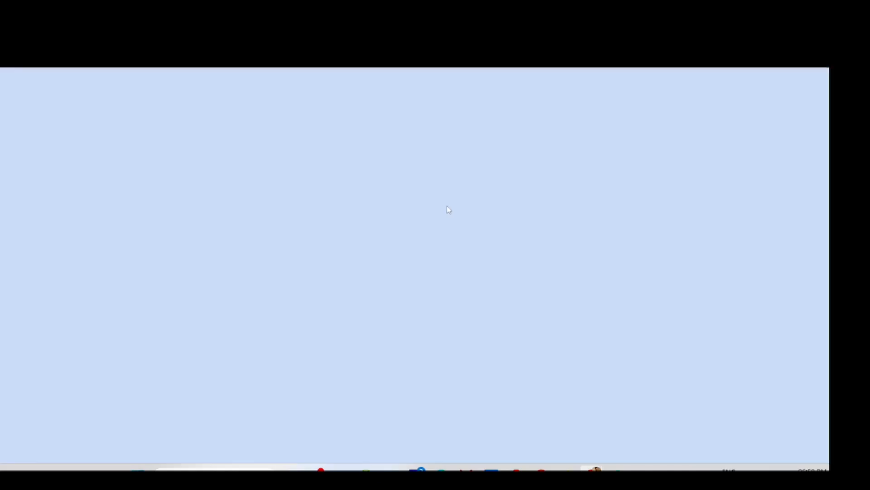
- Name the new database glue_data_collection and use the same text as its description
left_click(254, 199)
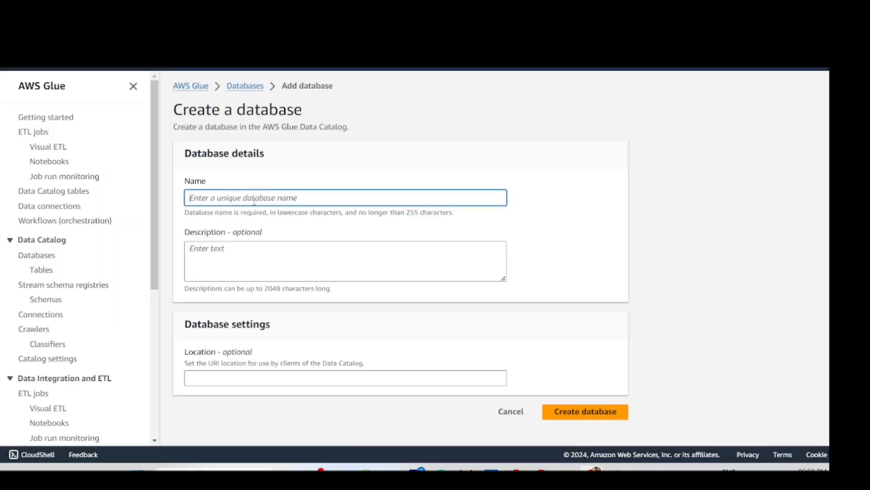
type("glue_data_collection")
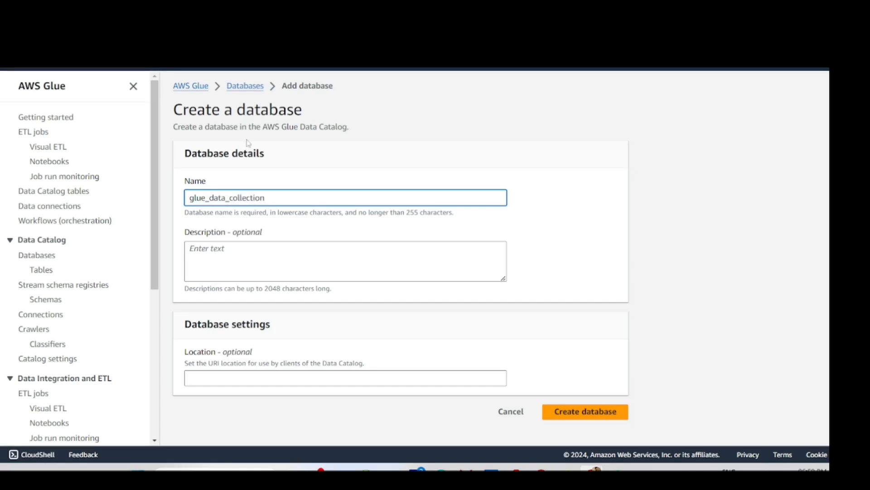
left_click(267, 202)
left_click_drag(276, 211, 189, 210)
left_click(262, 200)
left_click_drag(287, 196, 135, 193)
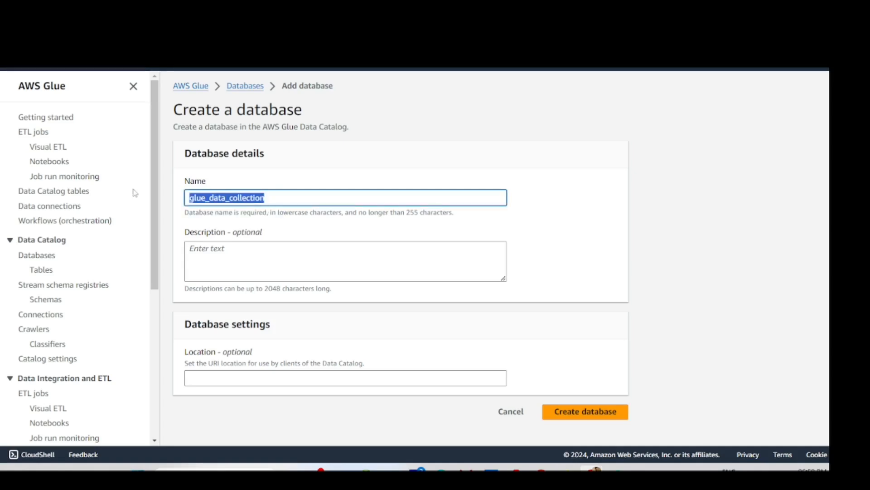
left_click(215, 265)
type("glue_data_collection")
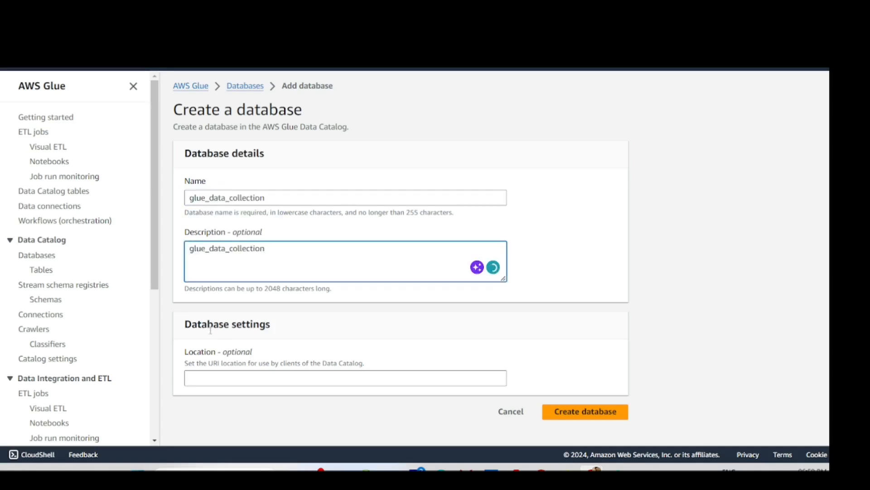
- Create the glue_data_collection database and go back to the Crawlers page
left_click(375, 377)
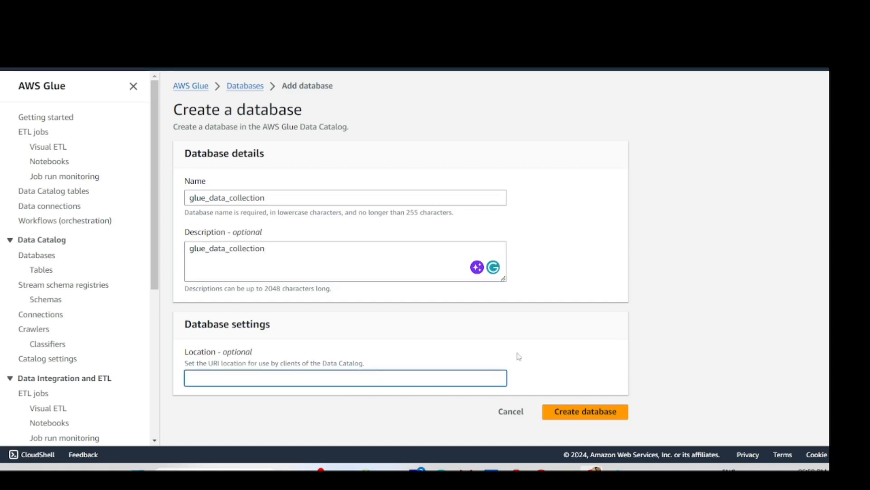
left_click(565, 412)
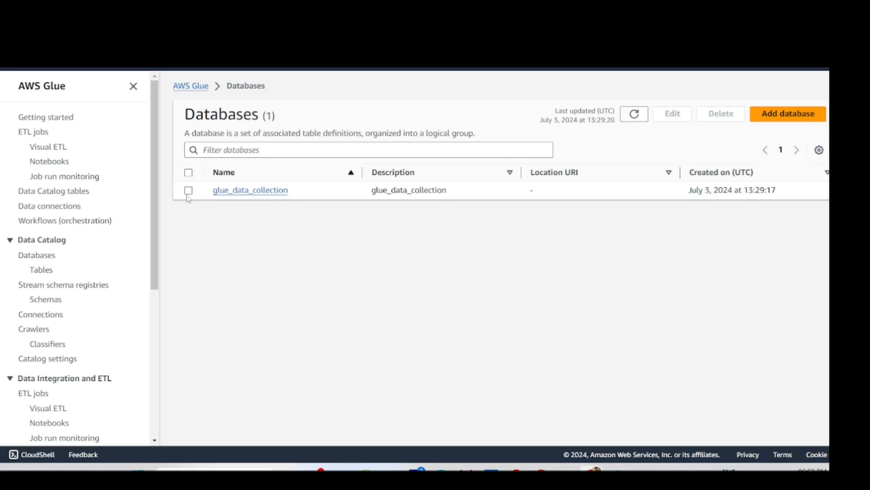
left_click(39, 331)
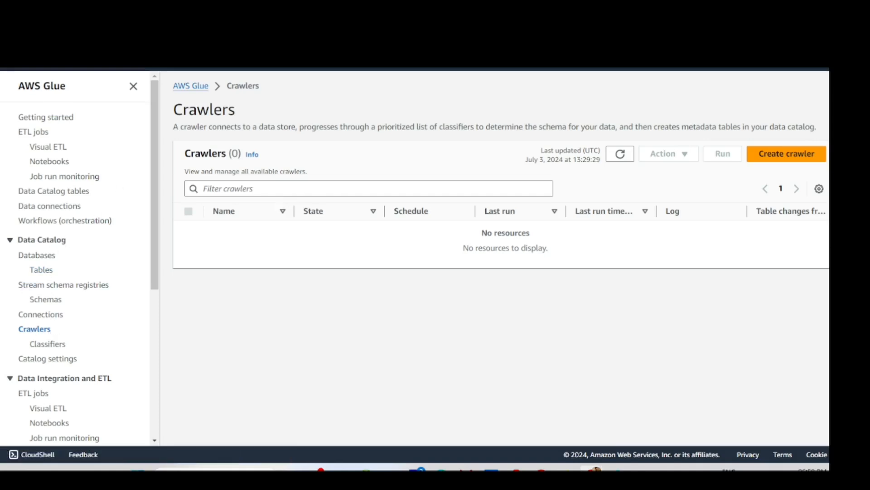
- Confirm glue_data_collection exists in the catalog and choose it as the target database
left_click(199, 87)
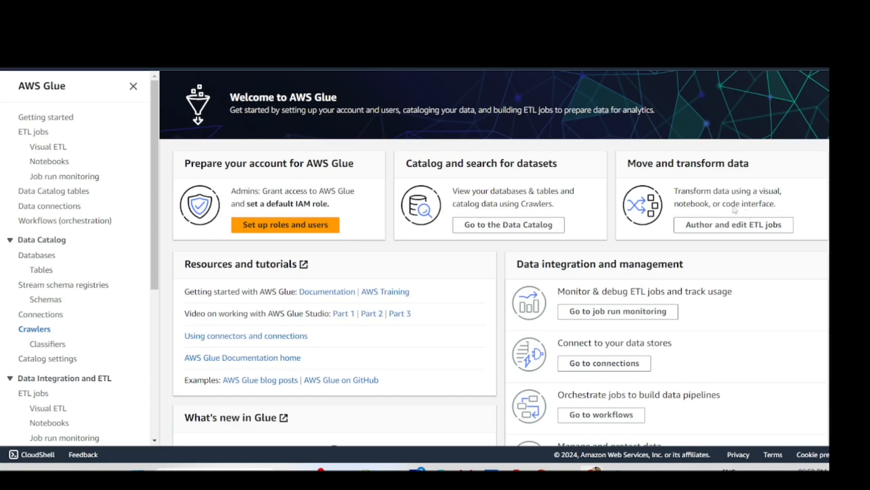
left_click(46, 257)
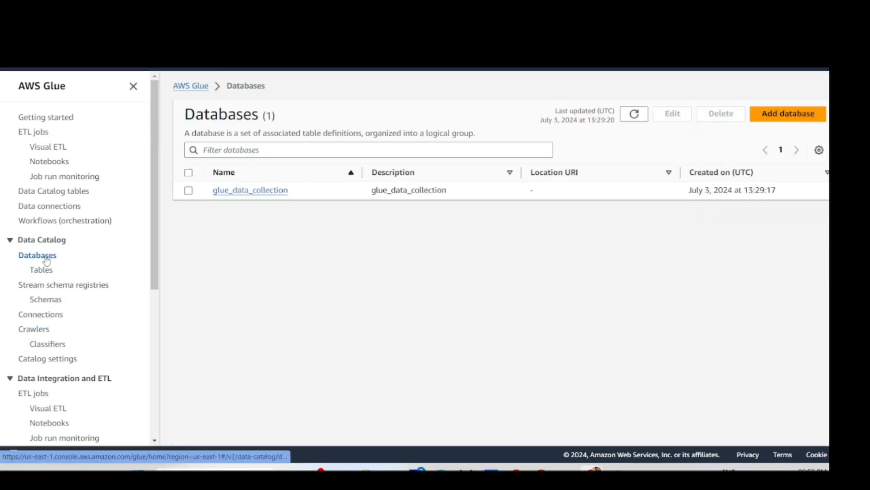
left_click(189, 191)
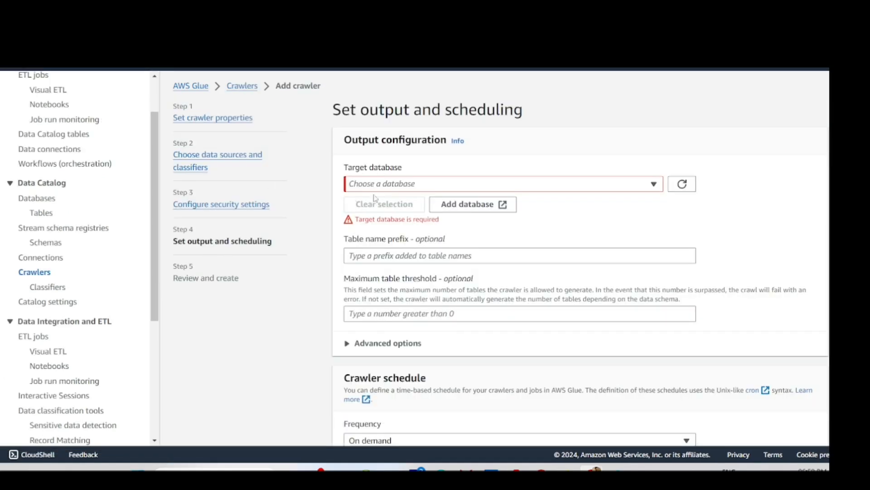
left_click(416, 187)
left_click(690, 189)
left_click(682, 189)
left_click(603, 186)
left_click(508, 225)
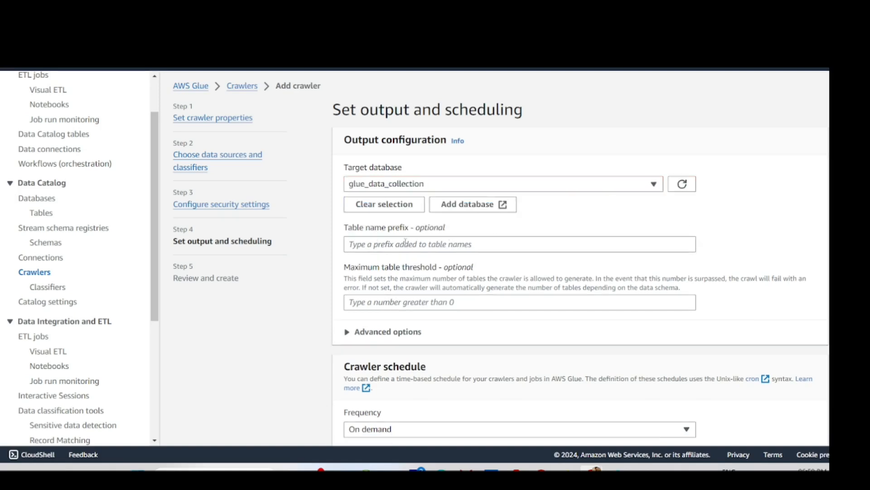
- Review the on-demand crawler settings and create the crawler
scroll(378, 256, "down", 1)
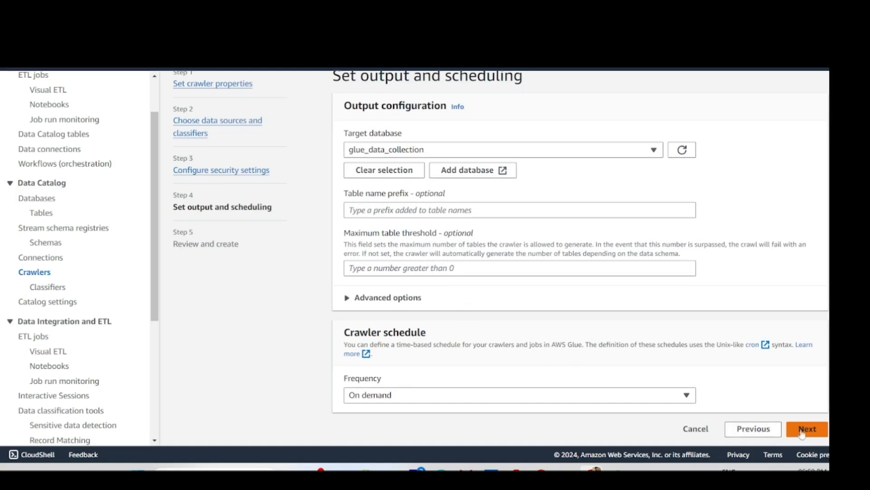
left_click(809, 430)
scroll(806, 442, "down", 3)
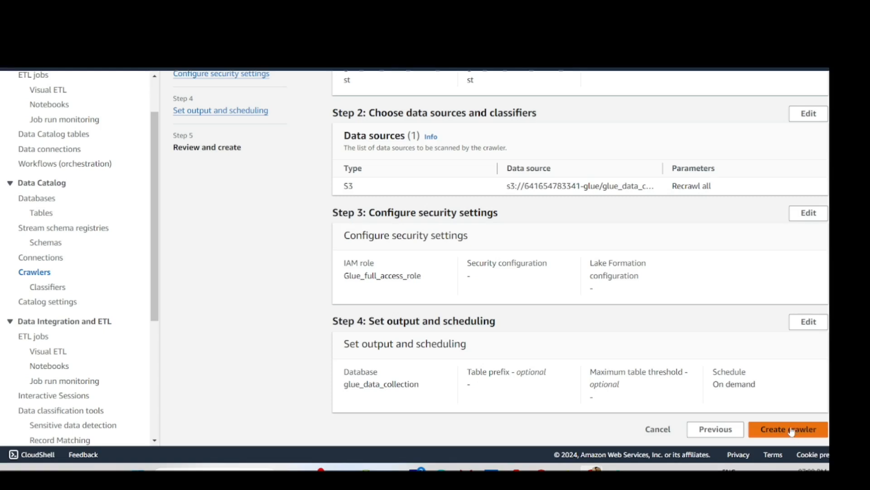
left_click(792, 431)
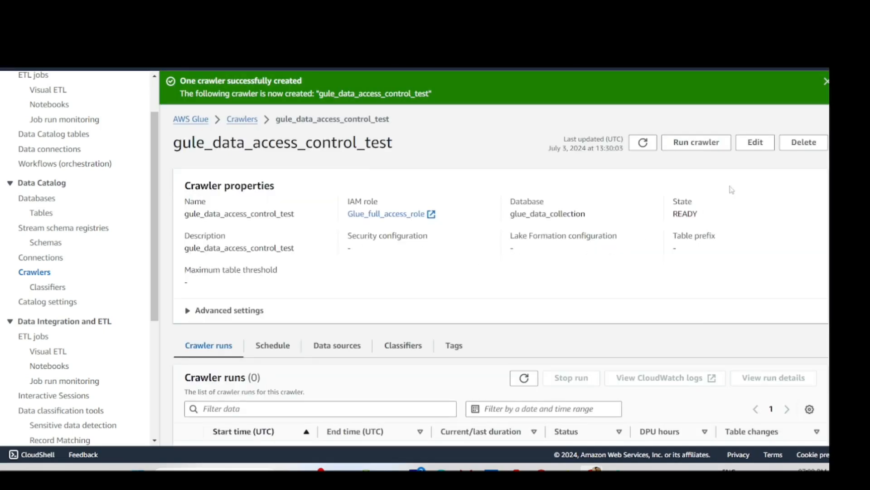
- Run the new crawler, dismissing the crawler-created and failed-to-start banners
scroll(672, 221, "down", 2)
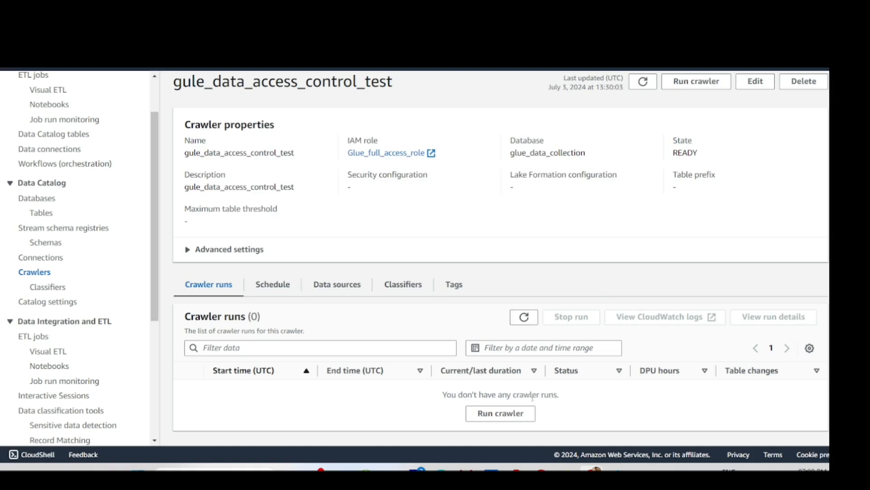
scroll(664, 195, "up", 2)
left_click(694, 142)
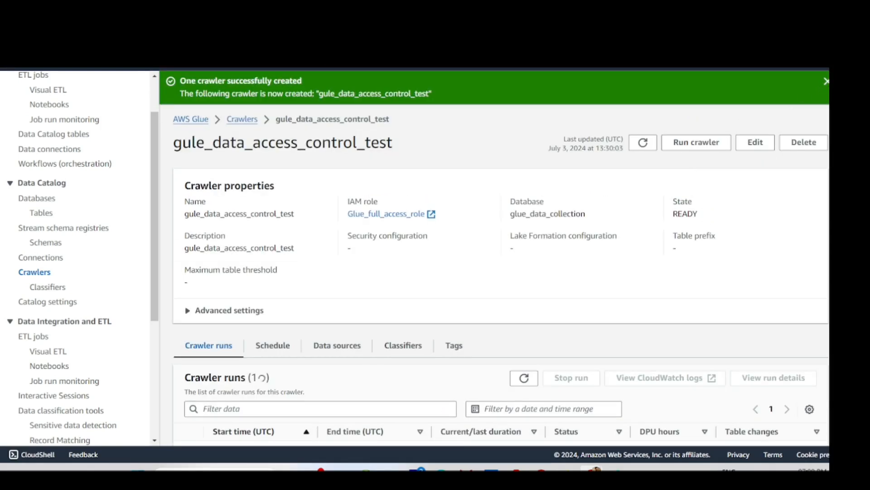
left_click(826, 83)
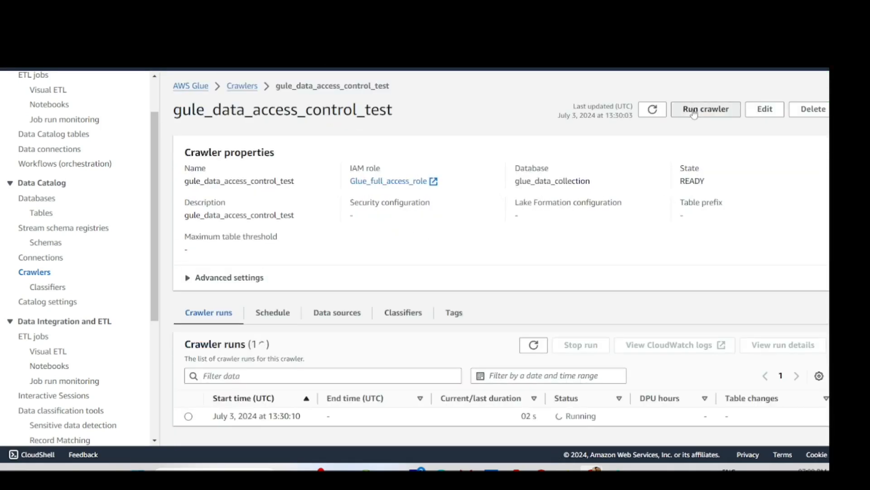
left_click(694, 114)
scroll(461, 235, "down", 1)
scroll(462, 236, "up", 1)
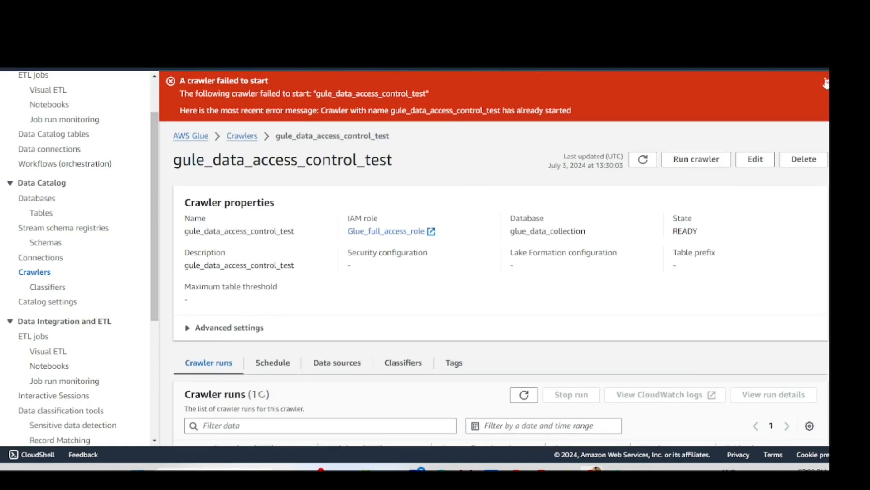
left_click(826, 81)
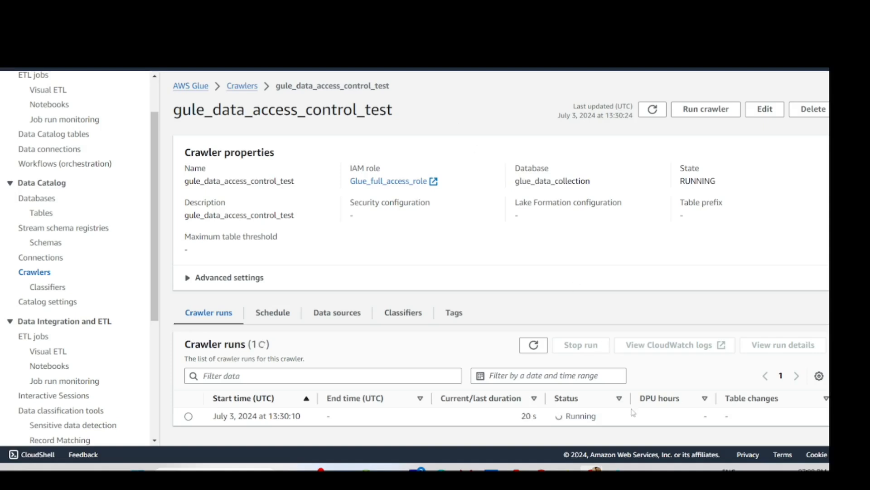
- Check the Data sources tab, then follow Crawler runs until the run shows Completed
mouse_move(316, 470)
left_click(354, 316)
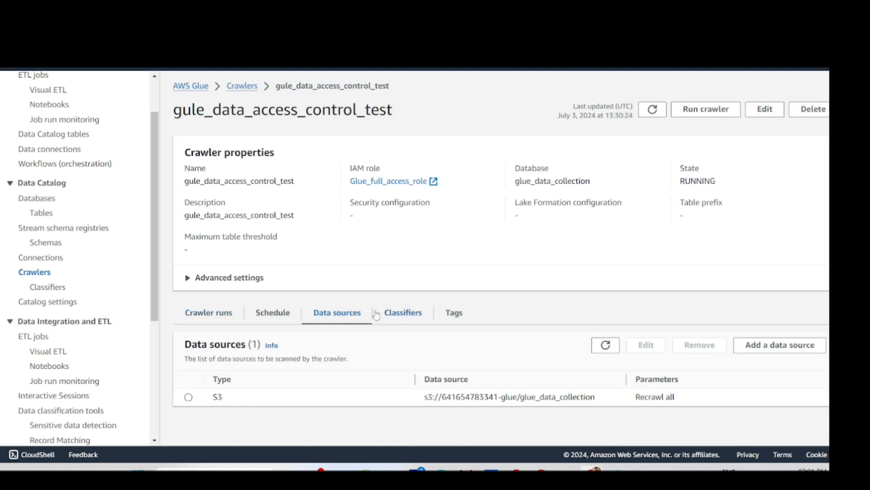
left_click(225, 316)
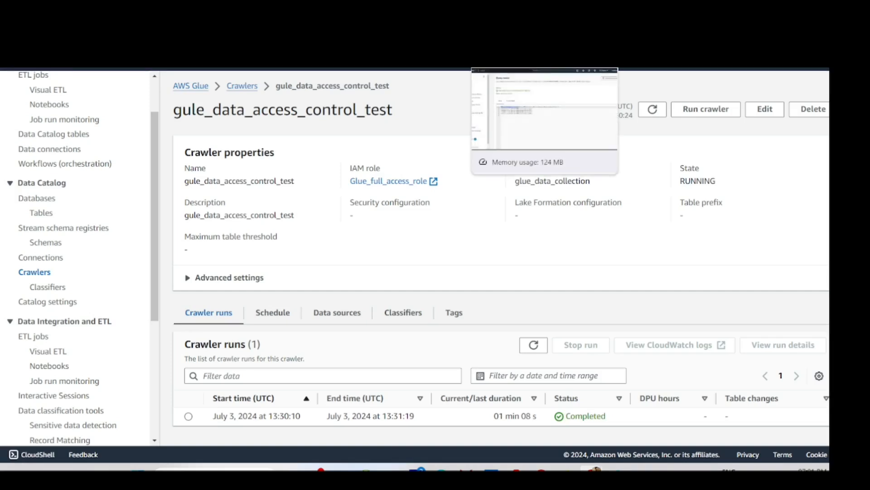
left_click(504, 19)
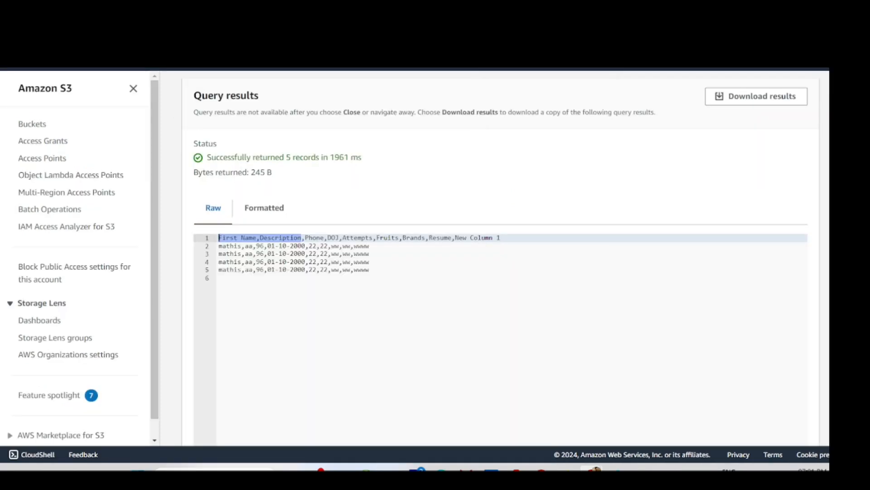
scroll(347, 285, "up", 10)
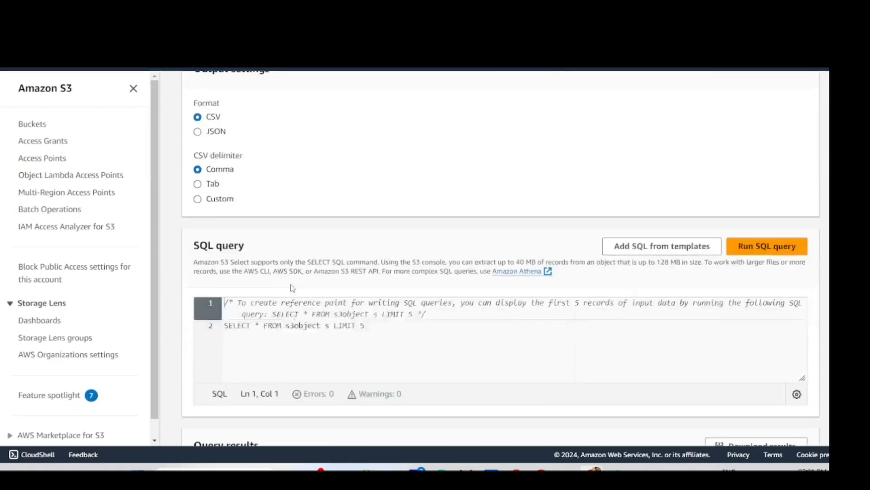
scroll(293, 286, "up", 10)
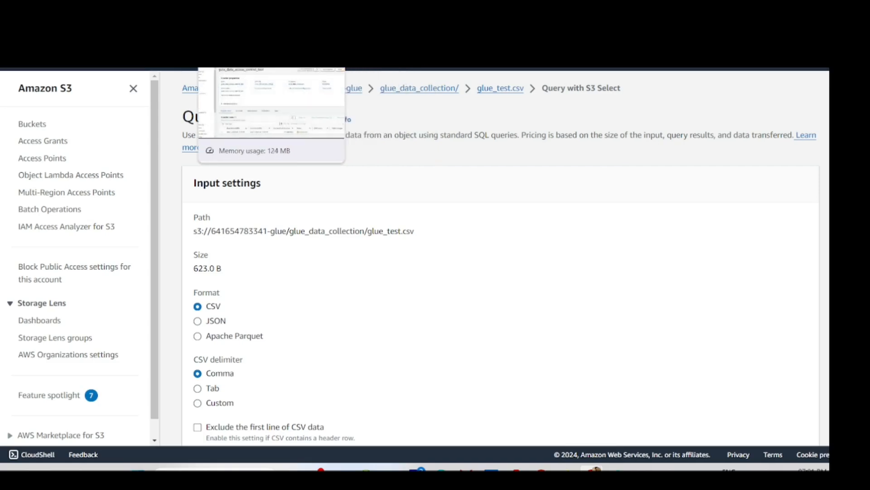
left_click(233, 9)
left_click(149, 9)
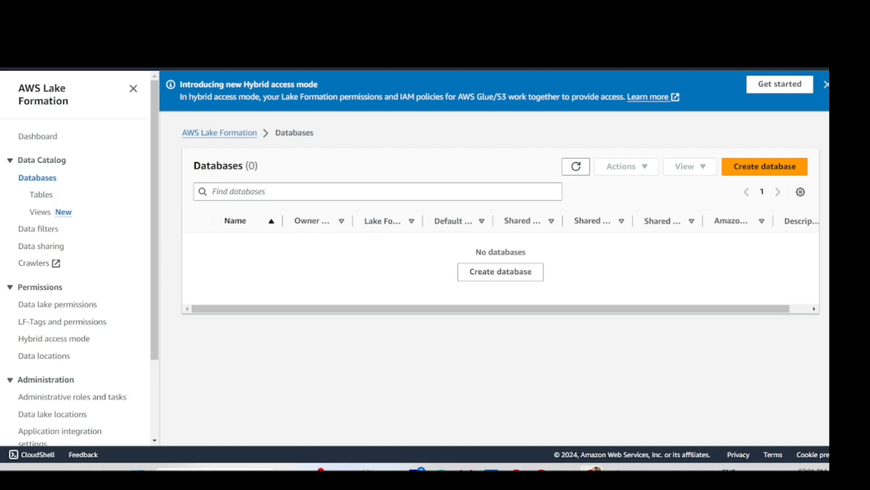
key("ctrl+Tab")
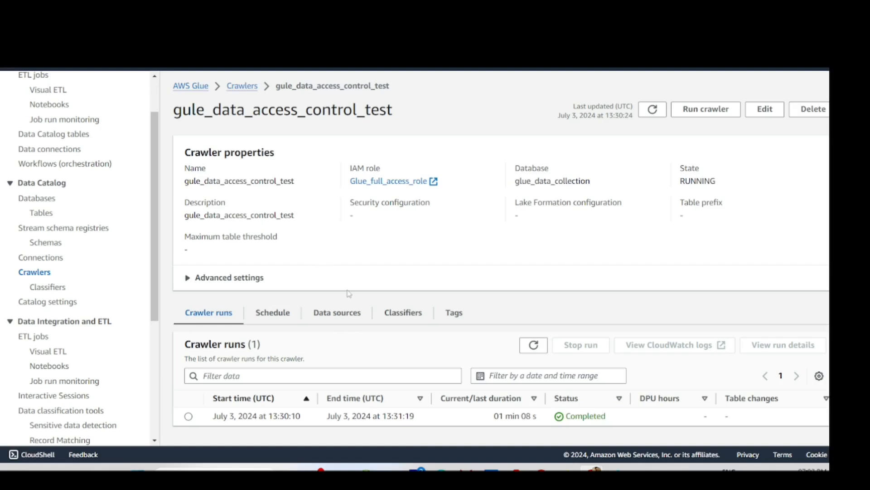
- Refresh the Data Catalog tables list and widen the Location column
scroll(50, 276, "down", 5)
scroll(45, 189, "up", 5)
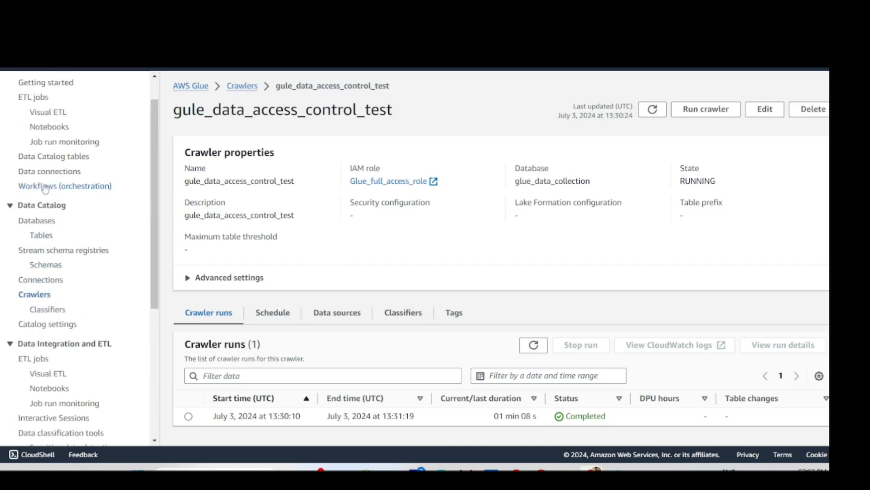
left_click(41, 235)
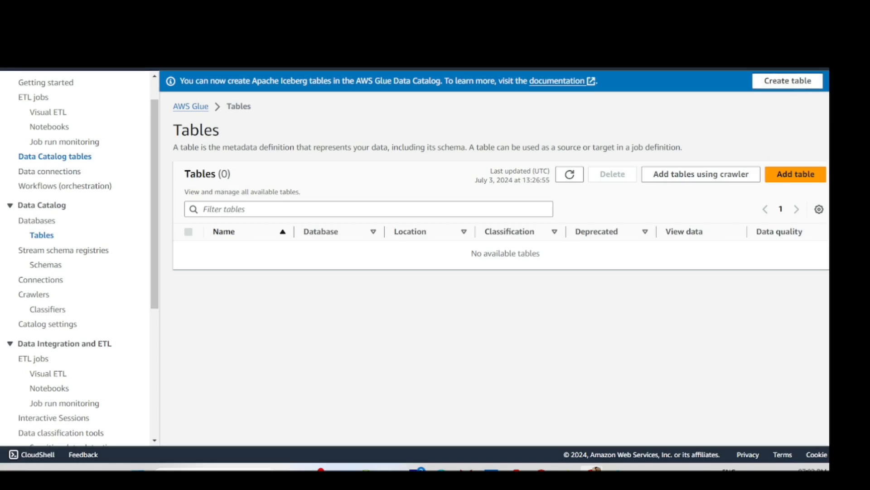
left_click(570, 175)
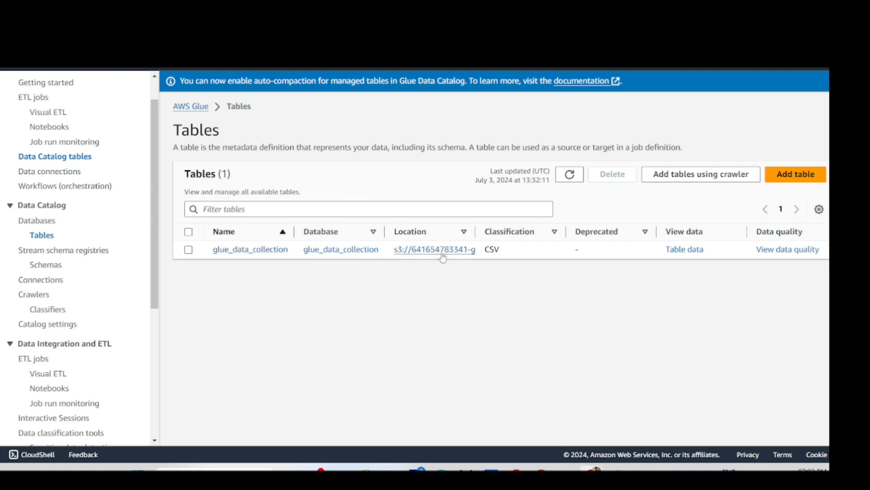
left_click_drag(475, 232, 580, 231)
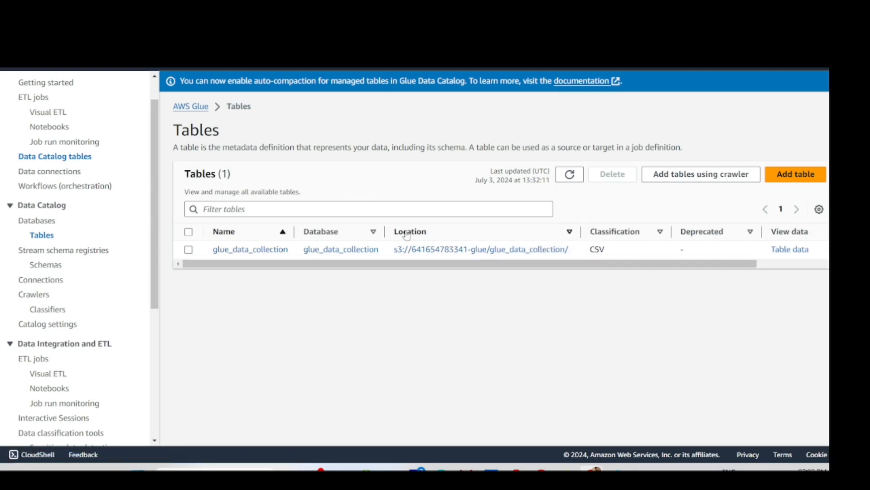
- Inspect the glue_data_collection table's nine-column CSV schema, then switch to the Lake Formation tab
left_click(239, 253)
scroll(281, 227, "down", 4)
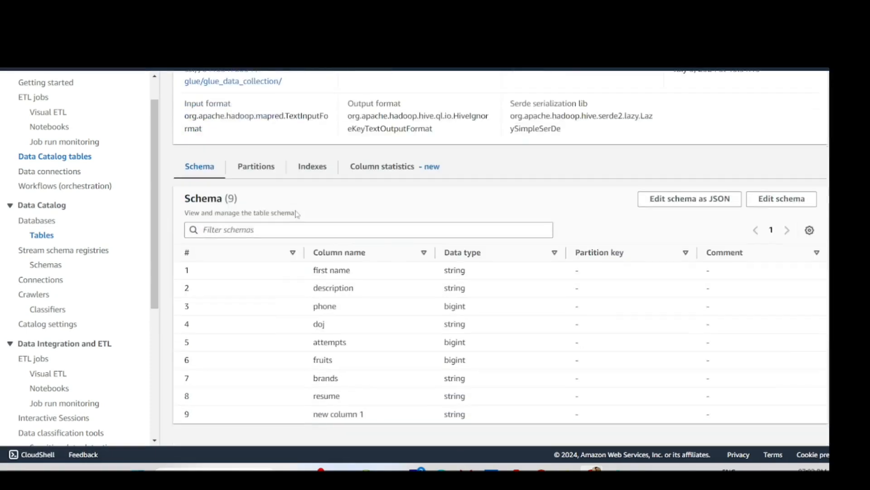
scroll(556, 271, "up", 1)
scroll(585, 265, "down", 1)
scroll(351, 313, "up", 2)
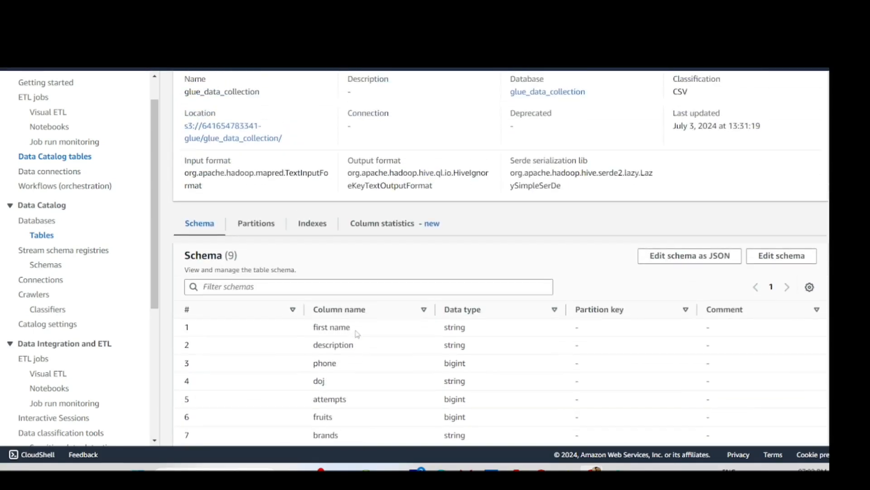
scroll(362, 330, "down", 2)
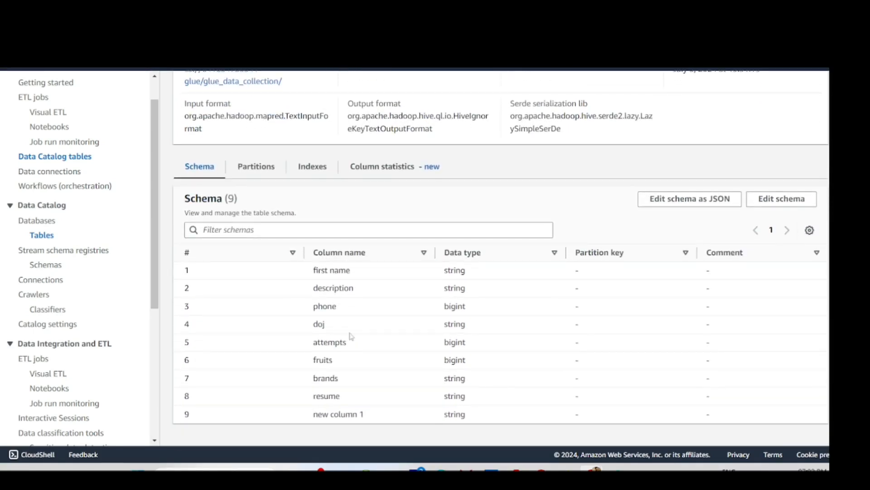
scroll(719, 278, "up", 3)
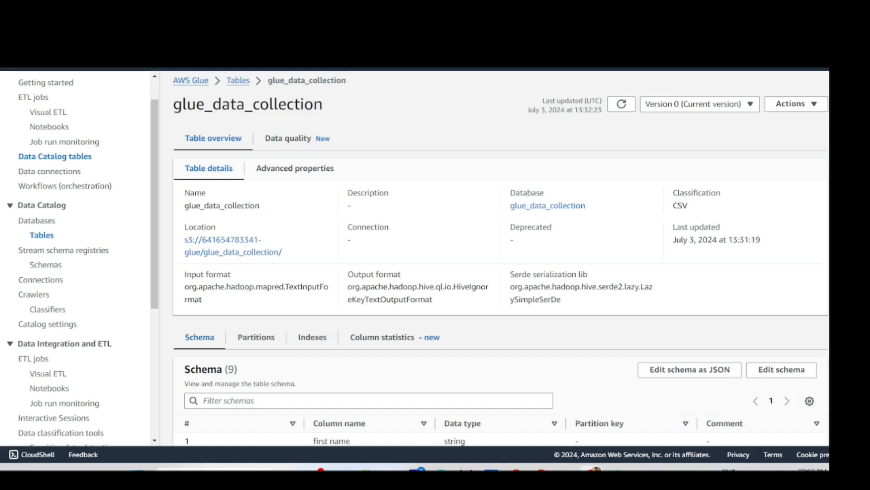
key("ctrl+Tab")
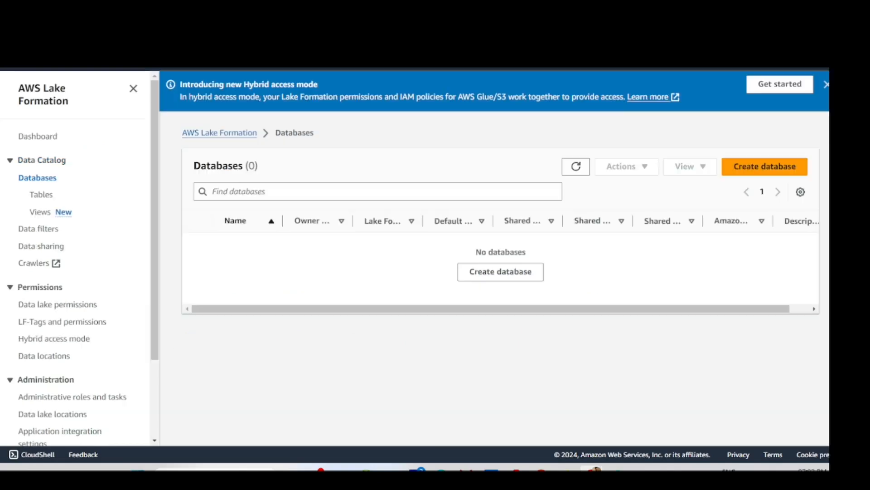
- Dismiss the hybrid access announcement and refresh the empty Lake Formation databases list
left_click(826, 86)
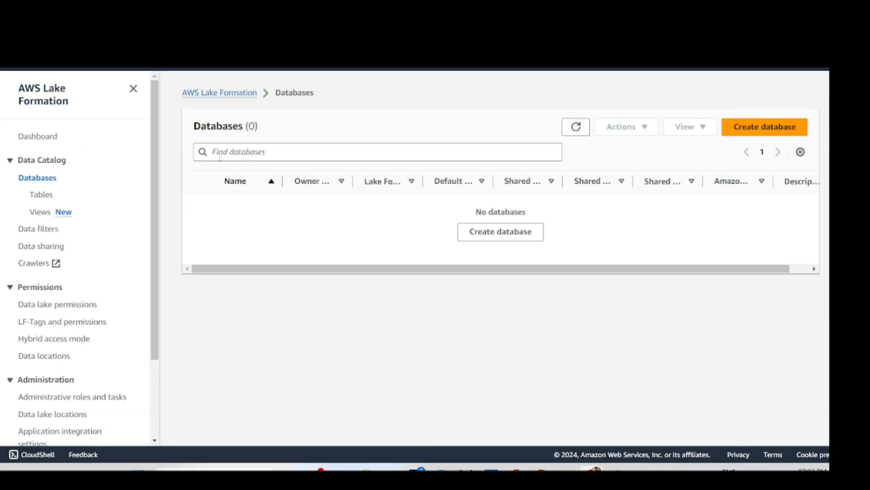
left_click(576, 127)
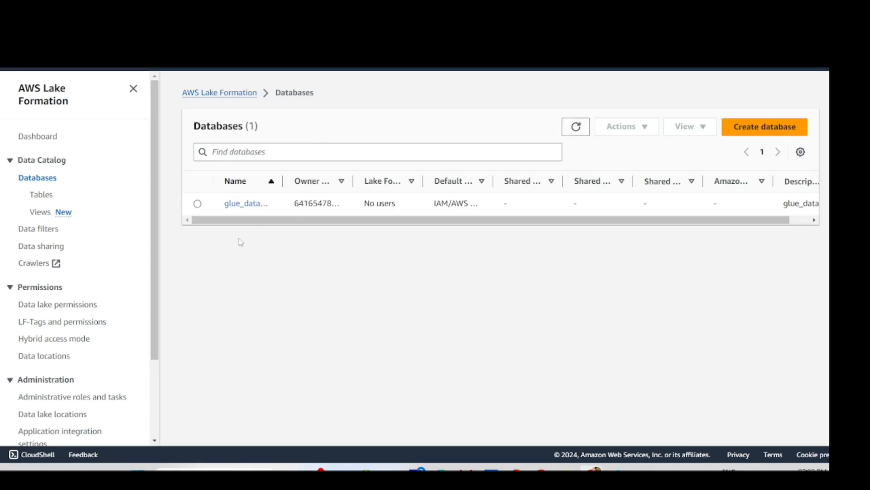
left_click_drag(283, 181, 417, 180)
left_click_drag(387, 220, 340, 220)
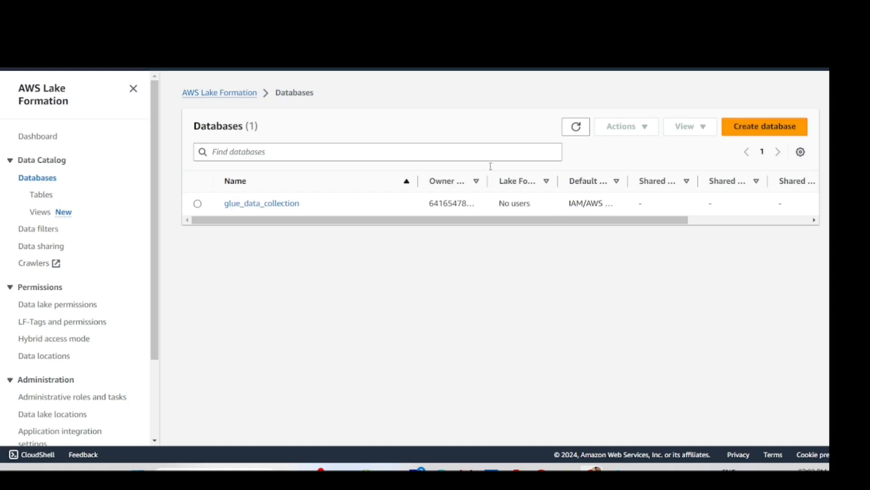
- Accept the Welcome setup adding yourself as data lake administrator, then view Data filters
left_click(39, 230)
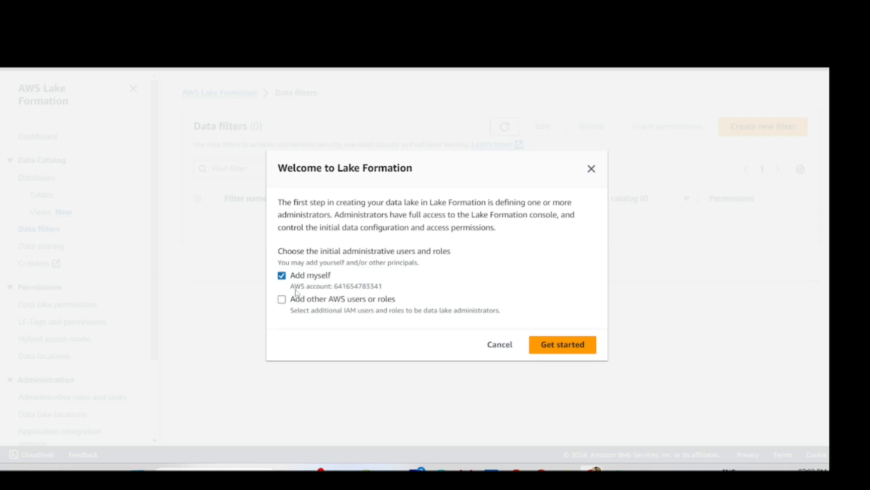
left_click(571, 350)
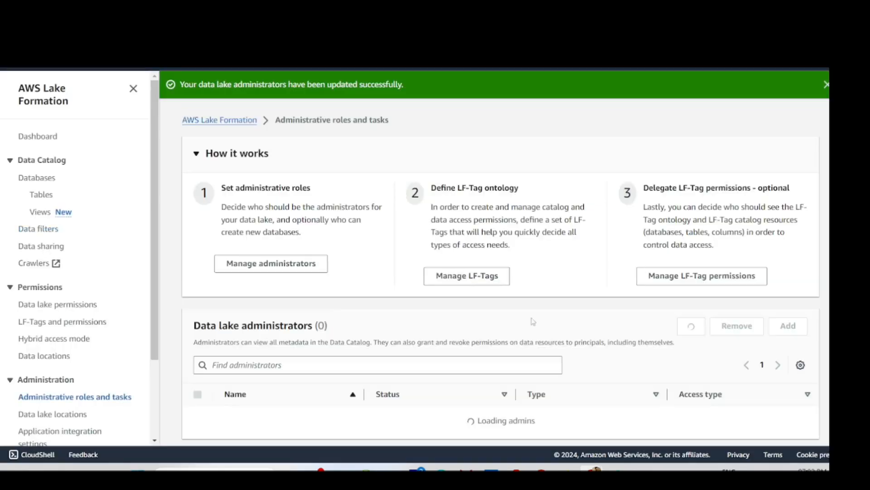
scroll(400, 252, "down", 2)
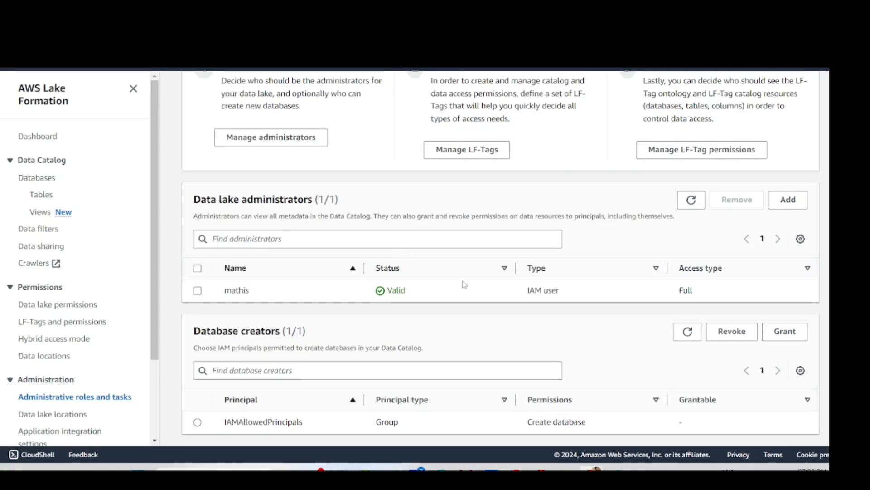
left_click(48, 231)
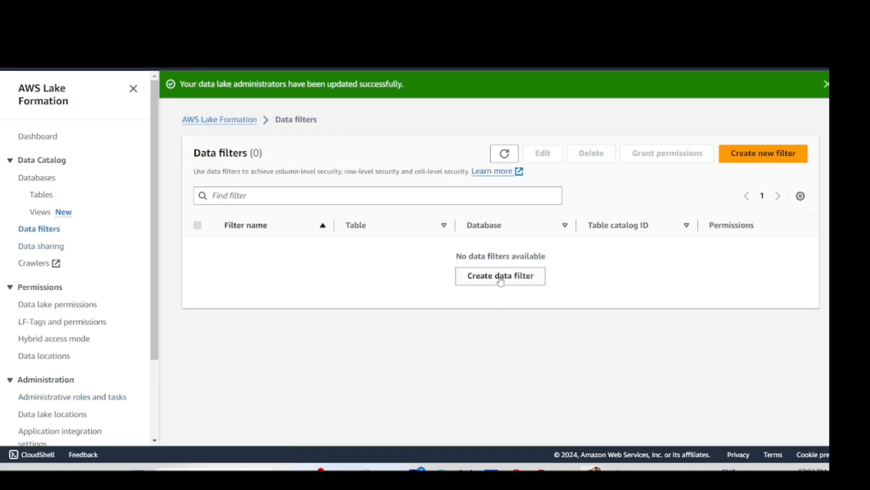
- Start a new data filter named gule_data_50_percentage_access
left_click(501, 280)
scroll(315, 283, "down", 4)
scroll(264, 288, "up", 4)
left_click(248, 280)
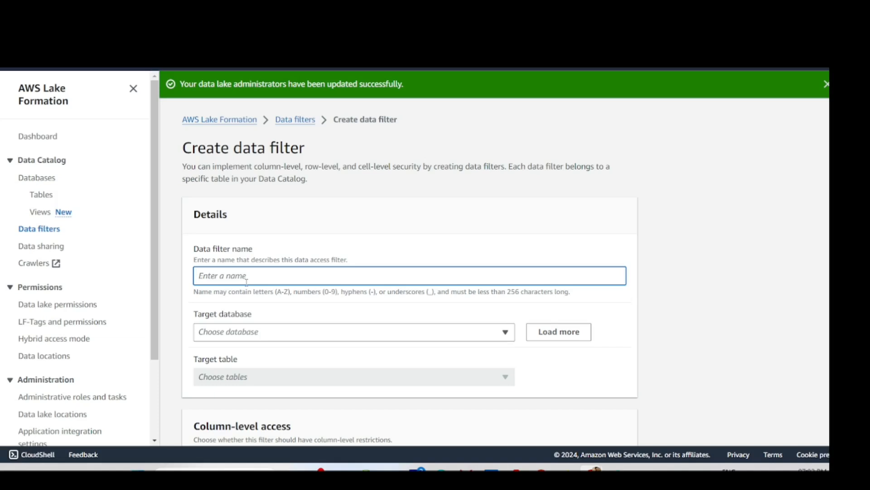
type("gule_data_50_percentage_access")
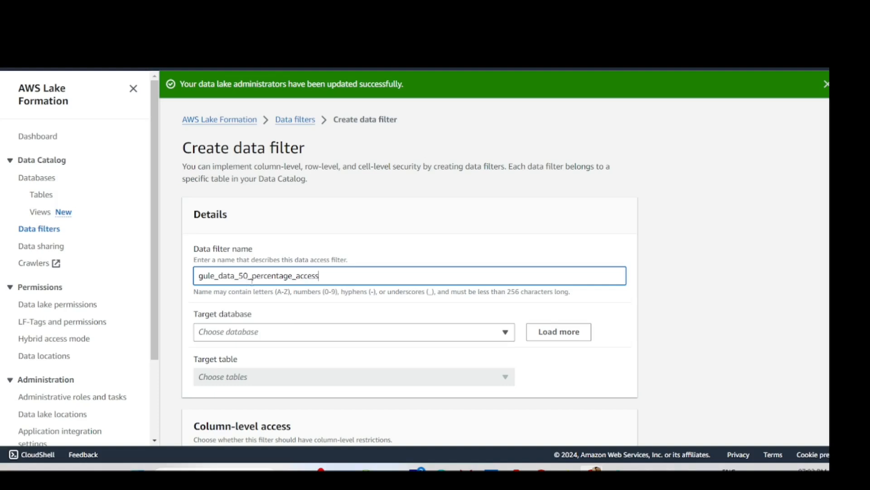
- Point the filter at the glue_data_collection database and glue_data_collection table
scroll(252, 280, "down", 3)
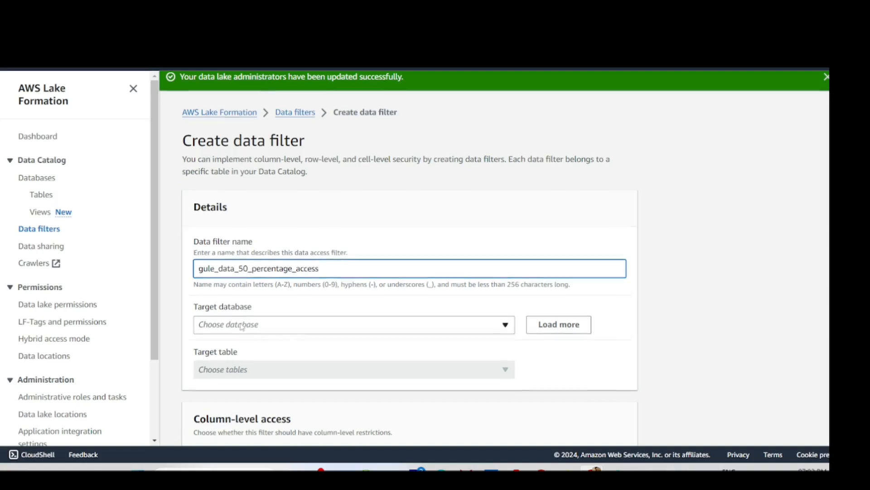
left_click(267, 220)
left_click(244, 264)
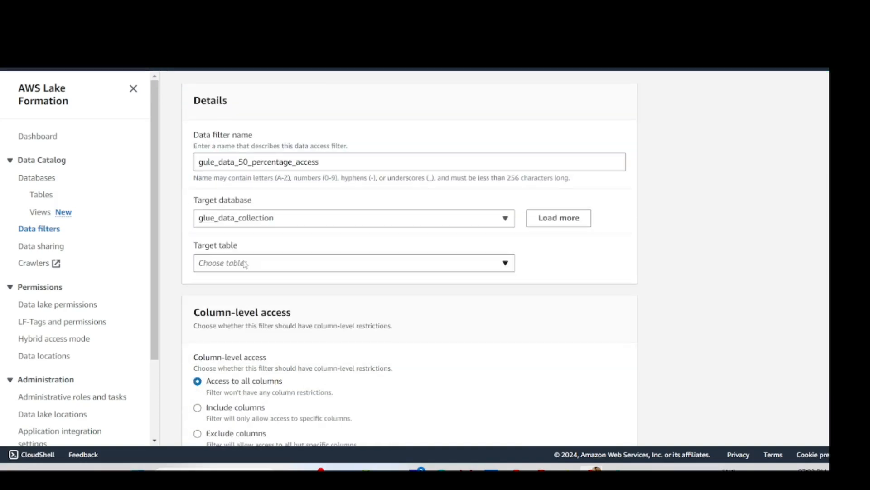
left_click(253, 261)
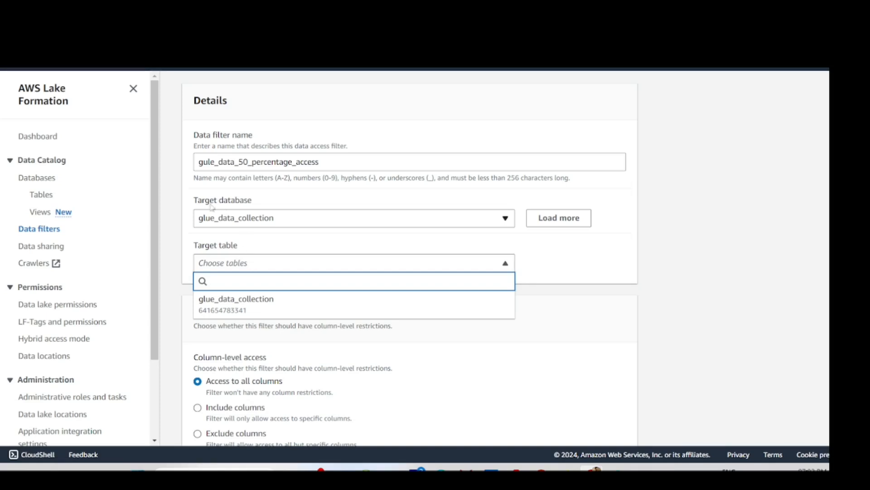
left_click(242, 303)
- Exclude the resume and phone columns and create the filter
scroll(242, 309, "down", 3)
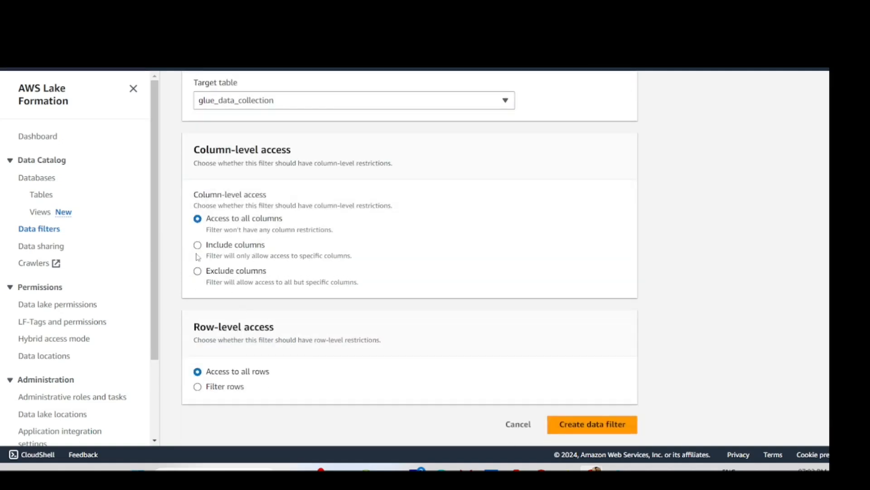
left_click(199, 271)
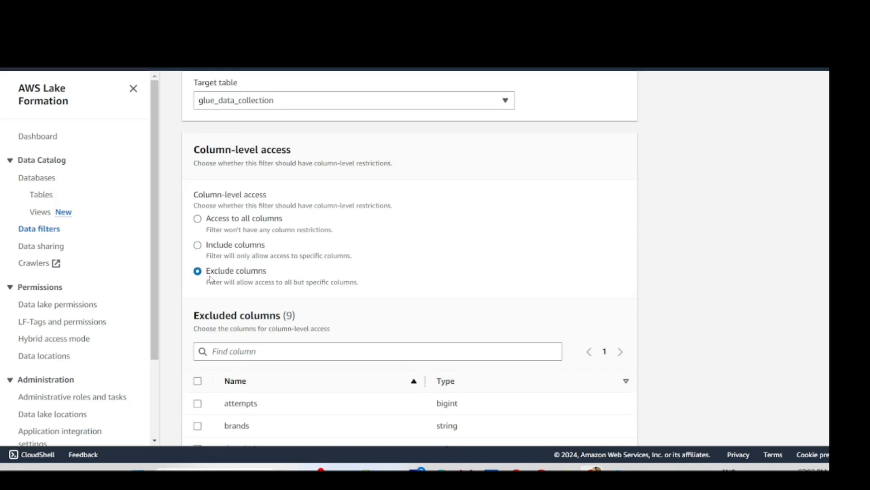
scroll(210, 326, "down", 6)
left_click(198, 300)
left_click(197, 277)
scroll(570, 381, "up", 3)
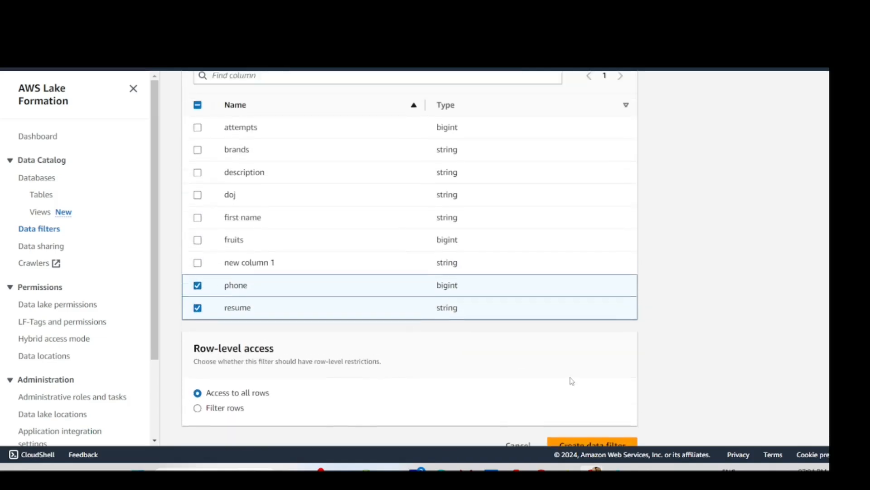
scroll(568, 379, "down", 3)
scroll(530, 353, "up", 1)
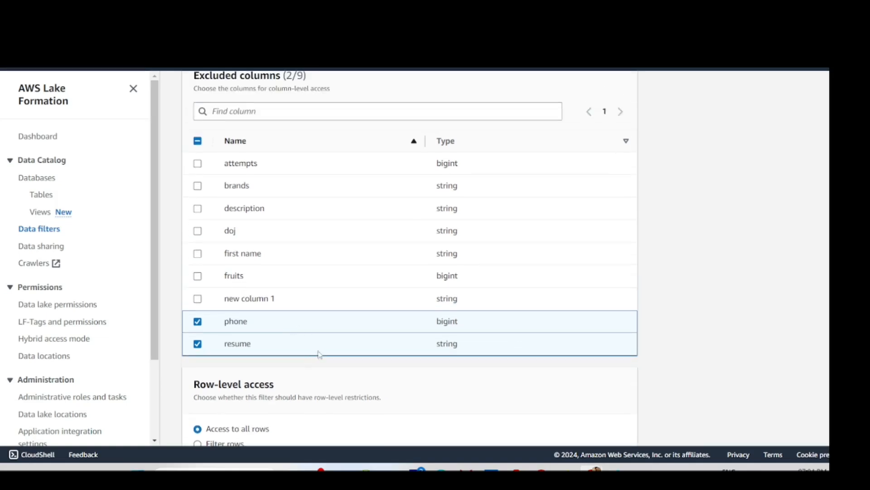
scroll(349, 321, "up", 2)
scroll(353, 319, "down", 3)
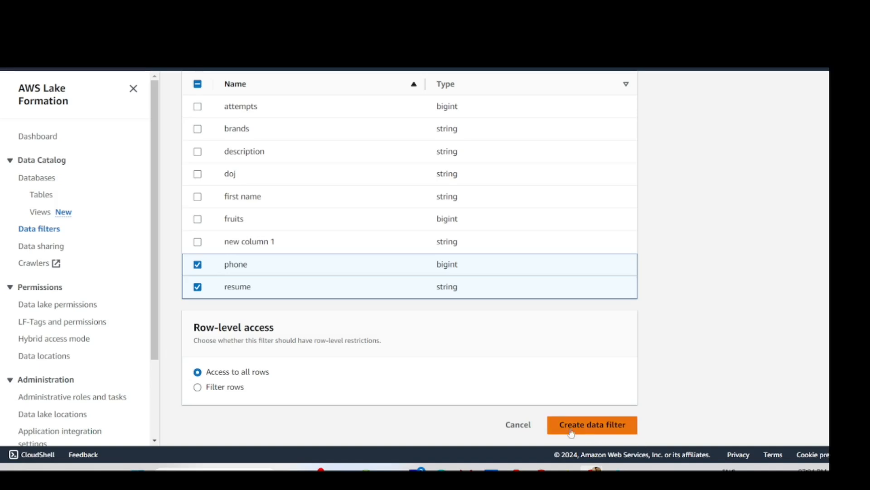
scroll(499, 143, "up", 1)
scroll(517, 156, "up", 10)
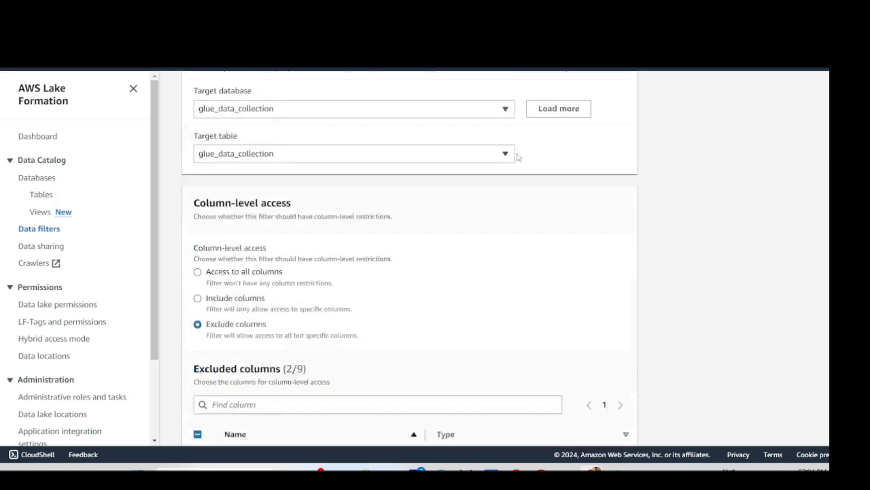
scroll(620, 262, "down", 10)
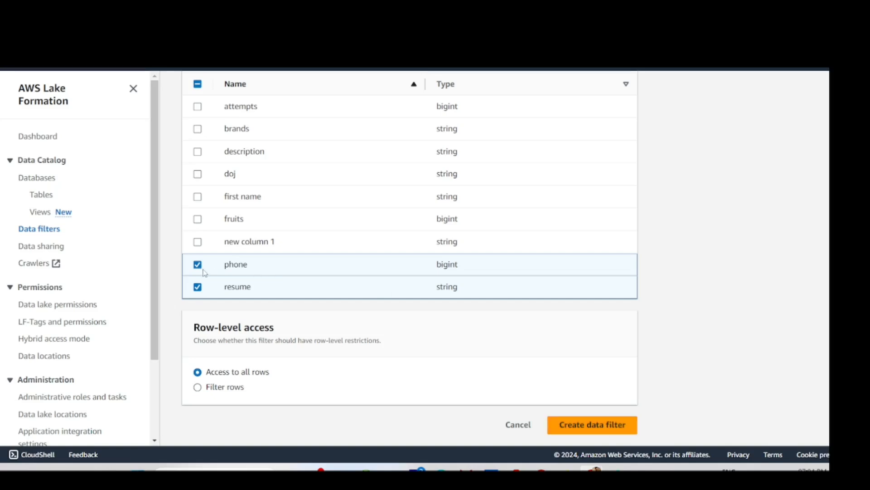
scroll(206, 270, "up", 3)
scroll(209, 267, "down", 3)
scroll(590, 433, "up", 1)
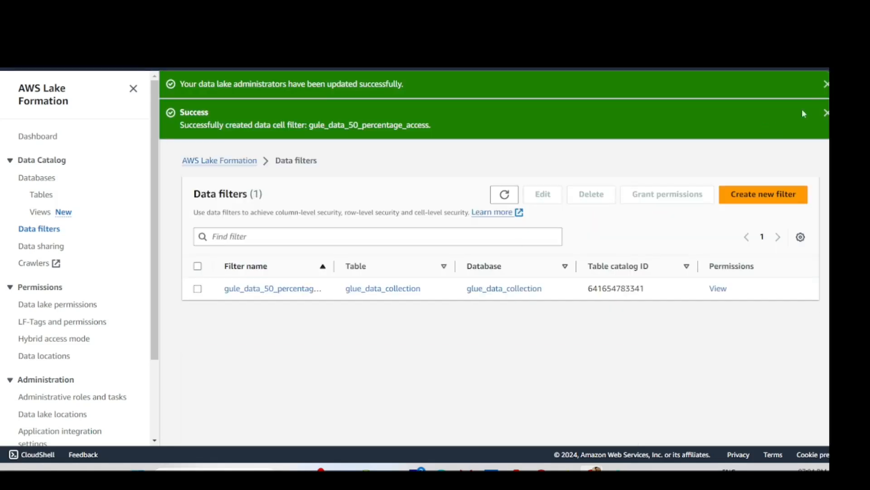
left_click(825, 86)
- Select the gule_data_50_percentage_access filter row and begin granting permissions on it
left_click(825, 86)
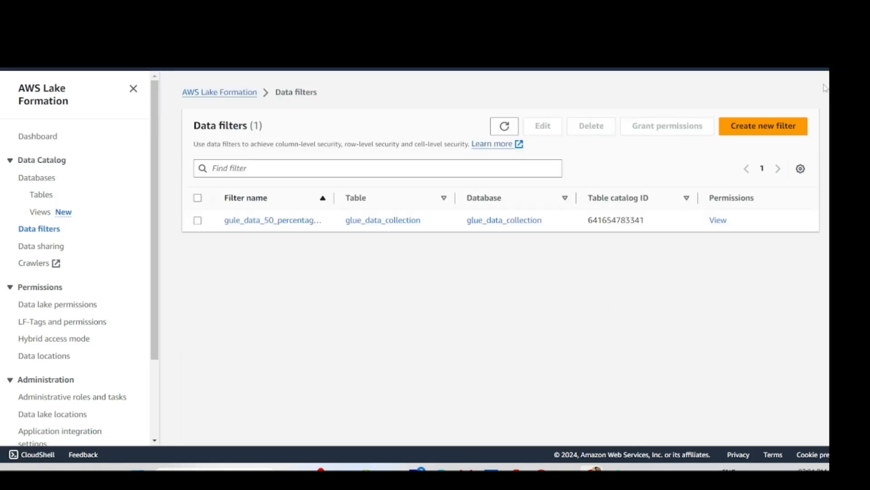
left_click(198, 220)
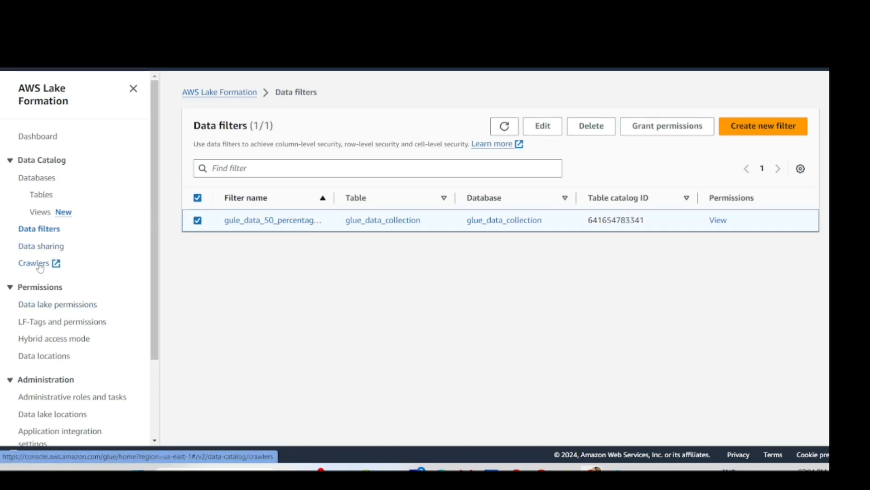
left_click(198, 220)
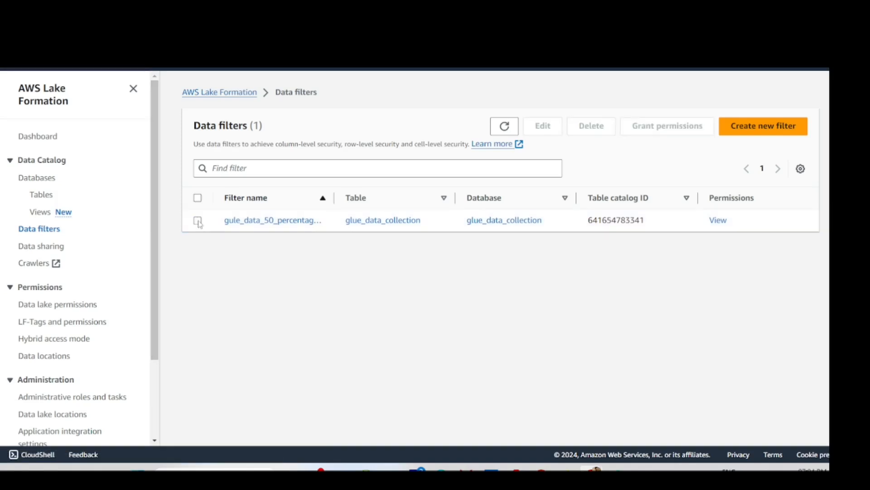
left_click(198, 220)
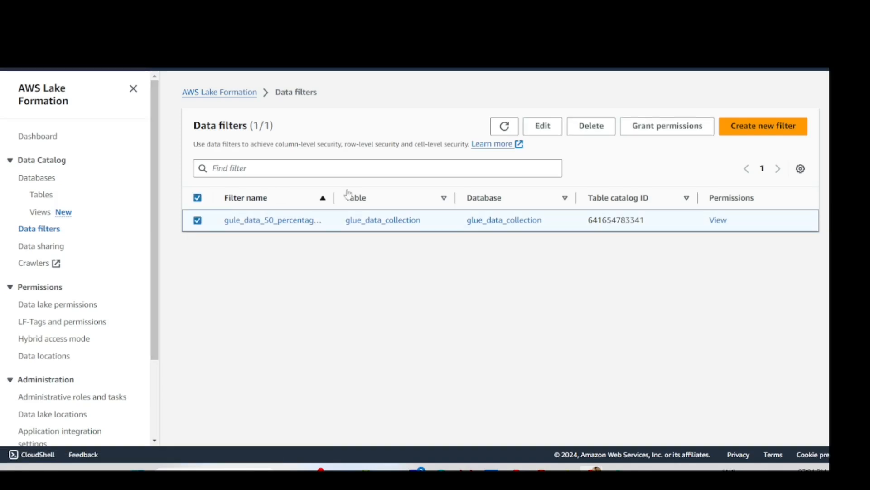
left_click(681, 127)
scroll(244, 262, "down", 3)
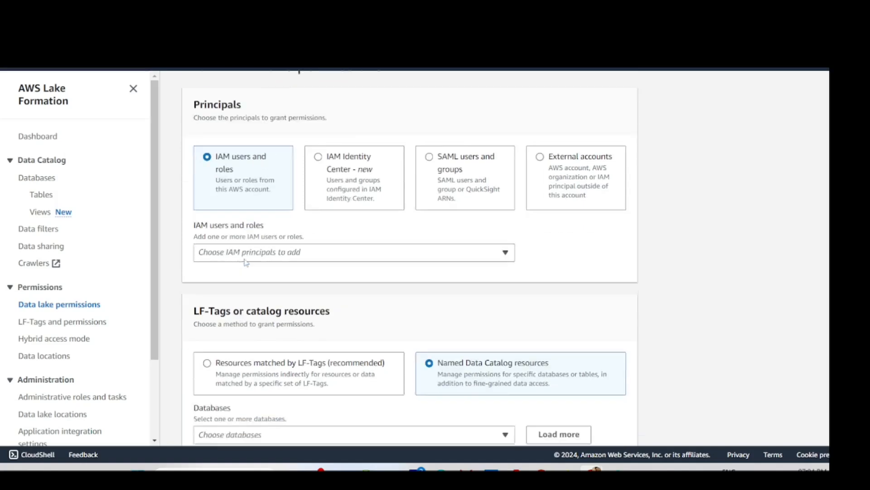
left_click(279, 196)
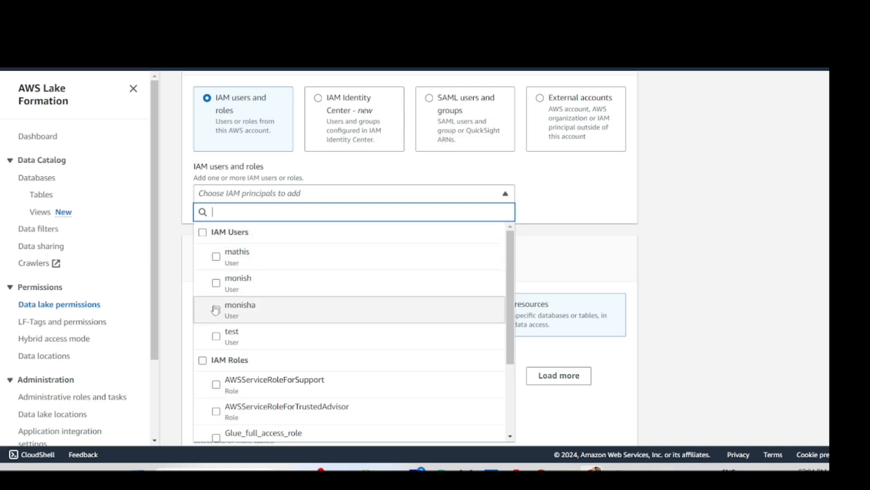
scroll(239, 308, "down", 2)
scroll(254, 363, "down", 2)
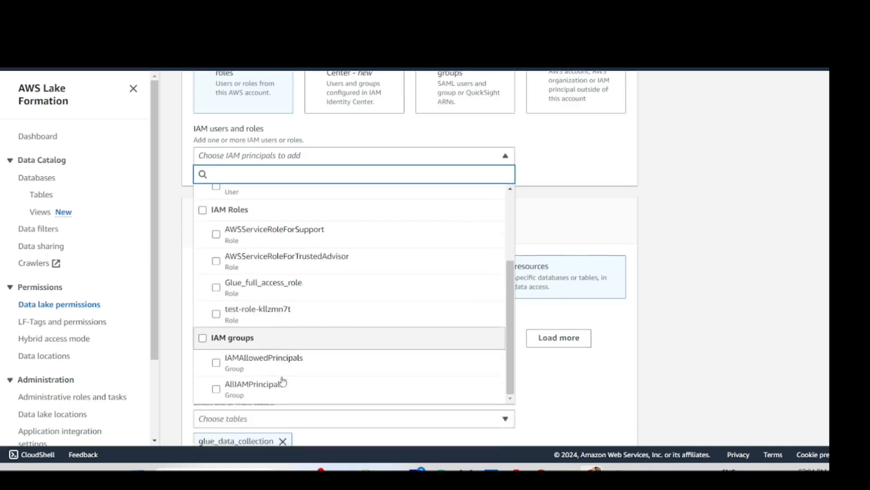
left_click(639, 176)
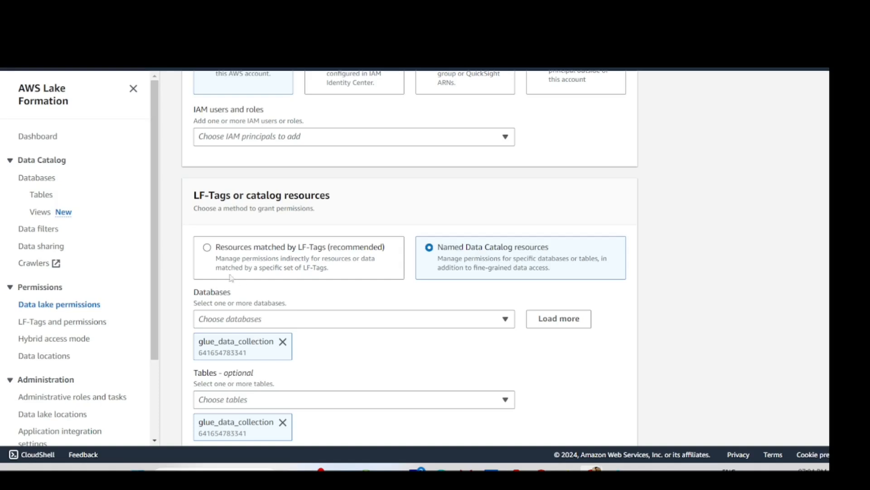
scroll(186, 288, "up", 2)
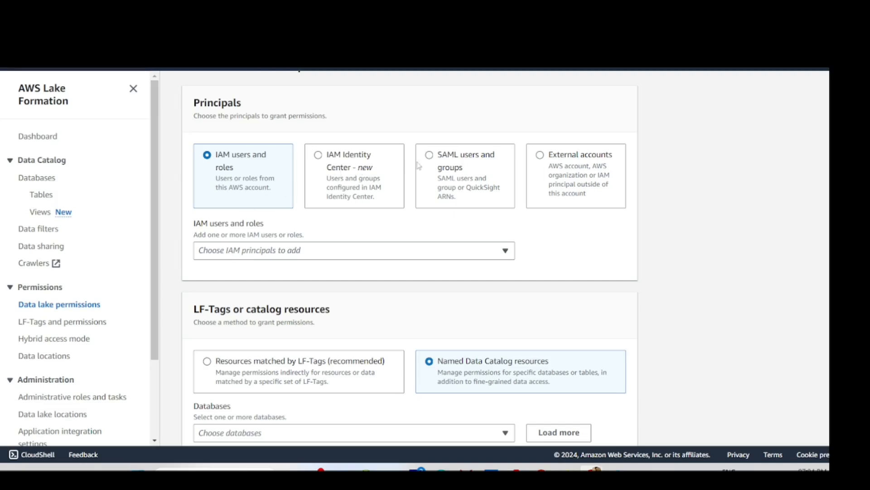
left_click(430, 156)
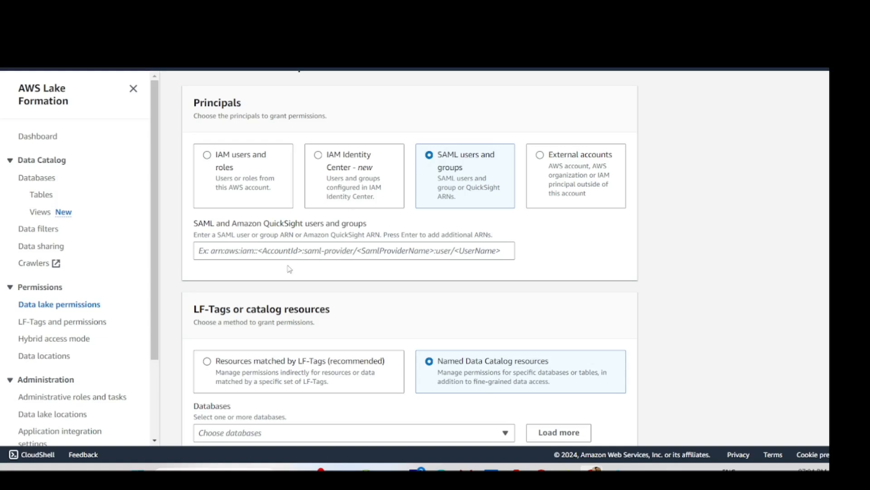
left_click(311, 254)
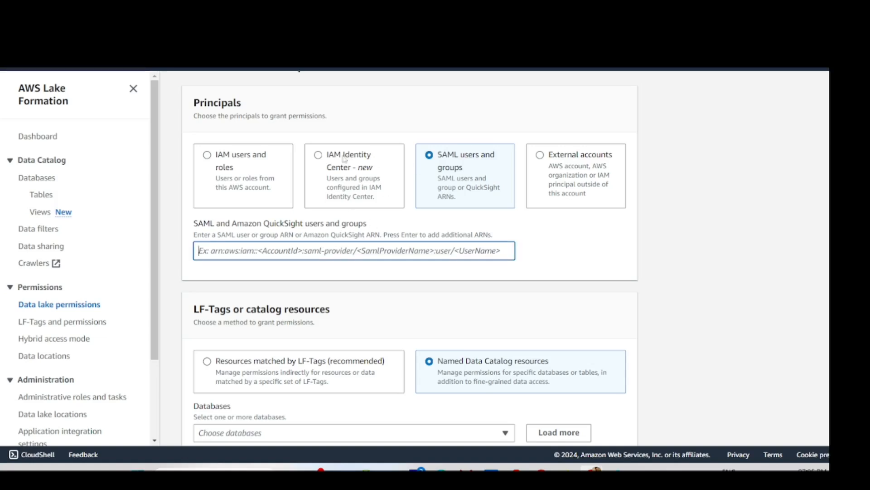
left_click(319, 159)
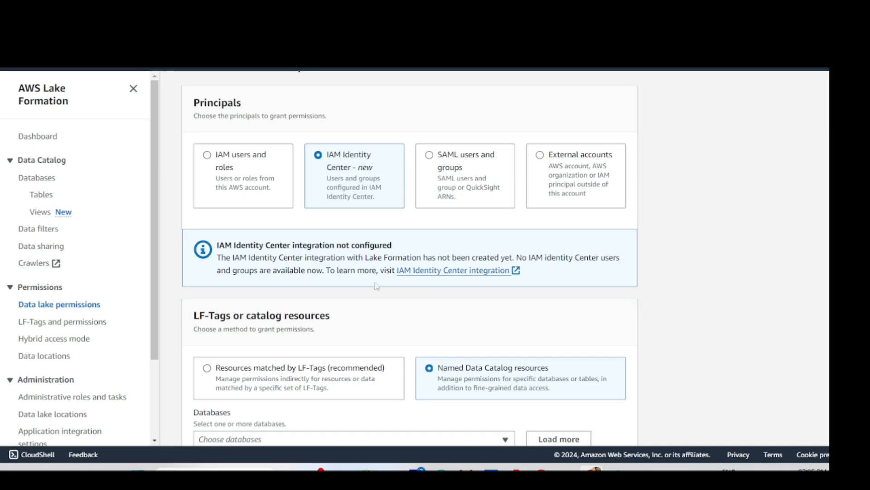
scroll(309, 325, "down", 1)
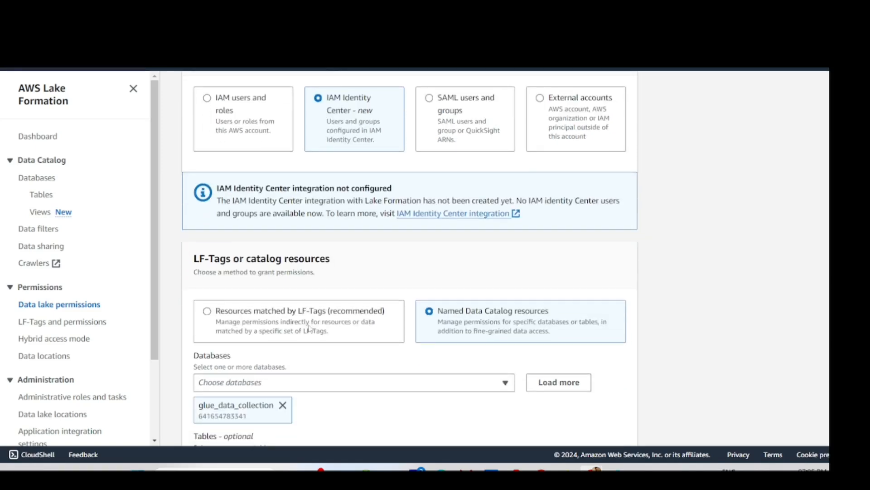
scroll(309, 328, "down", 1)
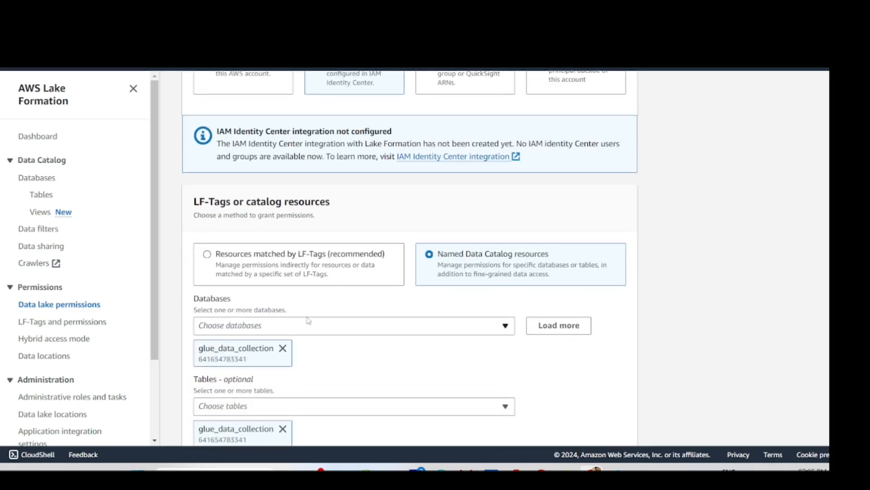
scroll(309, 320, "down", 1)
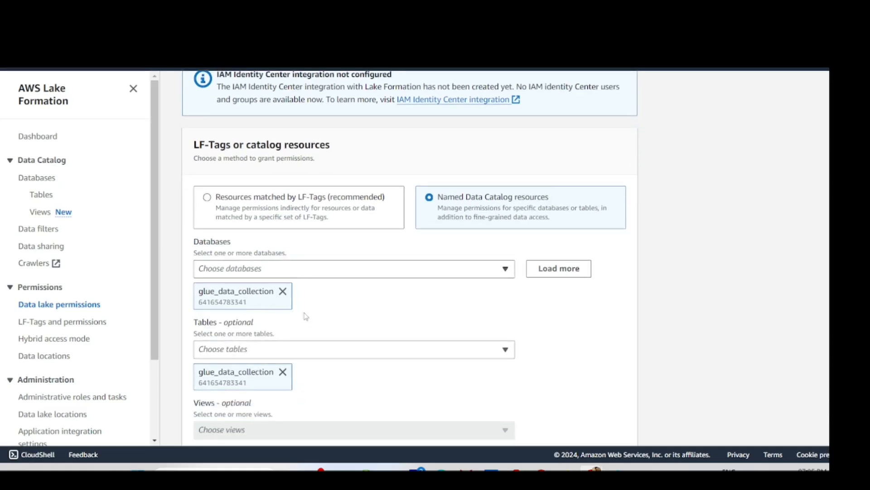
scroll(306, 316, "up", 1)
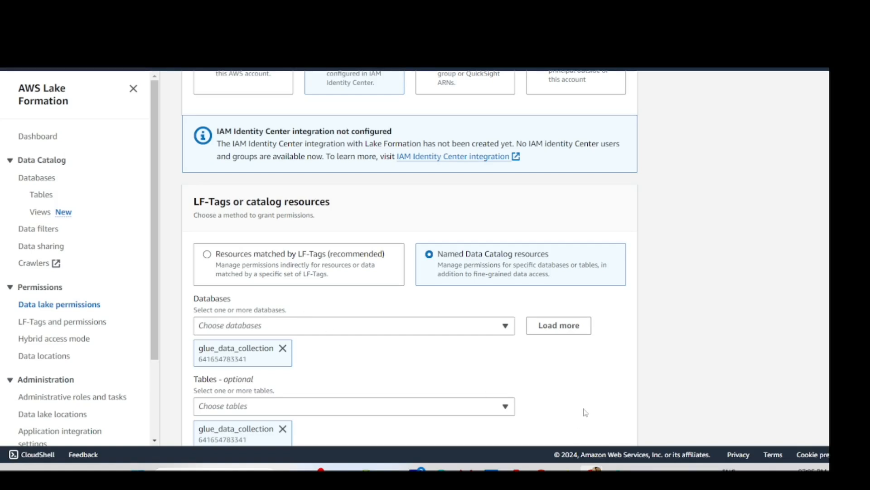
scroll(458, 326, "down", 2)
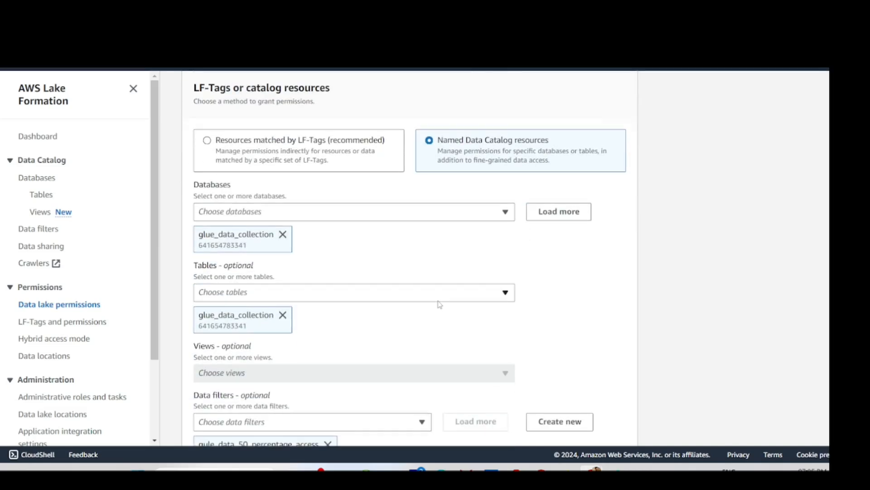
scroll(439, 304, "up", 5)
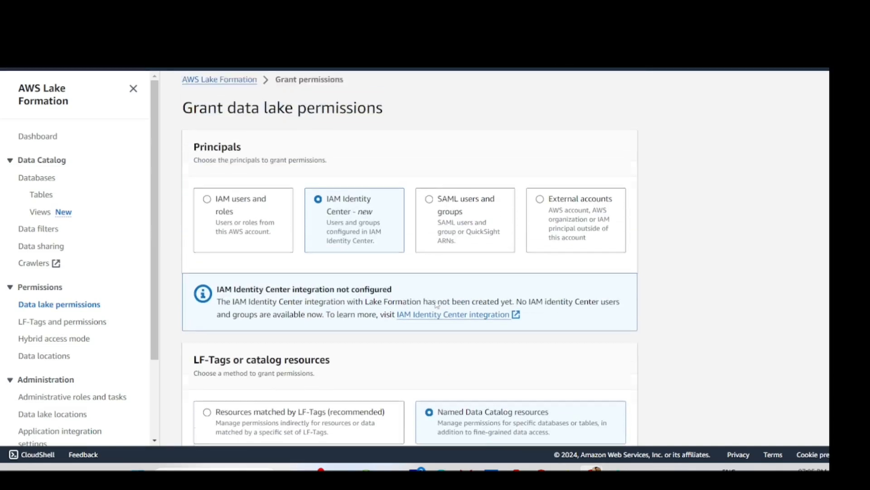
scroll(438, 304, "up", 1)
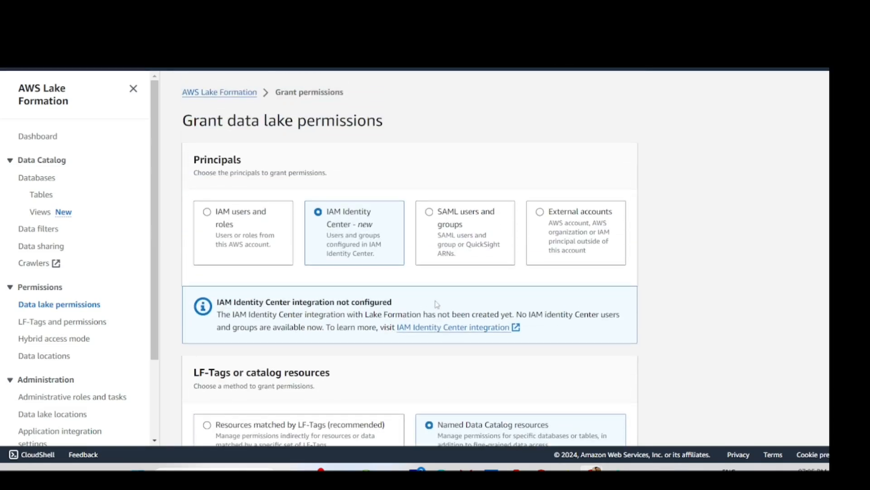
scroll(436, 304, "down", 1)
scroll(435, 304, "down", 1)
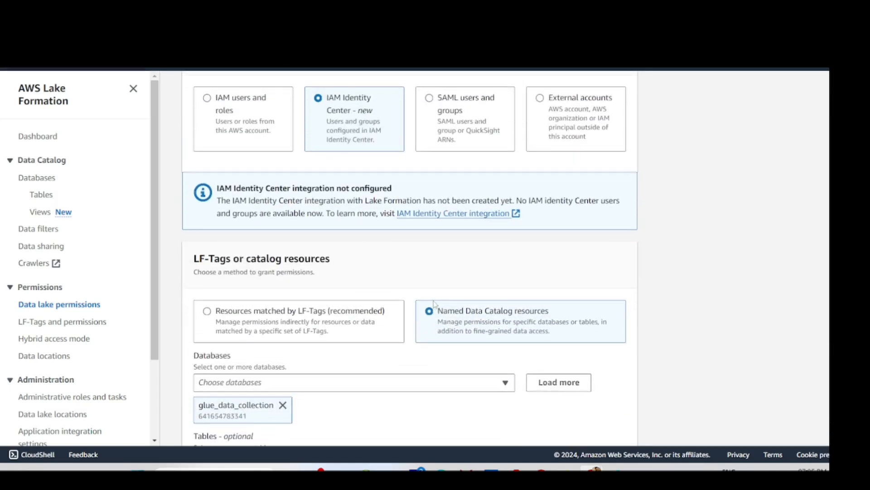
scroll(434, 304, "up", 1)
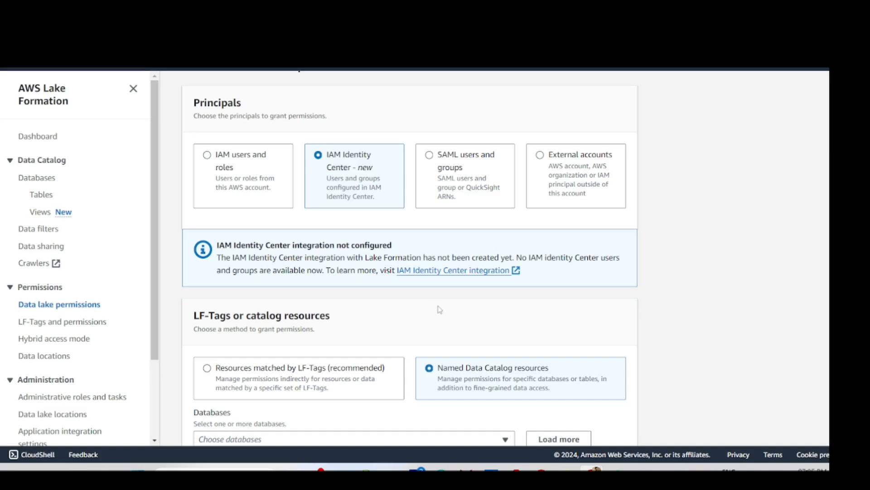
scroll(440, 309, "up", 2)
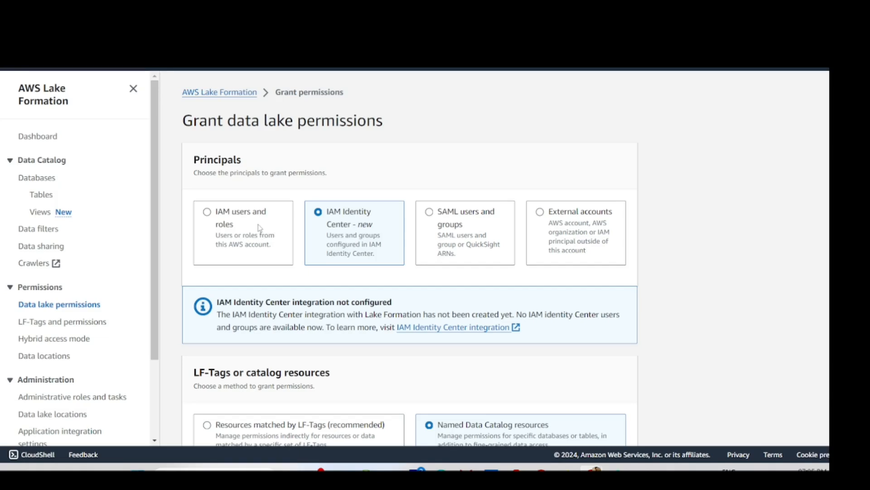
- Try IAM users and roles and IAM Identity Center, then settle on SAML users and groups as the principal type
left_click(260, 228)
left_click(366, 229)
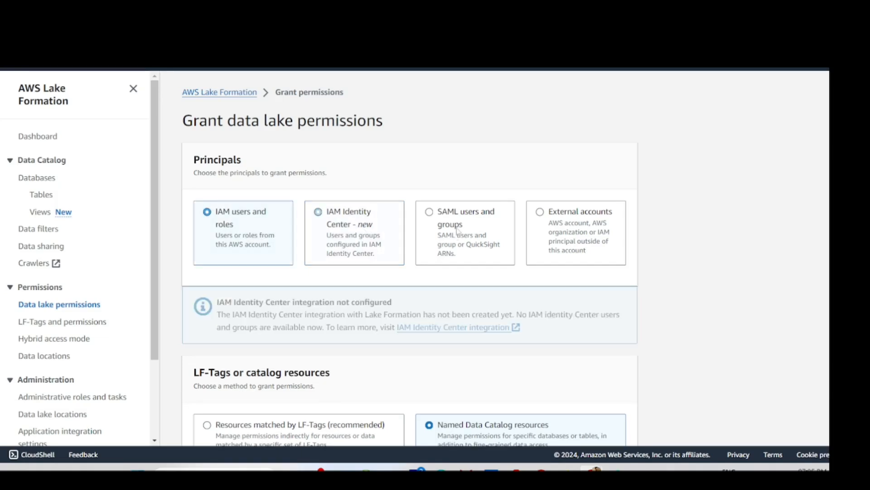
left_click(444, 232)
scroll(435, 233, "down", 1)
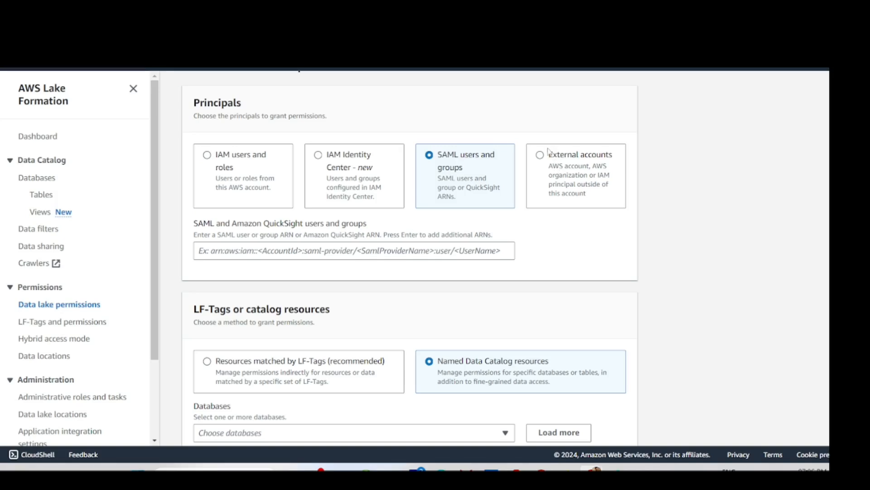
scroll(534, 180, "up", 2)
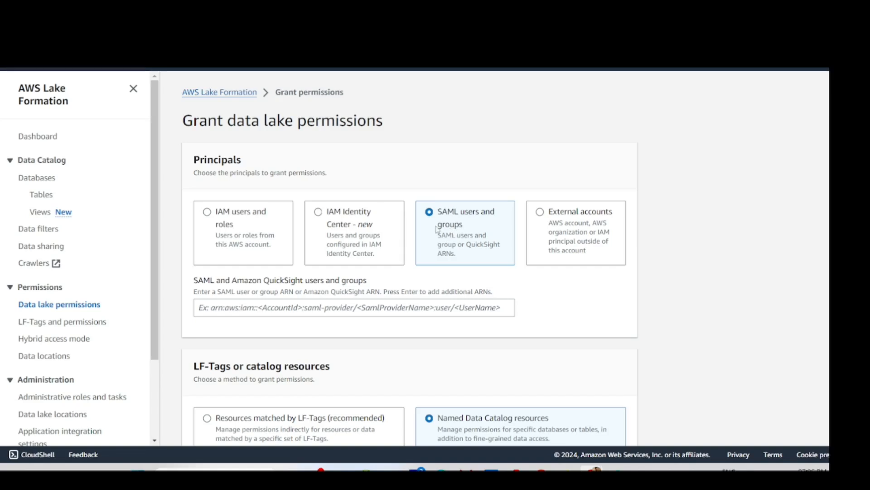
key("alt+Tab")
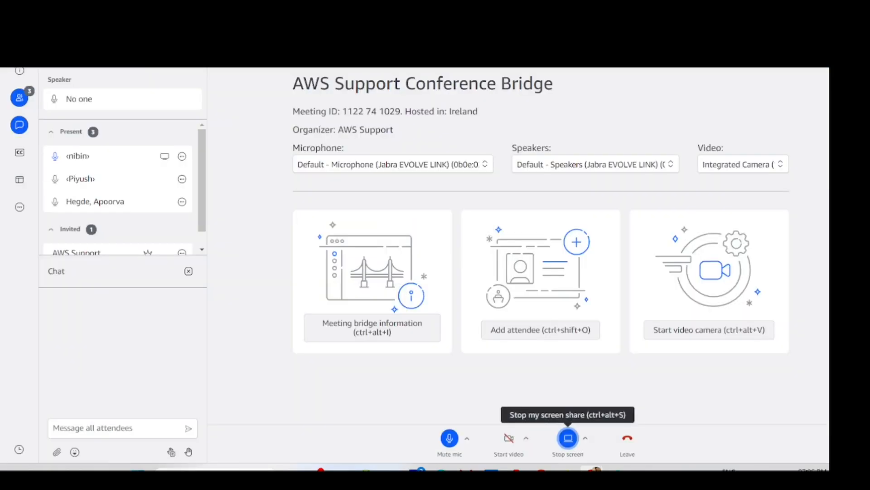
- Cycle past the Athena, IAM Roles and S3 Select tabs to reach the glue_data_collection table in AWS Glue
key("ctrl+Tab")
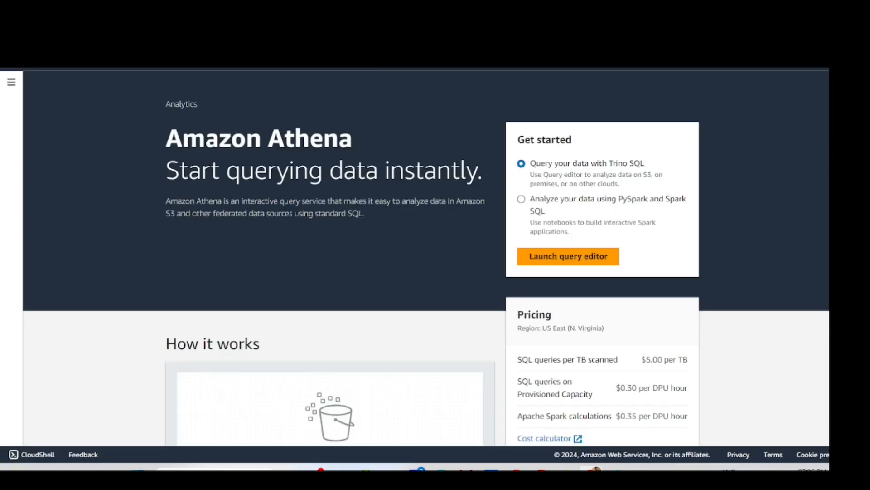
key("ctrl+Tab")
key("ctrl+Tab")
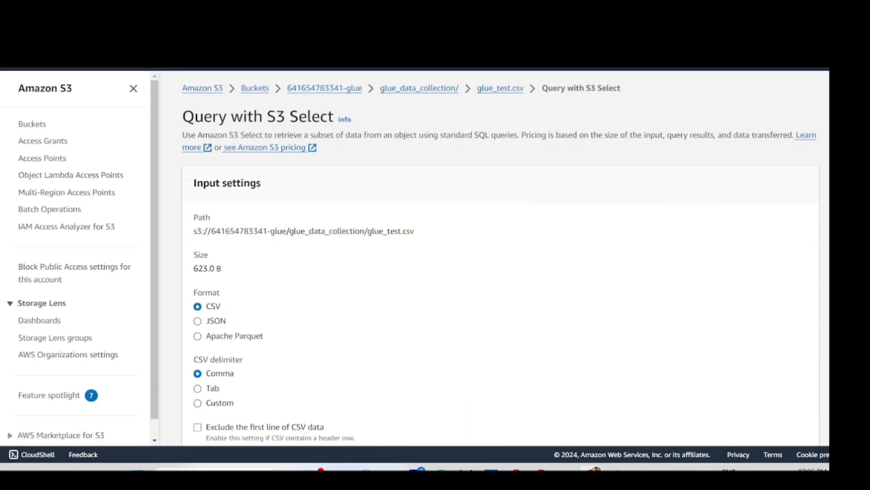
key("ctrl+Tab")
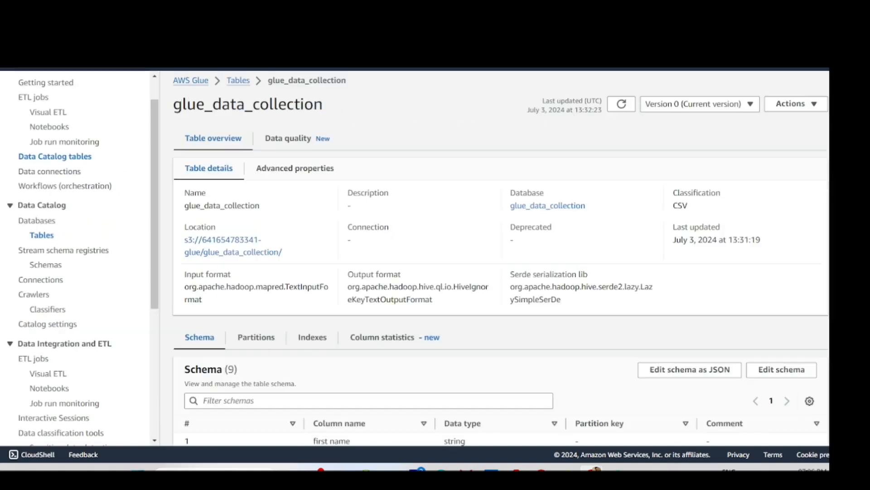
key("ctrl+Tab")
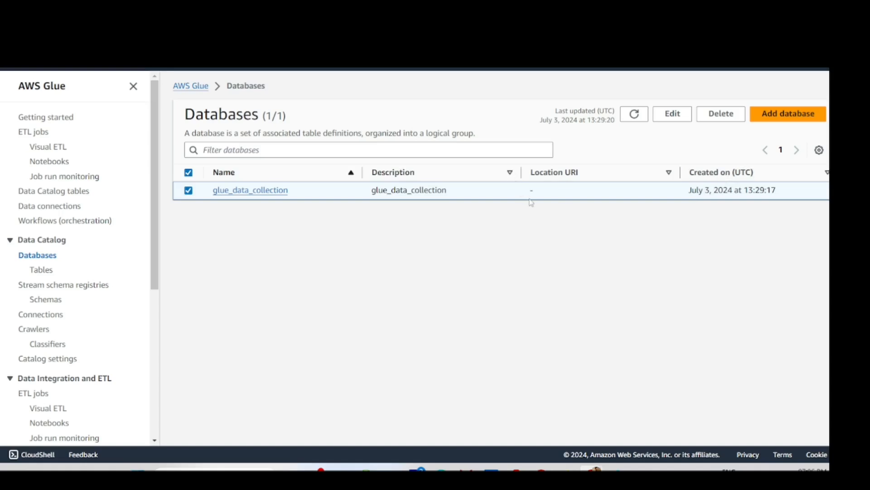
- Sort the Glue Databases table by the Location URI column
left_click_drag(590, 173, 529, 173)
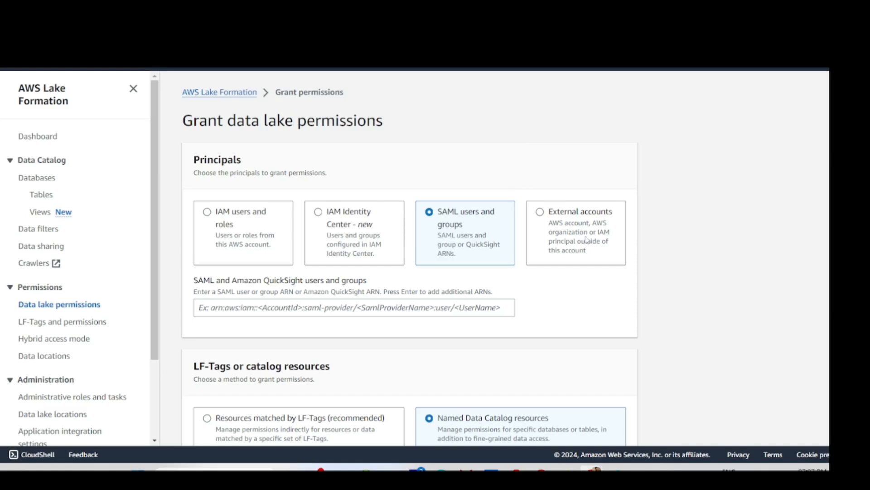
scroll(588, 232, "down", 2)
- Scroll through the grant form's database, table, data filter and permission options down to Grant
scroll(588, 233, "down", 3)
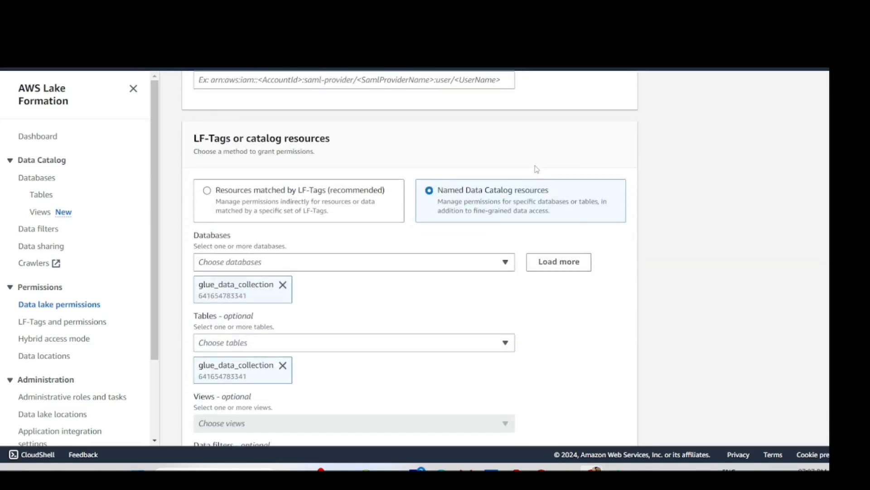
scroll(537, 169, "down", 1)
scroll(534, 167, "down", 2)
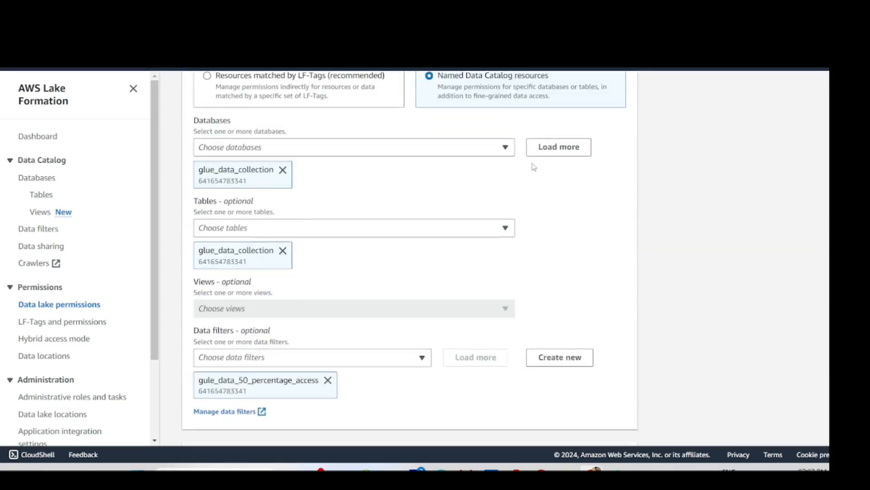
scroll(280, 257, "down", 1)
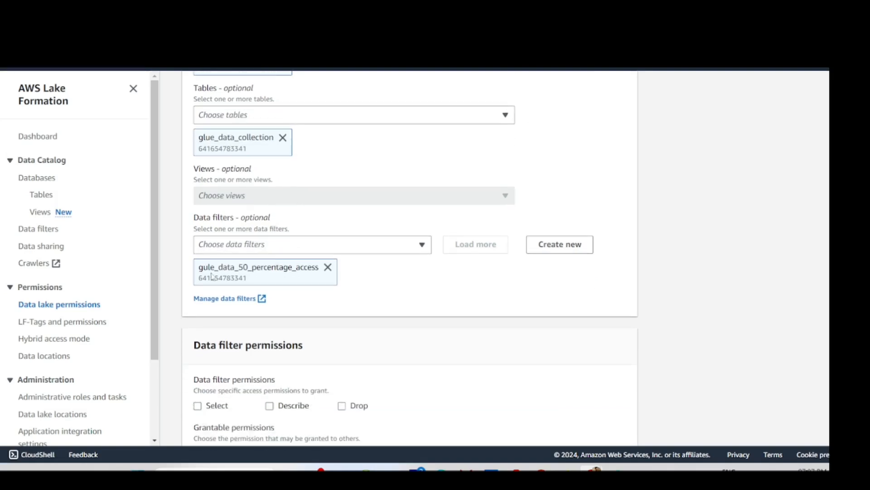
scroll(221, 275, "down", 2)
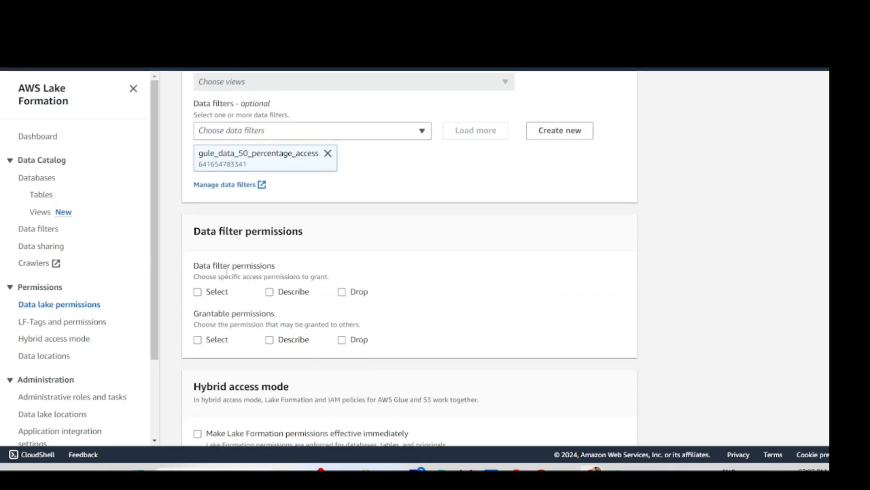
scroll(237, 262, "down", 1)
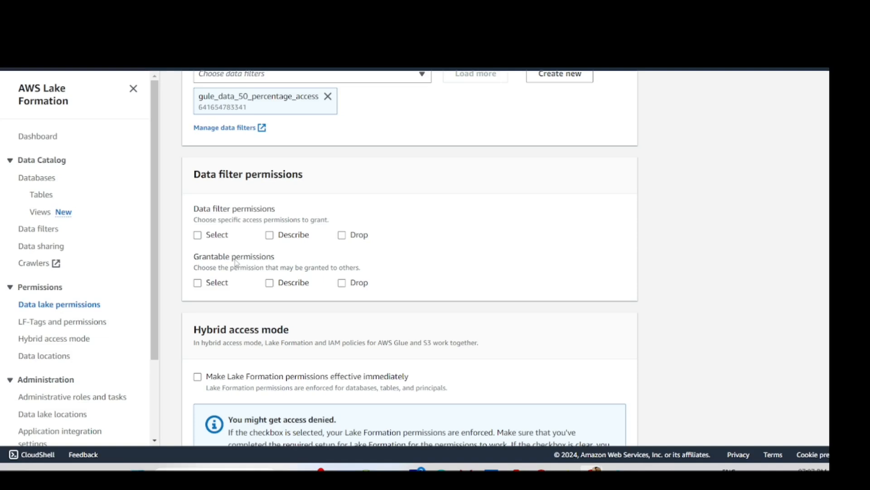
scroll(236, 262, "down", 2)
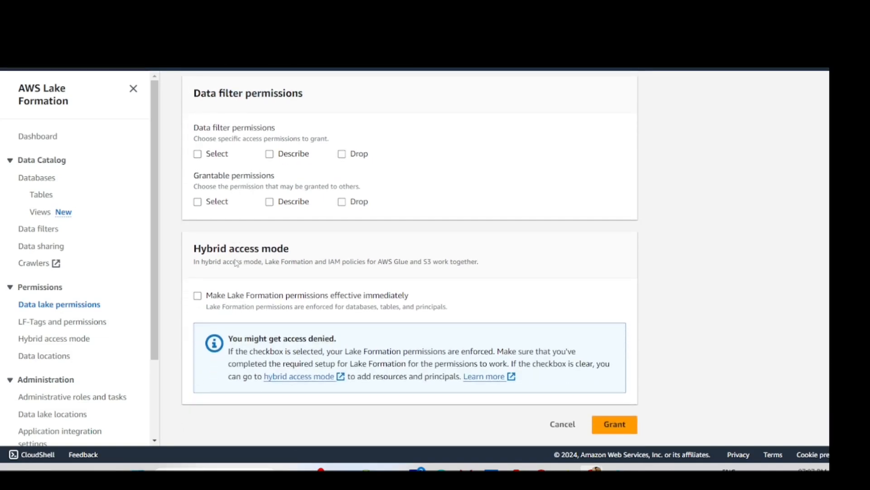
scroll(235, 259, "up", 15)
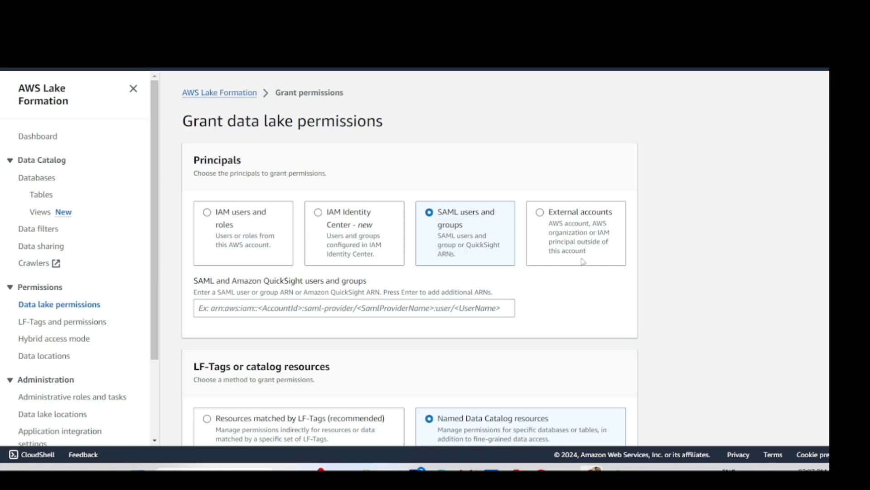
- Review the grant form and select IAM Identity Center as the principal type
scroll(615, 257, "down", 2)
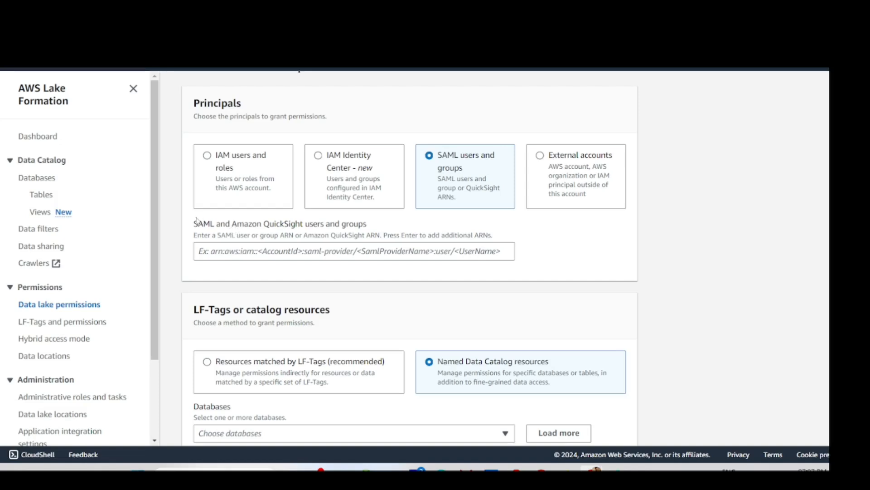
scroll(214, 281, "down", 2)
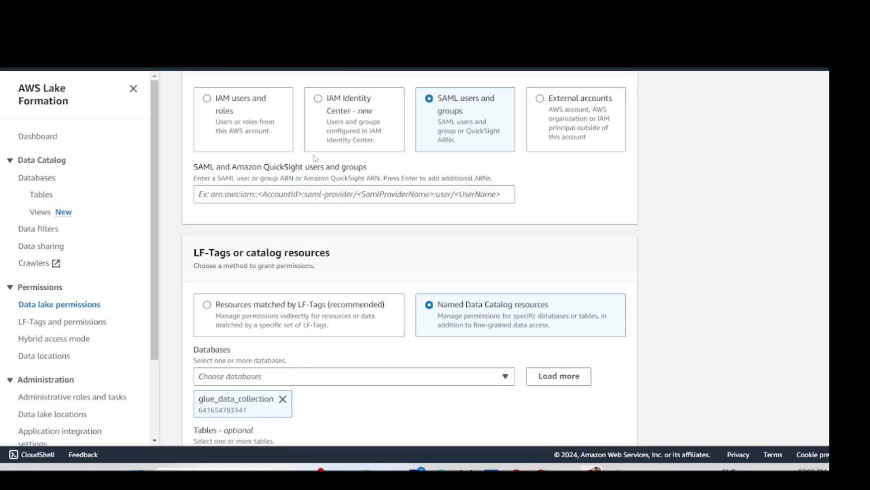
scroll(315, 160, "up", 3)
scroll(300, 162, "down", 1)
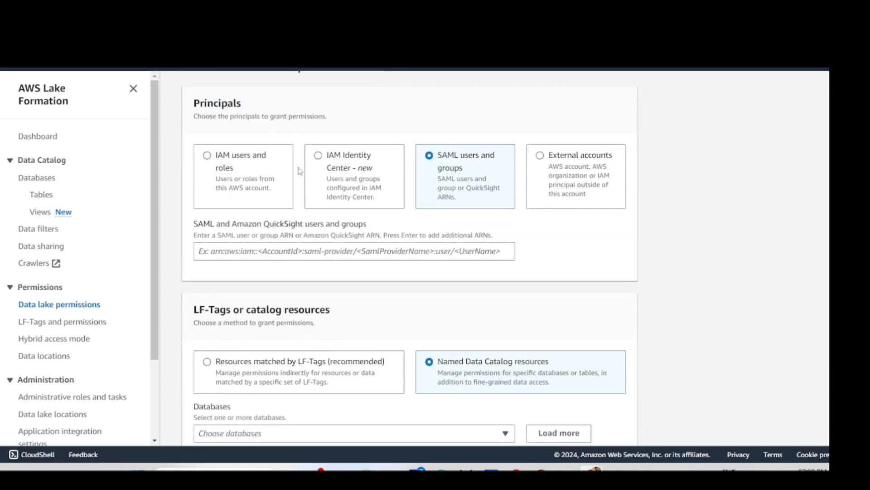
left_click(339, 166)
scroll(294, 248, "down", 1)
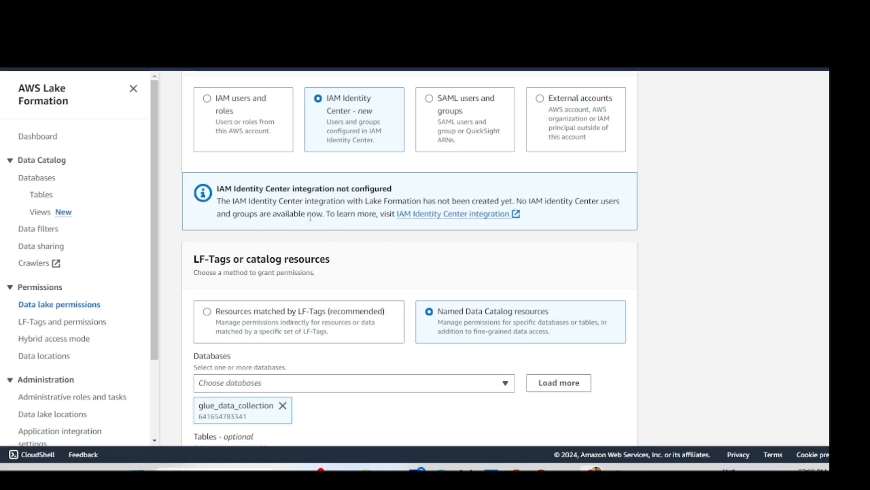
- Choose SAML users and groups as principal type and review the glue_data_collection database, table and filter choices
left_click(470, 123)
scroll(259, 319, "down", 1)
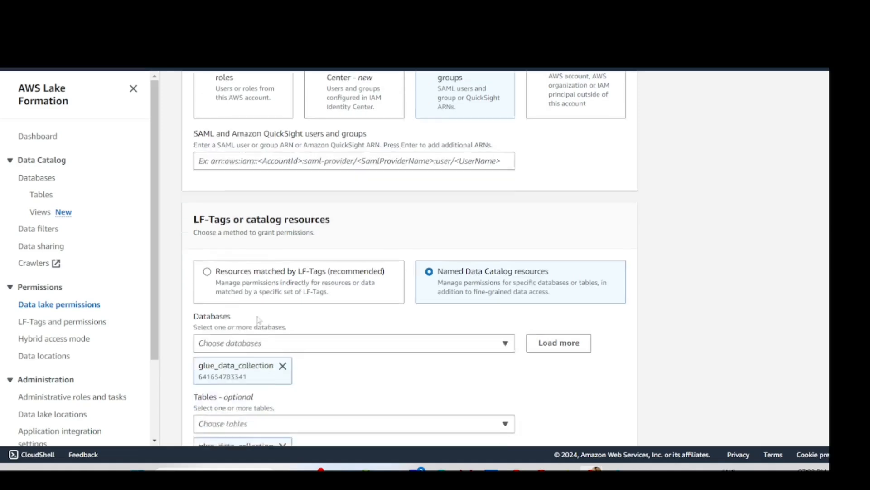
scroll(259, 319, "down", 5)
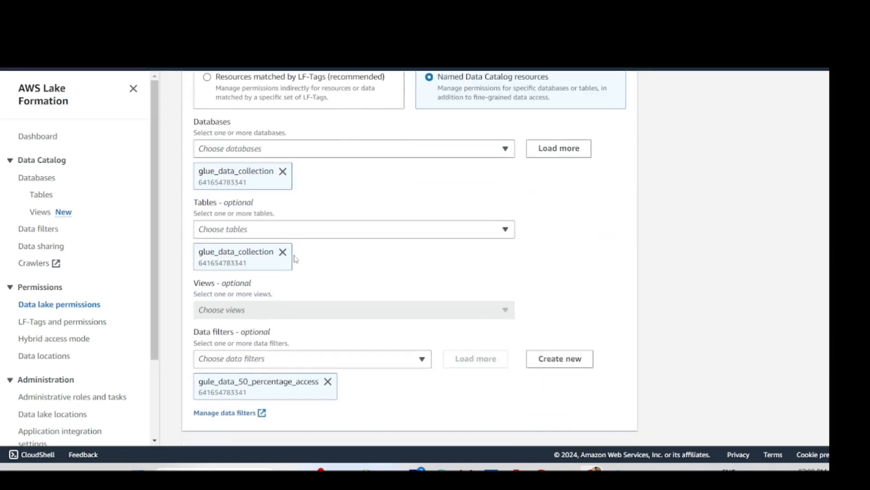
scroll(218, 229, "down", 1)
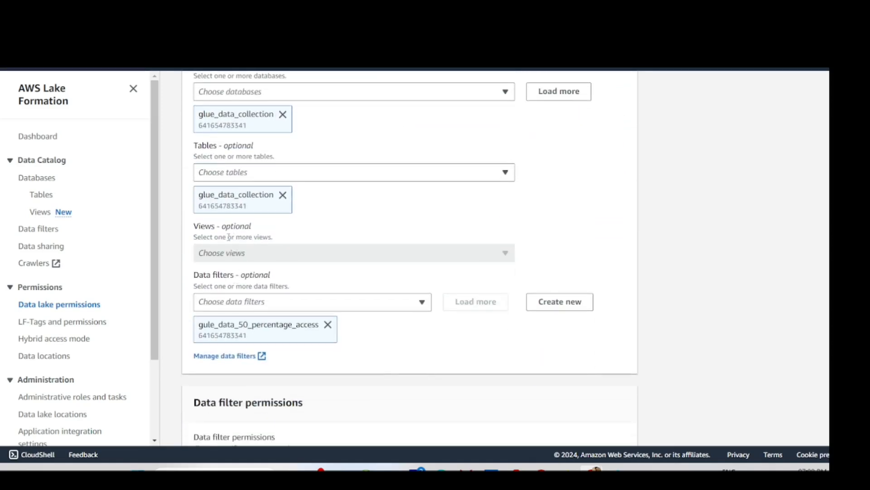
scroll(240, 244, "down", 2)
scroll(255, 253, "up", 4)
scroll(256, 258, "up", 5)
scroll(252, 254, "down", 9)
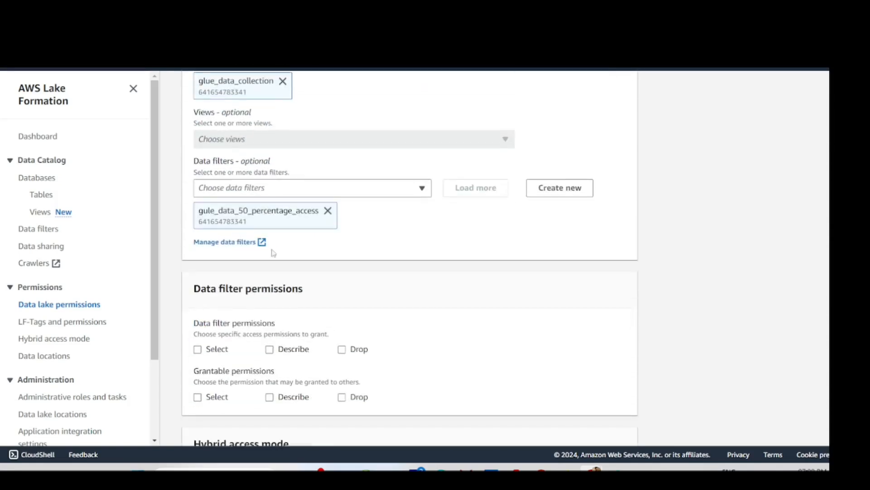
scroll(274, 252, "down", 2)
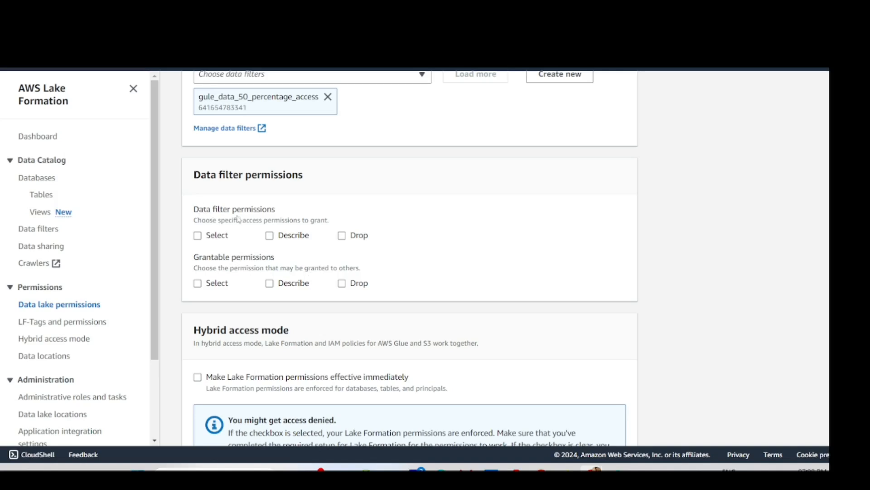
scroll(263, 225, "up", 10)
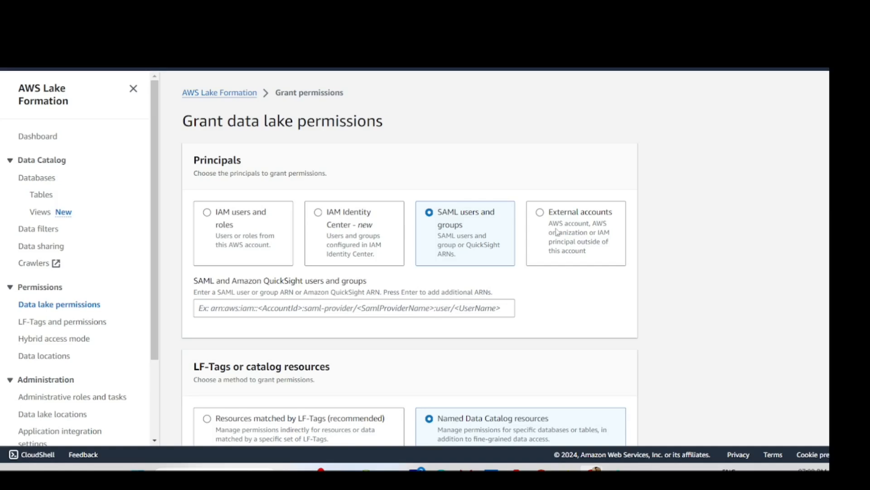
- Pick External accounts, then IAM users and roles as the principal type
left_click(557, 232)
scroll(183, 294, "down", 1)
left_click(232, 204)
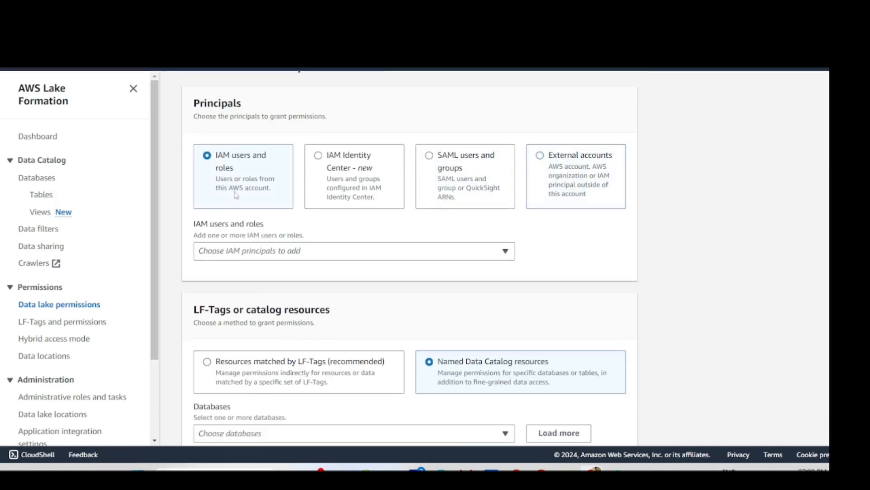
scroll(293, 237, "down", 2)
scroll(358, 163, "up", 3)
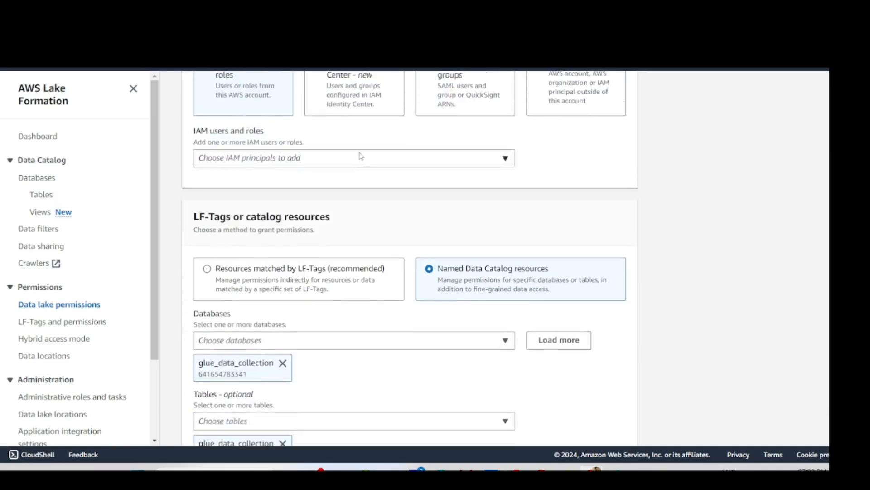
scroll(363, 200, "down", 2)
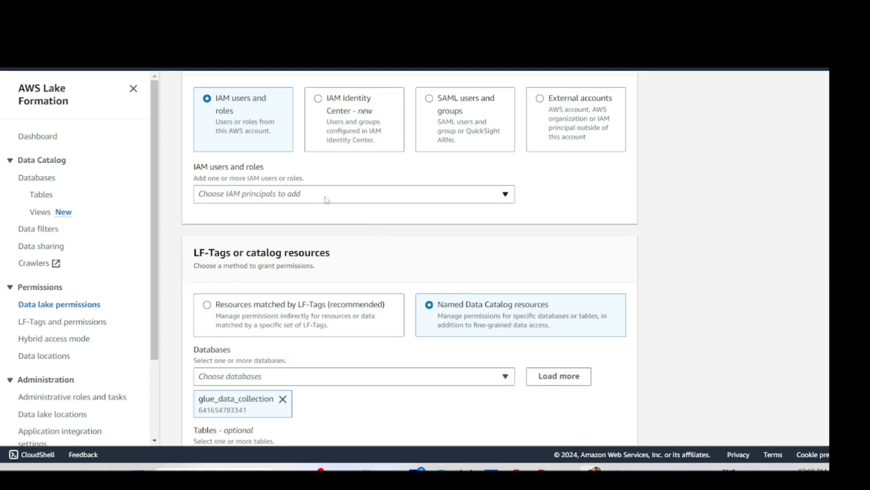
- Browse the 'Choose IAM principals to add' list of available IAM users, roles and groups
left_click(342, 189)
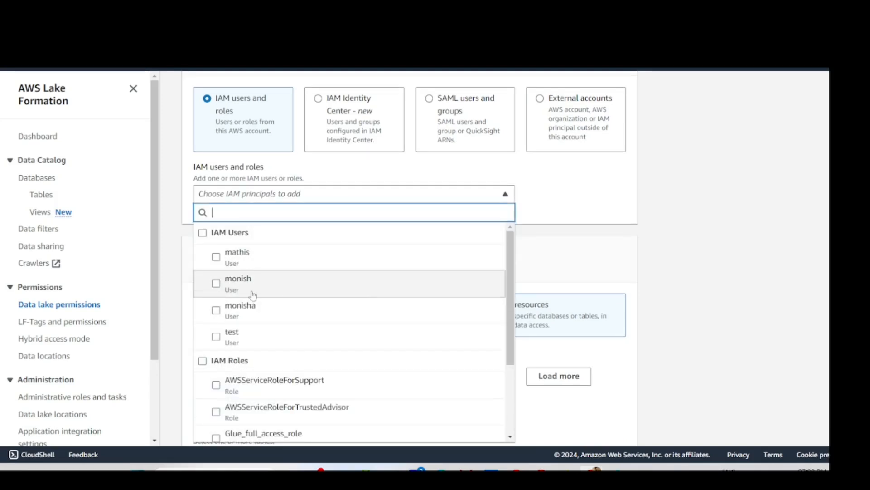
scroll(453, 247, "down", 3)
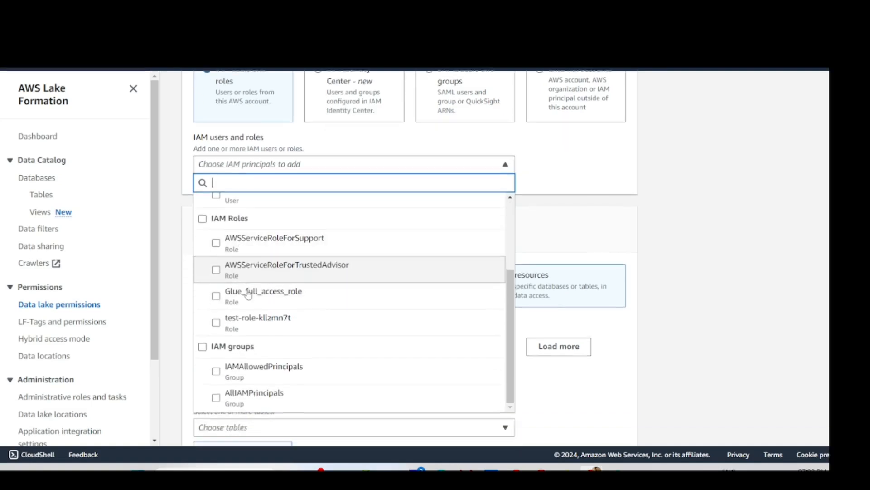
scroll(245, 299, "down", 2)
scroll(272, 317, "down", 2)
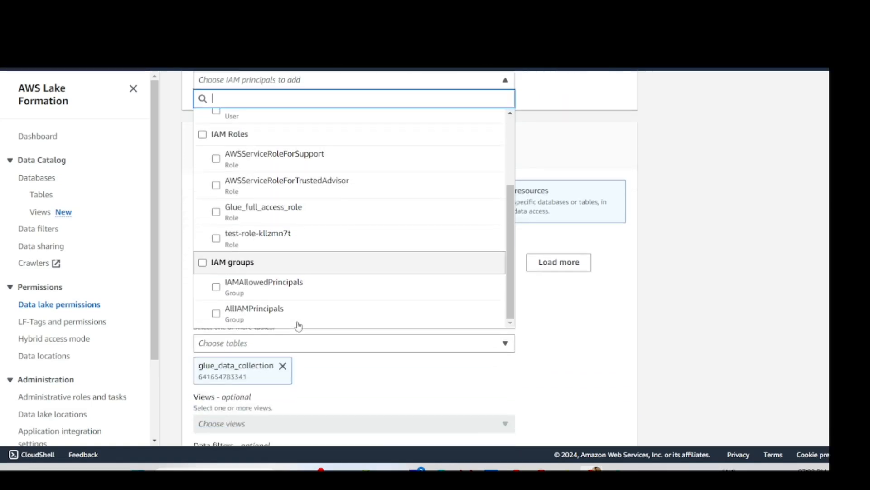
scroll(266, 313, "up", 1)
scroll(263, 312, "up", 2)
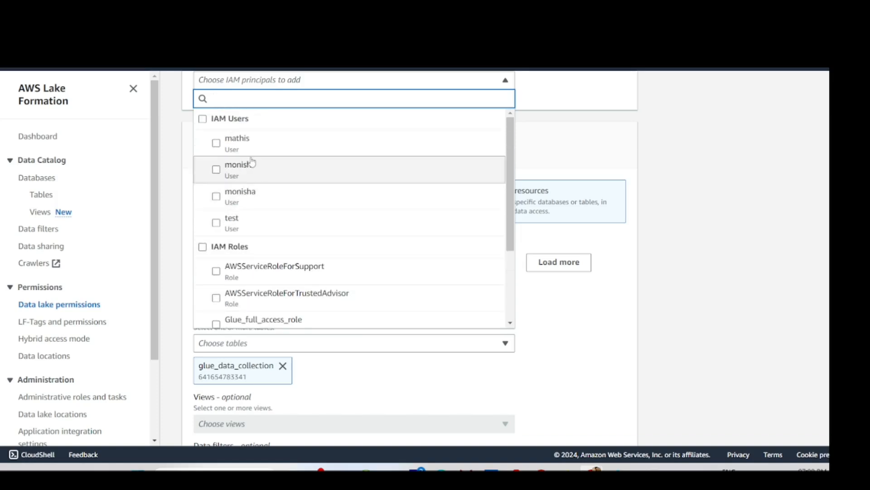
scroll(266, 242, "down", 3)
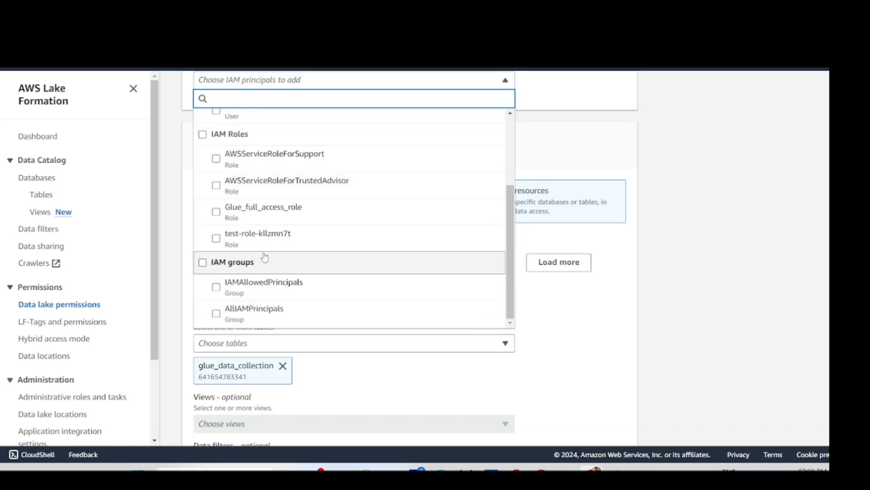
scroll(249, 253, "up", 3)
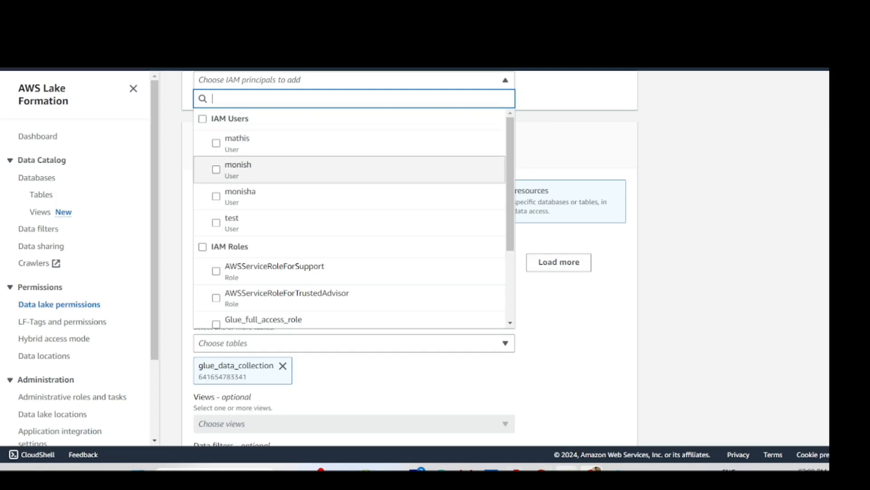
left_click(591, 468)
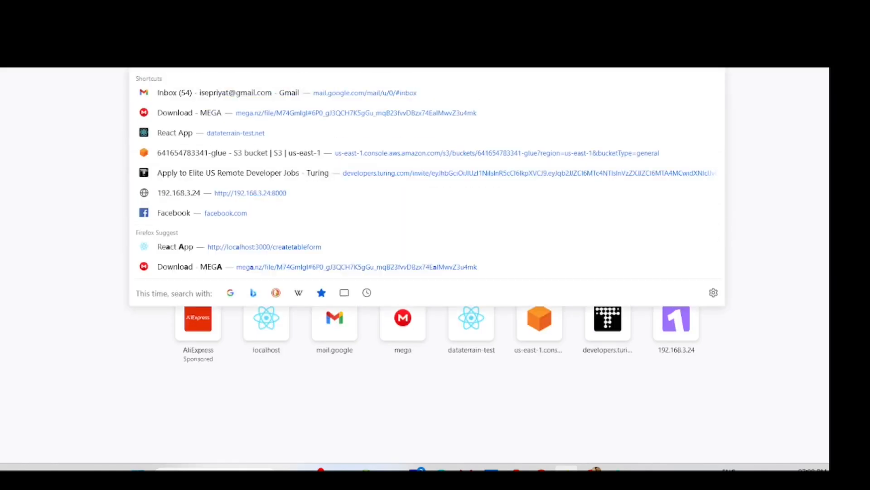
- Search Google for 'aws login' from the new Firefox window
type("aws")
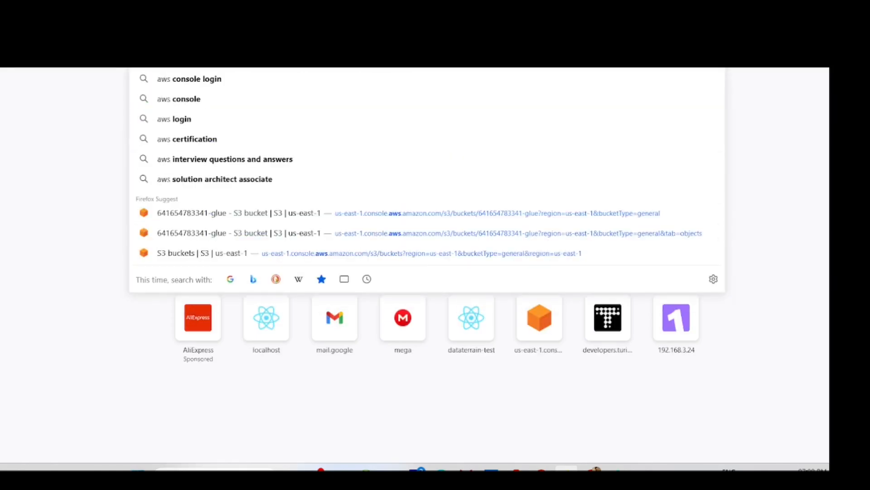
left_click(154, 119)
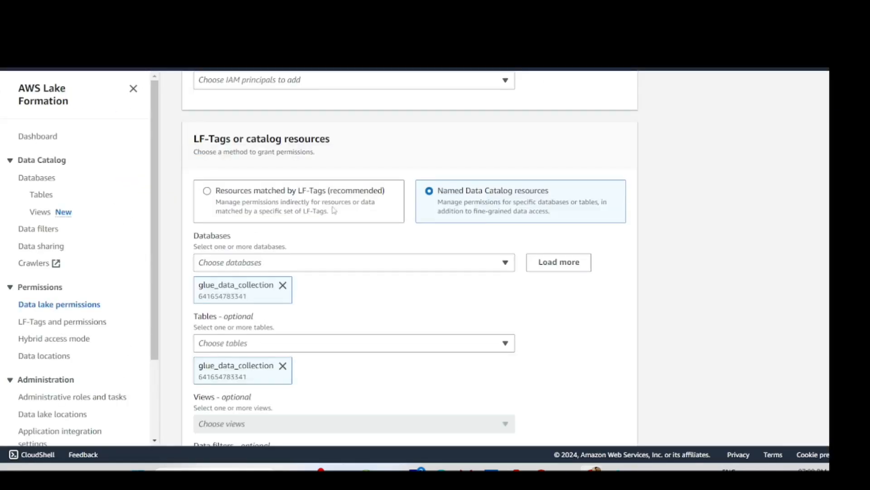
- Add the IAM user test from the 'Choose IAM principals to add' list
scroll(336, 211, "up", 5)
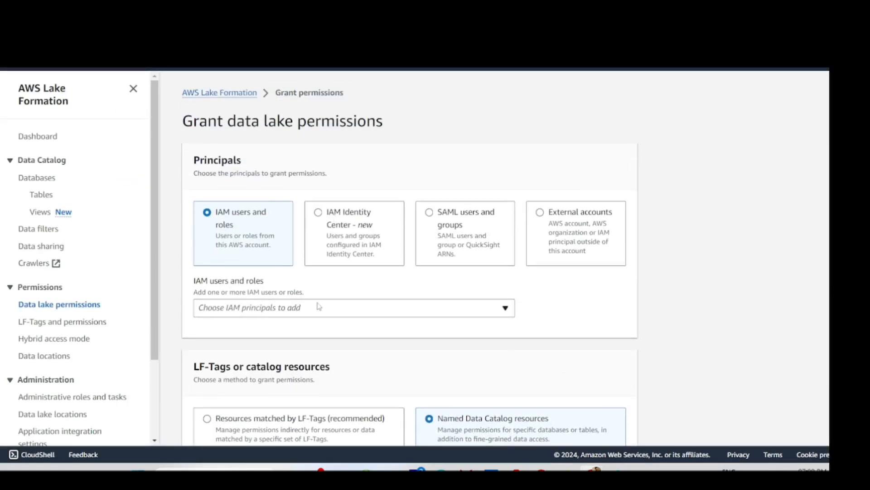
left_click(318, 305)
scroll(313, 302, "down", 2)
scroll(309, 299, "up", 2)
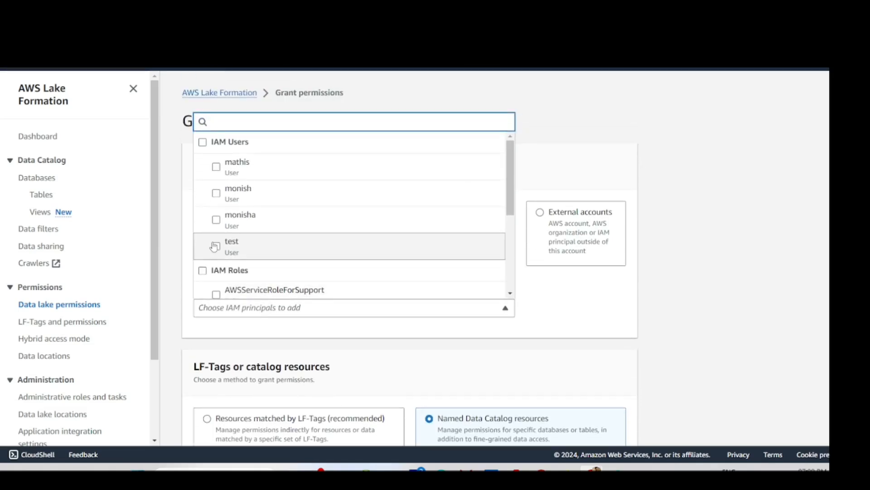
left_click(216, 246)
- Scroll down the grant form to the Data filter permissions section
scroll(214, 252, "down", 5)
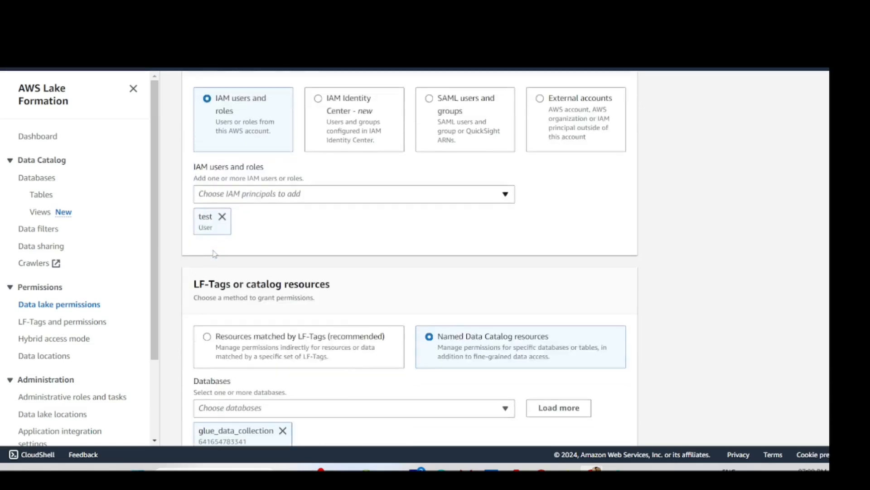
scroll(258, 222, "up", 2)
scroll(223, 243, "down", 2)
scroll(321, 276, "down", 1)
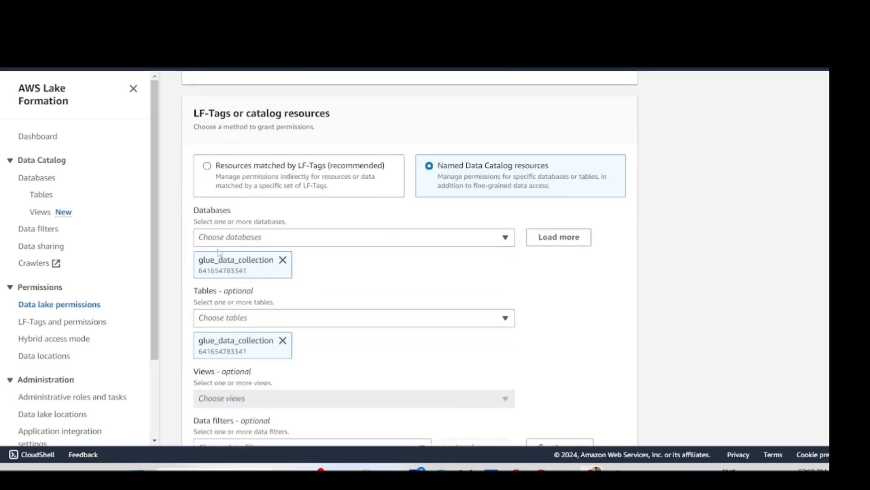
scroll(453, 237, "down", 2)
scroll(214, 200, "down", 1)
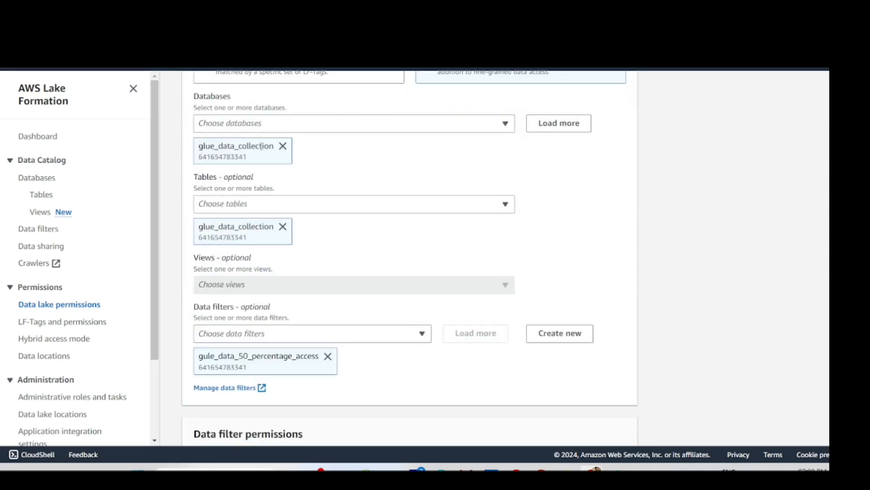
scroll(240, 275, "down", 1)
scroll(239, 275, "down", 2)
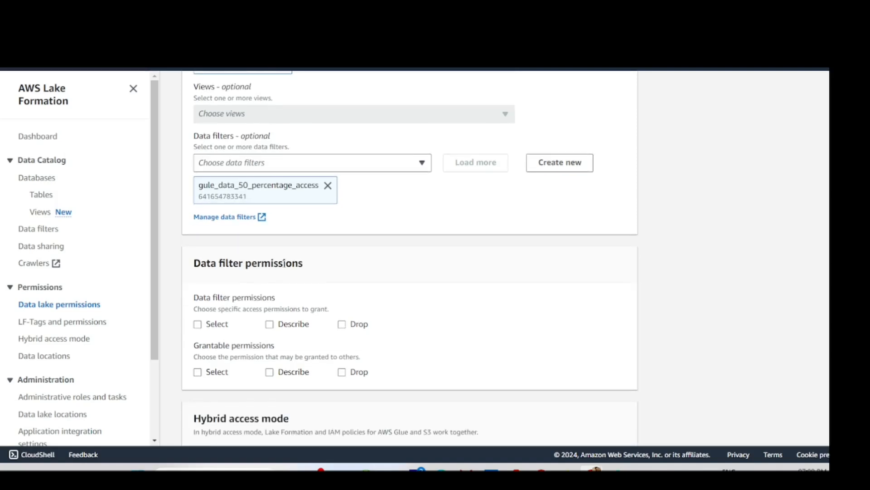
scroll(208, 281, "down", 1)
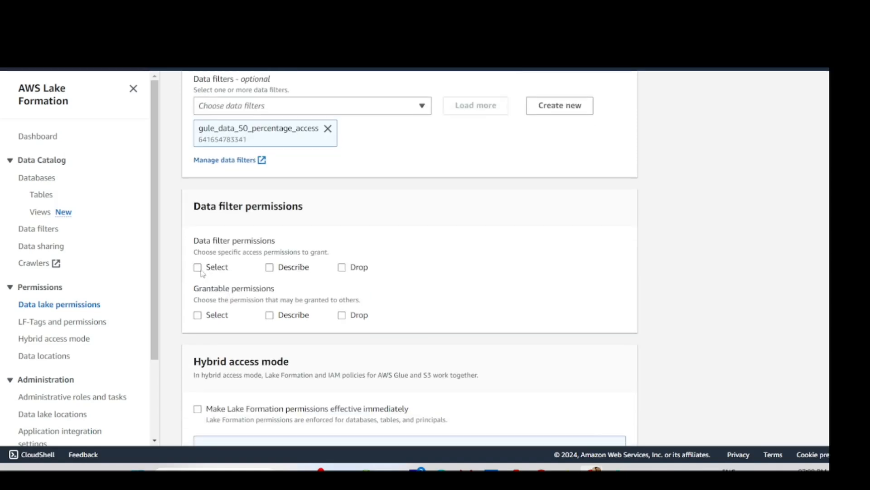
- Tick Select and Describe under both Data filter permissions and Grantable permissions
left_click(199, 269)
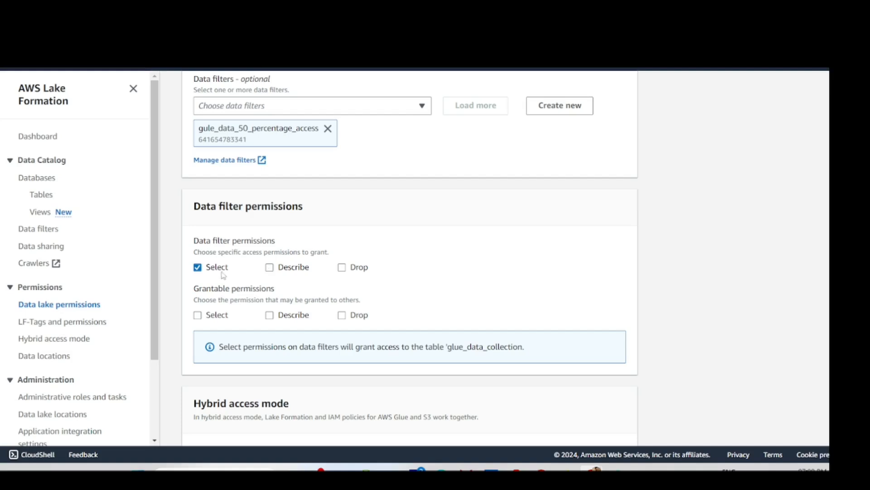
left_click(270, 269)
left_click(197, 315)
left_click(270, 316)
scroll(267, 299, "down", 2)
scroll(267, 299, "down", 3)
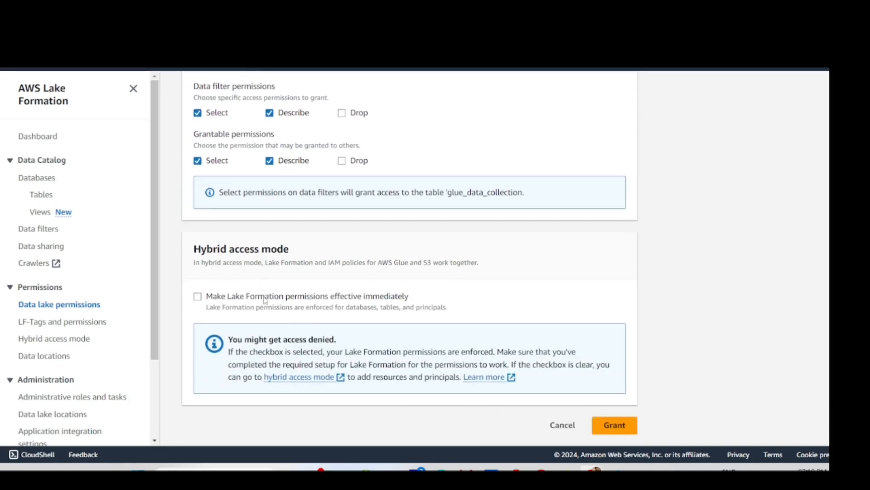
scroll(267, 290, "up", 4)
scroll(272, 237, "down", 2)
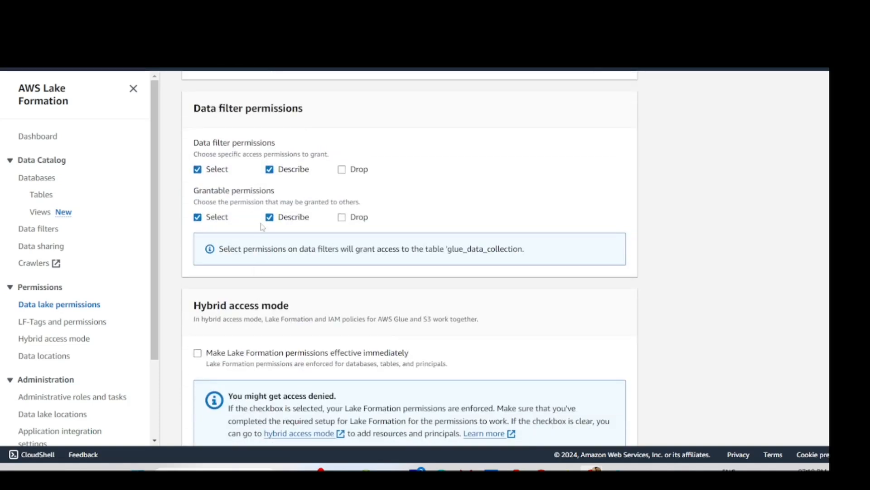
- Untick Describe in both permission sections, then tick it again in each
left_click(272, 172)
left_click(274, 221)
scroll(255, 261, "down", 2)
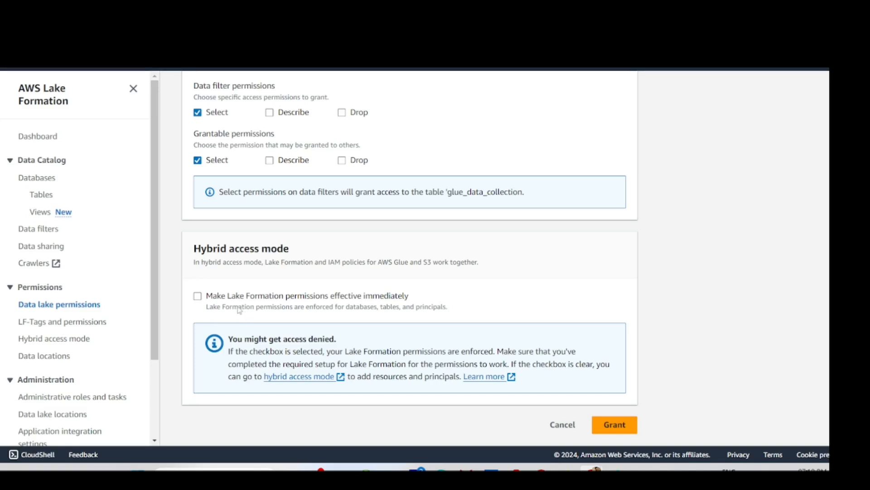
left_click(270, 114)
left_click(270, 163)
scroll(271, 164, "up", 3)
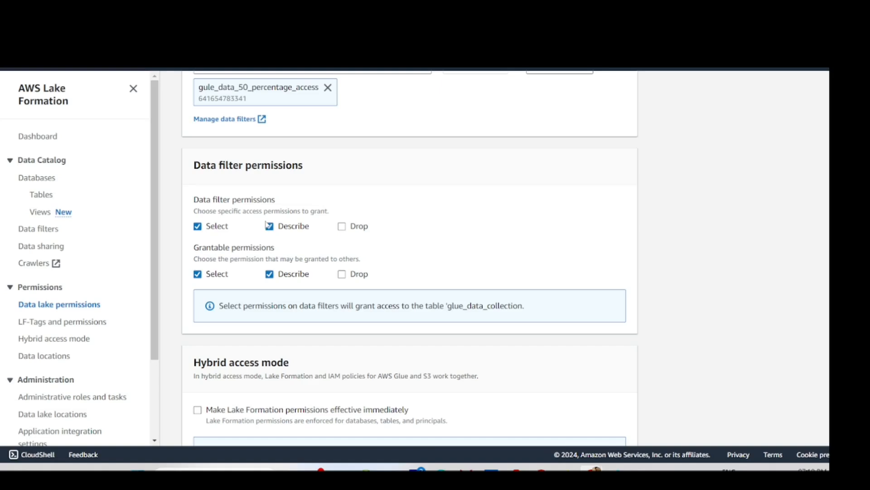
- Untick Select and Describe under Grantable permissions, keeping them as data filter permissions
scroll(271, 230, "down", 1)
scroll(267, 231, "up", 2)
scroll(266, 235, "down", 3)
scroll(266, 234, "up", 7)
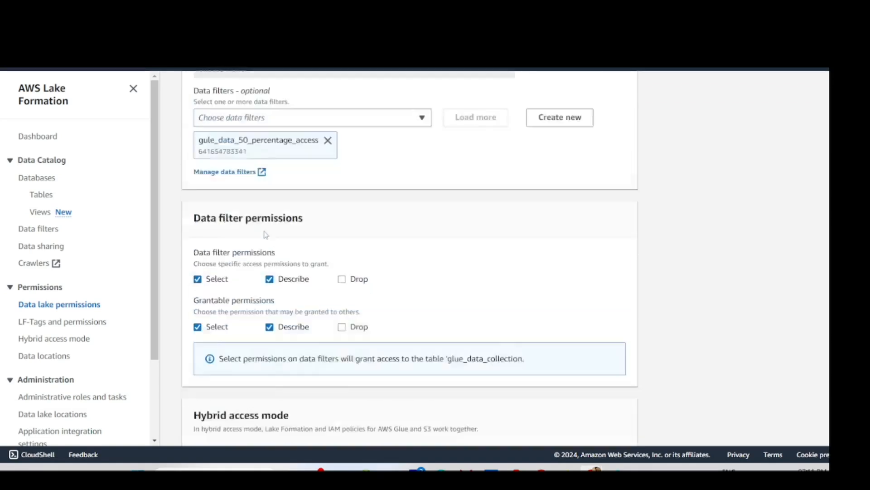
scroll(266, 234, "down", 1)
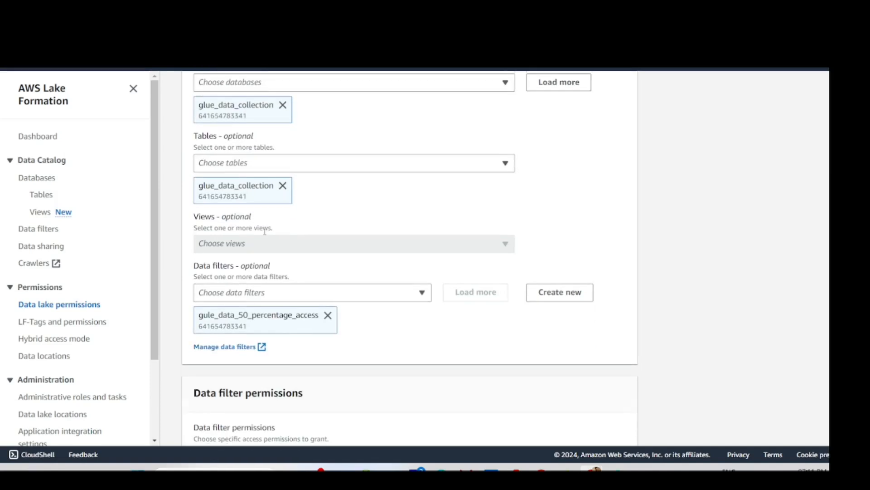
scroll(266, 234, "down", 2)
scroll(265, 235, "down", 1)
scroll(270, 232, "up", 8)
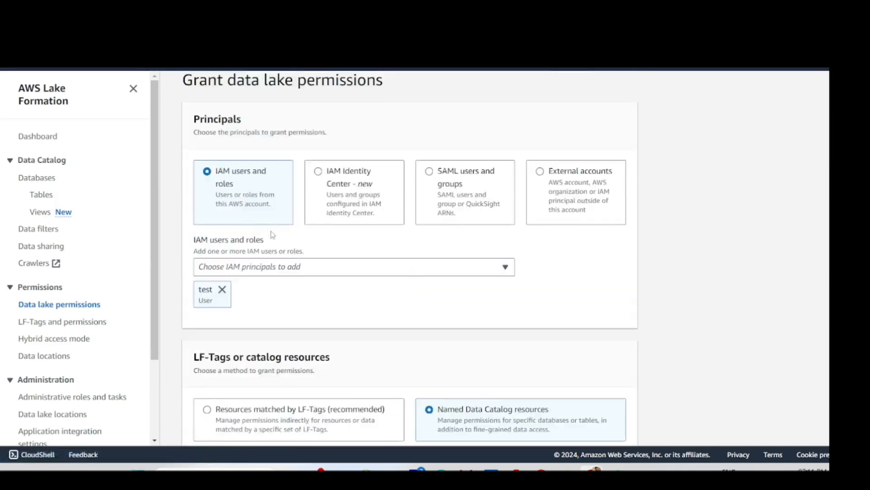
scroll(272, 233, "down", 6)
scroll(273, 235, "down", 3)
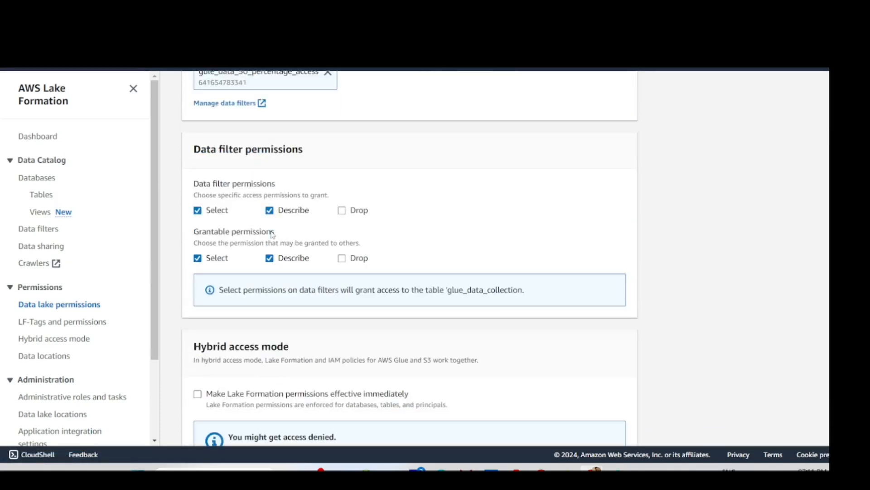
scroll(273, 233, "down", 2)
scroll(282, 245, "up", 4)
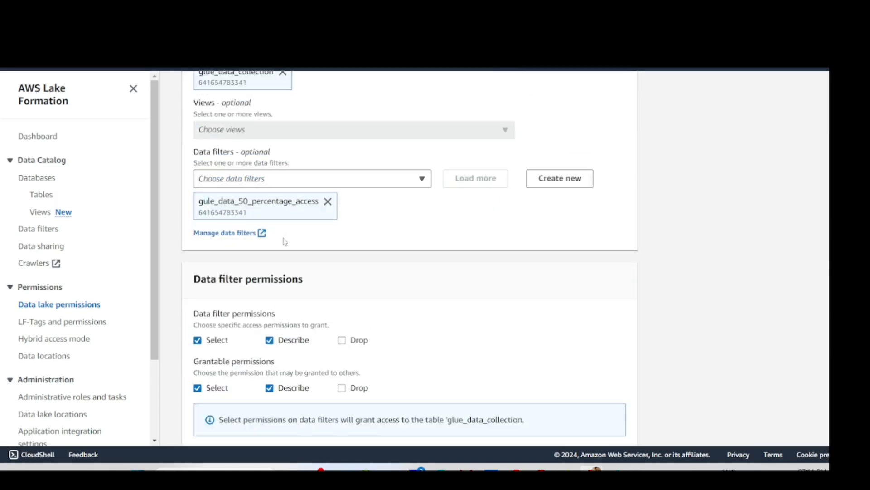
scroll(285, 242, "down", 4)
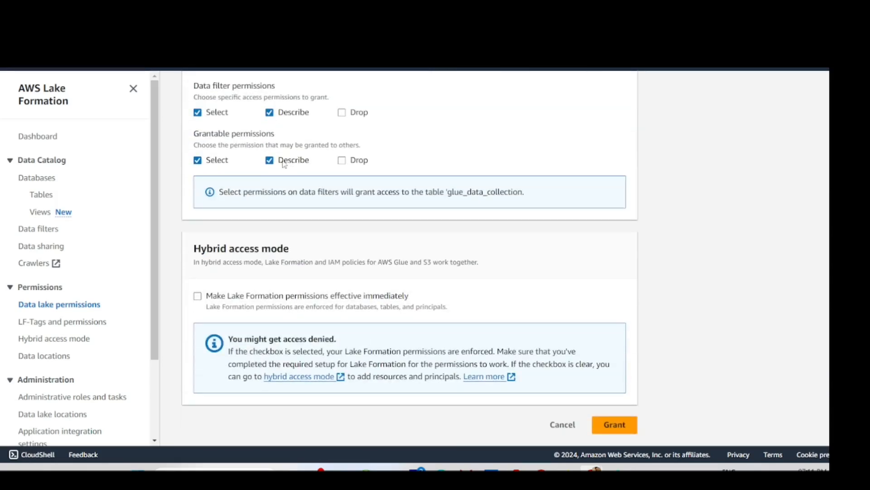
scroll(269, 178, "up", 1)
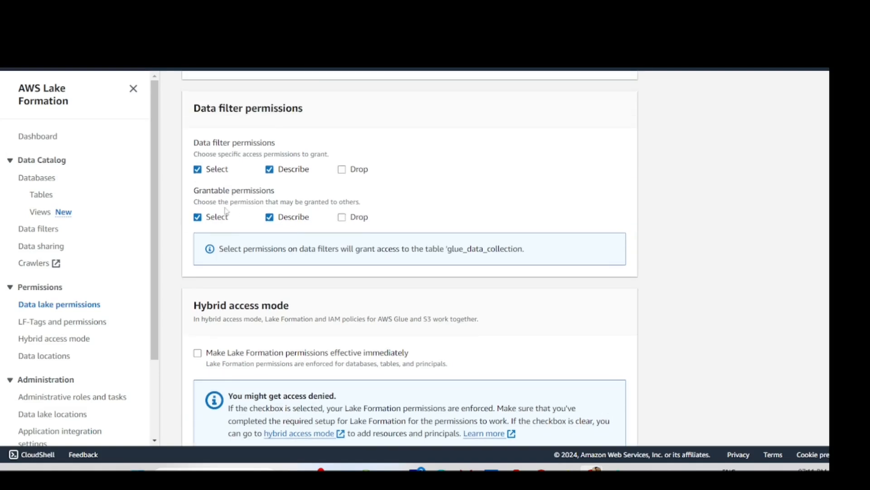
left_click(198, 218)
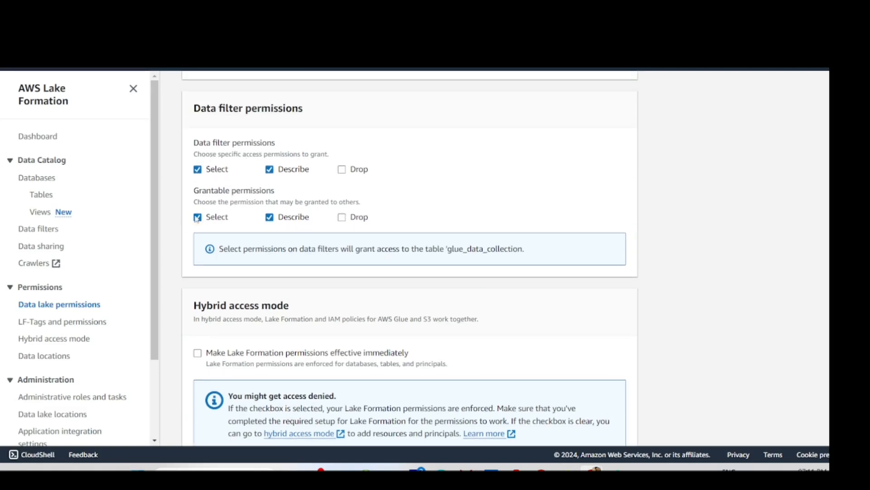
left_click(269, 217)
scroll(235, 274, "down", 2)
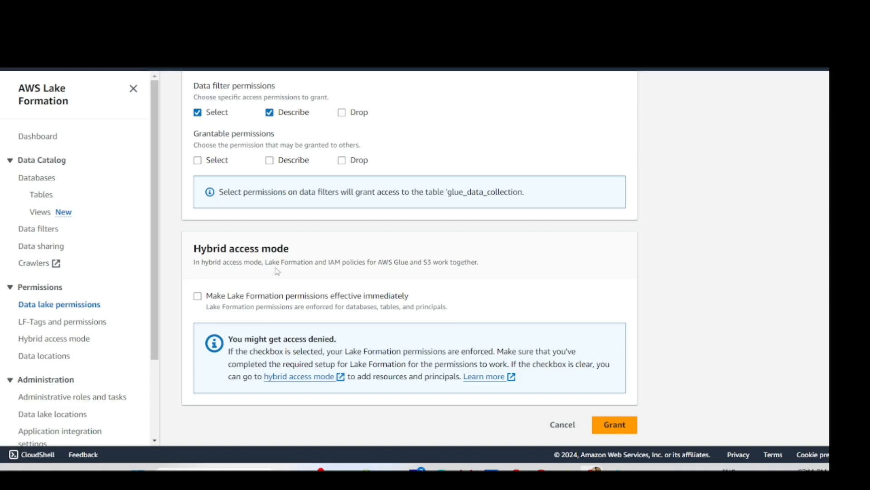
left_click_drag(193, 248, 260, 262)
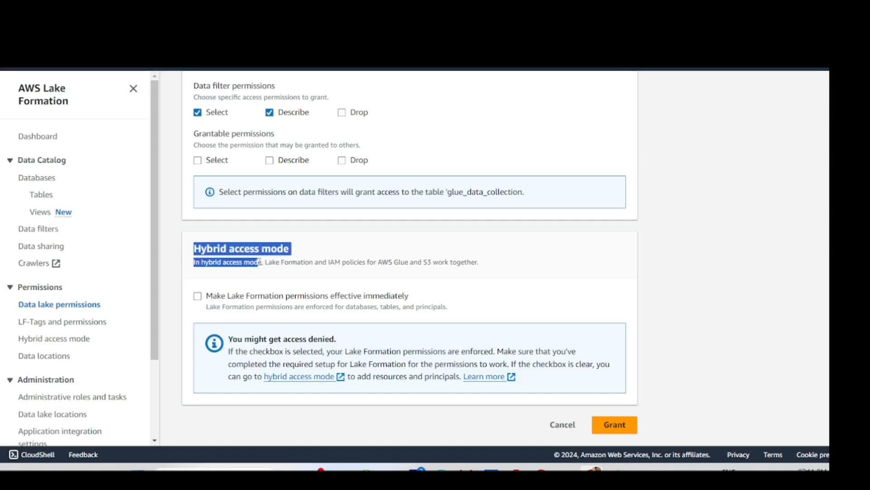
left_click(270, 265)
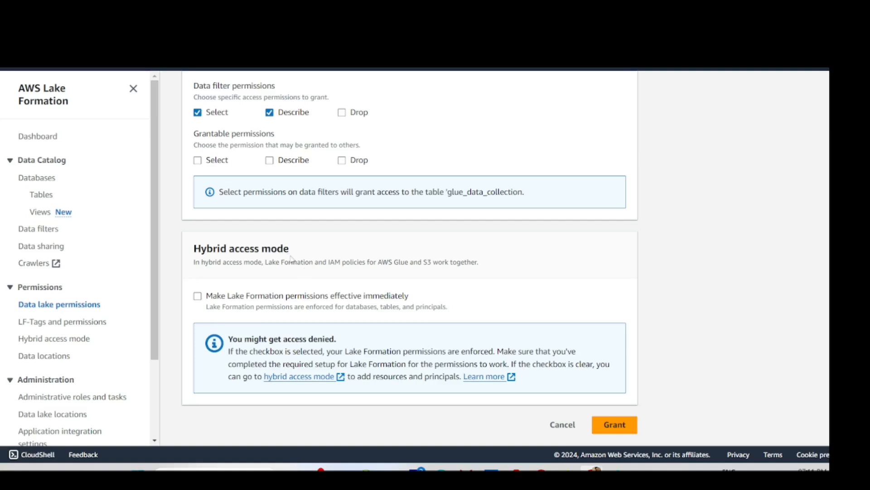
left_click_drag(290, 249, 194, 248)
left_click(226, 258)
double_click(211, 249)
left_click(248, 243)
scroll(204, 260, "up", 2)
scroll(236, 281, "down", 2)
- Grant the data filter permissions to user test, then go to the 'aws login' search results
left_click(617, 428)
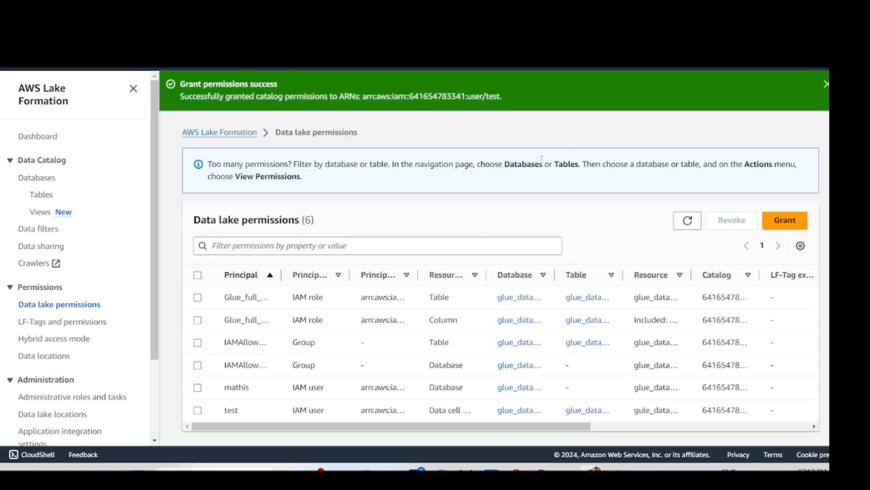
left_click(574, 298)
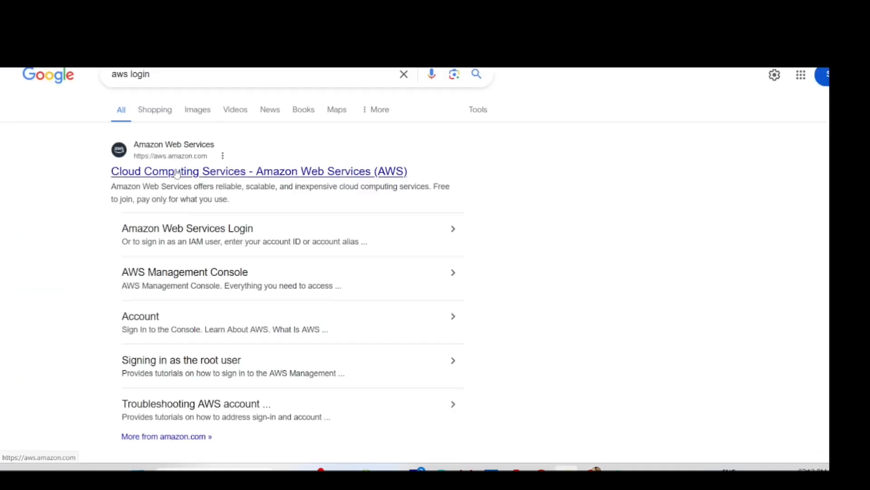
- Open the Amazon Web Services homepage from the results and go to console sign-in via My Account
left_click(177, 172)
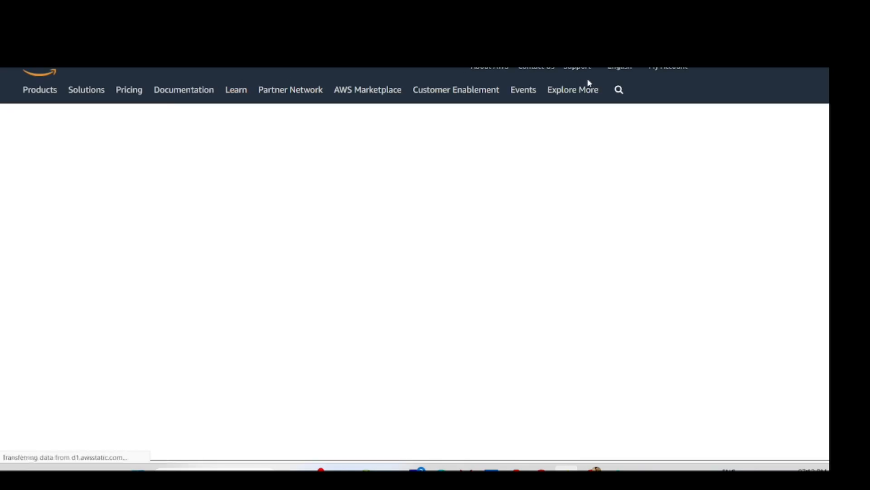
left_click(684, 68)
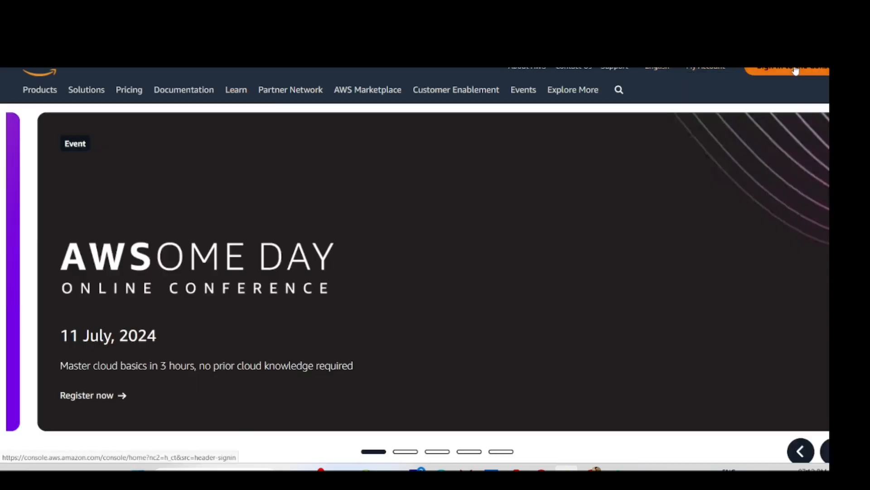
left_click(795, 70)
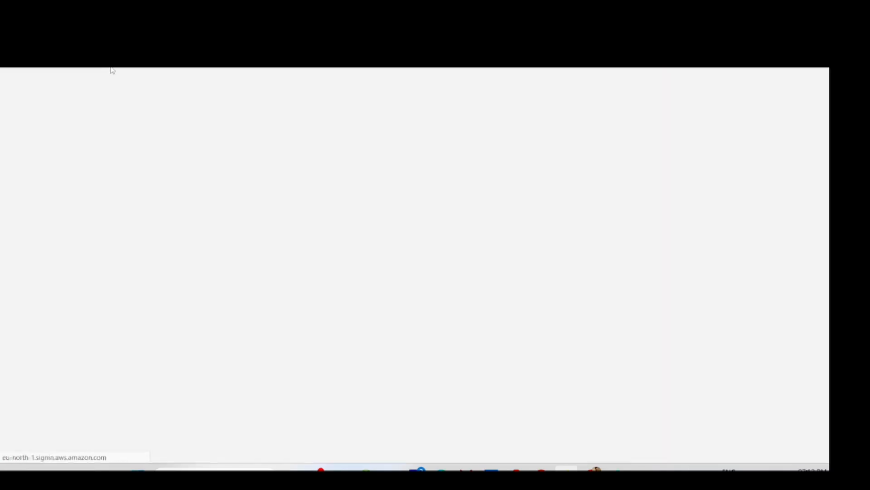
- Return to the Lake Formation permissions window and open the account menu to copy the Account ID
mouse_move(594, 469)
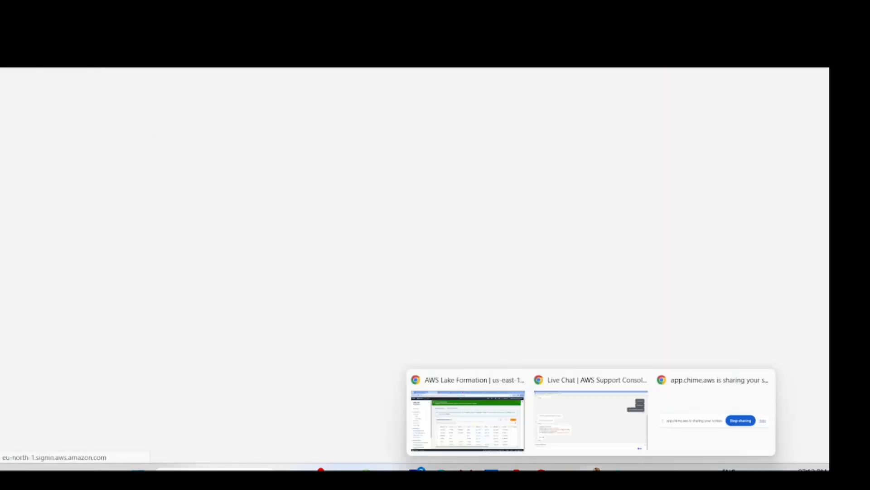
left_click(467, 419)
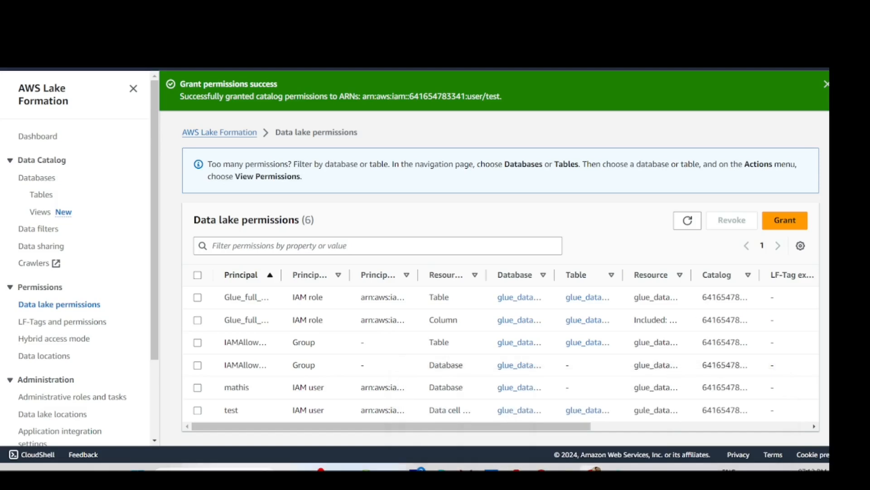
left_click(821, 59)
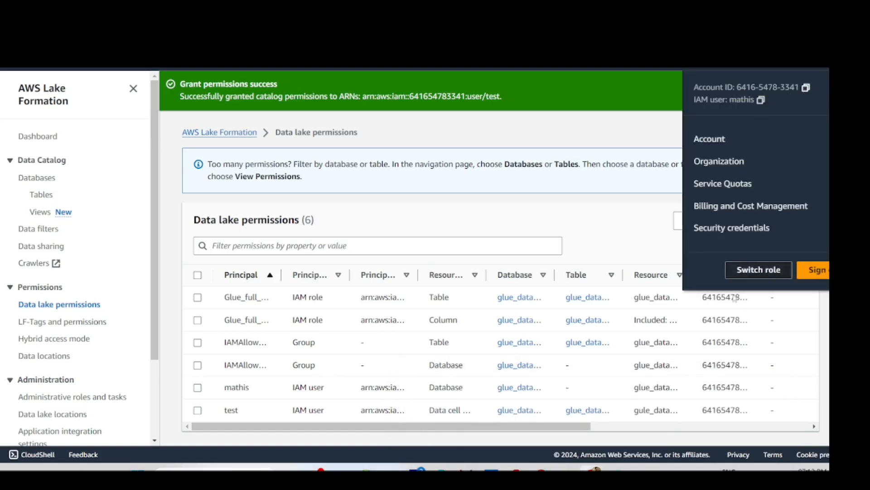
- Sign in as IAM user 'test' with the pasted account ID and password, dismissing the save-password prompt
left_click(566, 470)
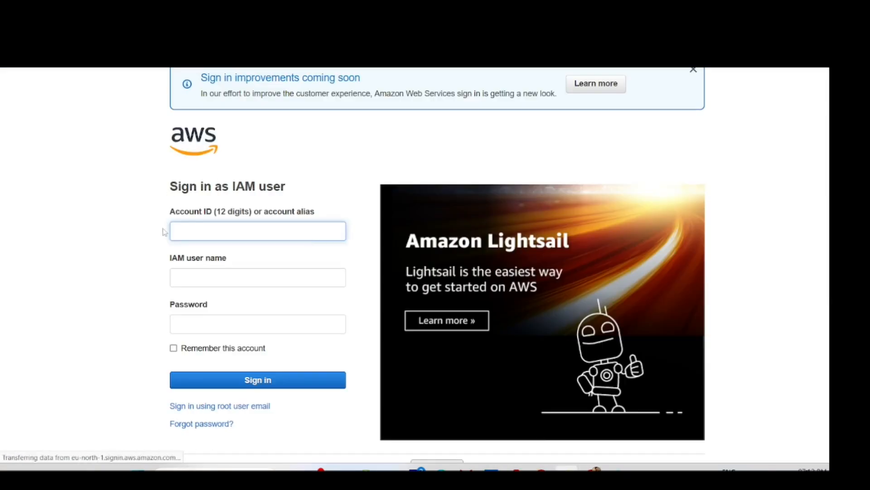
key("ctrl+v")
left_click(202, 272)
type("test")
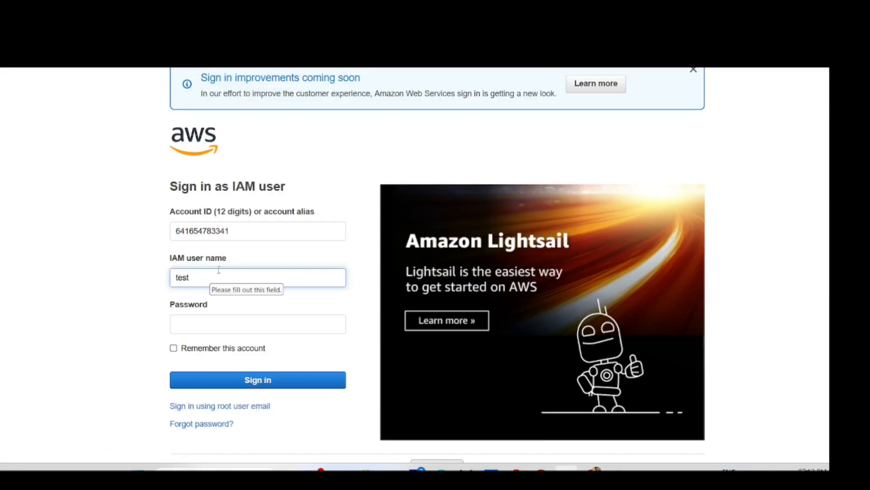
left_click(195, 318)
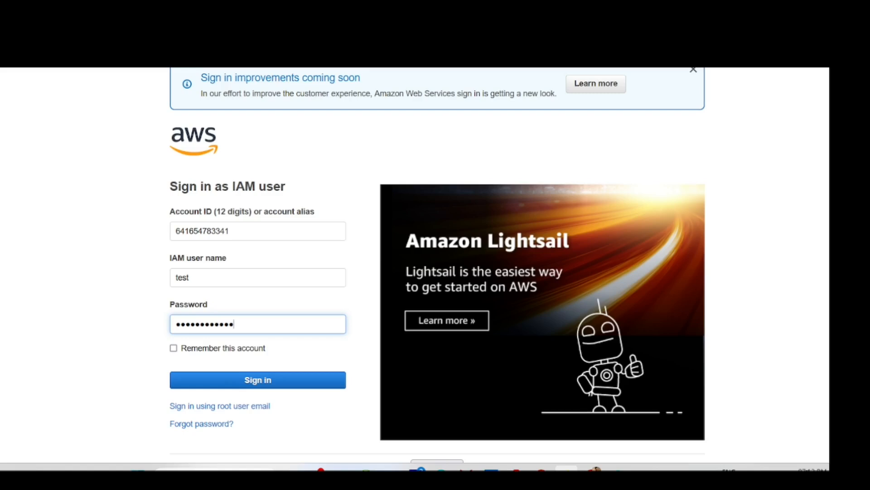
key("Return")
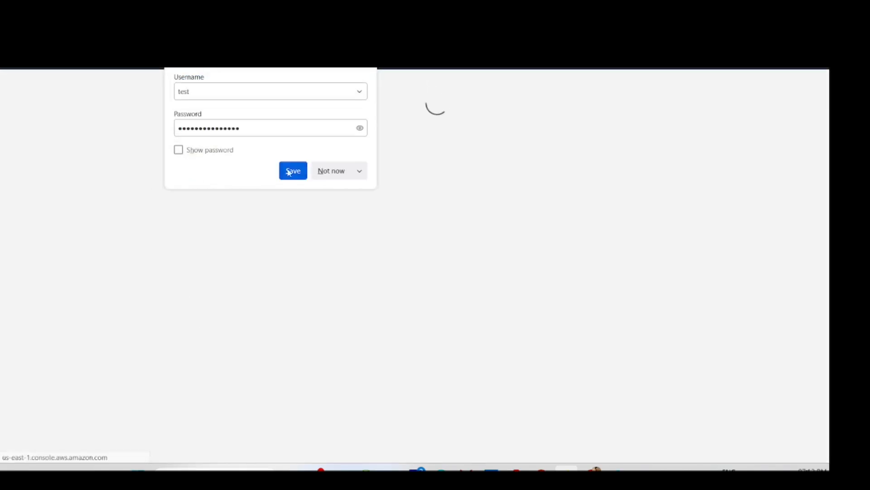
left_click(330, 171)
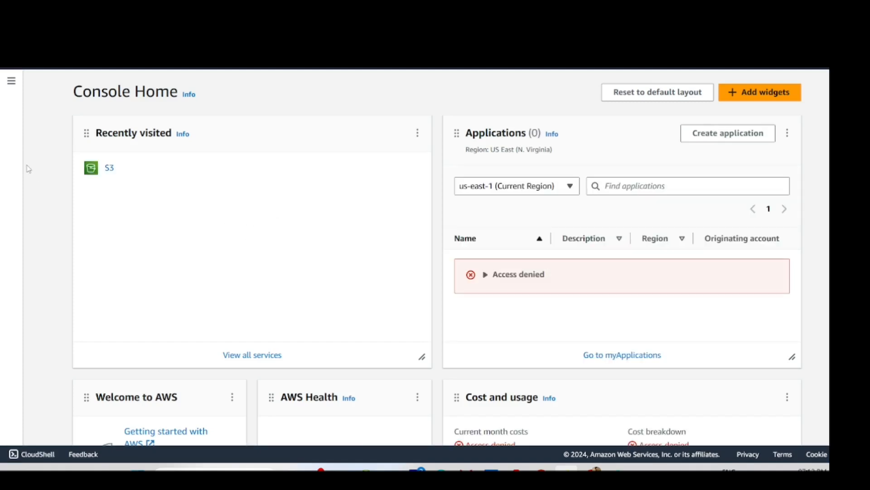
- Open Console Home's side navigation and Services list to review what user test can reach, then close it
left_click(7, 86)
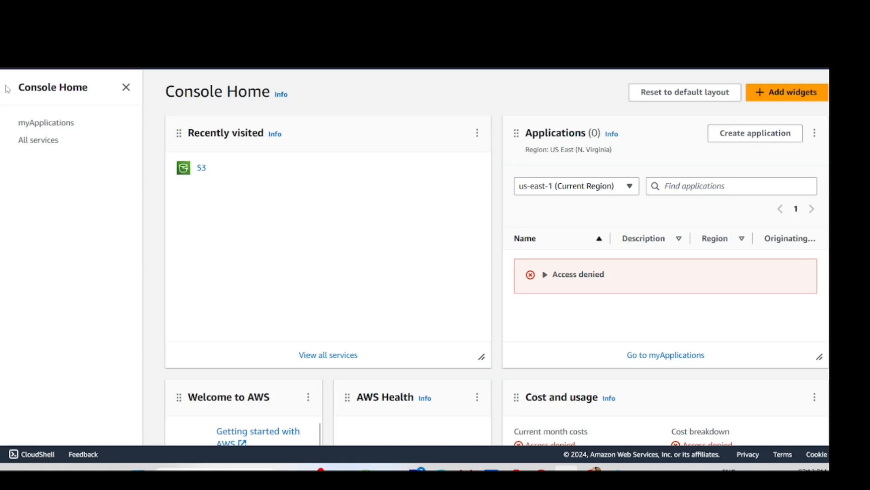
left_click(80, 70)
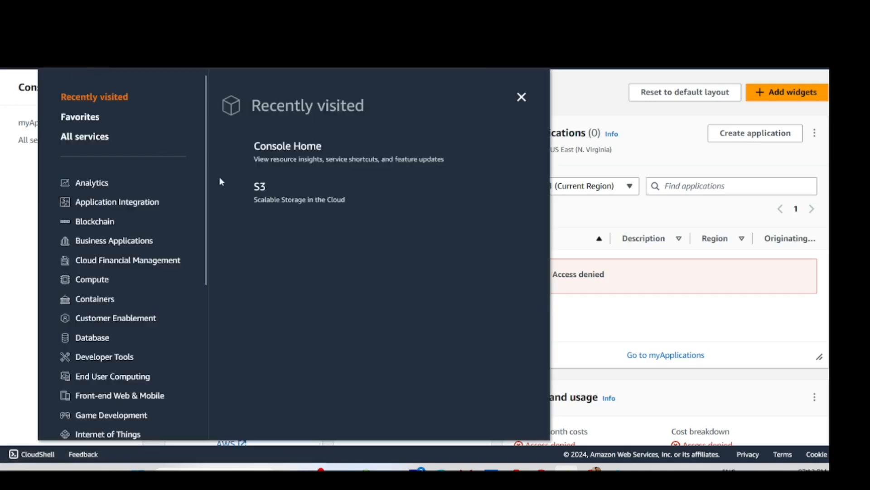
left_click(522, 97)
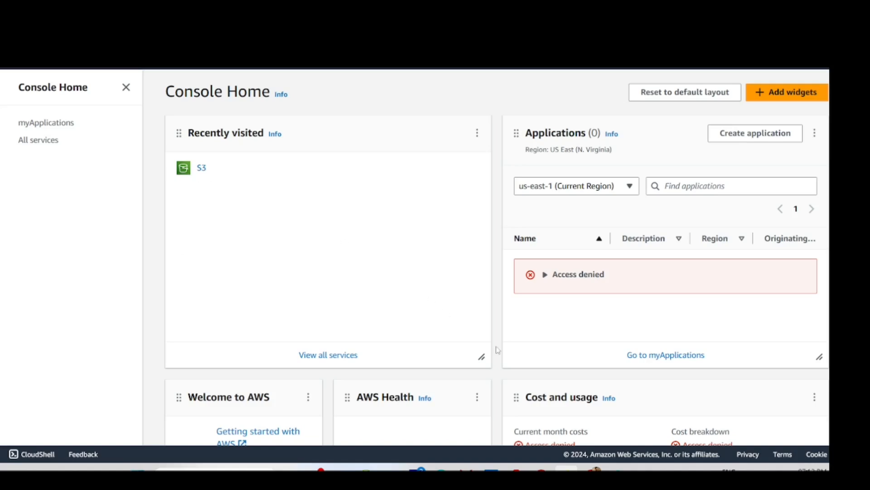
mouse_move(592, 468)
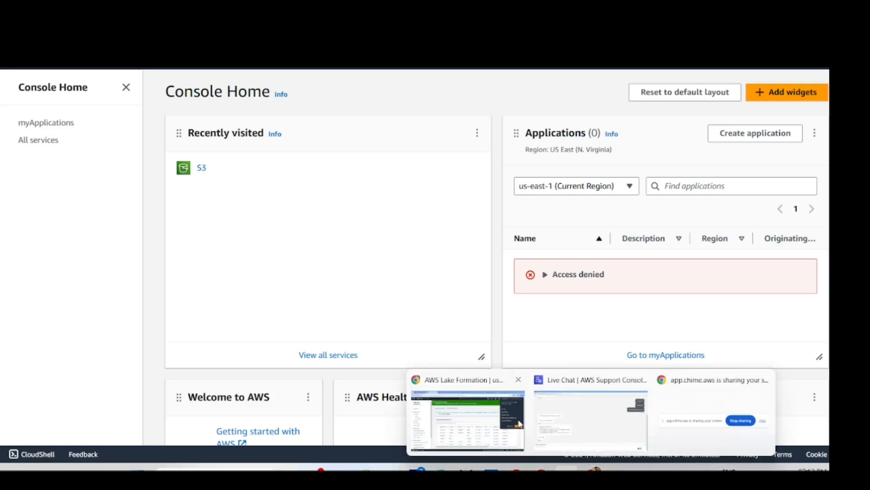
- Close the account details panel, cycle tabs back to IAM, and open the Users list
left_click(520, 423)
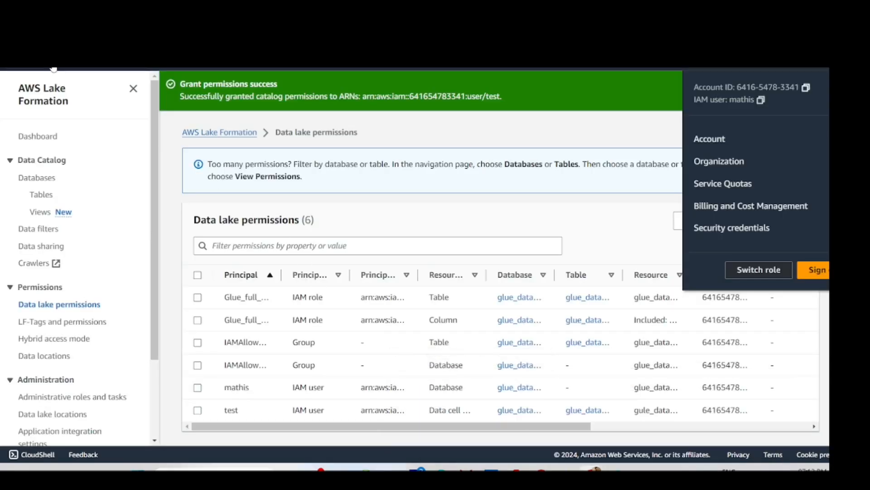
left_click(582, 142)
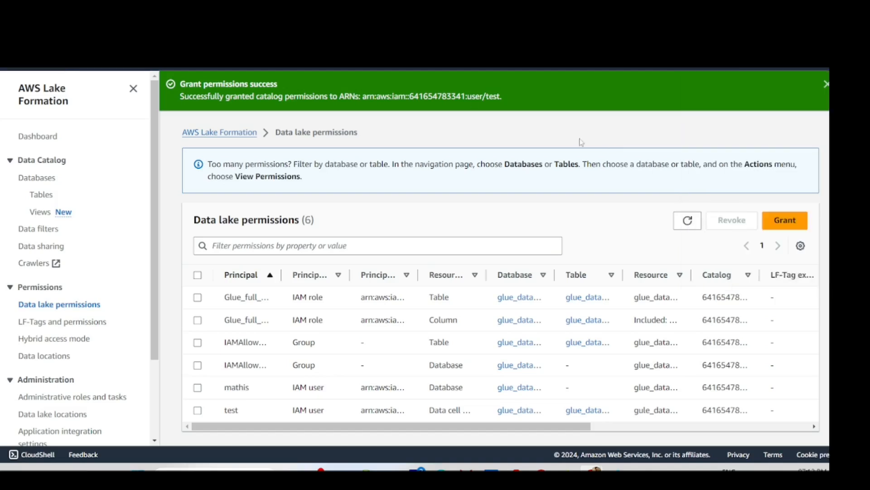
key("ctrl+Tab")
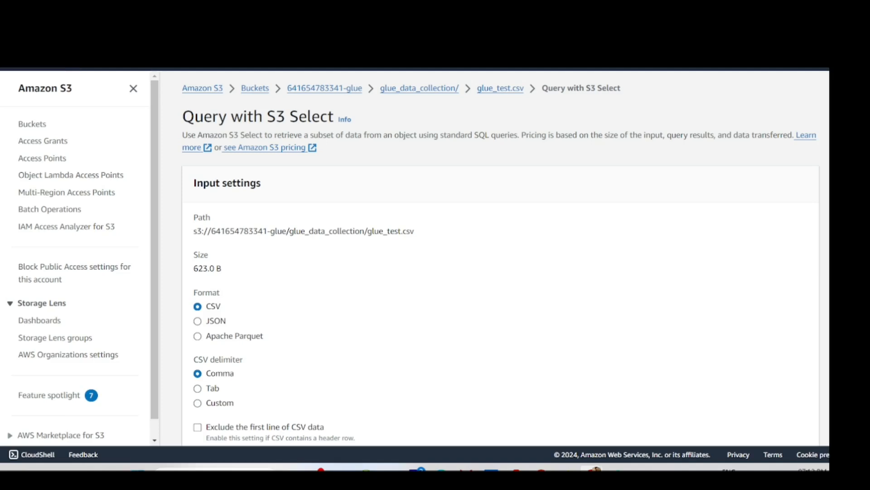
key("ctrl+Tab")
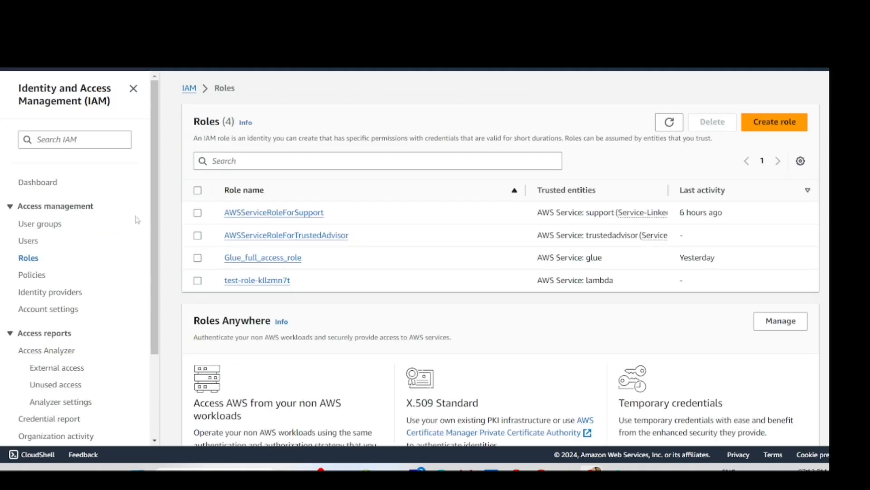
left_click(32, 243)
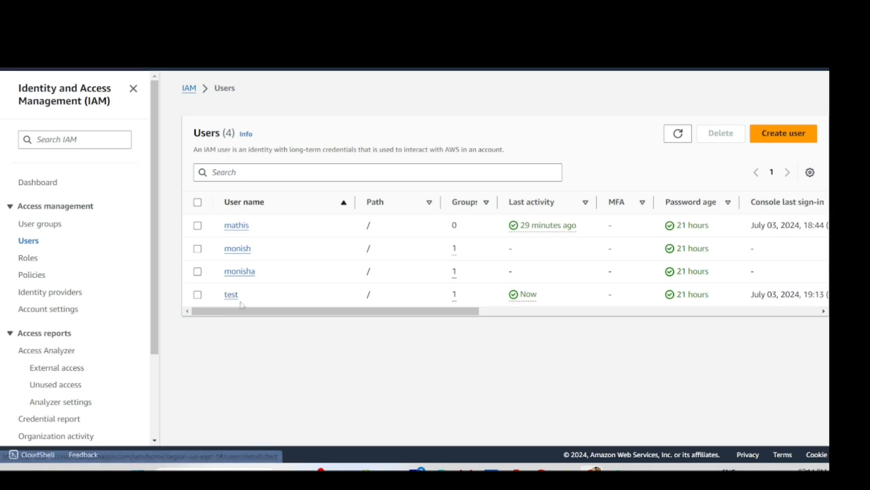
left_click(231, 295)
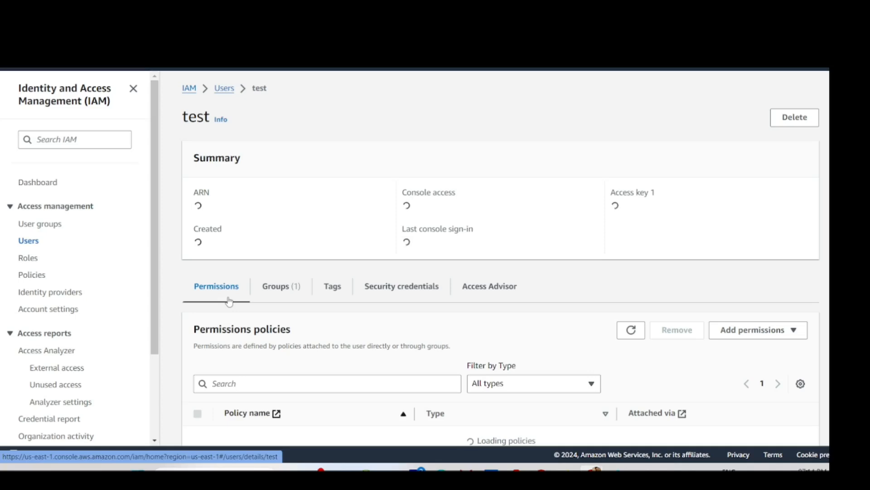
mouse_move(565, 469)
left_click(566, 421)
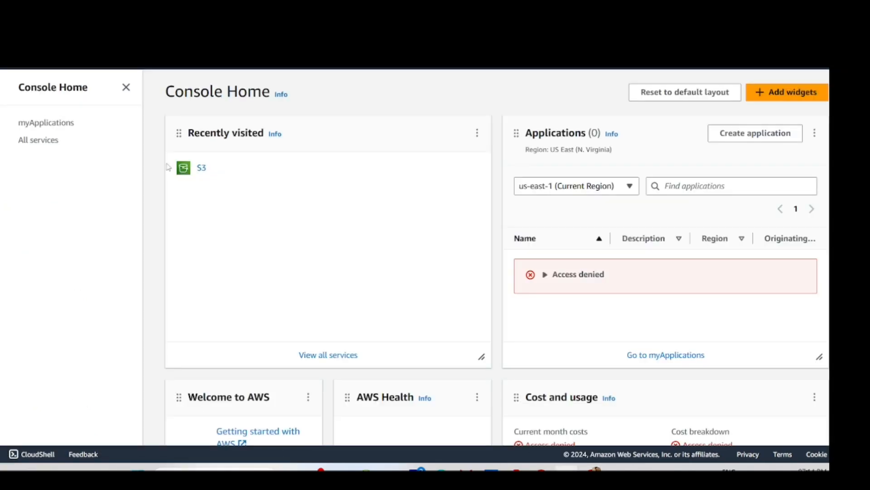
left_click(68, 58)
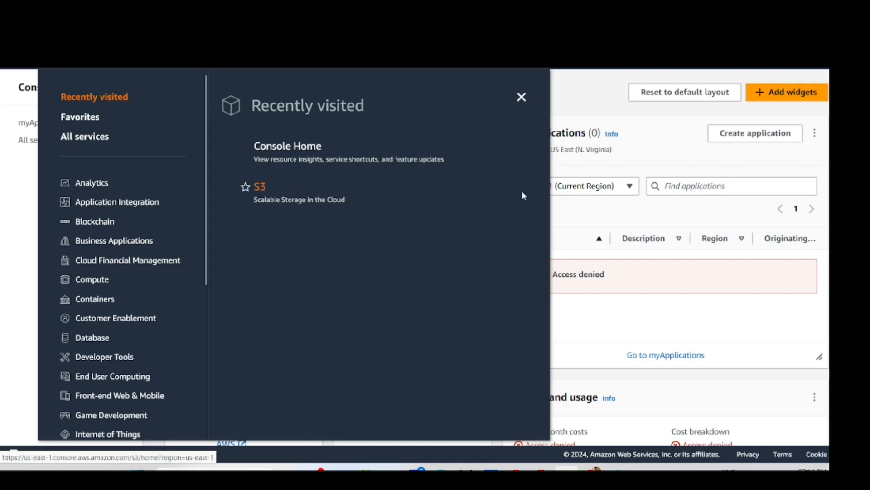
left_click(629, 112)
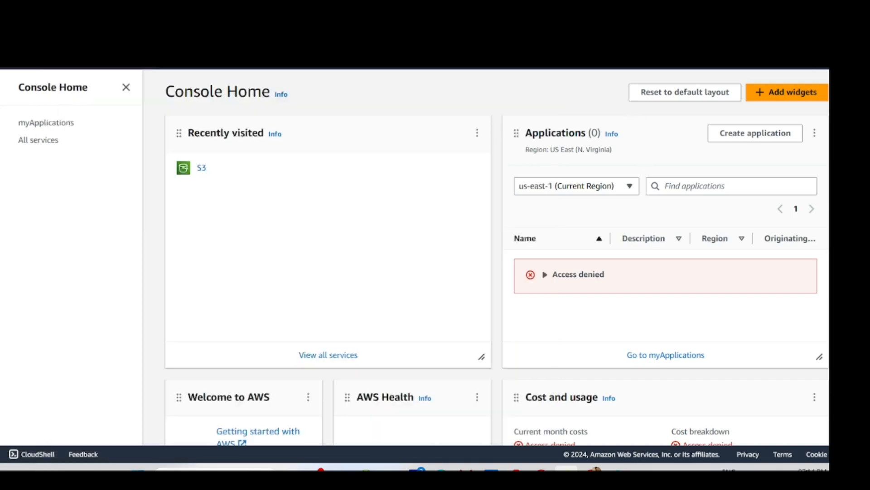
left_click(812, 12)
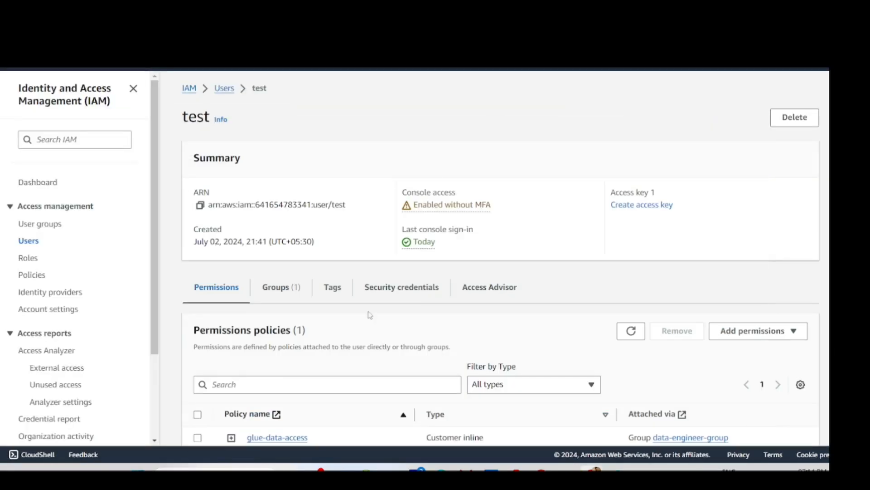
scroll(378, 301, "down", 5)
scroll(252, 268, "up", 3)
scroll(341, 342, "down", 3)
scroll(272, 281, "up", 4)
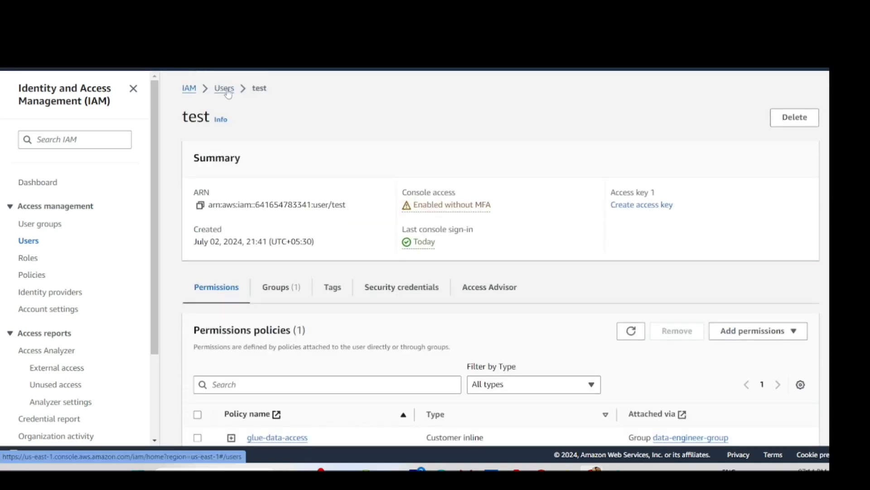
scroll(254, 204, "down", 4)
scroll(299, 232, "up", 3)
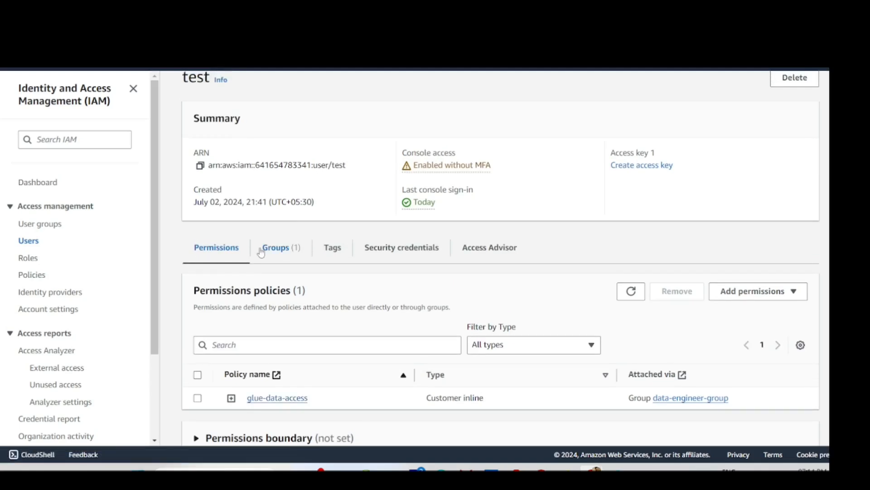
scroll(288, 254, "down", 2)
scroll(290, 297, "up", 2)
scroll(286, 250, "down", 2)
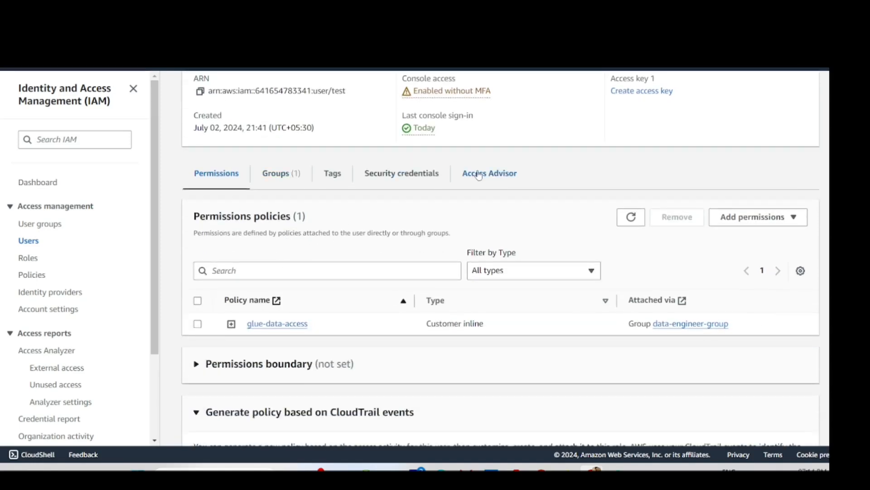
scroll(292, 209, "up", 3)
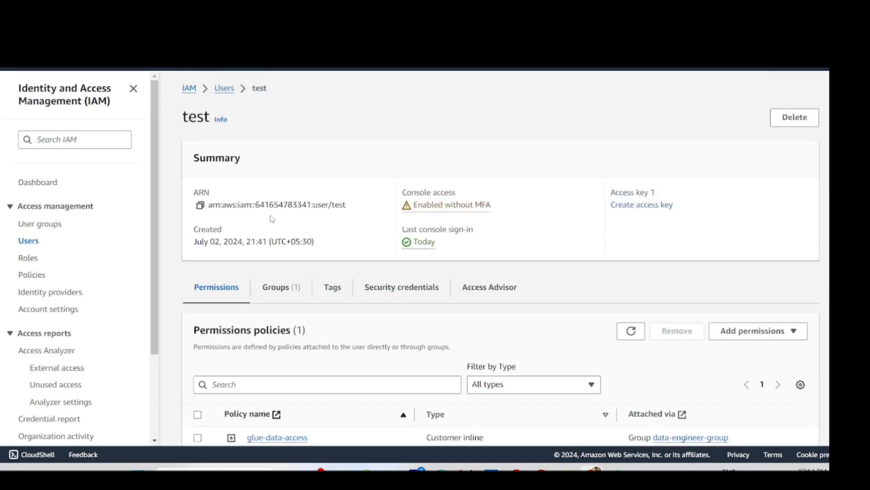
scroll(272, 219, "down", 4)
left_click(755, 161)
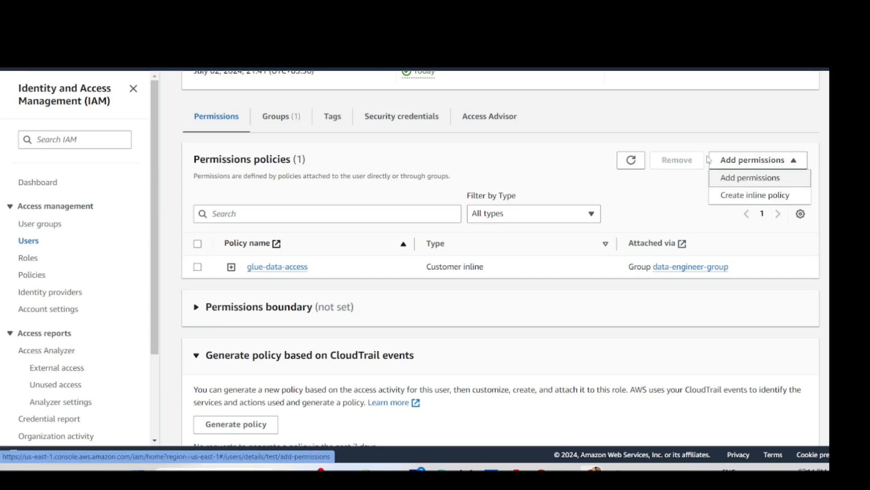
scroll(504, 182, "up", 1)
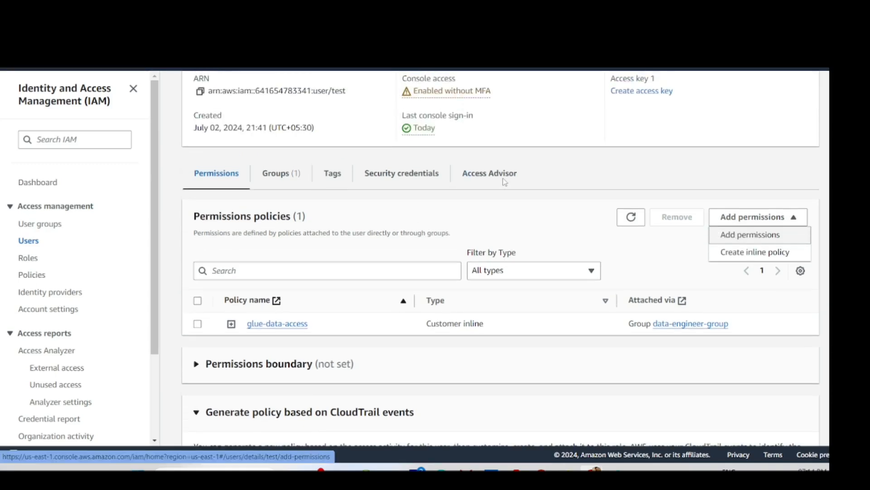
scroll(505, 182, "up", 2)
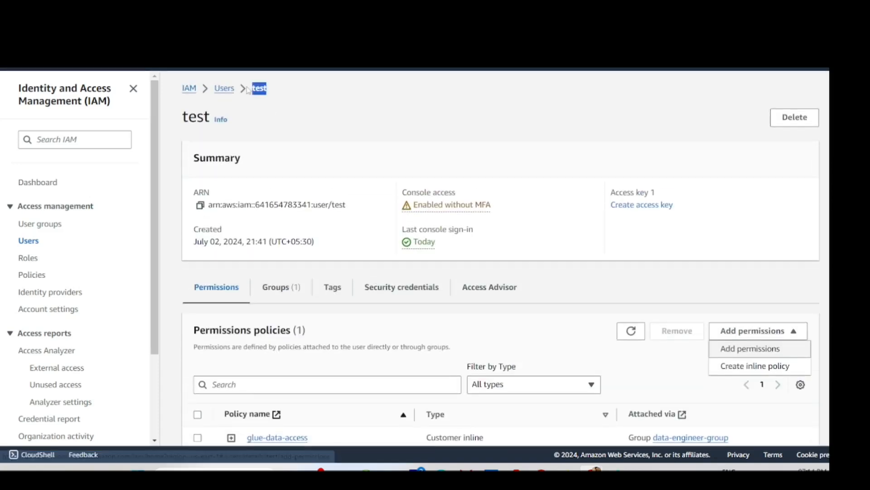
left_click(224, 89)
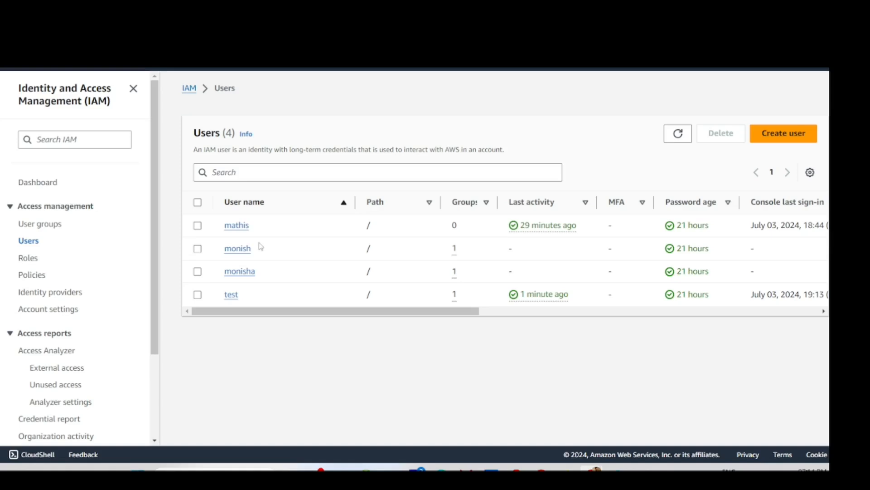
- Open data-engineer-group's Permissions tab and choose to attach managed policies from Add permissions
left_click(53, 226)
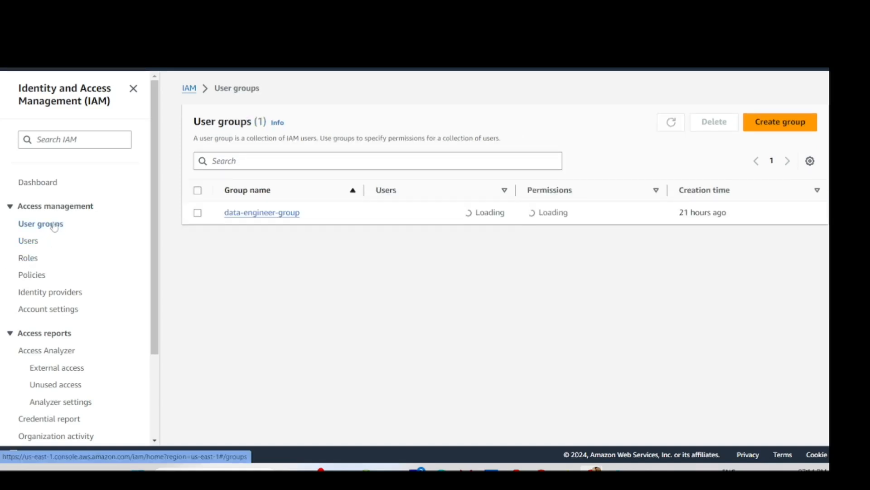
left_click(270, 213)
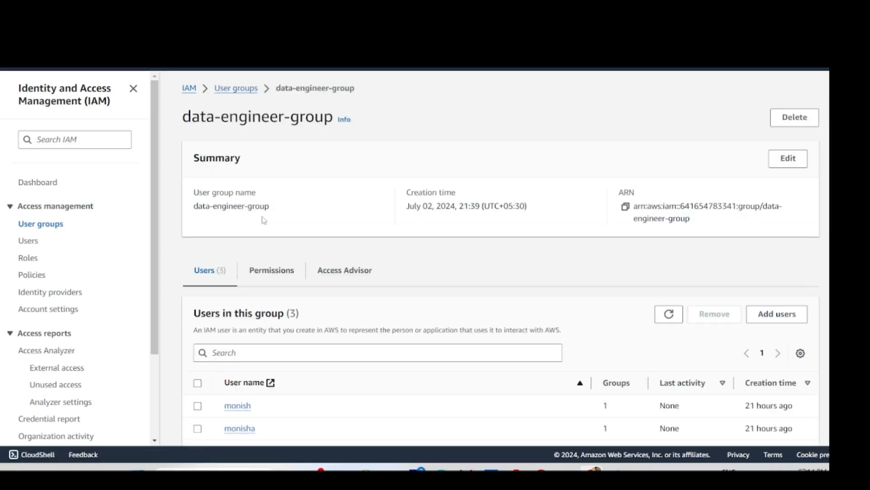
scroll(330, 315, "down", 1)
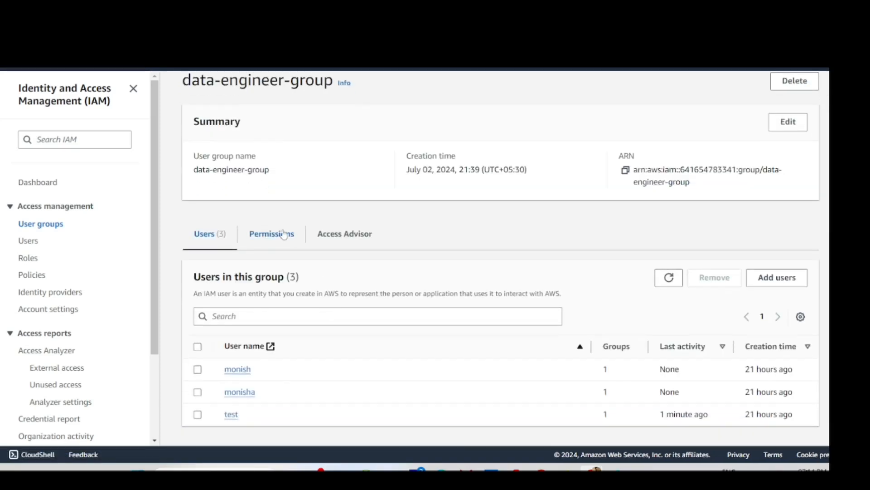
left_click(282, 232)
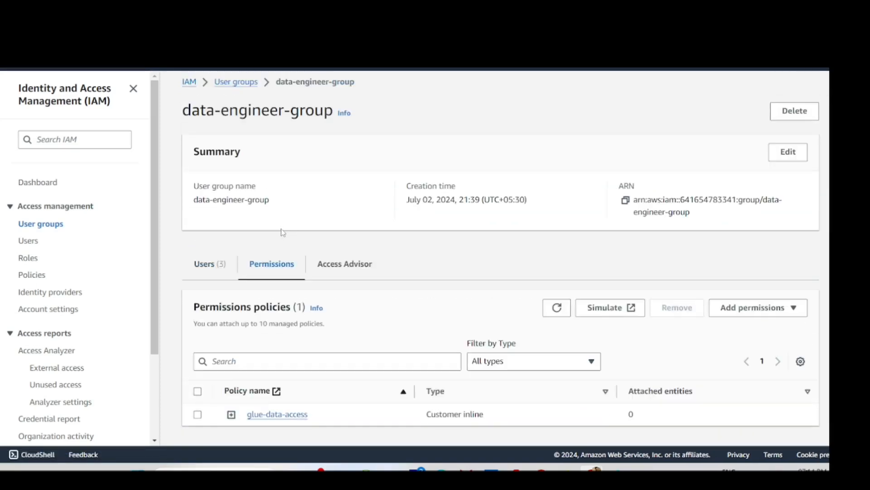
left_click(760, 308)
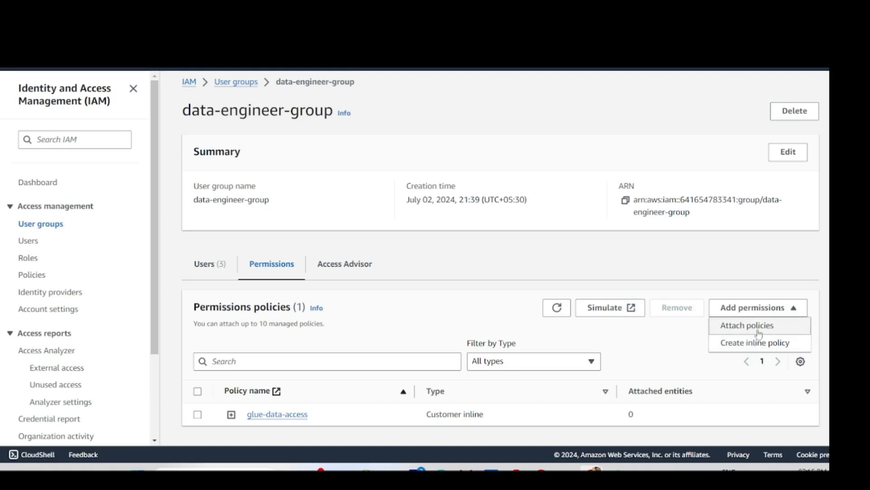
left_click(760, 332)
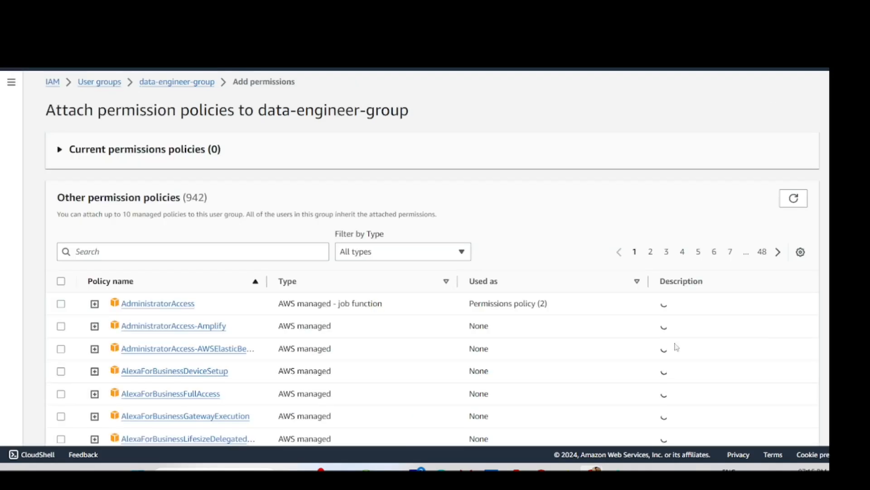
- Search the policy list for 'glueser' and tick the AWSGlueServiceRole policy
left_click(148, 253)
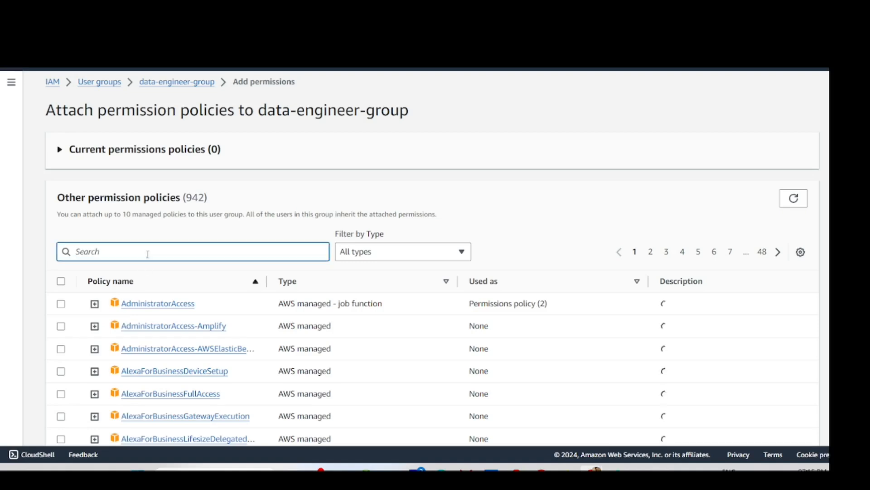
type("g")
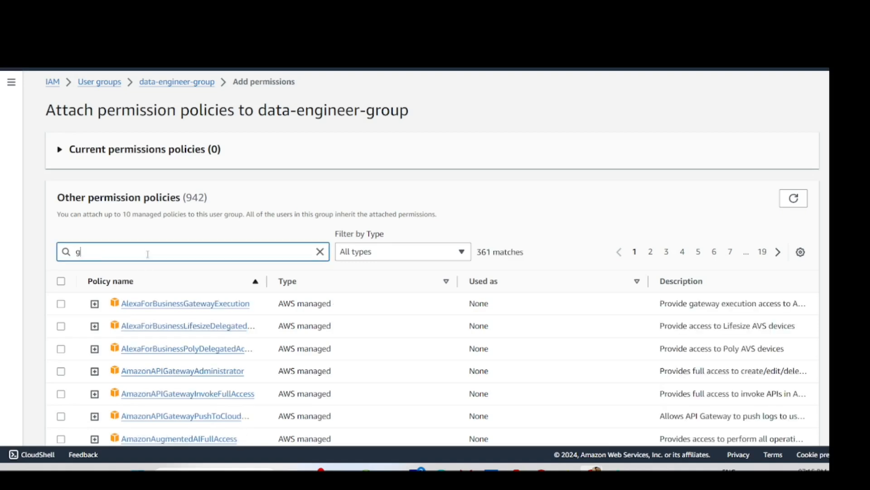
type("lue")
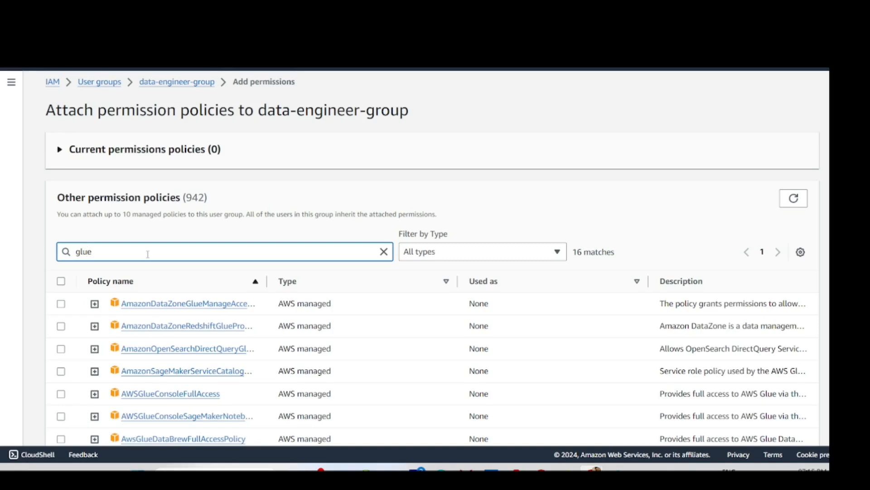
scroll(148, 254, "down", 1)
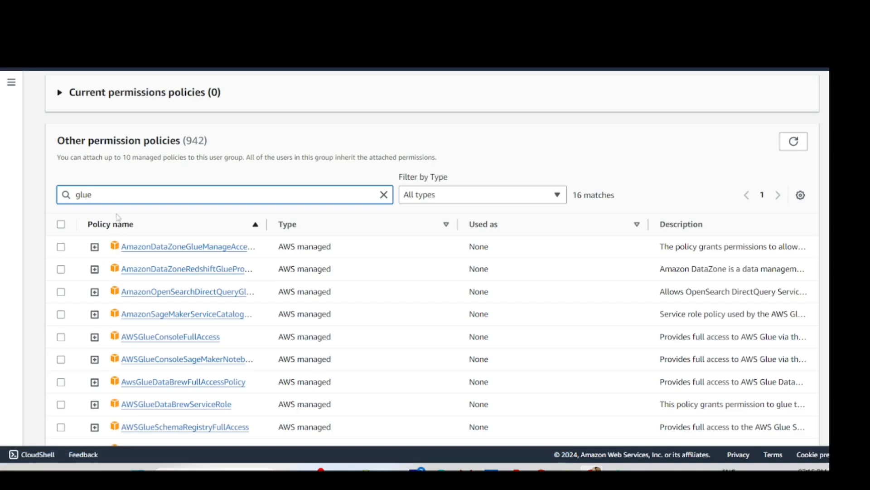
type("ser")
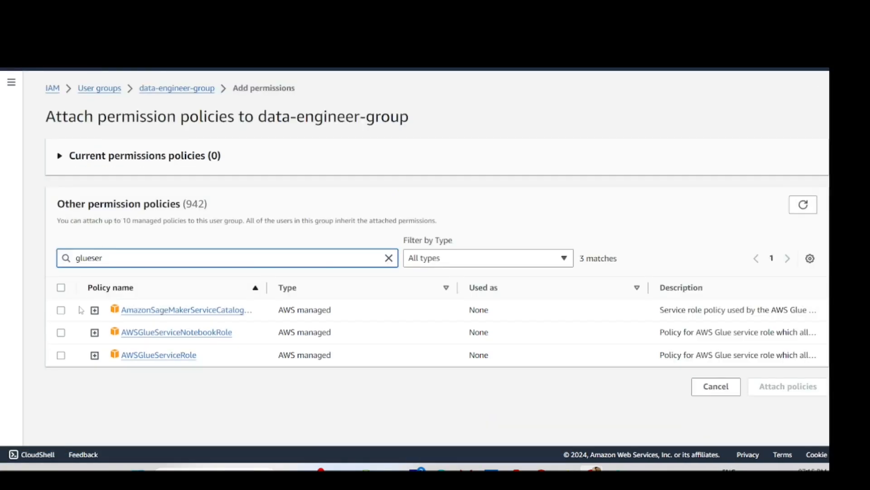
left_click(61, 355)
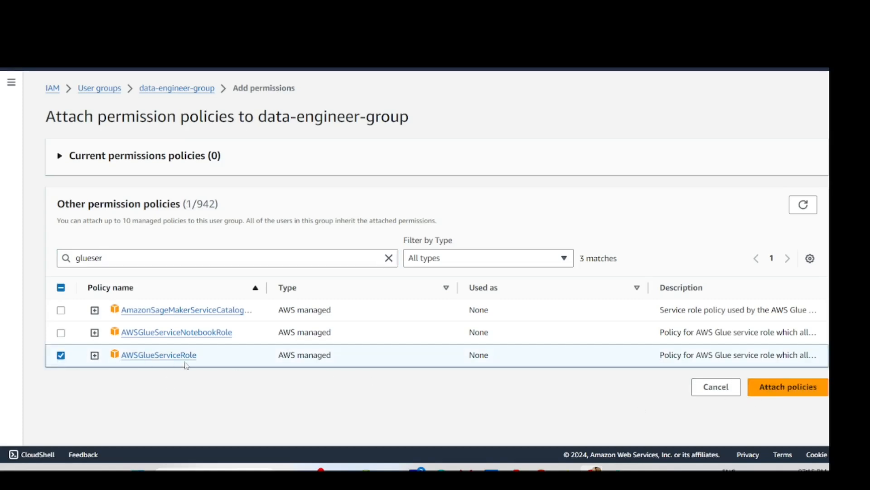
left_click(122, 258)
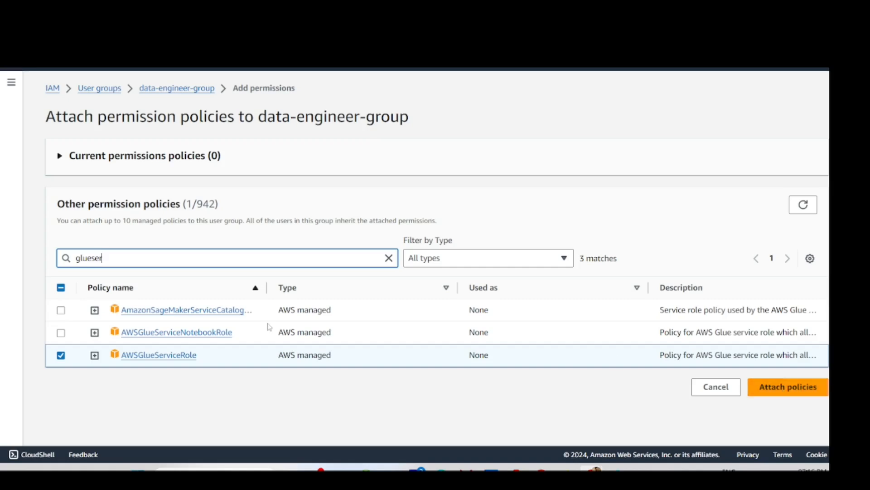
- Search policies for 'athe' and tick AmazonAthenaFullAccess alongside AWSGlueServiceRole
left_click_drag(101, 258, 58, 260)
type("athe")
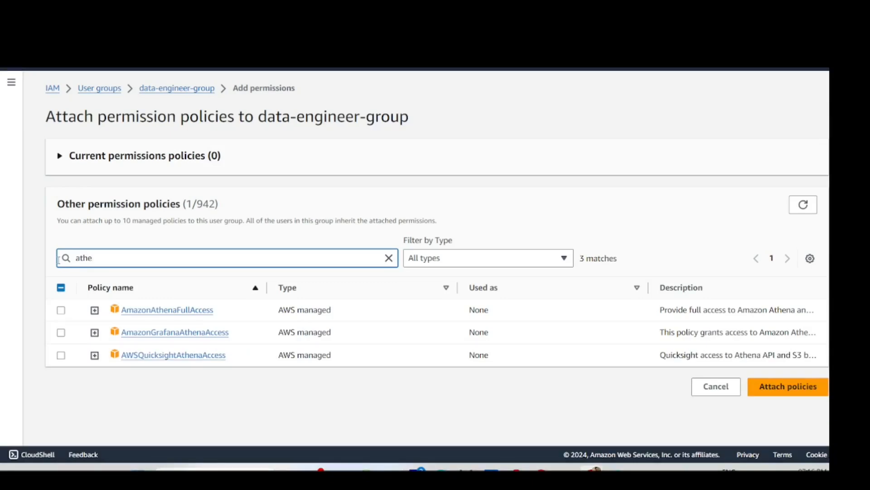
type("a")
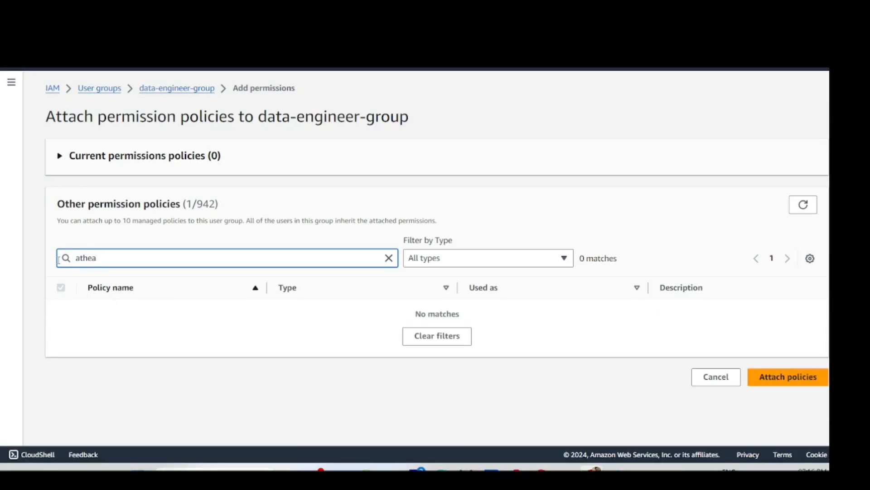
key("BackSpace")
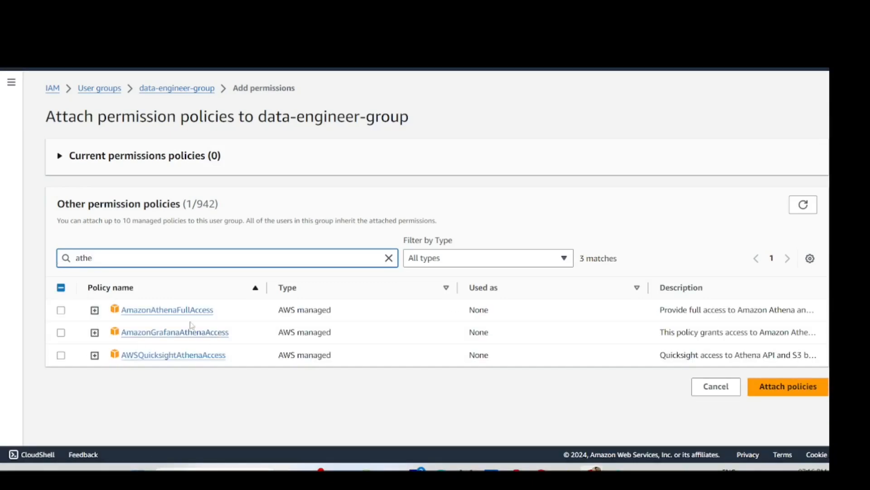
left_click(60, 311)
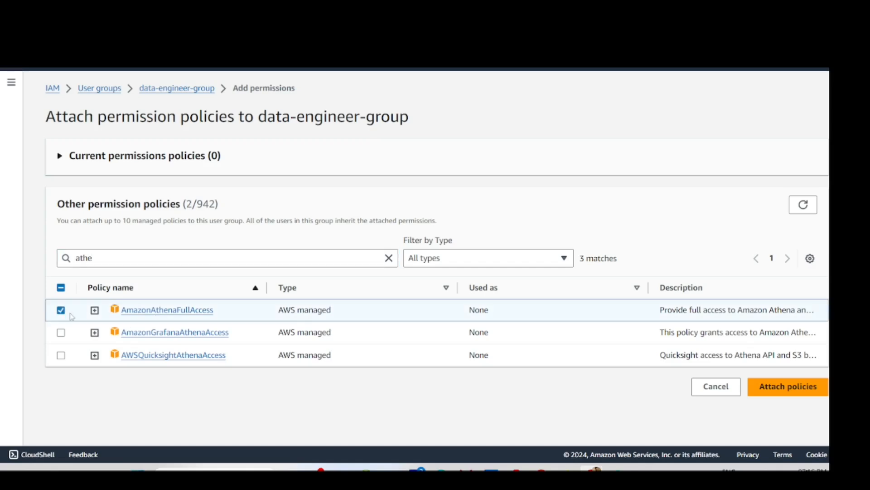
- Clear the search, attach both selected policies to data-engineer-group, and dismiss the notice
left_click(191, 262)
left_click_drag(190, 262, 61, 273)
key("BackSpace")
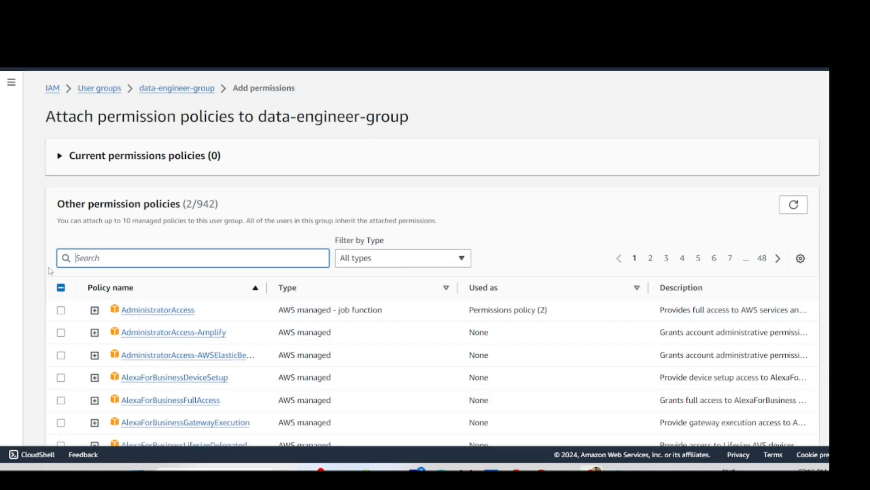
left_click(449, 259)
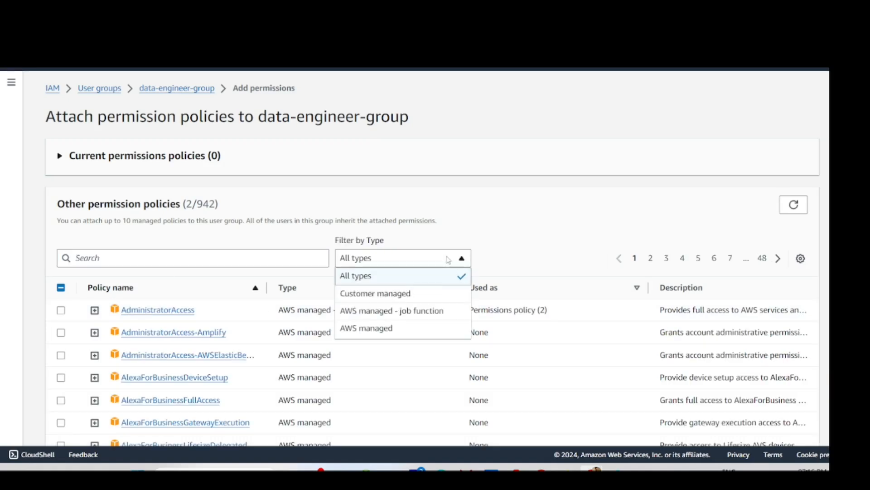
left_click(576, 216)
scroll(317, 326, "down", 8)
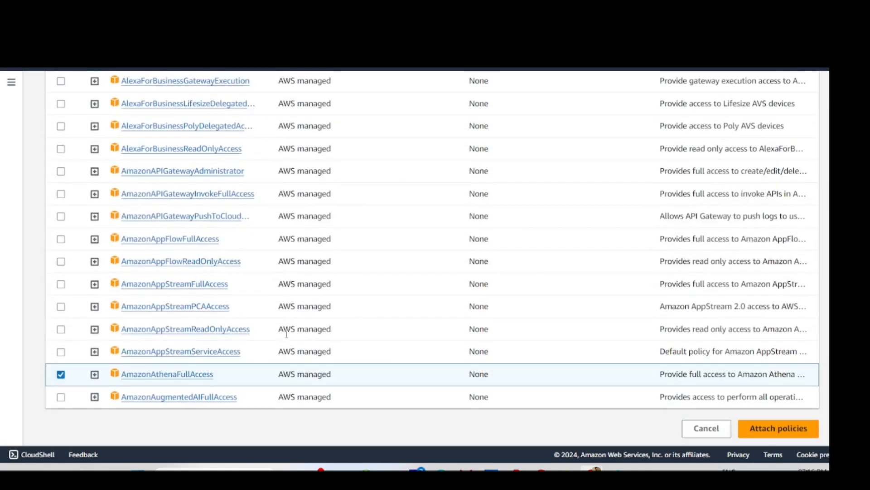
left_click(775, 427)
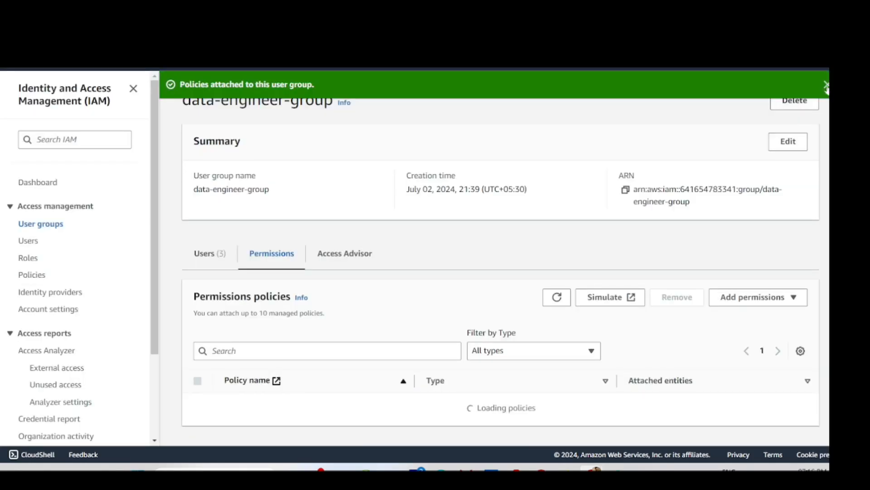
left_click(826, 87)
- Switch to the Console Home window, reload it, and open AWS Glue via a 'glue' search
mouse_move(566, 469)
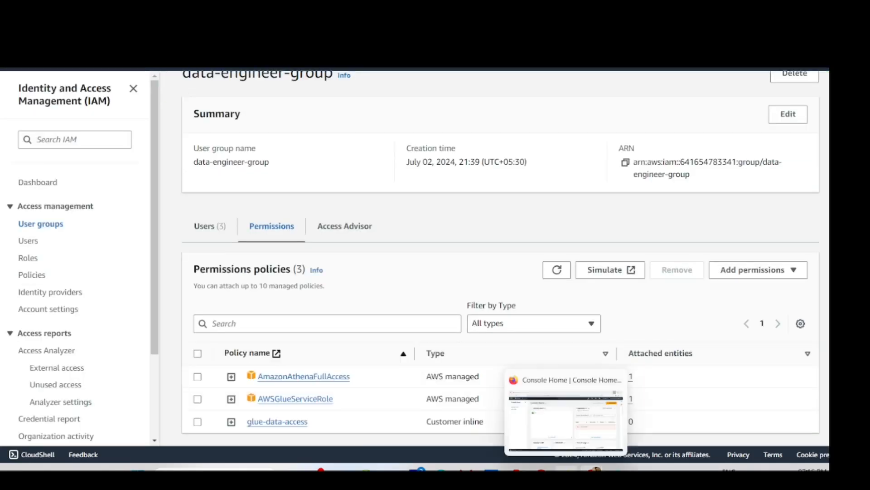
left_click(565, 419)
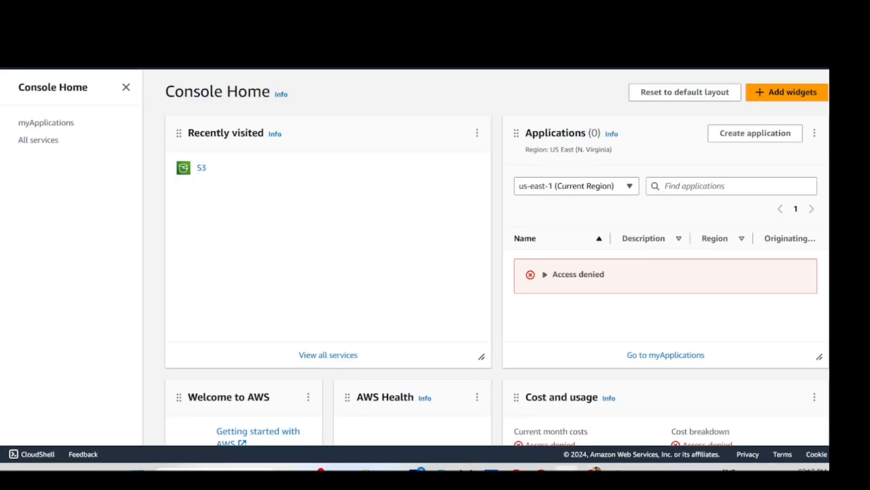
key("F5")
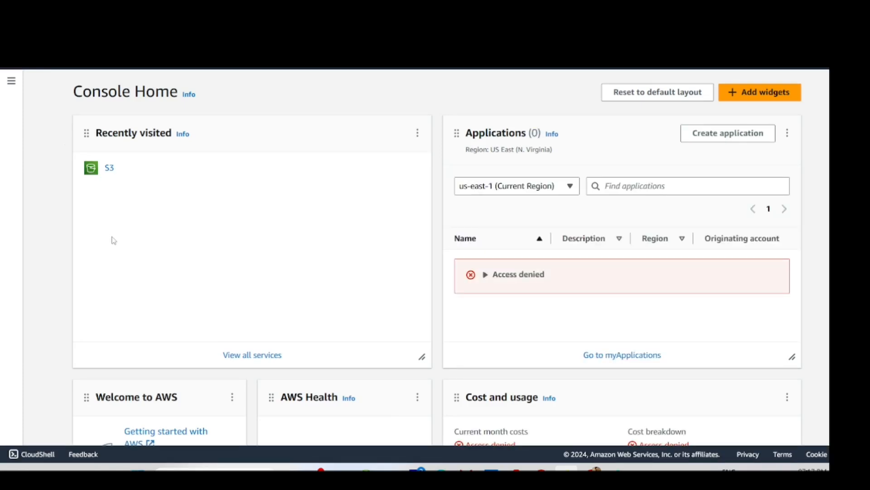
left_click(70, 69)
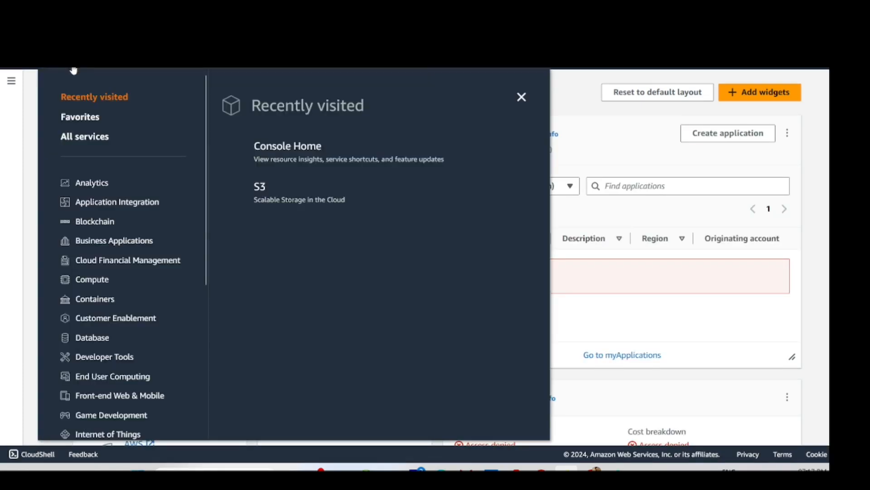
left_click(629, 137)
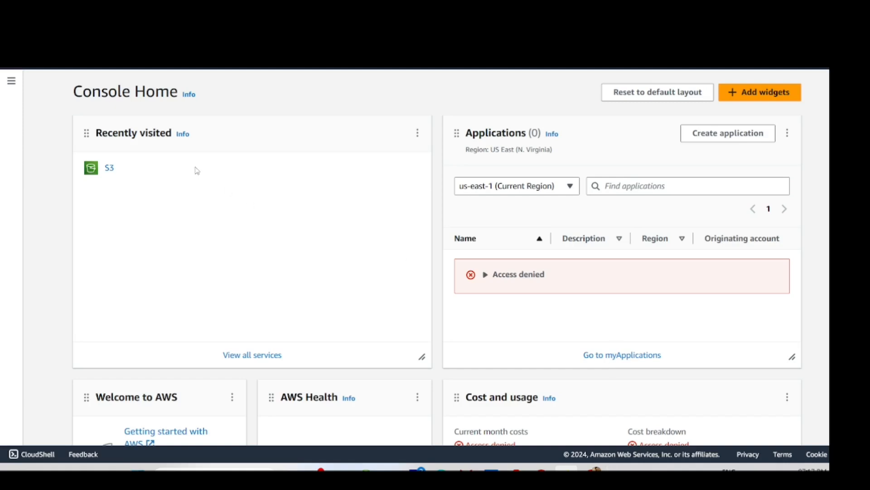
left_click(70, 68)
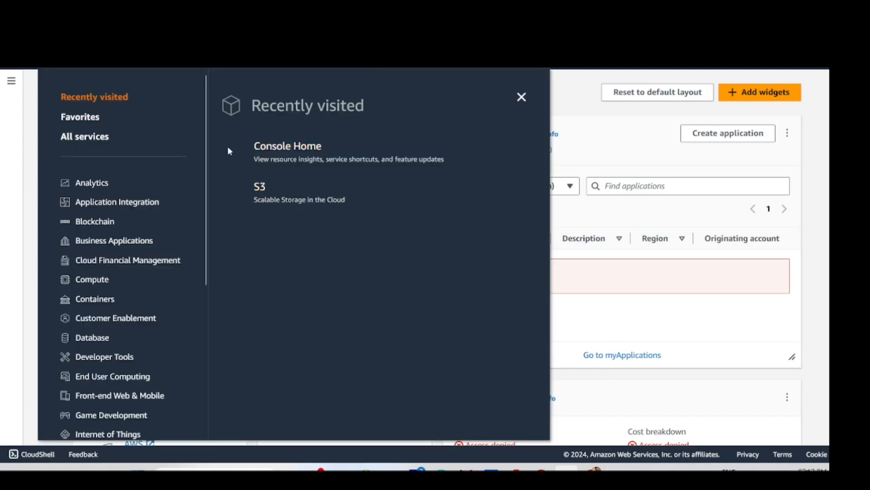
left_click(114, 68)
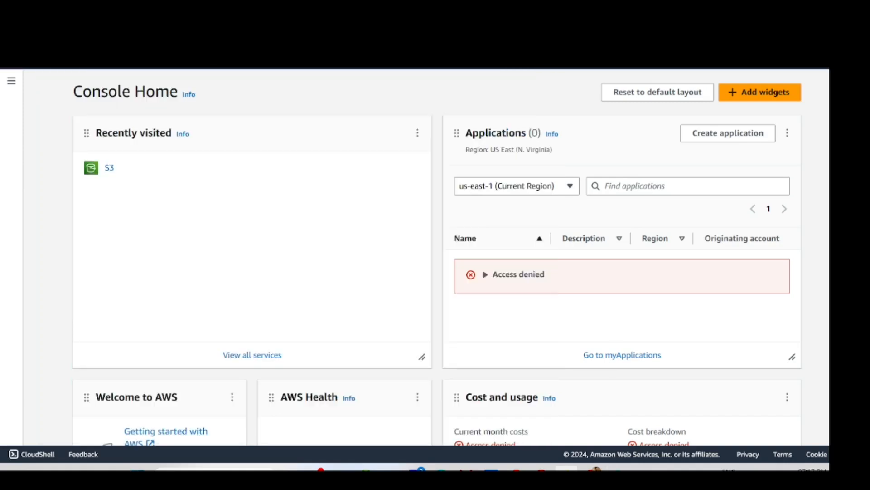
type("glue")
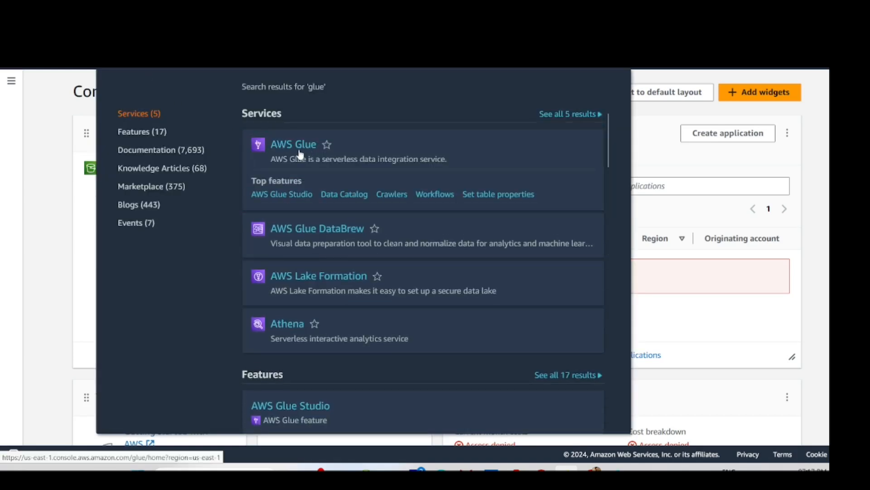
left_click(298, 155)
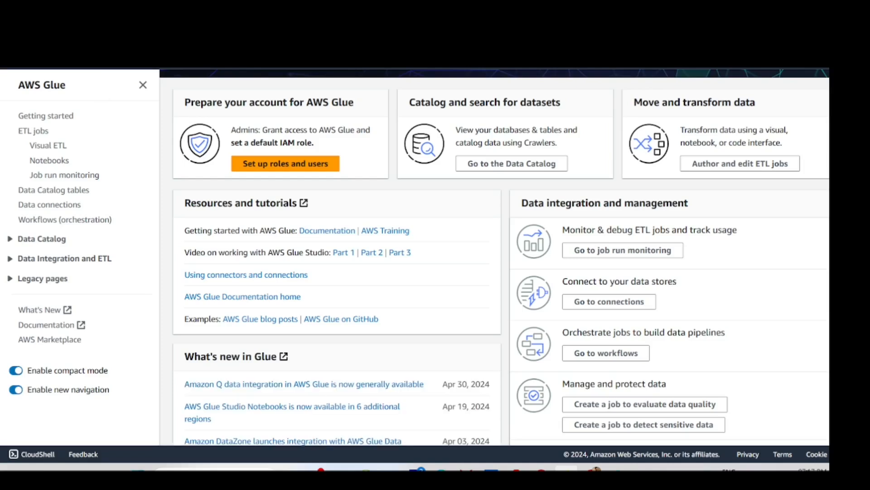
- Search 'ath' to open Athena and launch its query editor
left_click(84, 58)
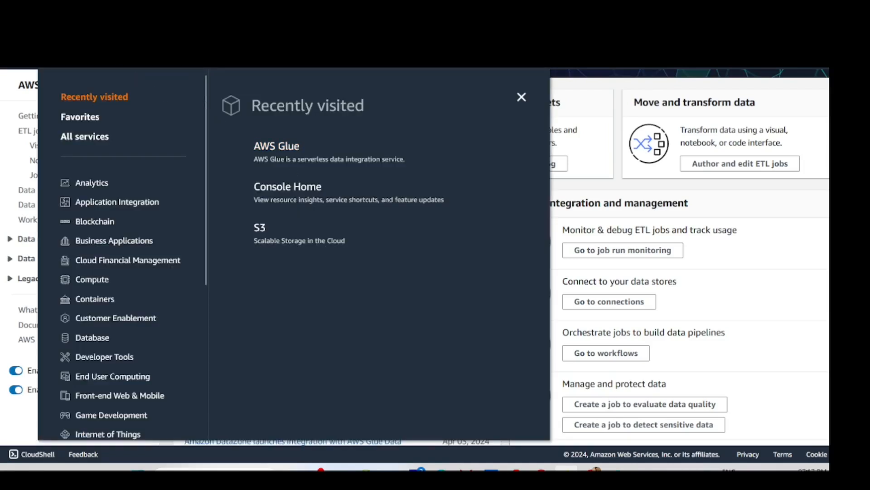
left_click(84, 58)
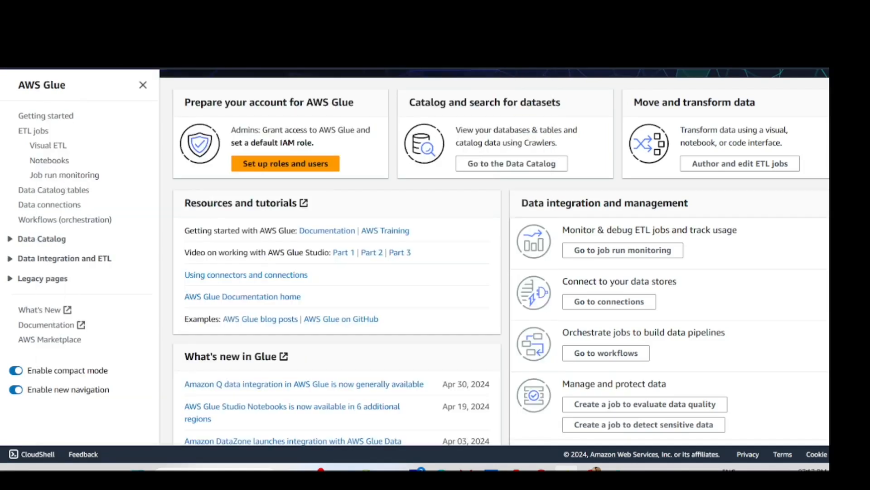
type("ath")
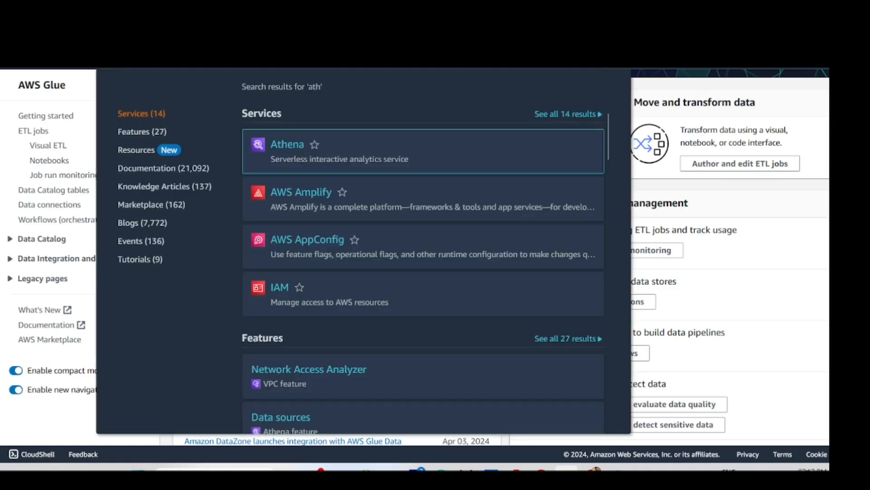
left_click(292, 150)
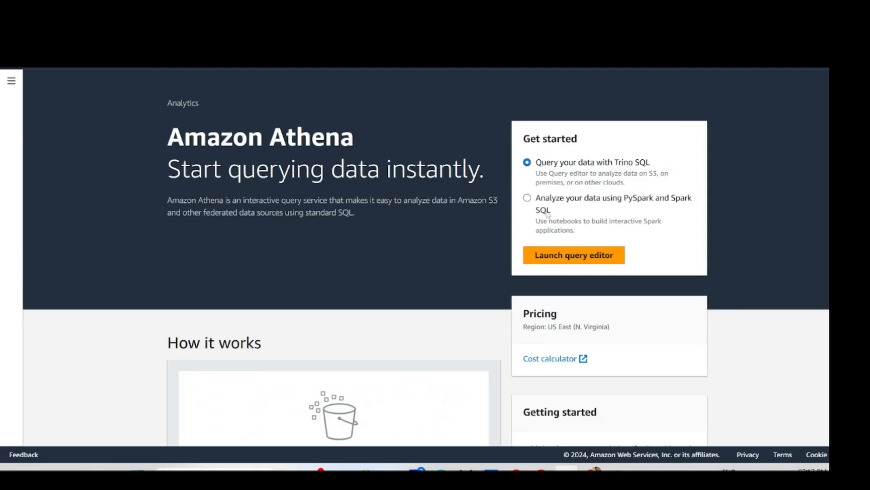
left_click(548, 253)
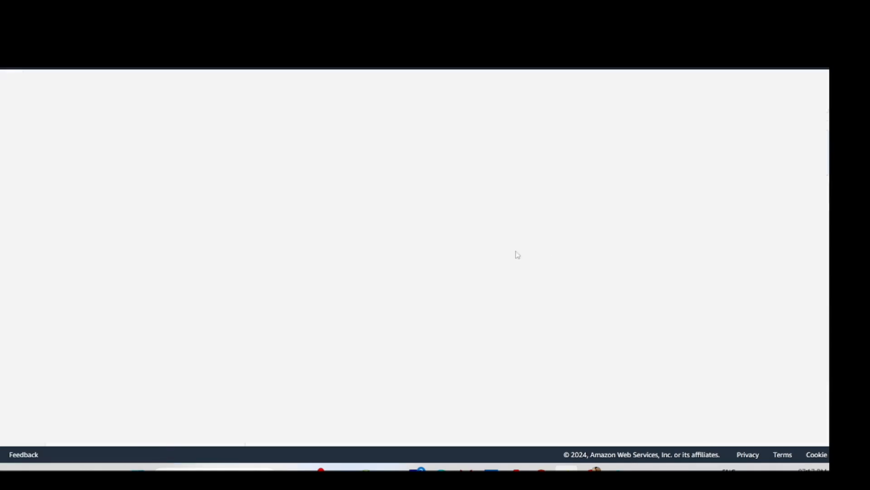
- Start a 'select' query in Query 1 and insert the glue_data_collection table name
left_click(164, 261)
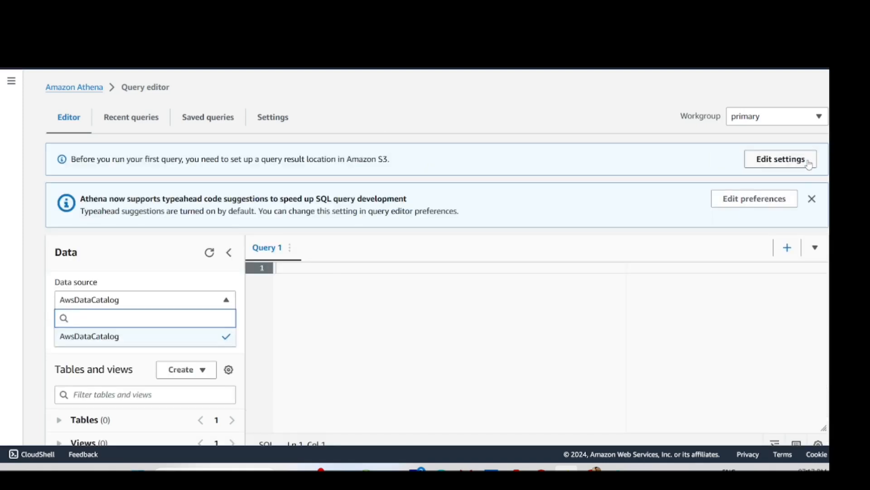
left_click(813, 200)
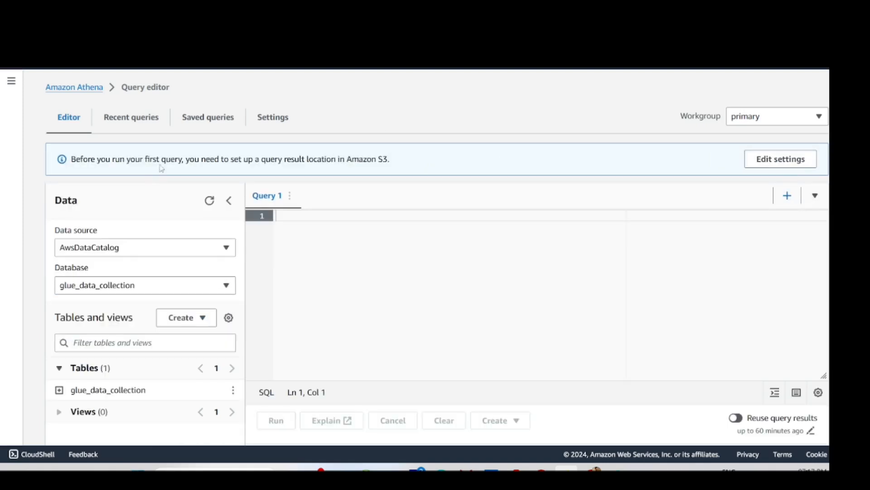
scroll(168, 285, "down", 3)
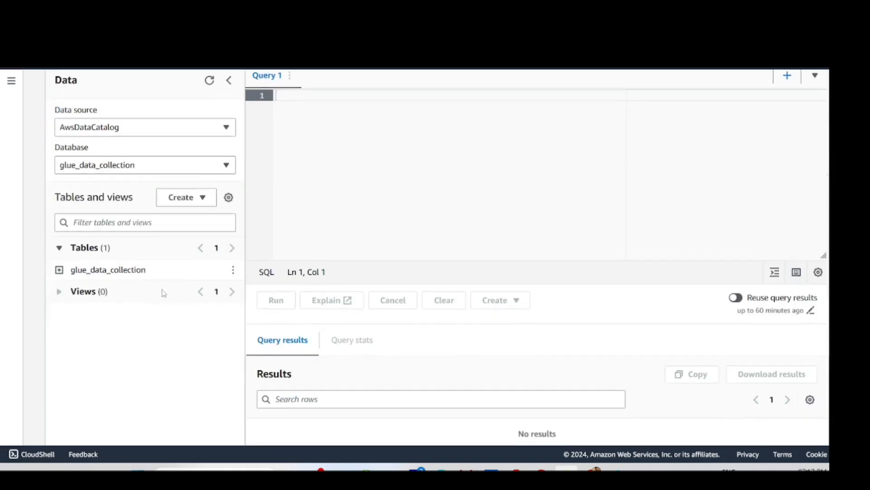
left_click(177, 225)
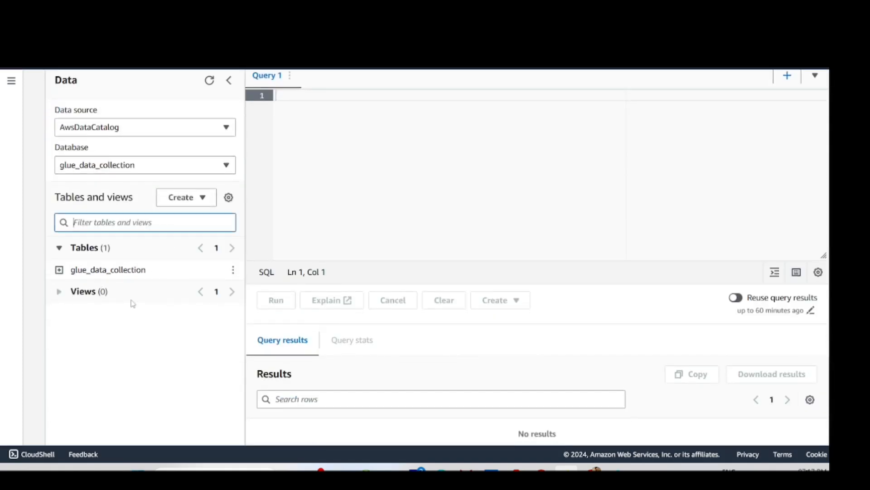
scroll(287, 186, "up", 3)
left_click(290, 225)
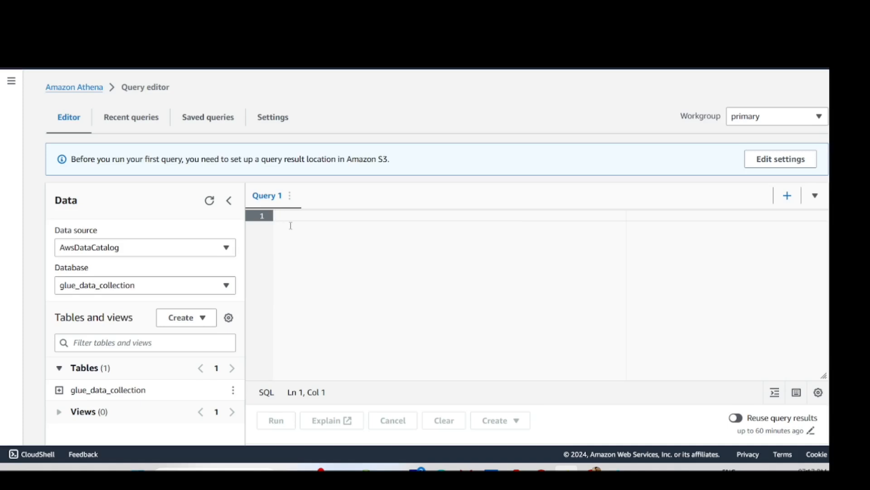
type("select")
scroll(139, 268, "down", 4)
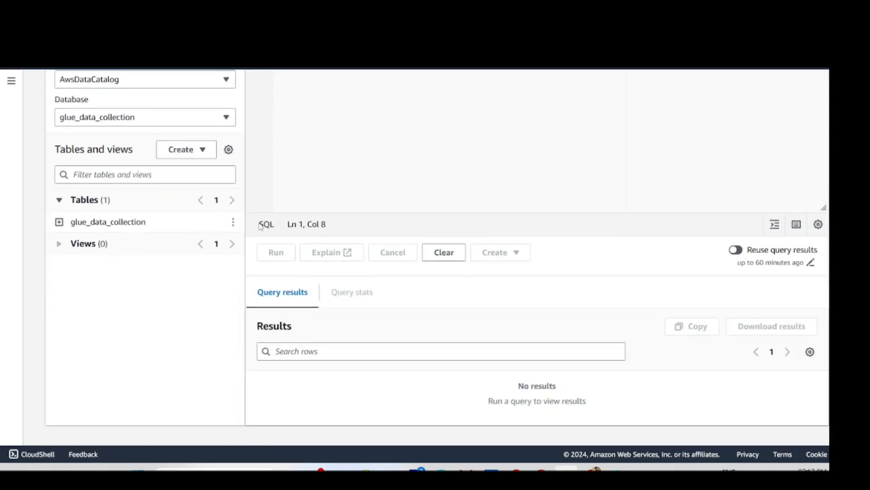
left_click(233, 222)
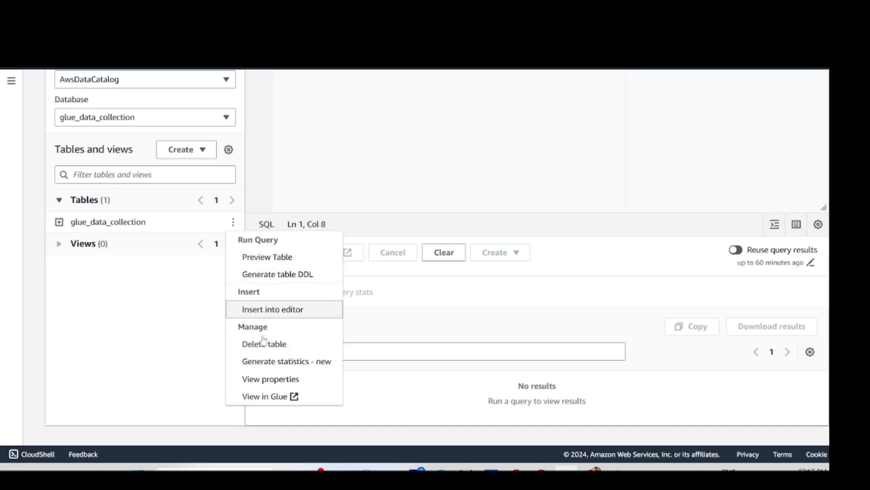
left_click(278, 311)
- Preview 10 rows of glue_data_collection, which fails for lack of an output location
scroll(321, 291, "up", 4)
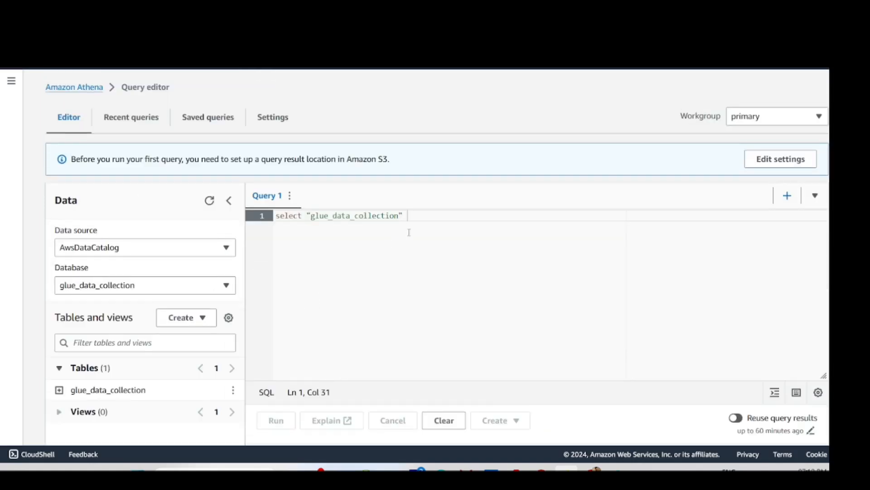
scroll(158, 298, "down", 3)
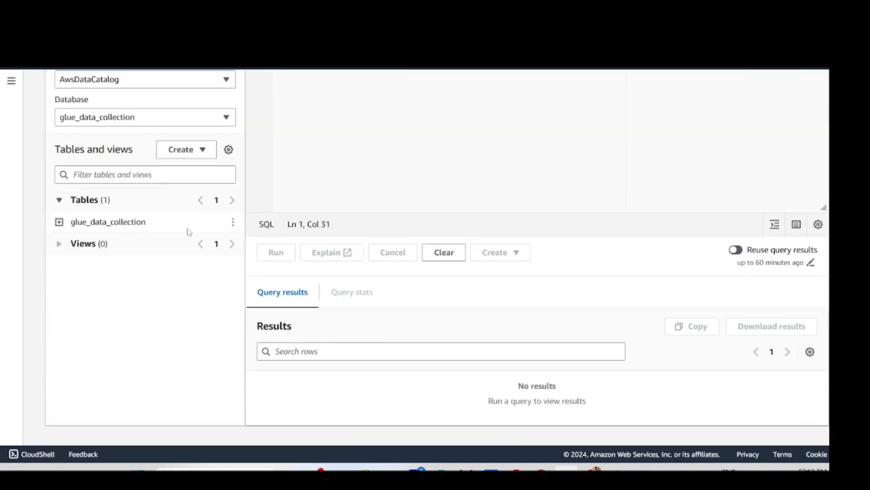
scroll(227, 226, "up", 3)
scroll(179, 258, "down", 3)
left_click(233, 223)
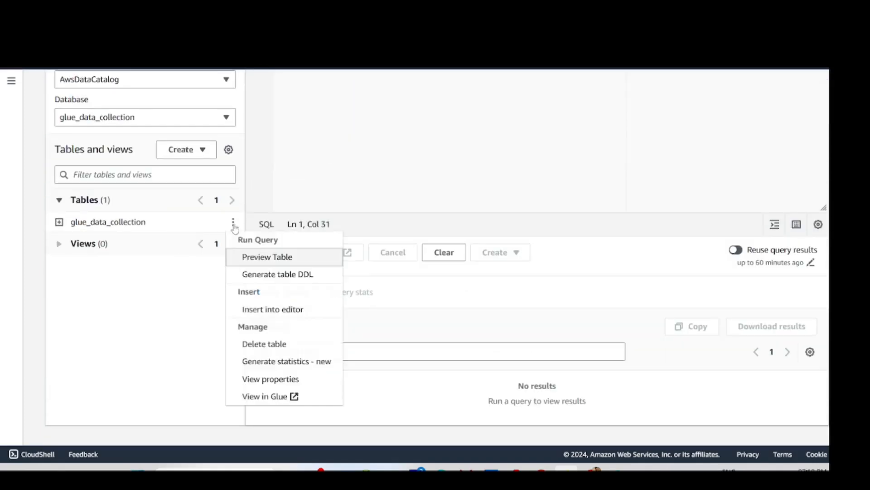
left_click(259, 258)
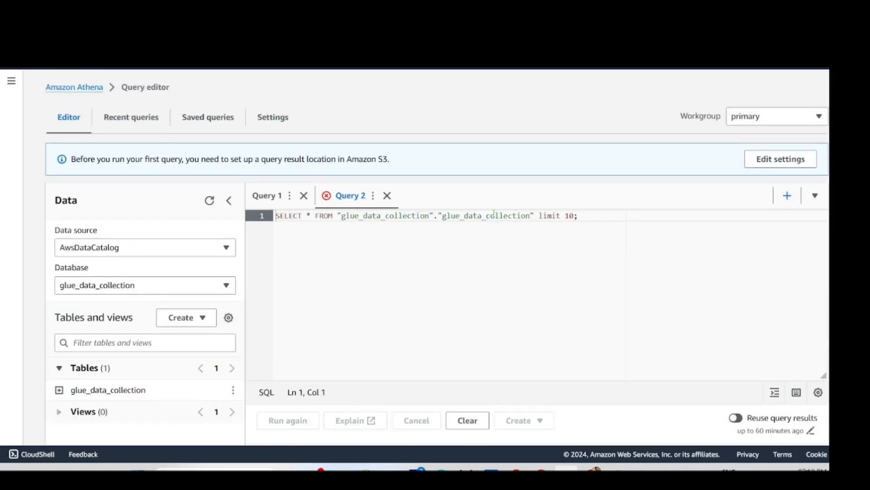
scroll(535, 241, "down", 2)
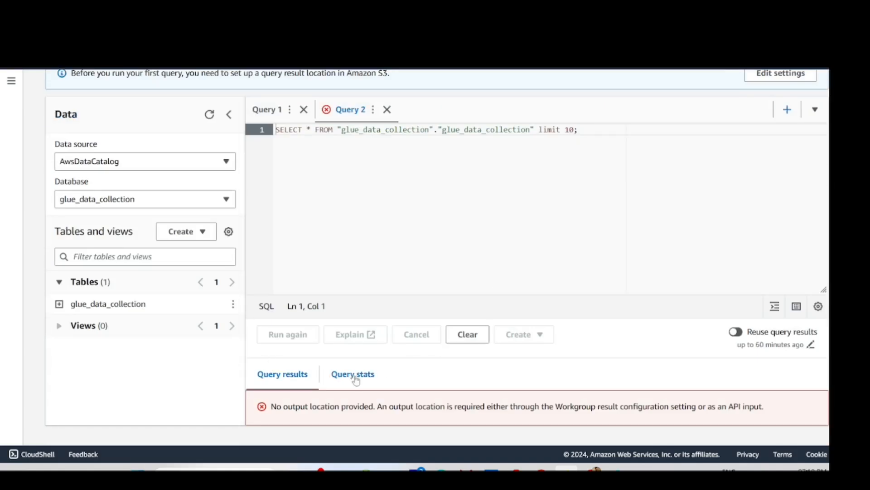
scroll(657, 295, "up", 2)
- Open Athena's query result location settings and S3 bucket chooser, then switch to the S3 window
left_click(764, 167)
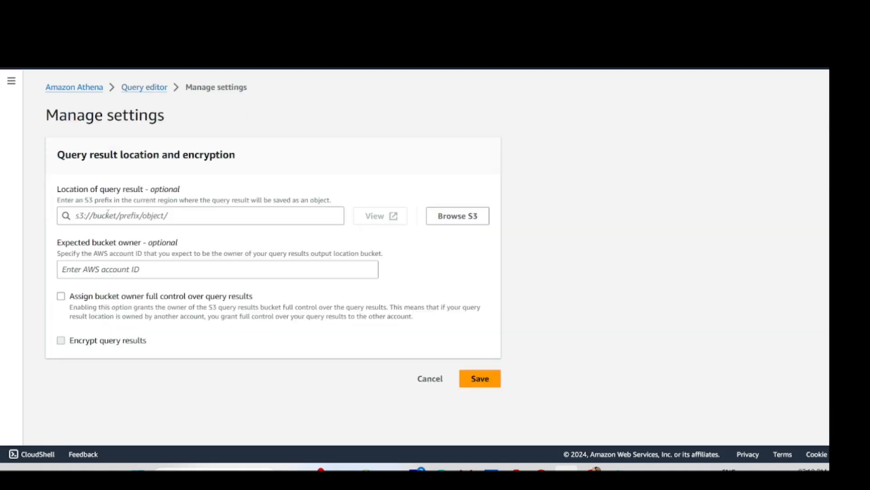
left_click(451, 221)
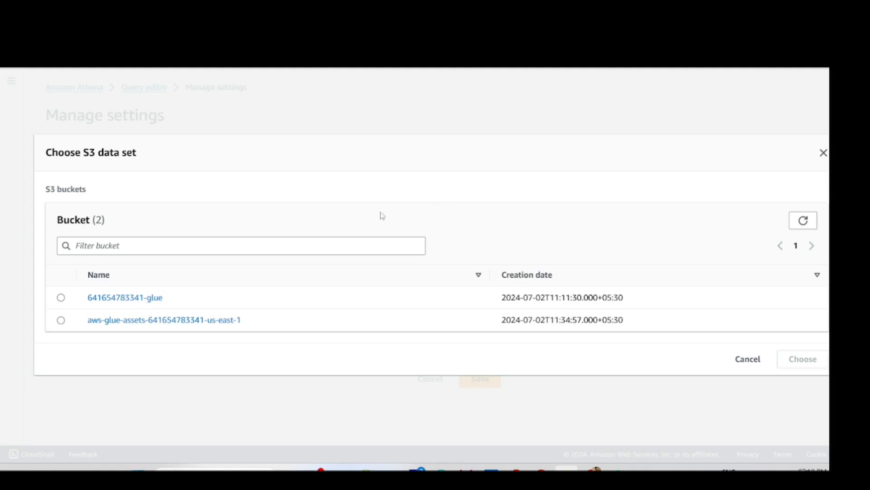
mouse_move(591, 468)
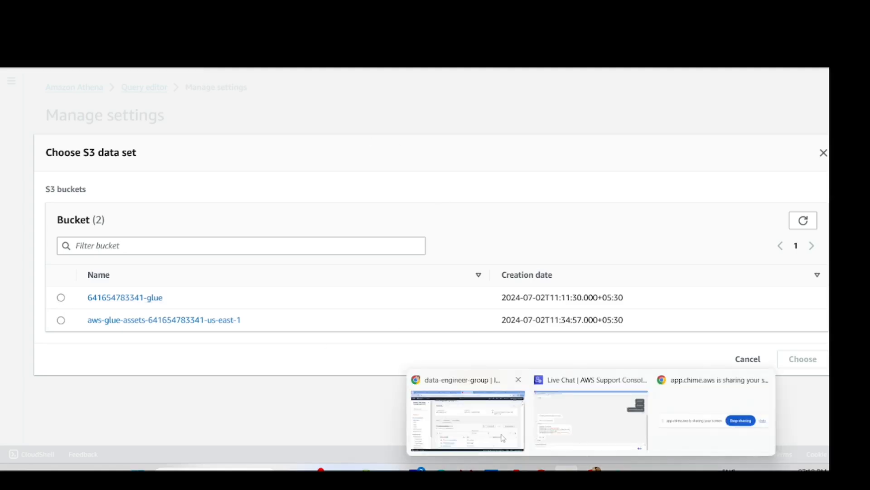
left_click(506, 438)
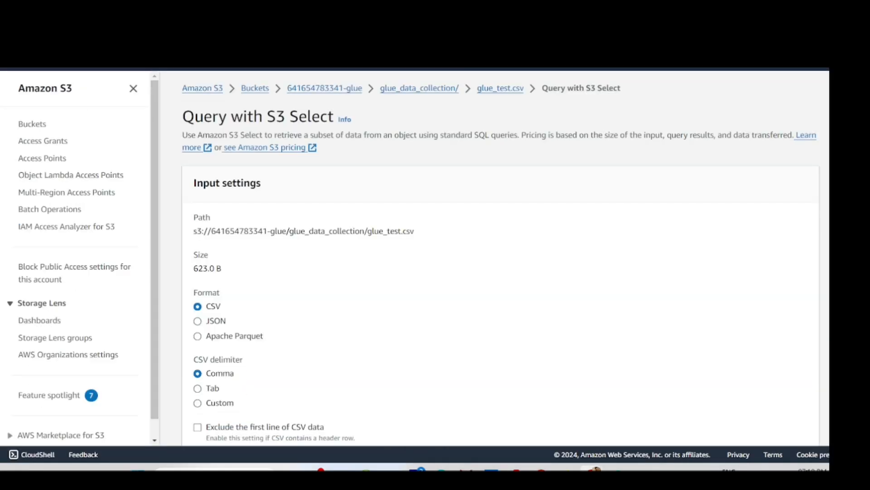
- Try creating an S3 bucket with the underscored name atheana_data_output_location
left_click(254, 89)
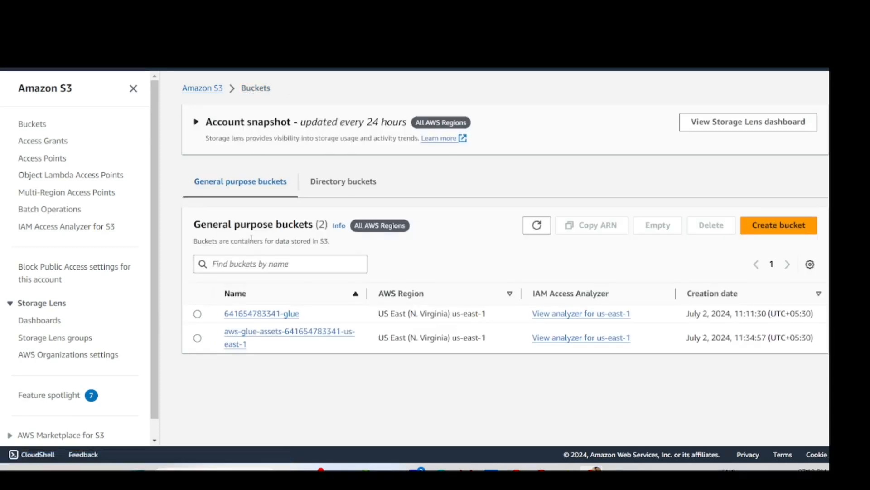
left_click(774, 229)
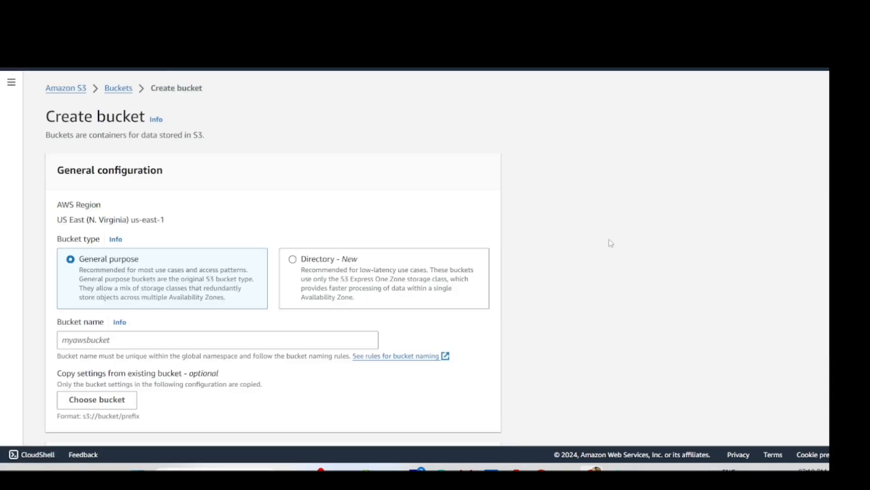
left_click(69, 341)
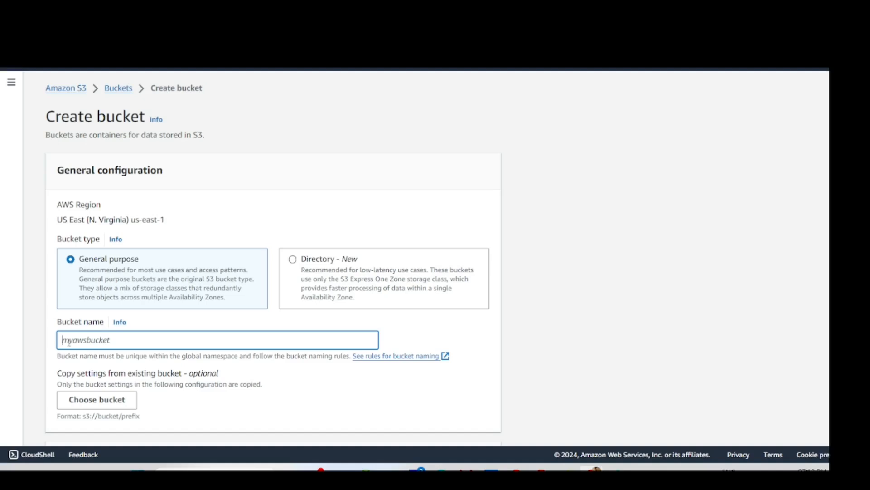
type("atheana_data_output_location")
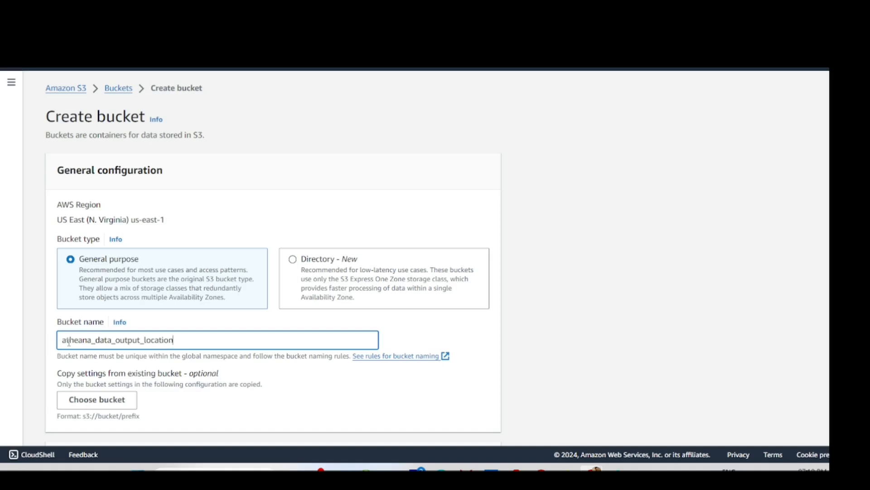
scroll(116, 316, "down", 20)
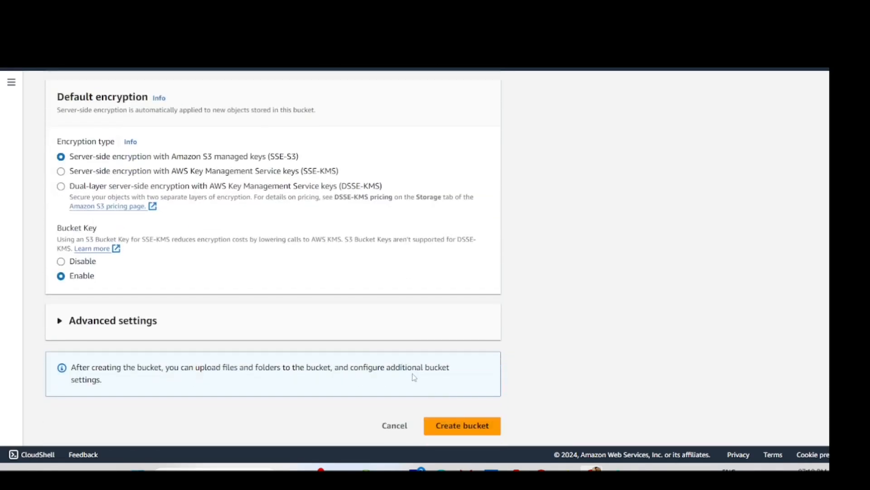
left_click(476, 433)
- Replace the underscores in the bucket name with hyphens: atheana-data-output-location
scroll(253, 358, "down", 2)
left_click(97, 228)
key("BackSpace")
type("-data_output_location")
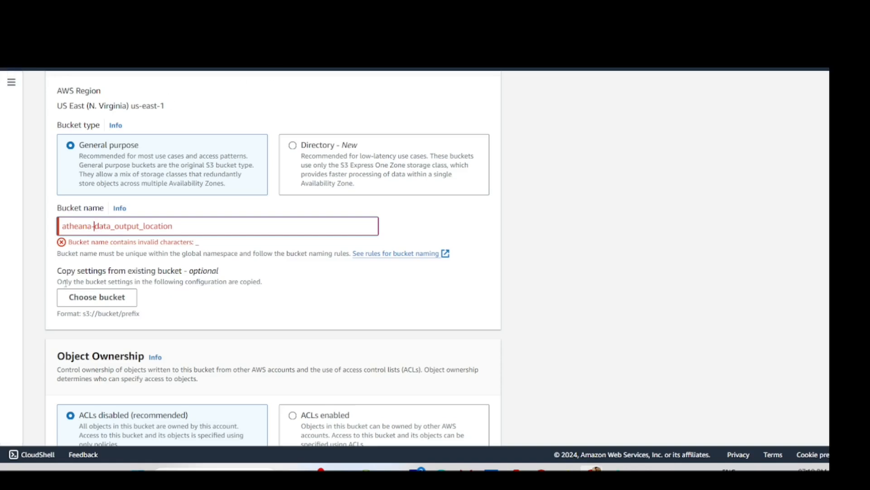
key("BackSpace")
type("-")
left_click(143, 226)
key("BackSpace")
type("-")
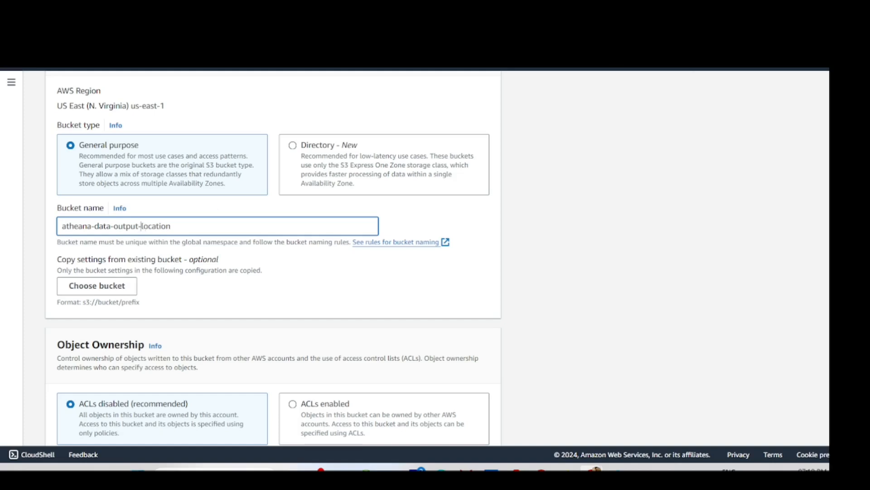
- Prefix the bucket name with the copied account ID and create the bucket
left_click(823, 68)
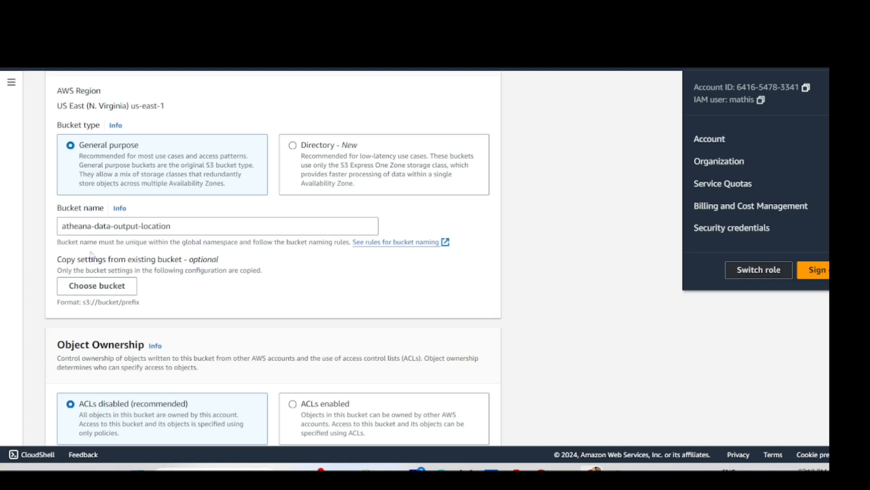
left_click(61, 226)
key("ctrl+v")
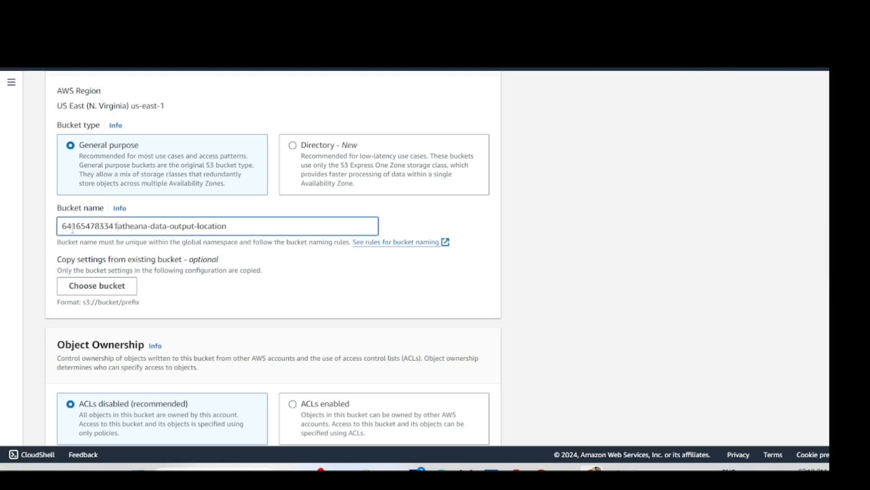
scroll(412, 259, "down", 20)
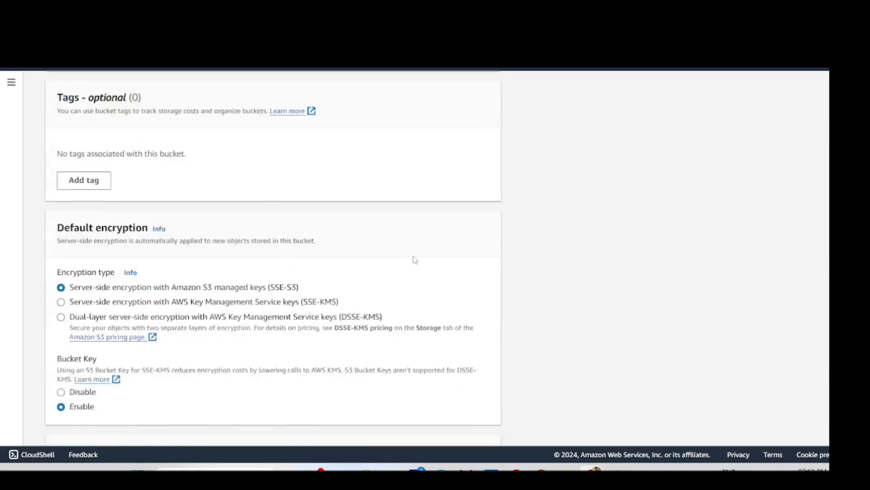
left_click(484, 429)
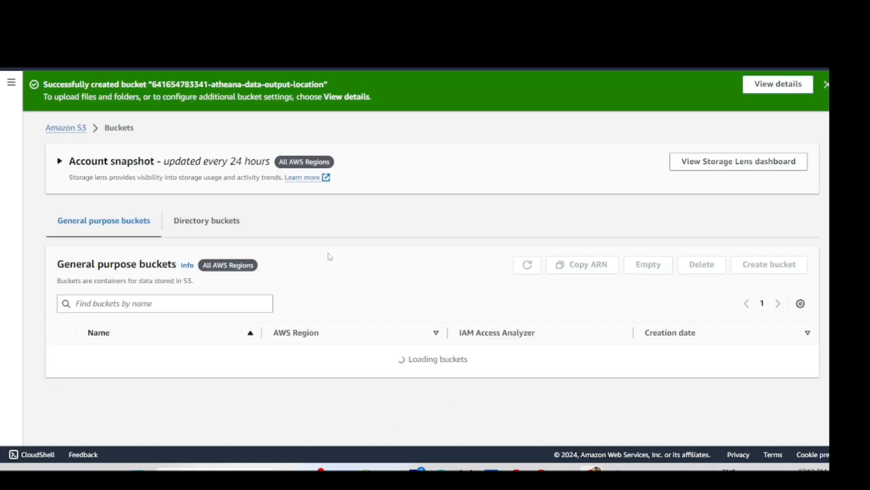
- Select the new atheana-data-output-location bucket in Athena's refreshed chooser, then return to the S3 window
left_click(826, 84)
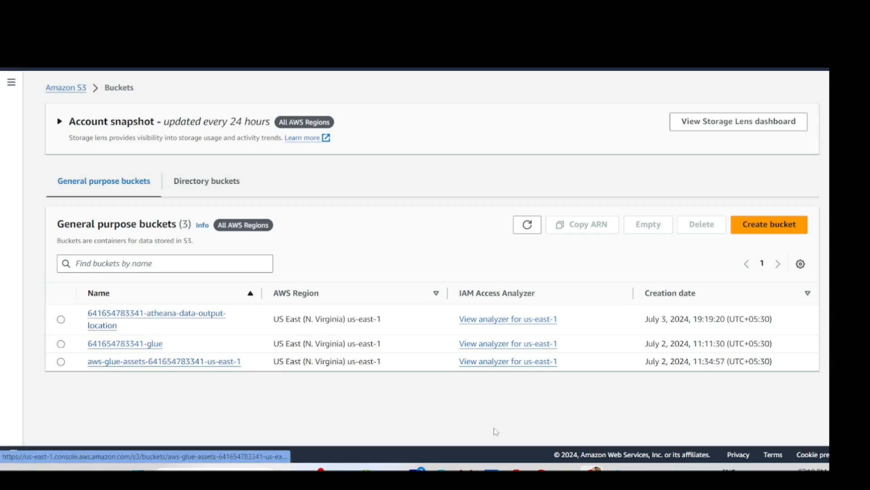
mouse_move(587, 467)
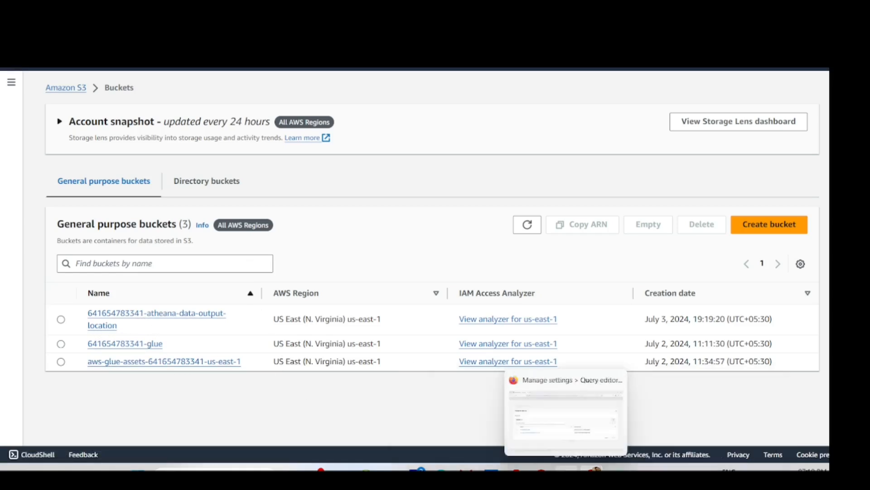
left_click(567, 470)
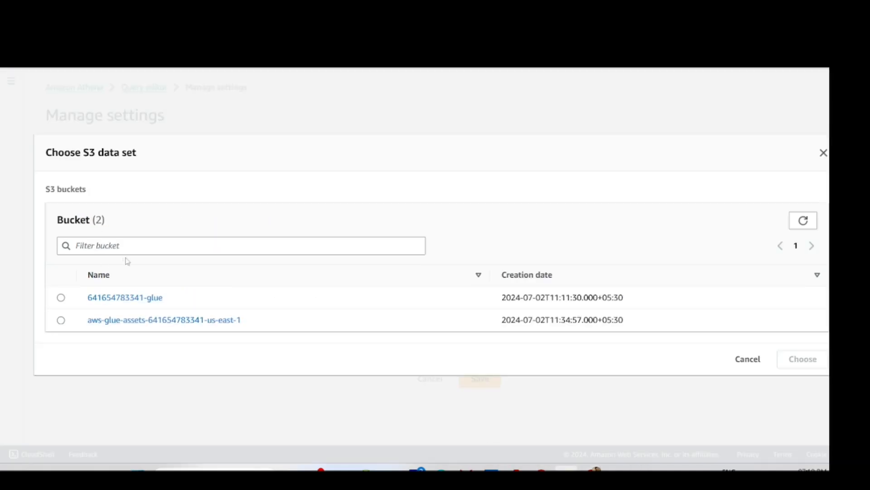
left_click(823, 153)
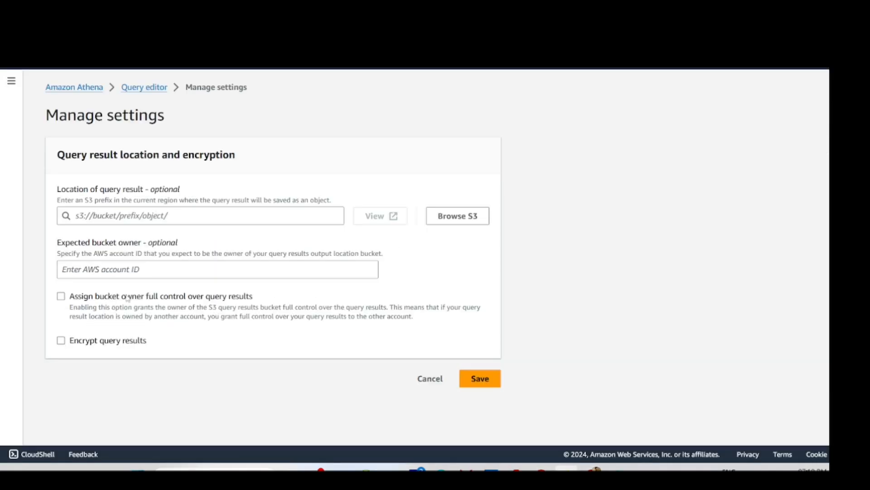
left_click(435, 217)
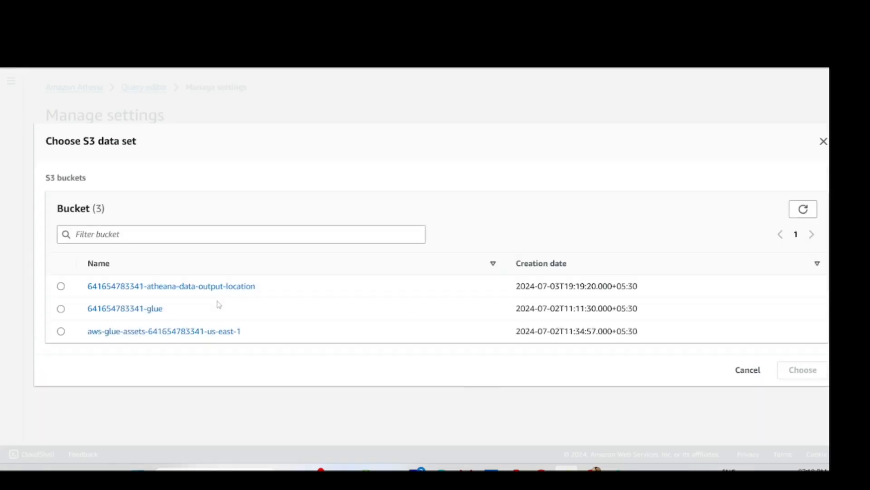
left_click(62, 286)
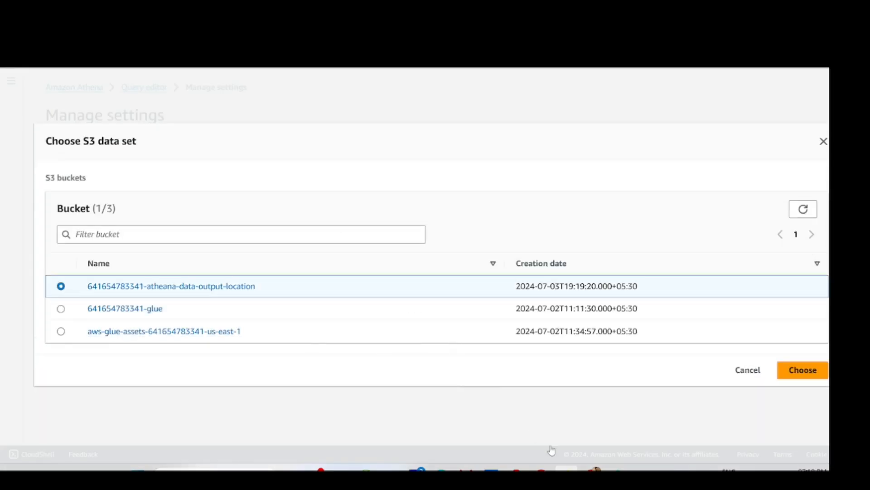
mouse_move(585, 466)
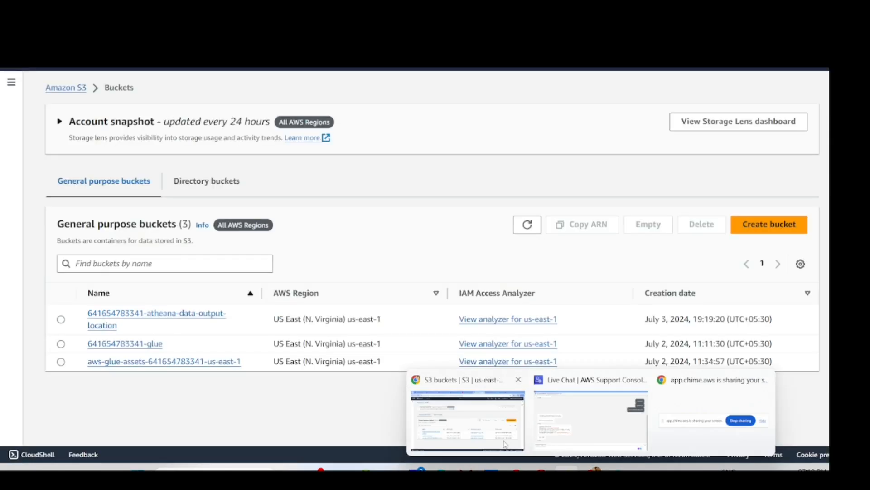
mouse_move(578, 425)
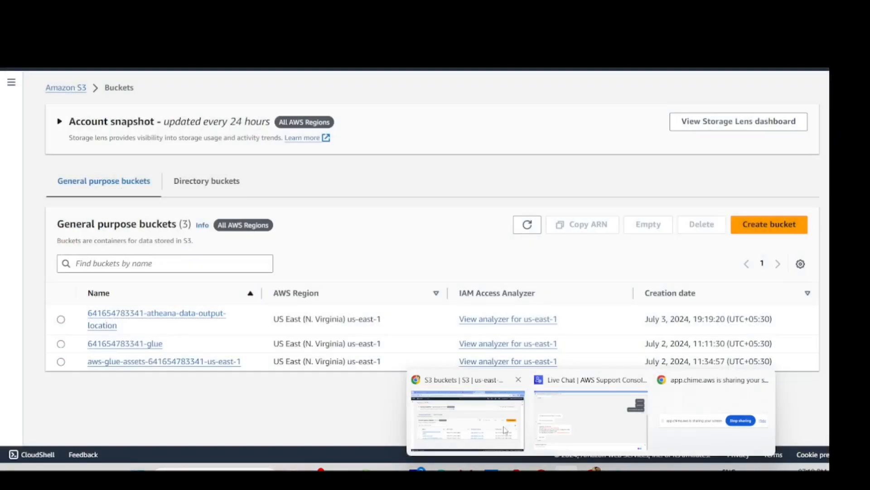
left_click(494, 422)
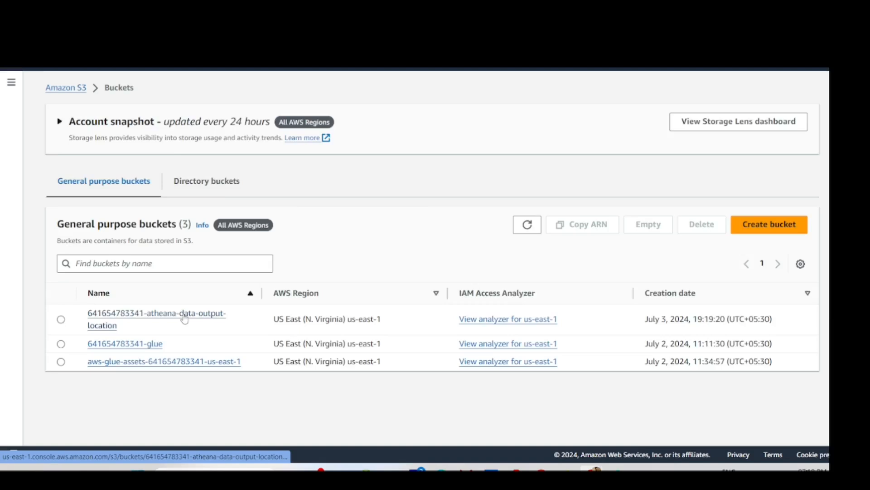
- Create an atheana-result folder in atheana-data-output-location, then go back to Athena settings
left_click(184, 320)
left_click(696, 221)
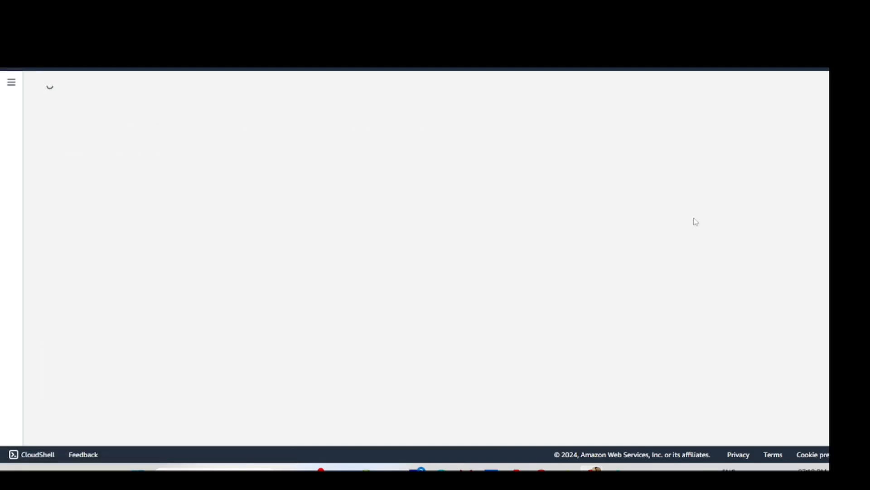
left_click(151, 320)
type("atheana-result")
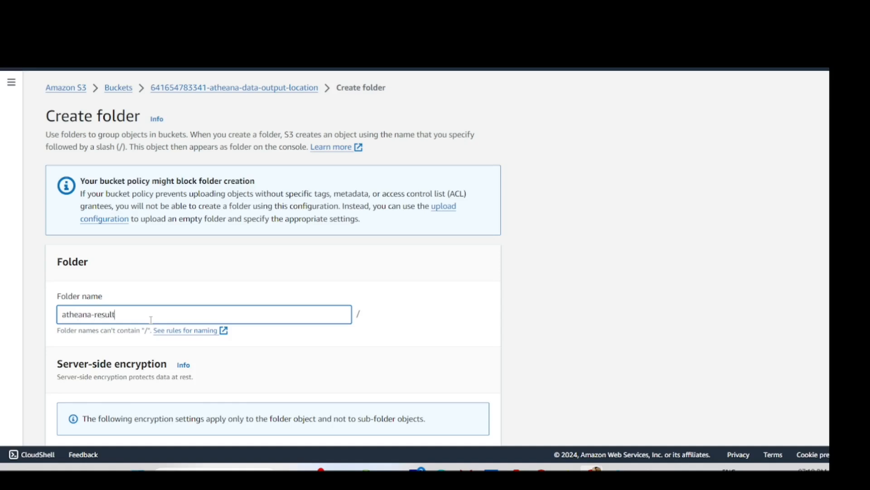
scroll(150, 320, "down", 4)
left_click(459, 426)
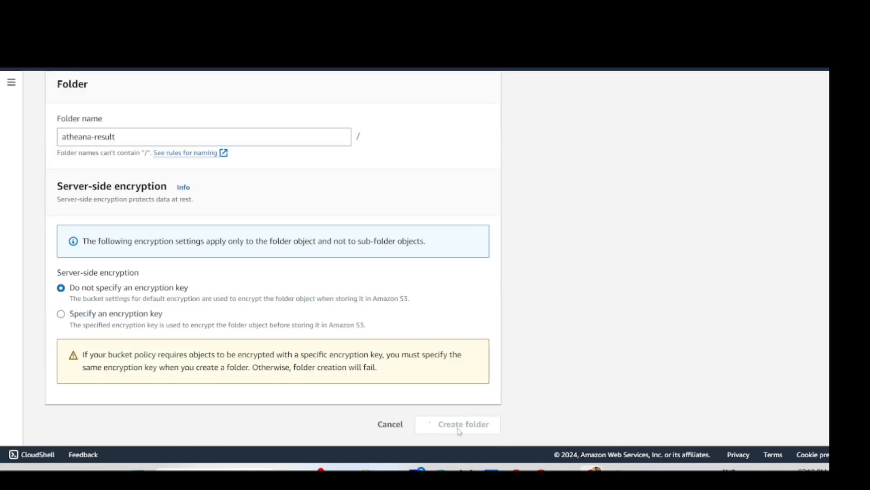
mouse_move(591, 469)
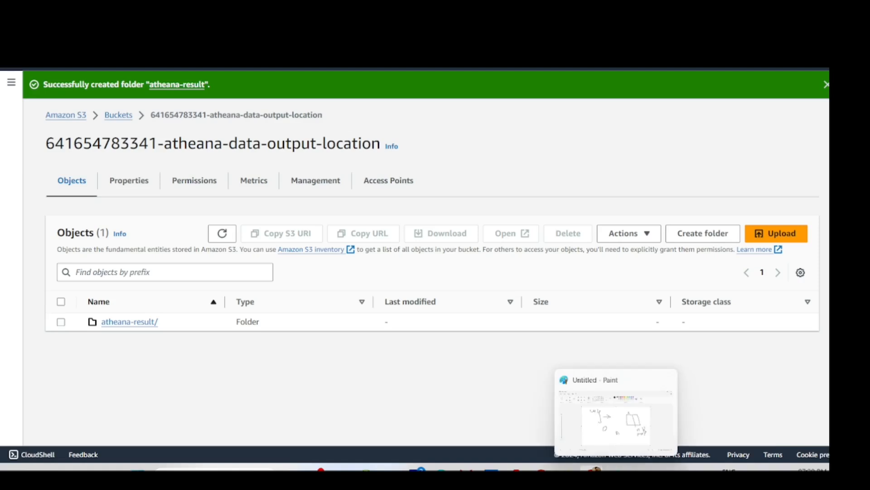
left_click(562, 417)
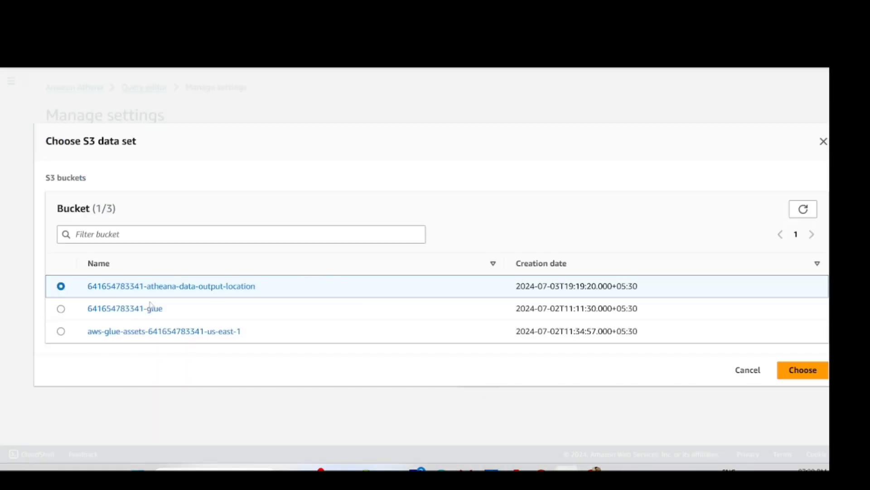
- Choose the bucket's atheana-result folder as Athena's query result location and save
left_click(177, 287)
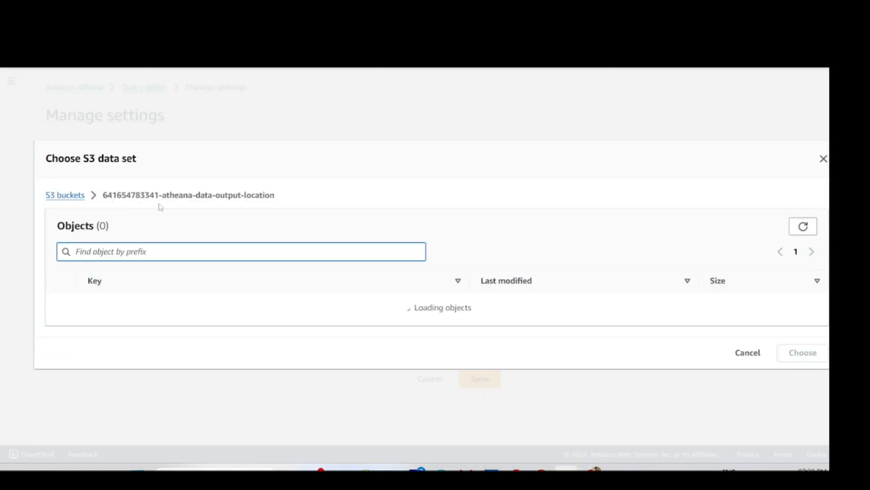
left_click(804, 227)
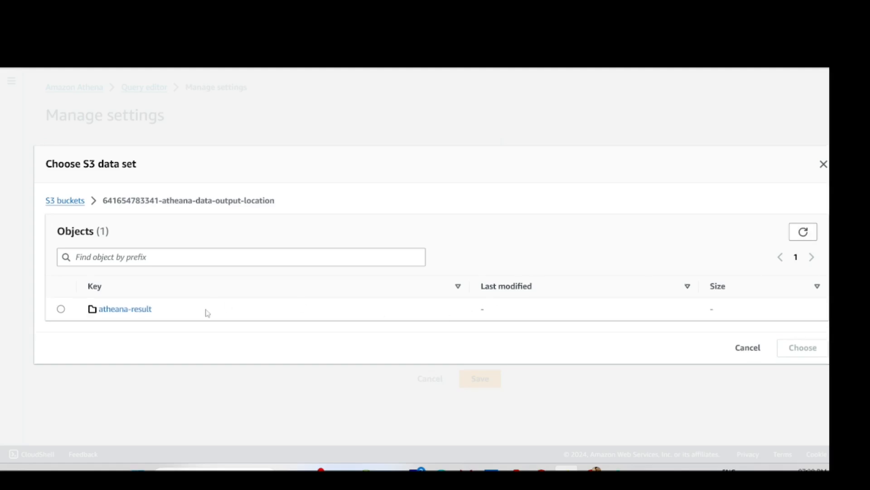
left_click(61, 310)
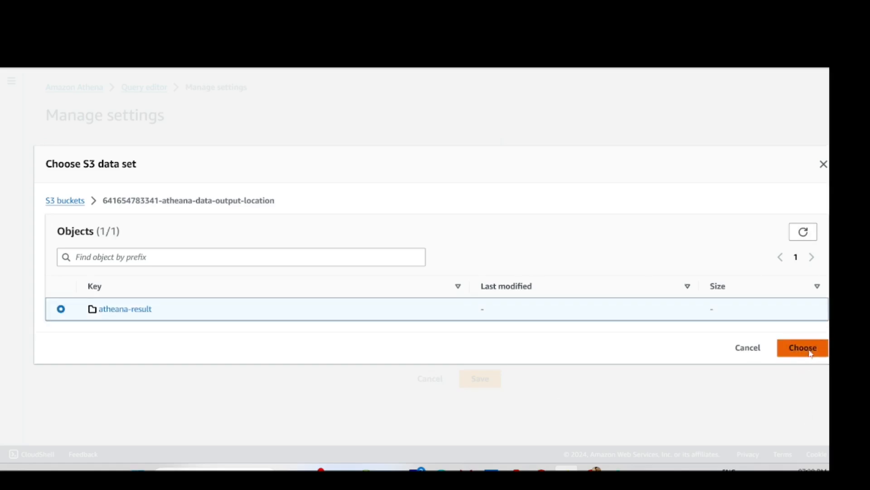
left_click(811, 353)
scroll(187, 272, "down", 1)
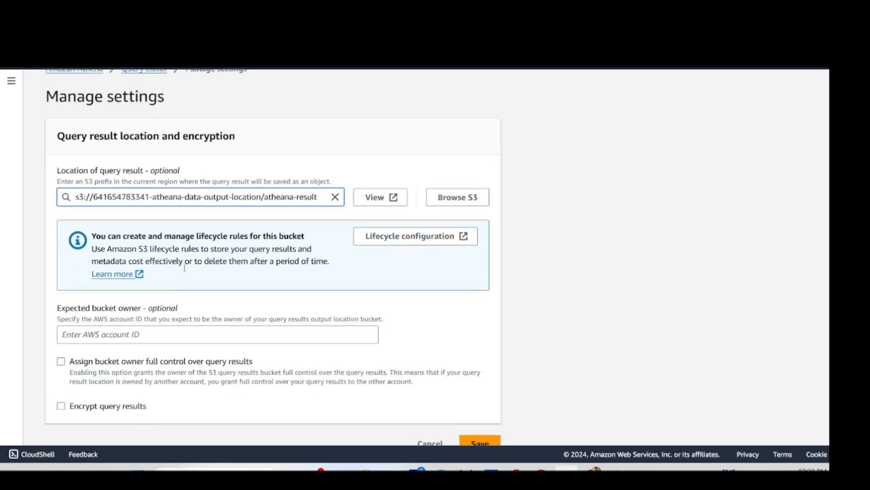
left_click(480, 425)
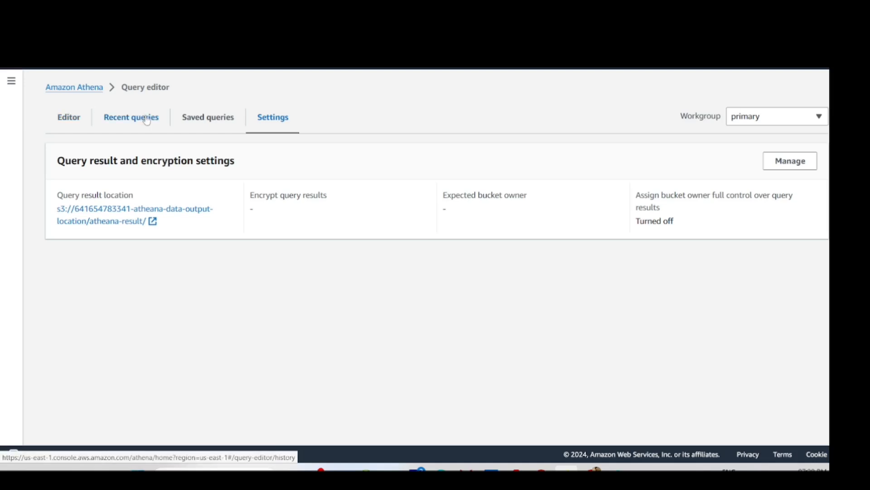
- Rerun the SELECT * query on glue_data_collection, which fails with access denied writing results
left_click(127, 121)
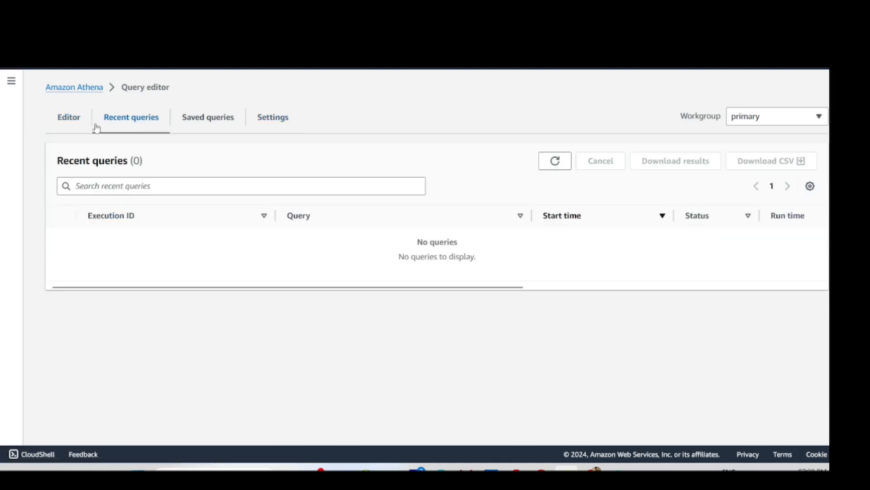
left_click(71, 125)
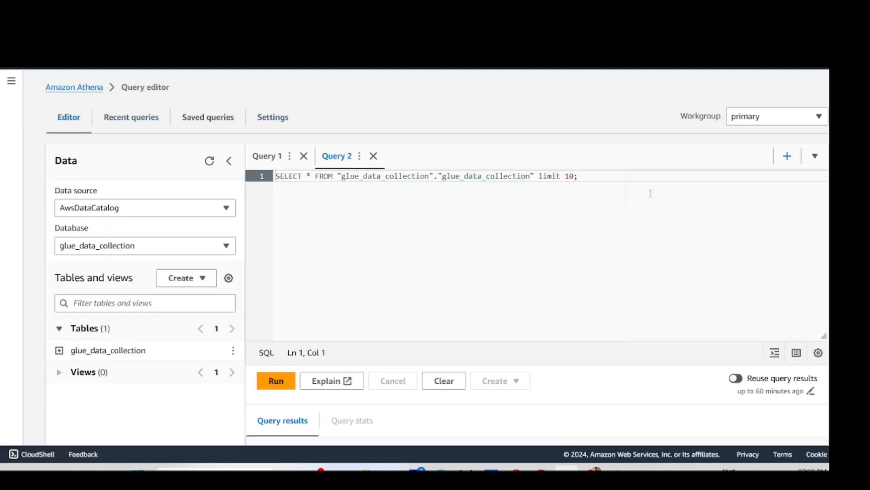
key("ctrl+a")
left_click(276, 381)
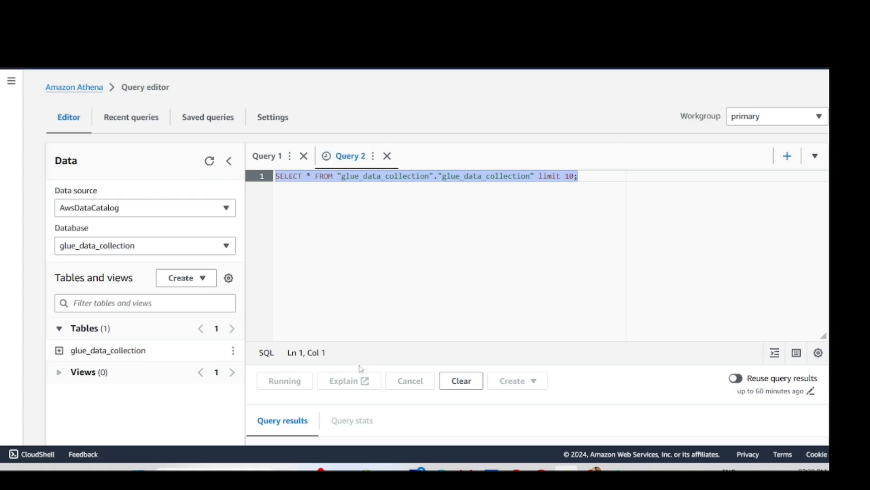
scroll(361, 368, "down", 3)
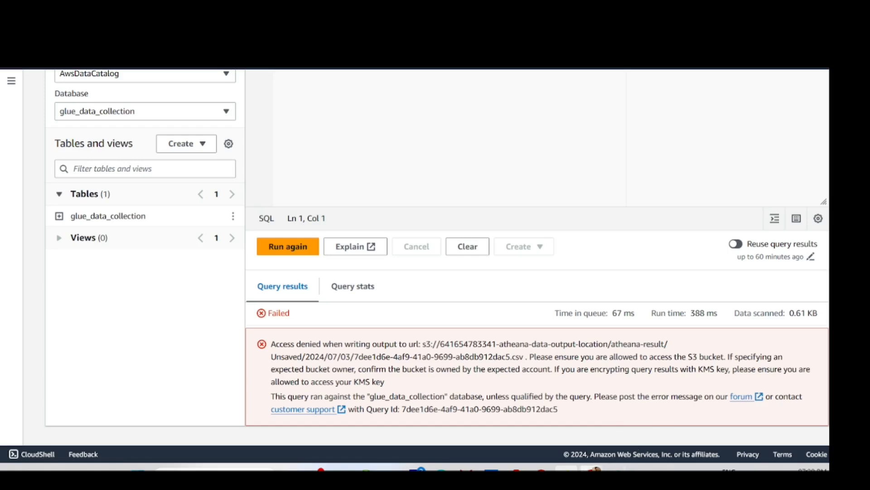
- Review data-engineer-group's three policies in IAM and open the glue bucket's contents in S3
mouse_move(594, 467)
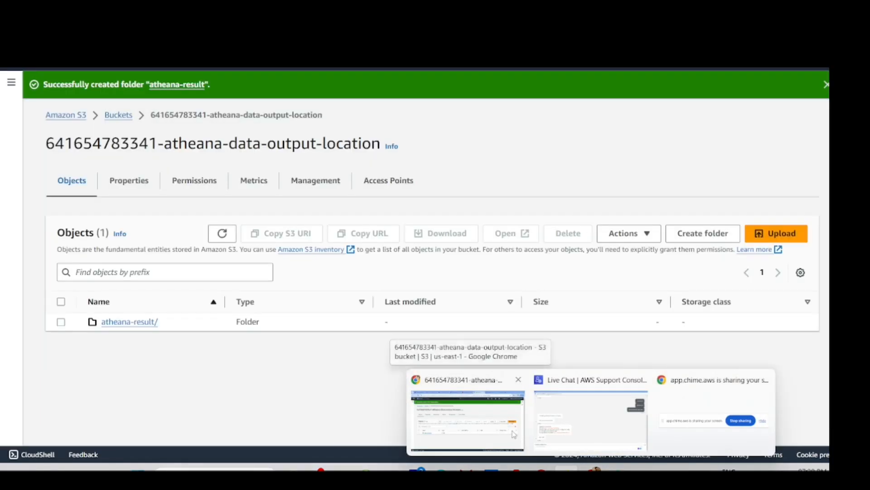
left_click(512, 435)
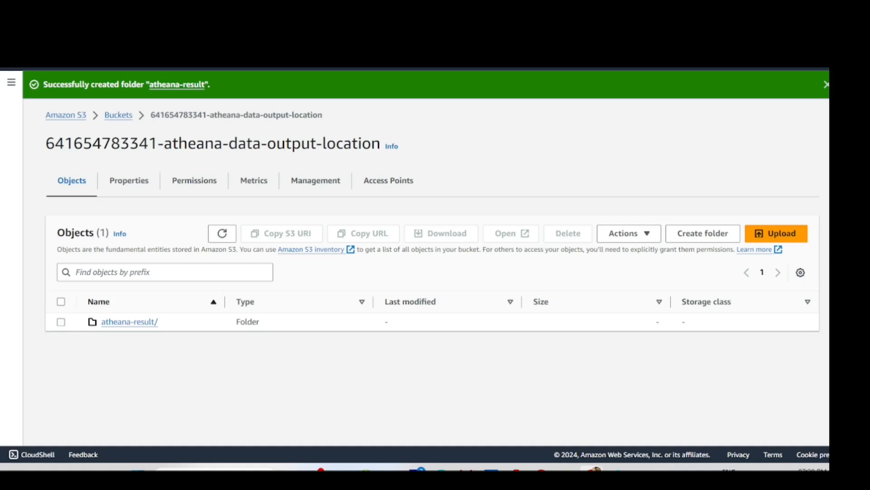
key("ctrl+Tab")
scroll(275, 341, "down", 1)
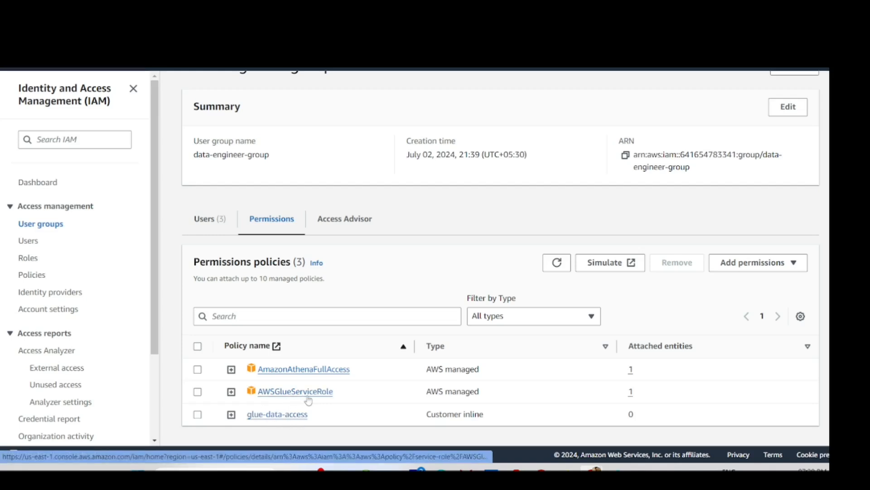
scroll(279, 265, "up", 2)
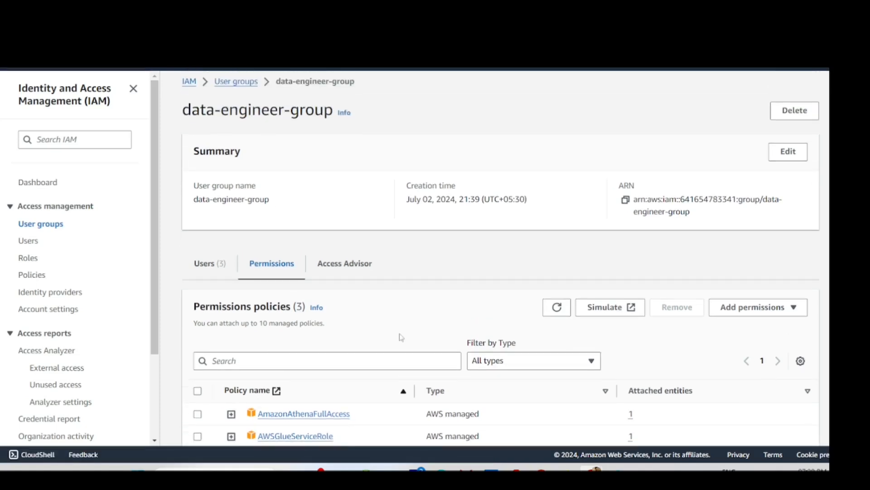
scroll(400, 337, "down", 2)
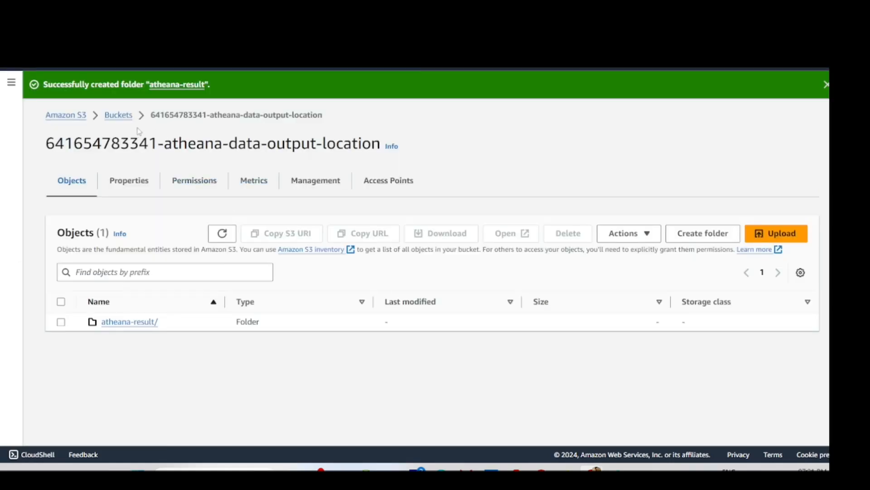
left_click(118, 115)
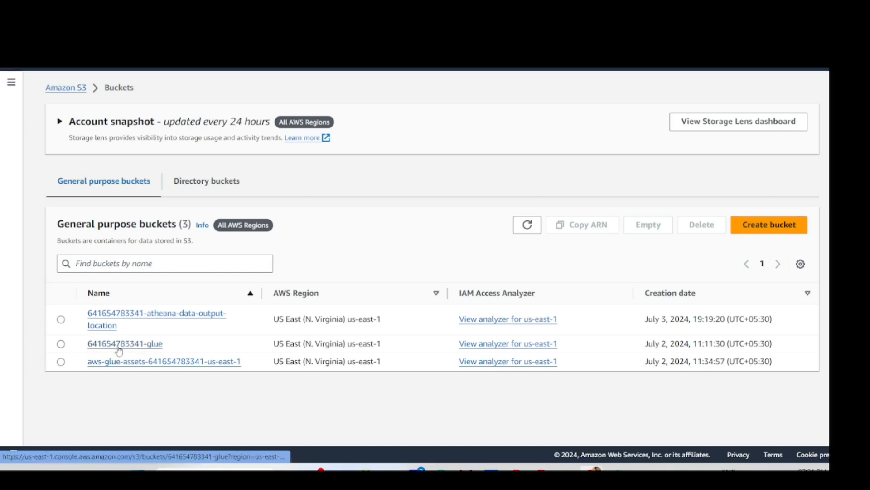
left_click(142, 345)
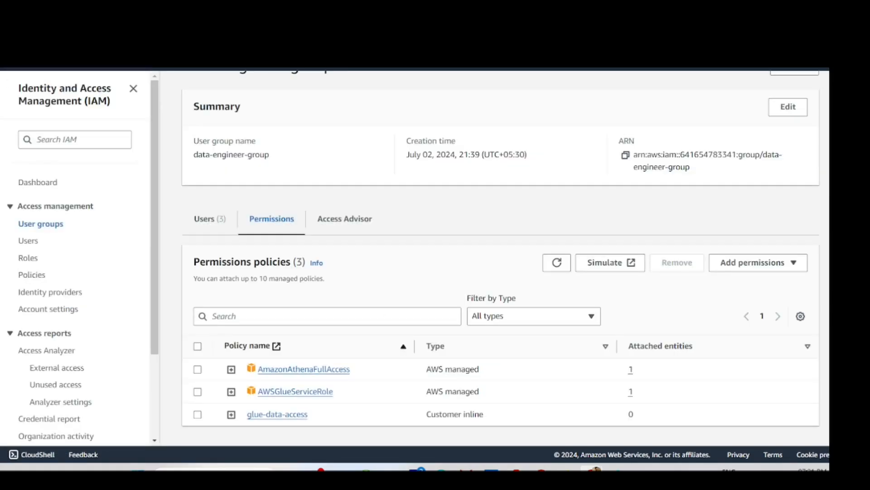
scroll(265, 186, "up", 1)
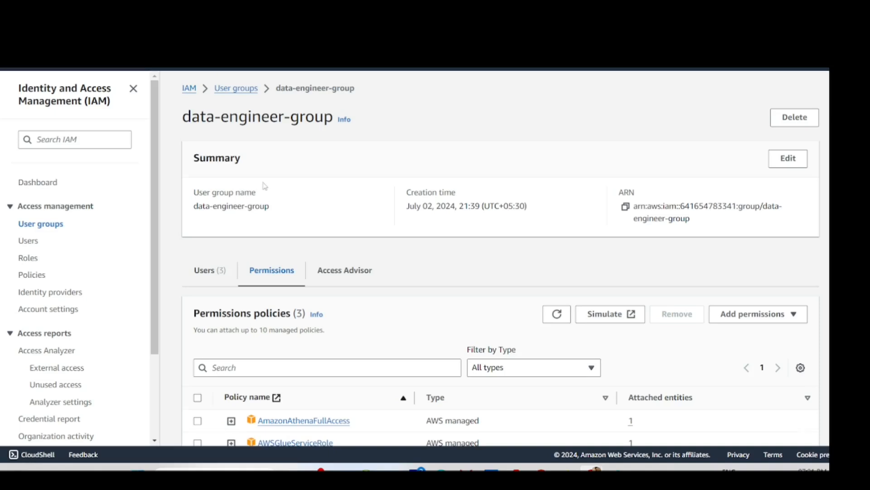
scroll(265, 186, "down", 1)
left_click(286, 419)
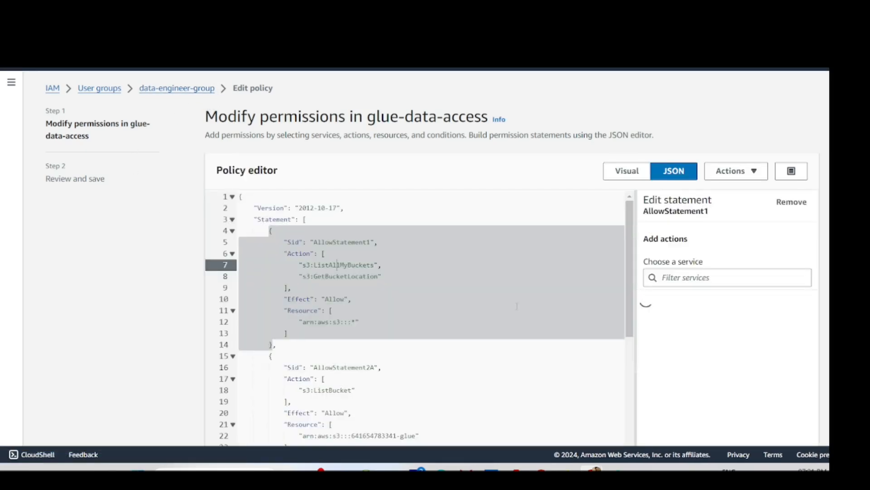
scroll(517, 306, "down", 9)
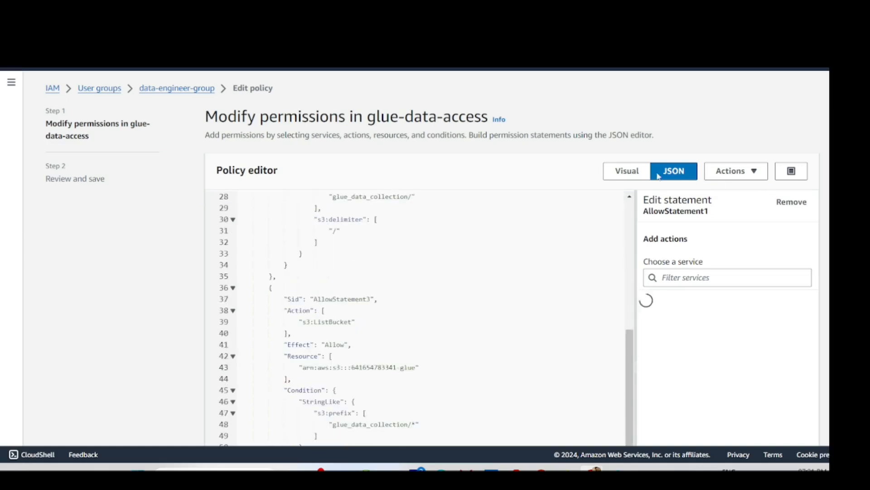
left_click(631, 172)
scroll(363, 279, "down", 2)
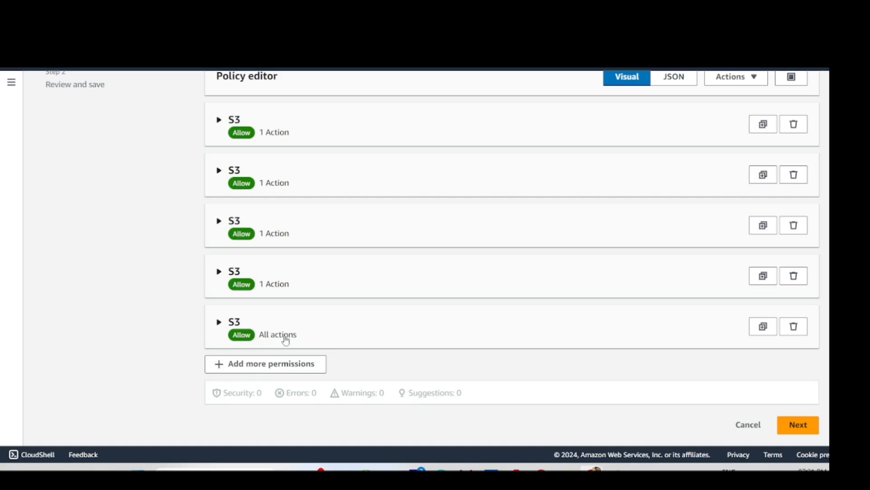
scroll(262, 319, "up", 2)
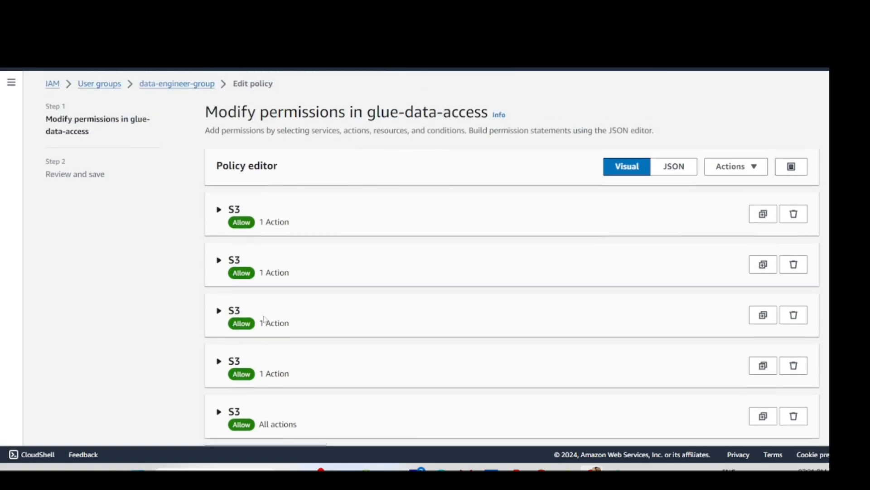
left_click(675, 168)
scroll(316, 342, "down", 3)
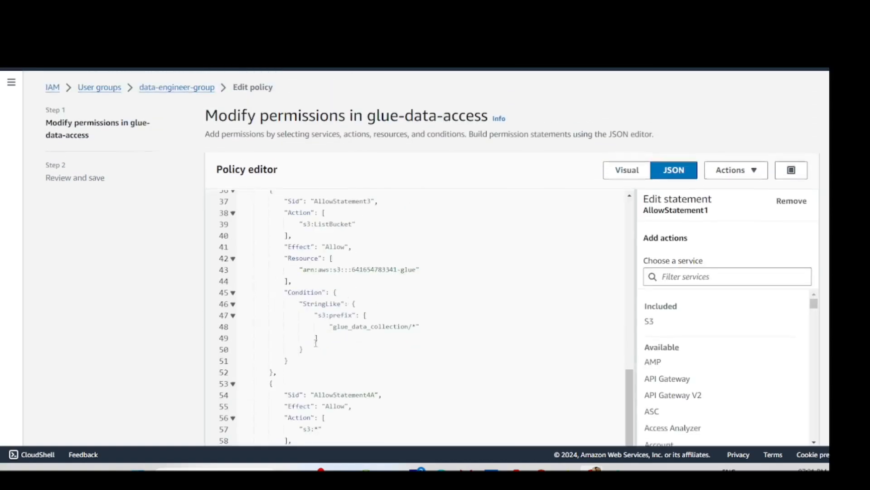
scroll(316, 342, "down", 4)
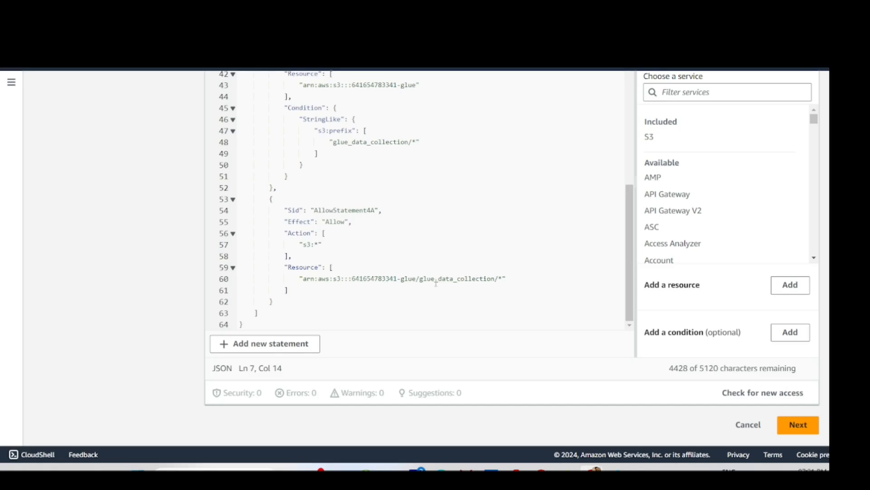
left_click_drag(507, 280, 409, 278)
left_click(472, 278)
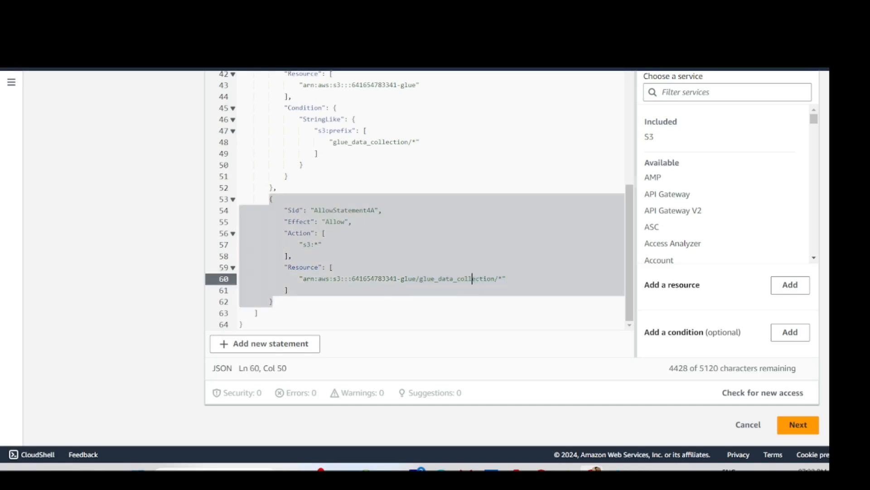
double_click(299, 233)
double_click(319, 245)
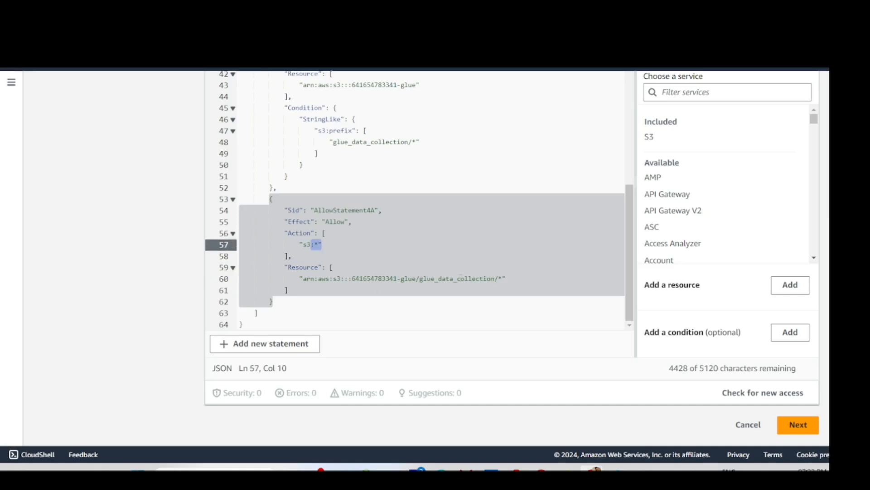
double_click(467, 278)
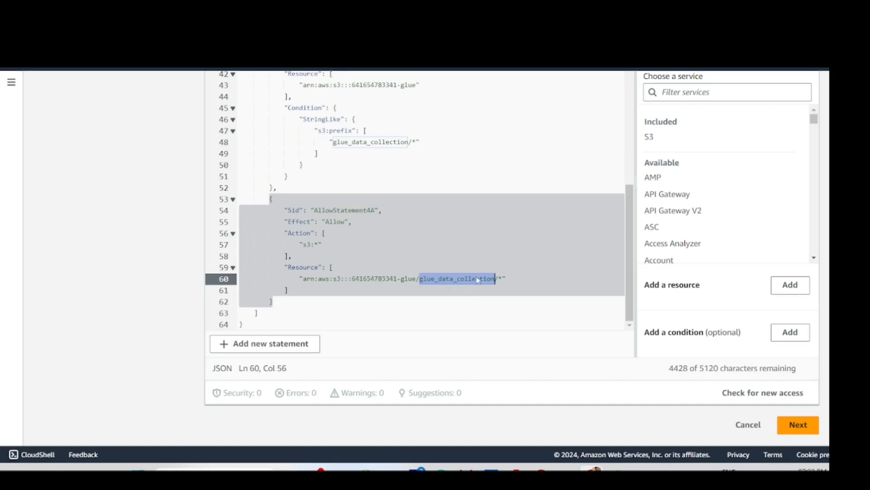
left_click_drag(505, 278, 303, 279)
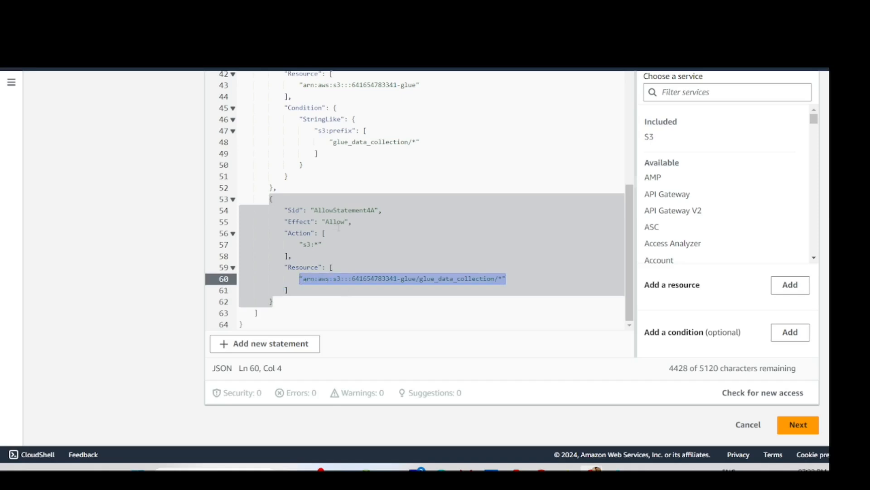
scroll(339, 227, "up", 1)
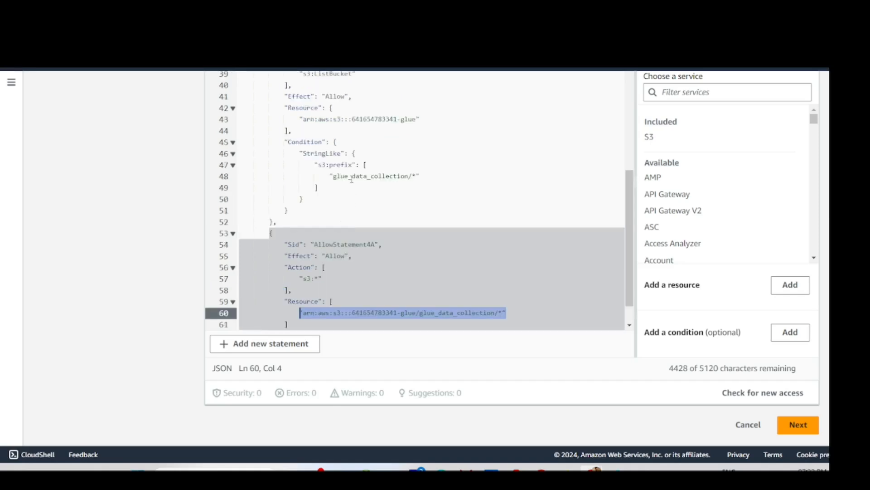
double_click(352, 177)
scroll(373, 195, "up", 2)
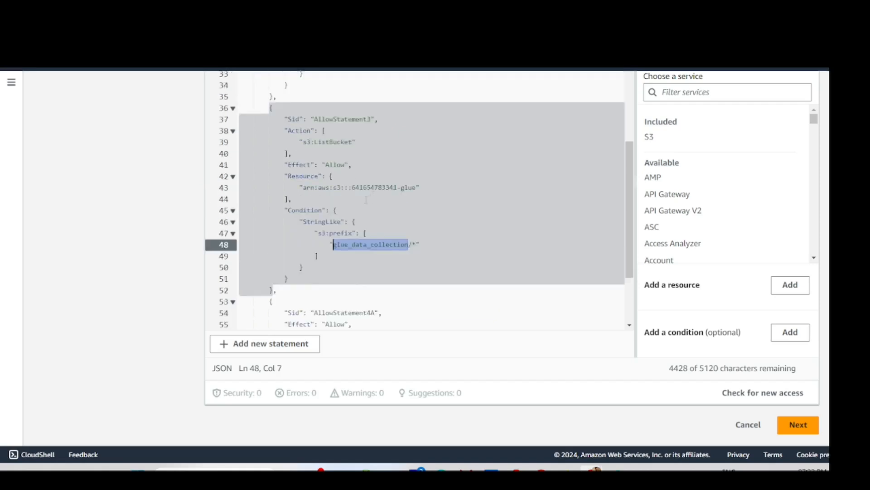
left_click(331, 249)
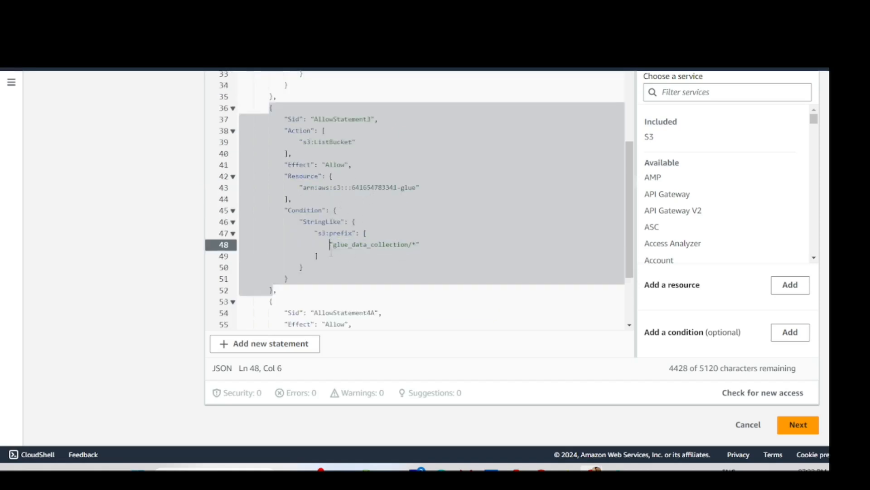
scroll(346, 224, "up", 1)
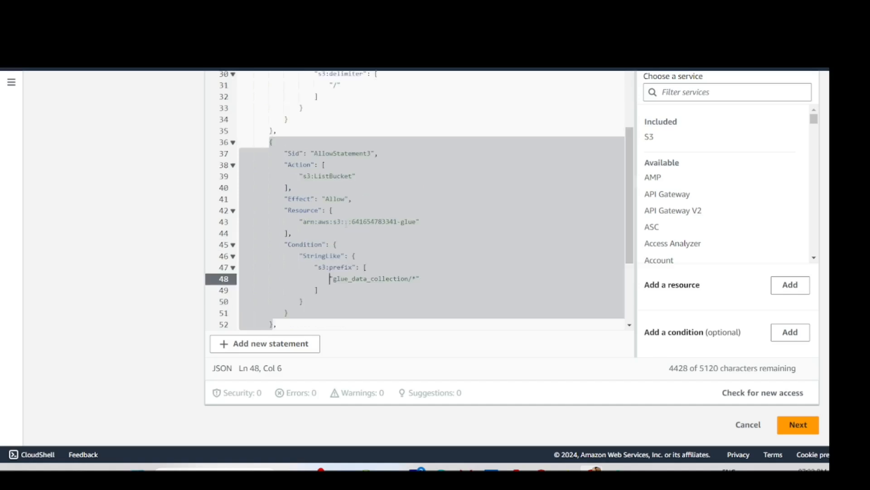
scroll(373, 224, "up", 1)
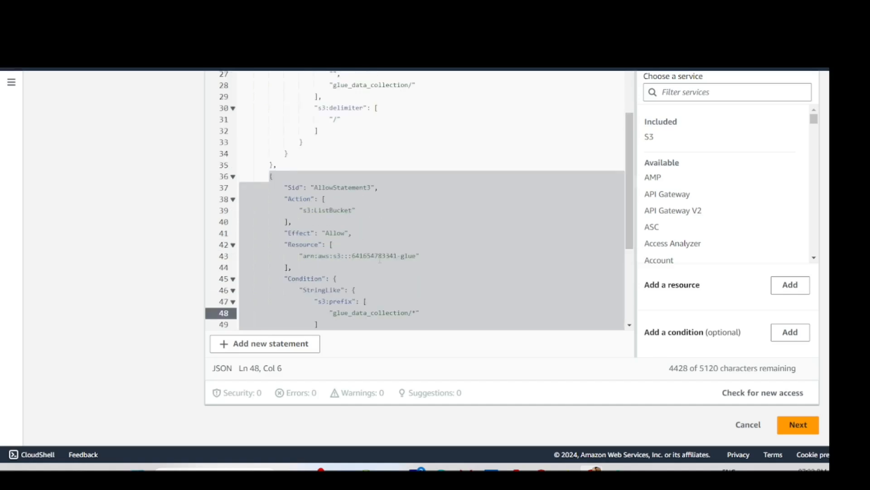
scroll(344, 271, "down", 5)
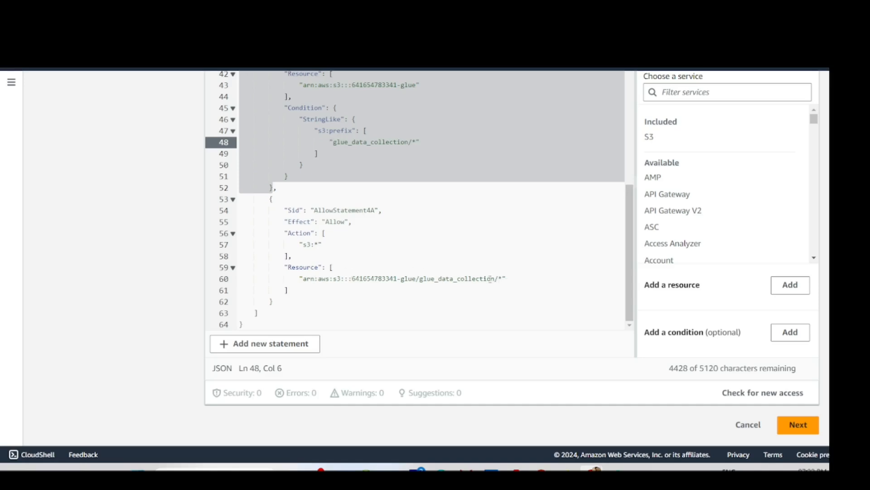
left_click_drag(284, 279, 465, 278)
left_click(388, 287)
key("Up")
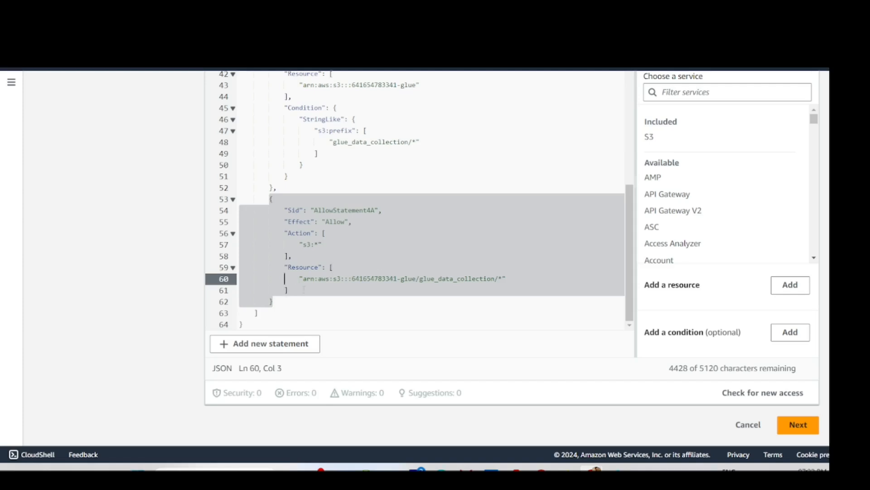
scroll(445, 225, "up", 15)
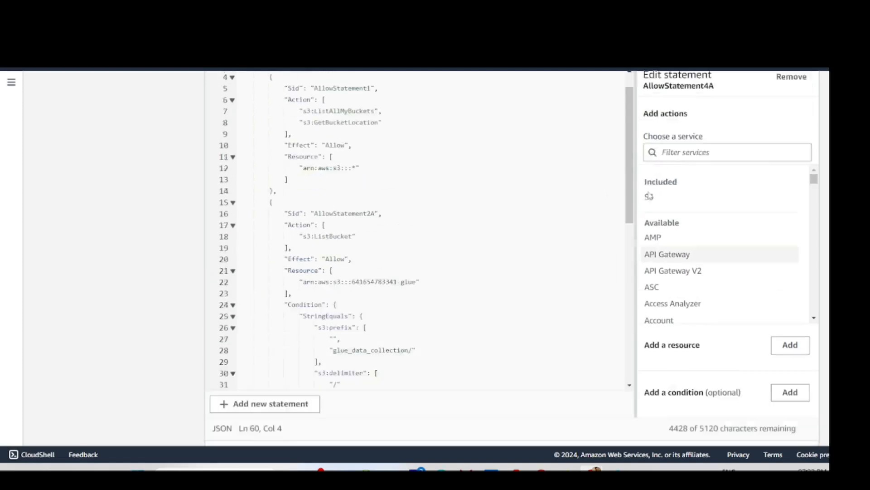
scroll(417, 272, "down", 15)
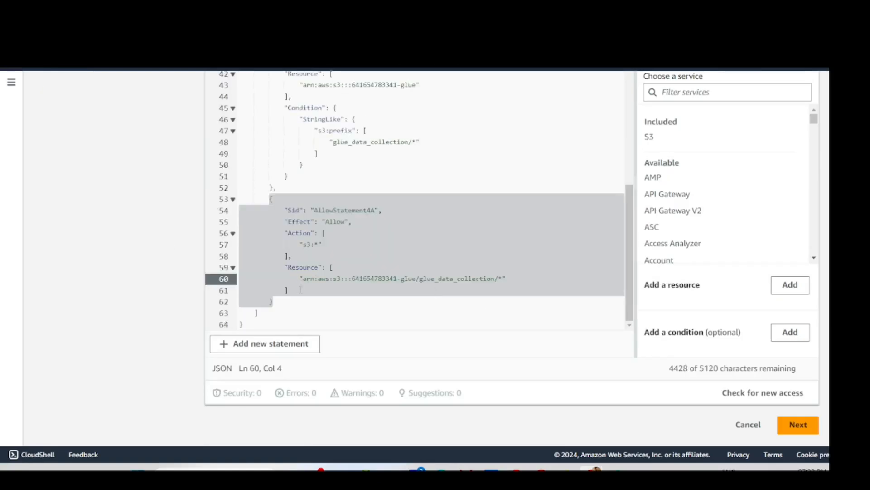
type("[")
- Duplicate the glue_data_collection ARN as a second entry in AllowStatement4A's Resource list
left_click(527, 282)
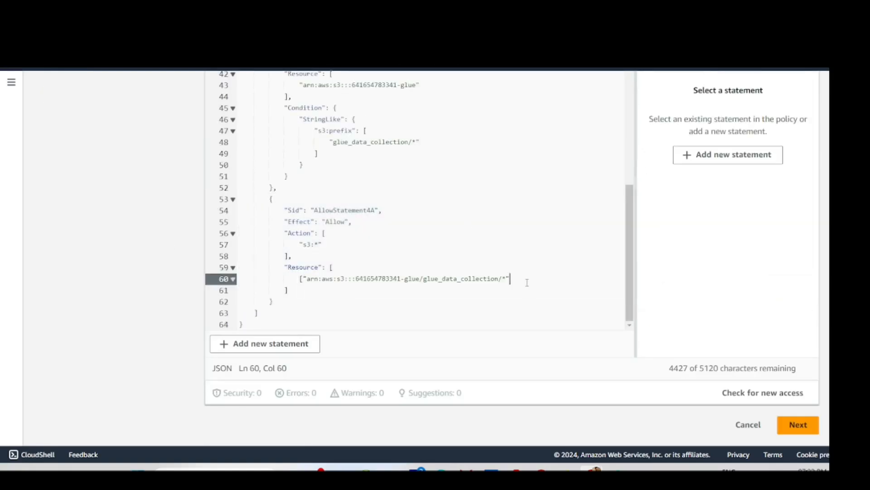
type("]")
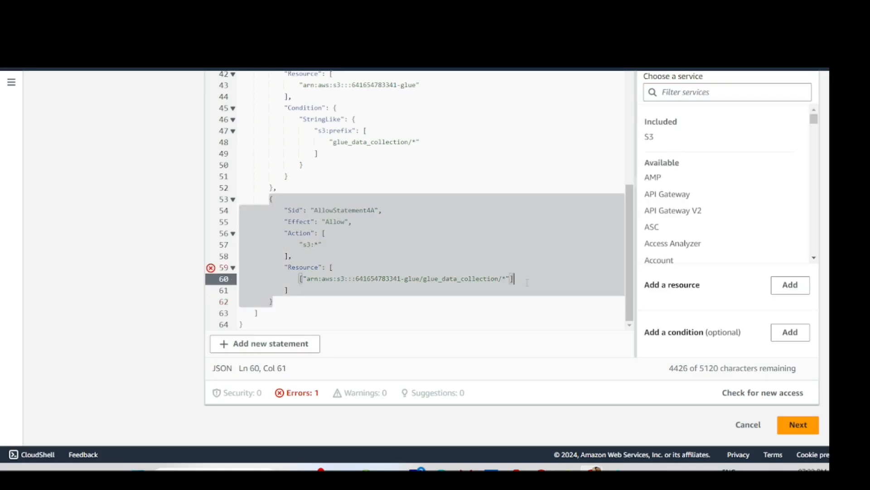
key("ctrl+z")
key("ctrl+z")
left_click(510, 279)
type(",")
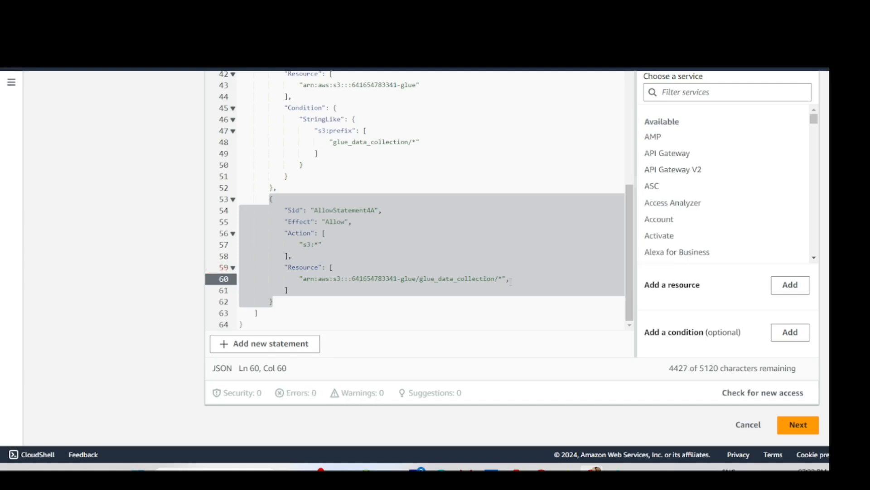
type("\"\"")
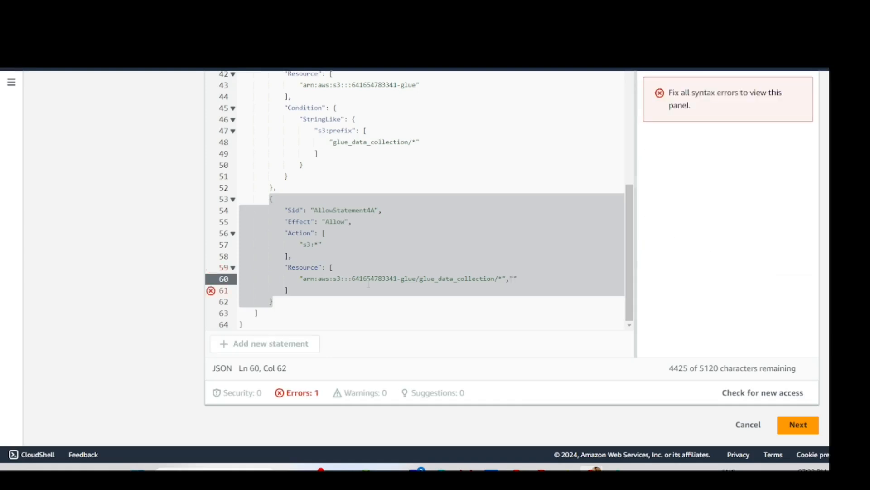
left_click_drag(303, 279, 503, 278)
key("ctrl+c")
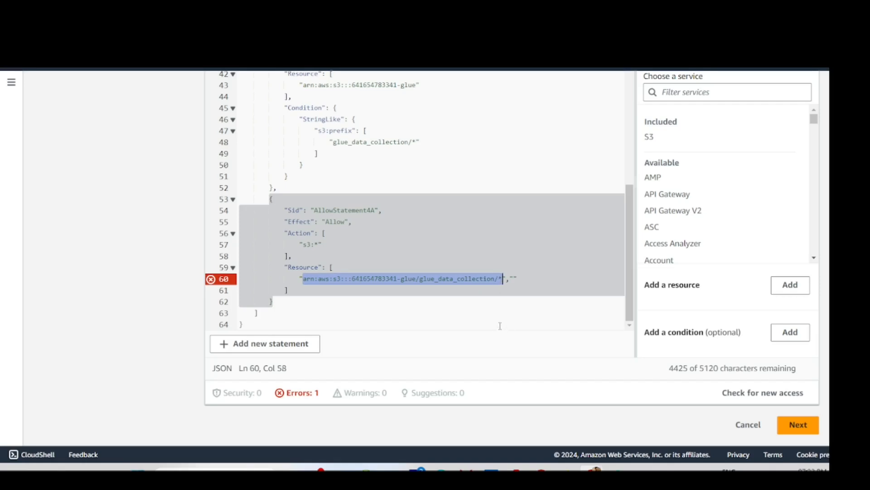
left_click(515, 279)
key("ctrl+v")
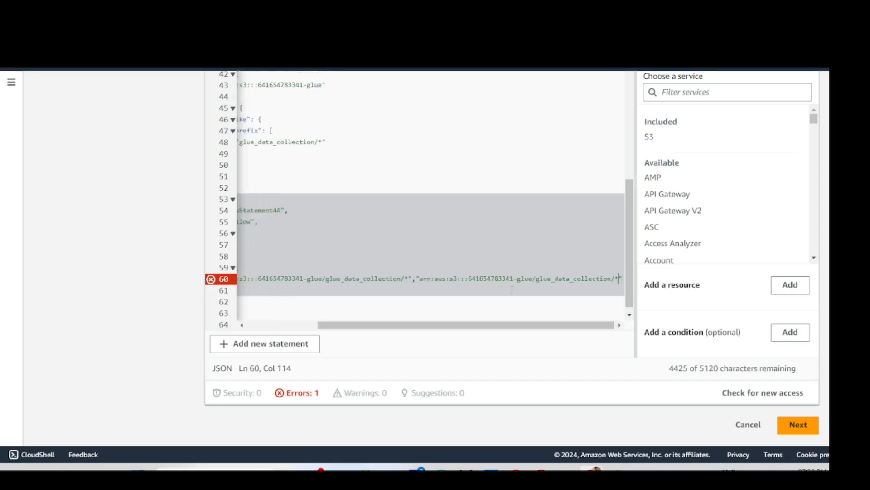
- Change the second ARN's folder from glue_data_collection to output
left_click(555, 280)
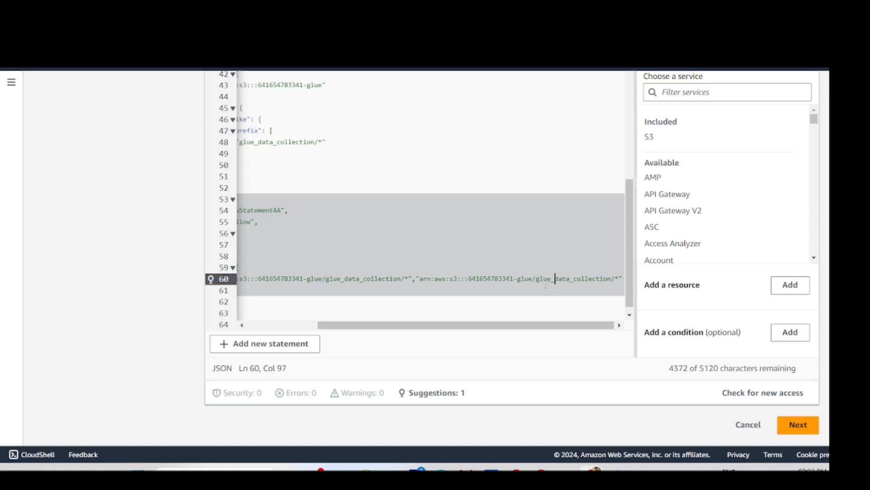
left_click_drag(538, 278, 608, 280)
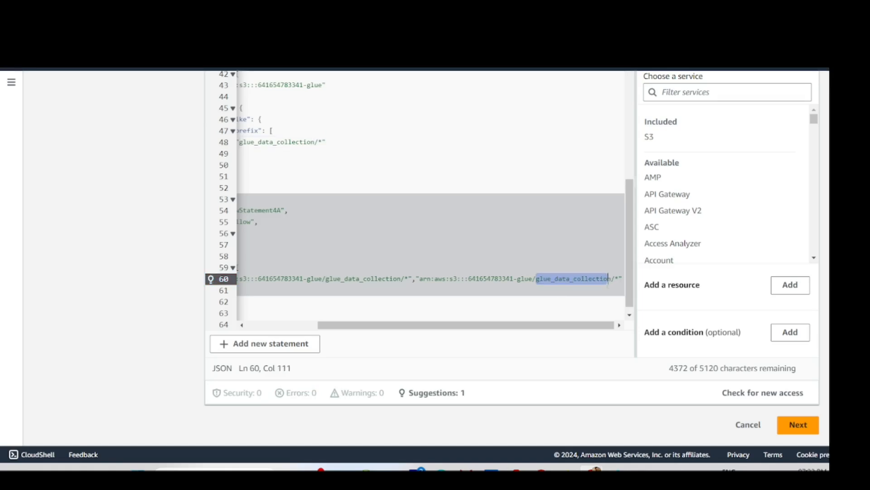
type("tput")
scroll(557, 315, "down", 1)
left_click_drag(511, 325, 385, 324)
scroll(395, 245, "up", 1)
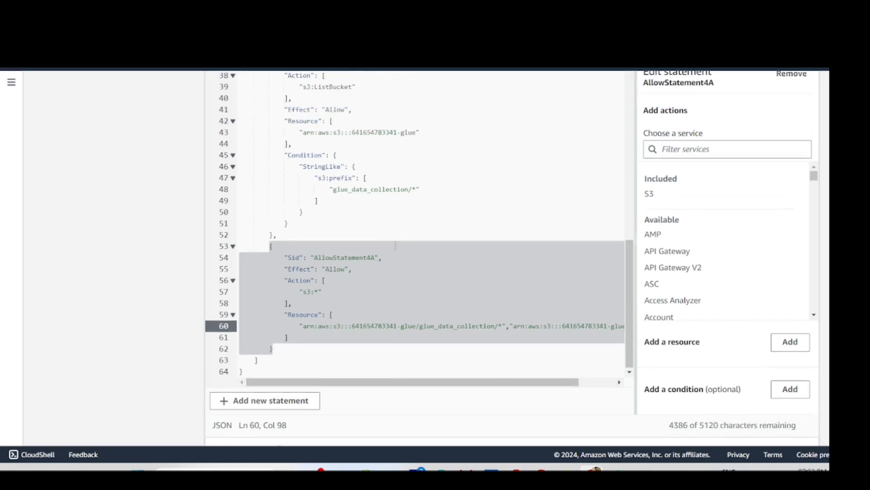
scroll(395, 245, "down", 1)
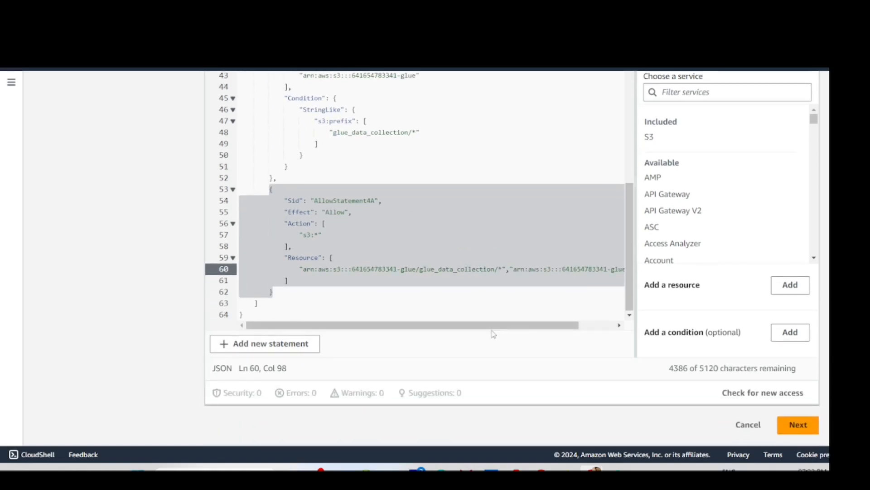
mouse_move(542, 324)
left_mouse_down()
mouse_move(578, 325)
mouse_move(542, 325)
left_mouse_up()
- Append "output/" after glue_data_collection/ in AllowStatement3's s3:prefix list on line 48
scroll(235, 175, "up", 3)
scroll(234, 175, "up", 1)
scroll(234, 175, "down", 2)
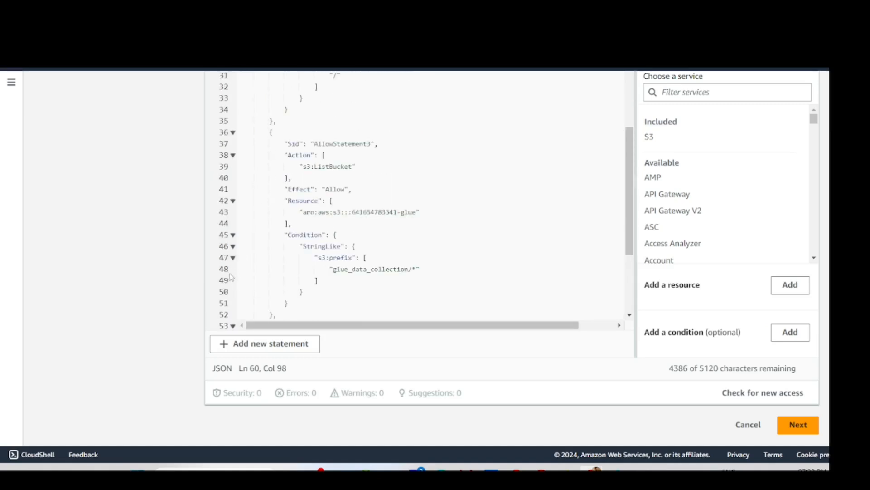
double_click(367, 272)
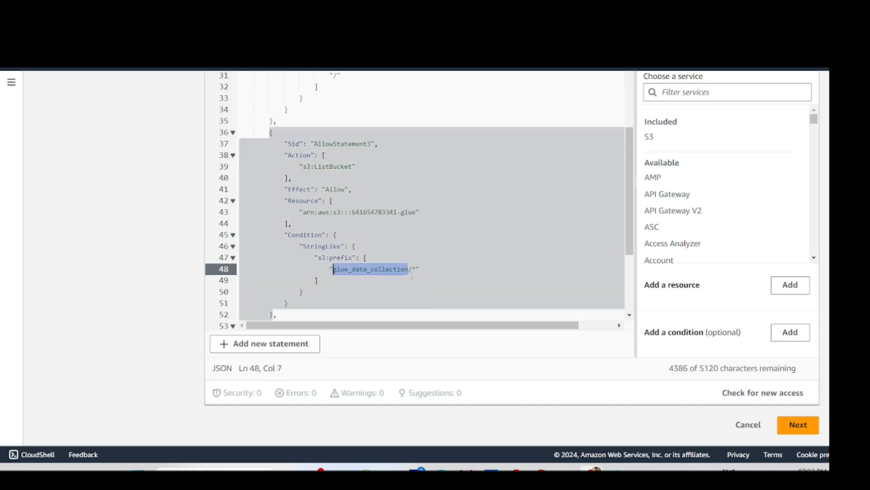
left_click(426, 271)
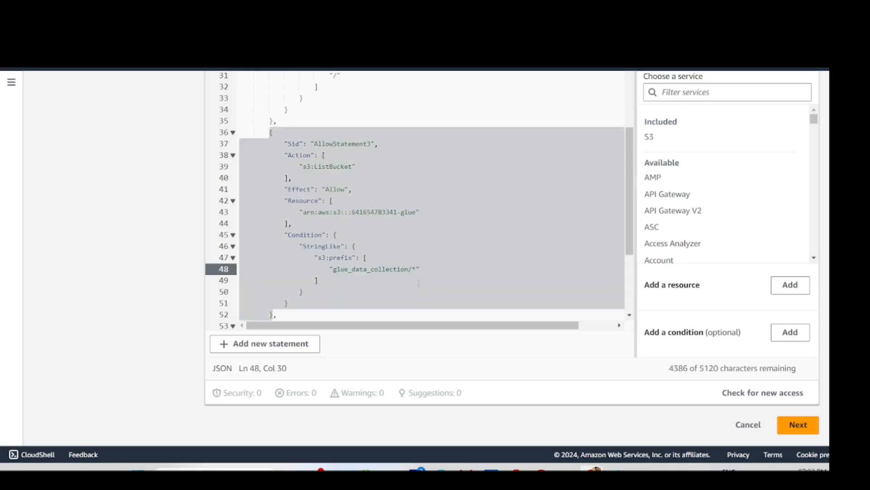
type(",")
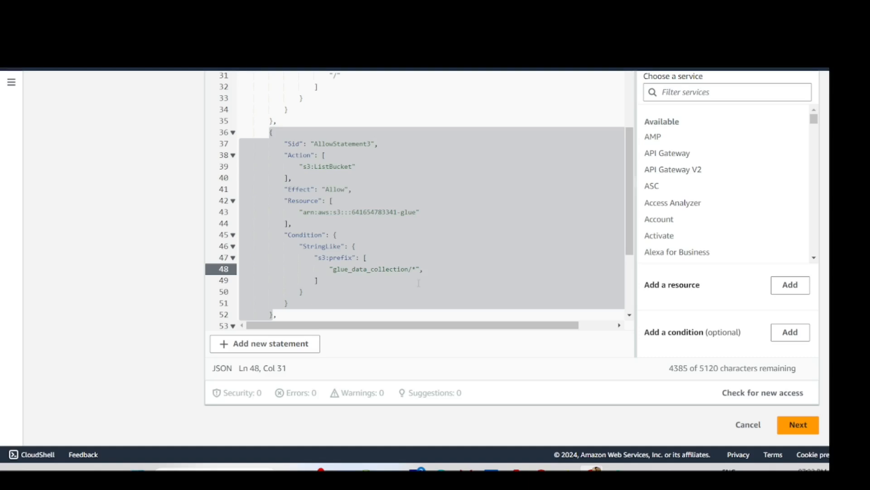
type("\"\"")
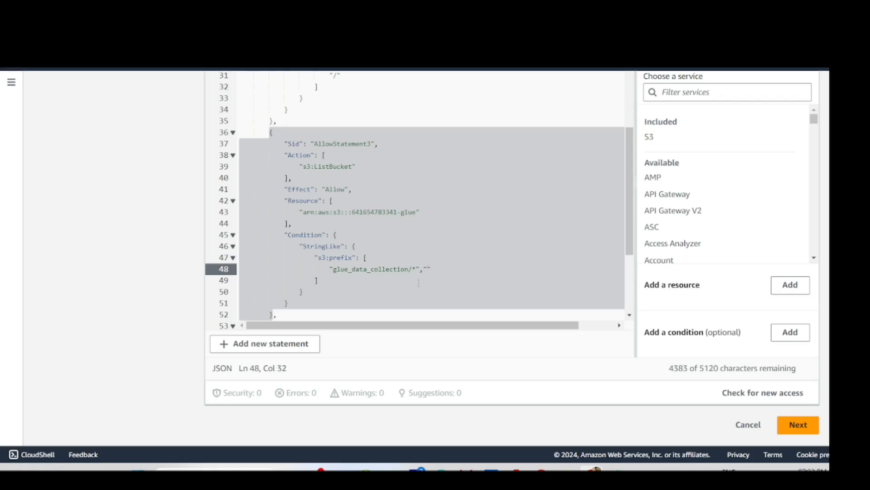
type("out")
type("put/")
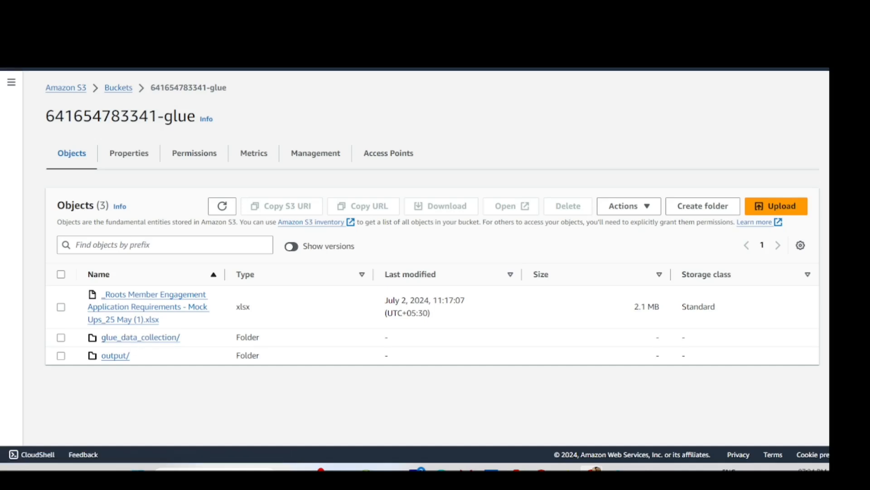
- Back in the policy JSON editor, close the entry with *" and review the statements and resources
left_click(458, 9)
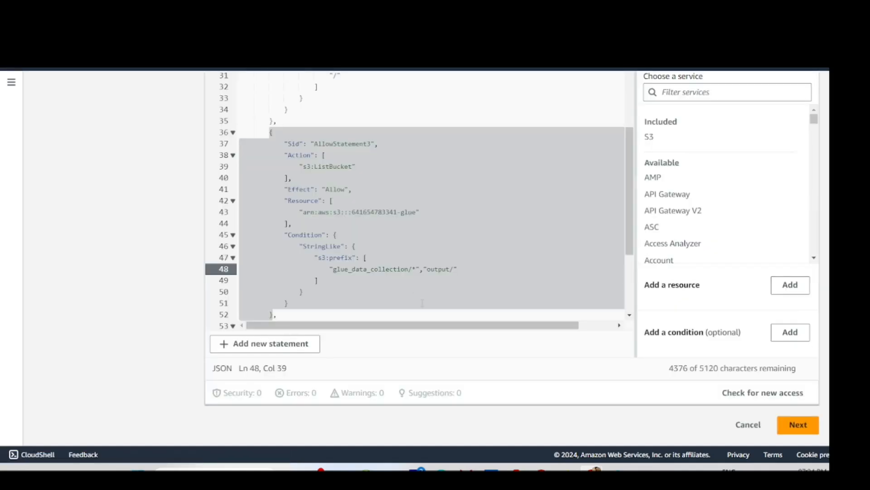
type("*\"")
scroll(366, 179, "up", 4)
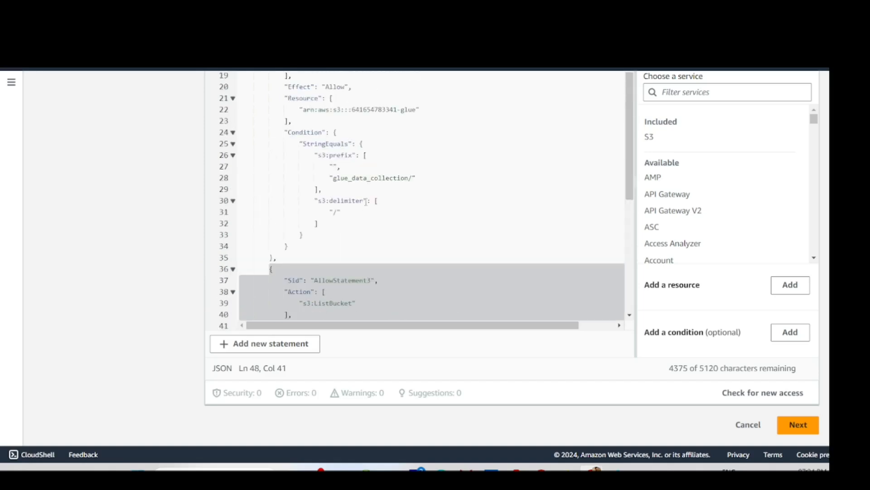
double_click(366, 179)
scroll(354, 183, "up", 4)
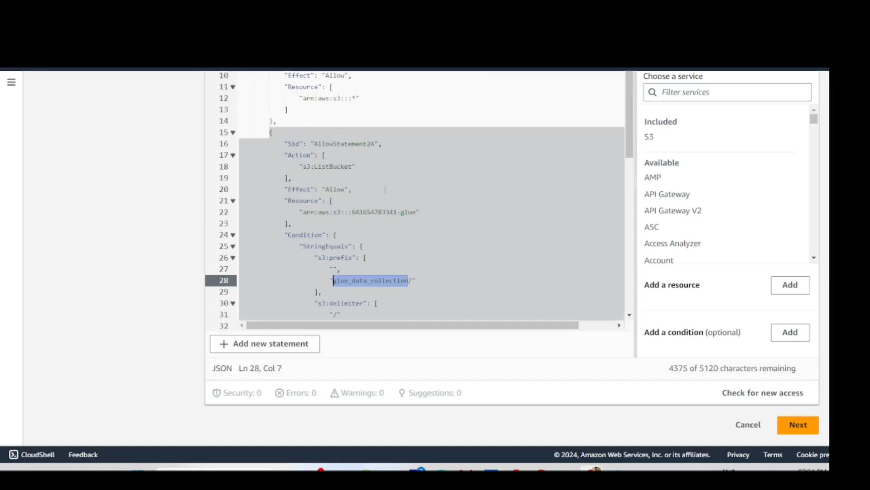
scroll(348, 187, "up", 5)
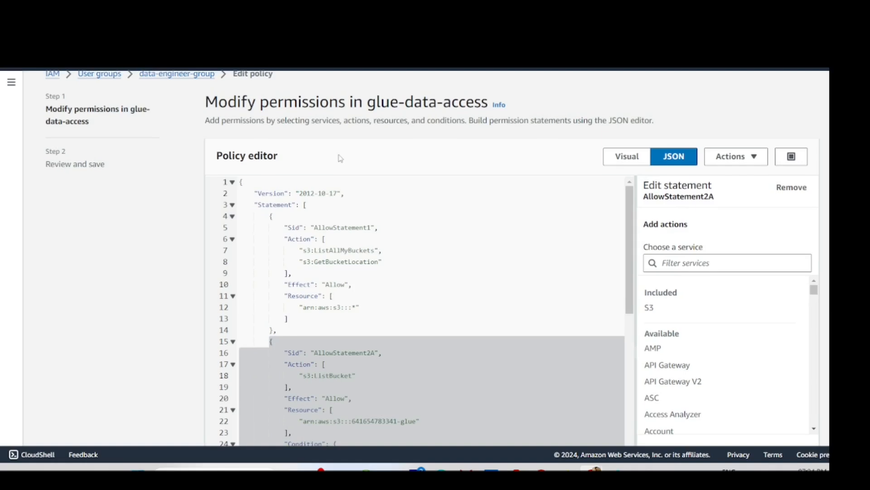
double_click(287, 205)
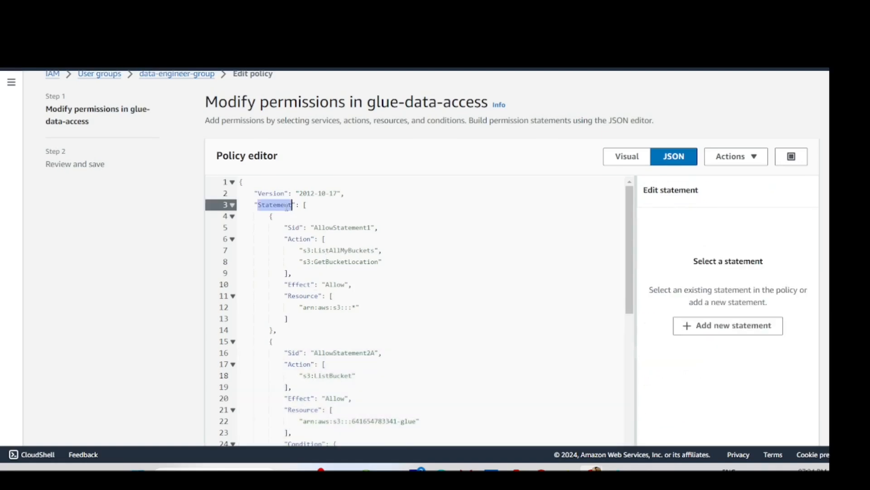
double_click(308, 250)
scroll(336, 321, "down", 2)
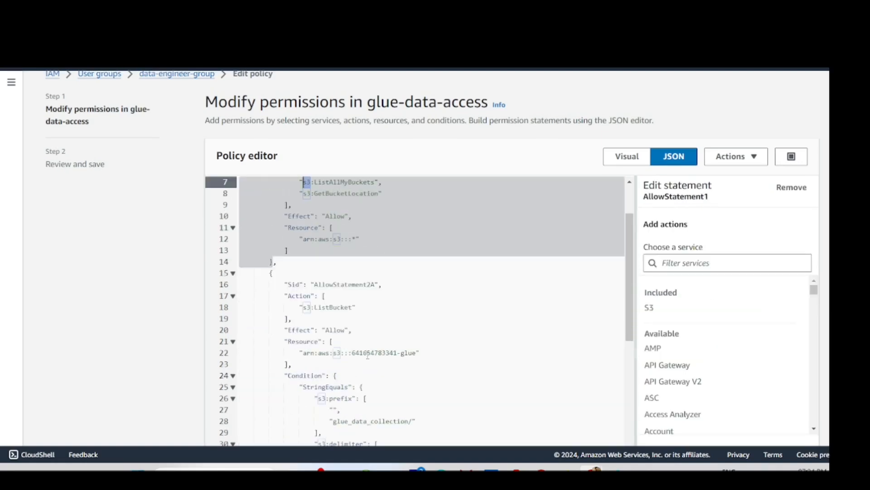
double_click(367, 354)
scroll(368, 355, "down", 2)
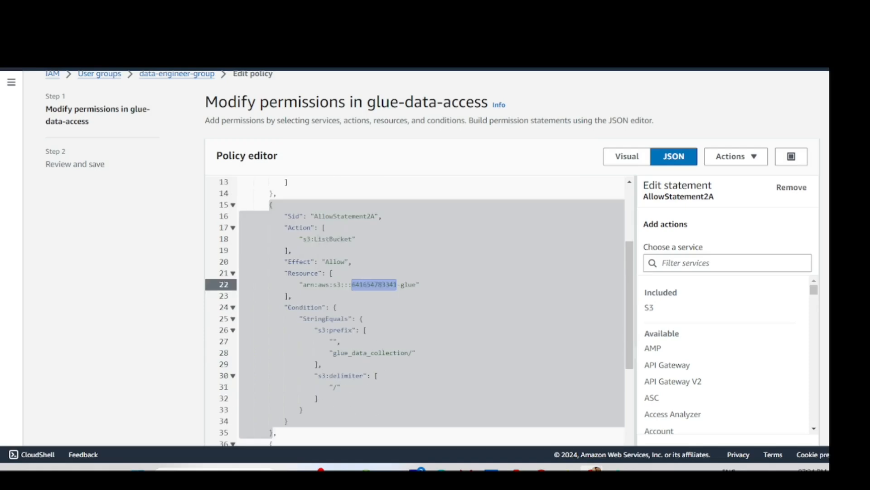
scroll(355, 342, "down", 2)
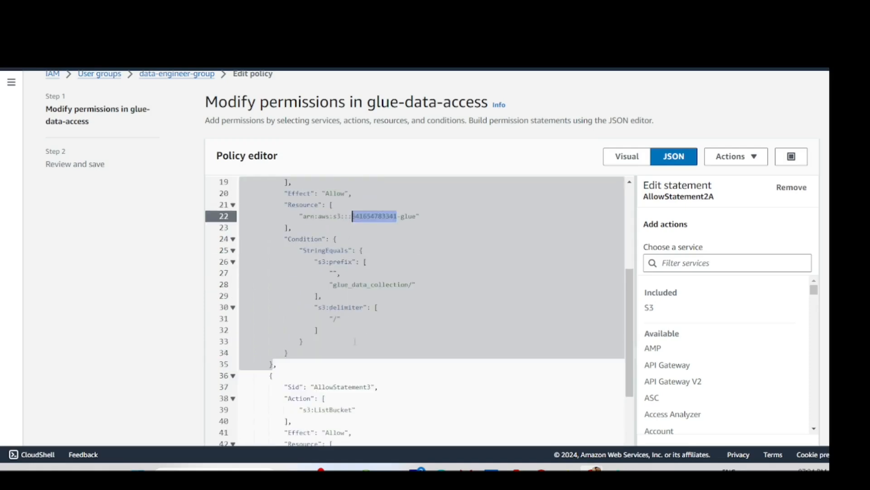
- Add a comma and an output prefix after "glue_data_collection/" in AllowStatement2A on line 28
left_click(414, 284)
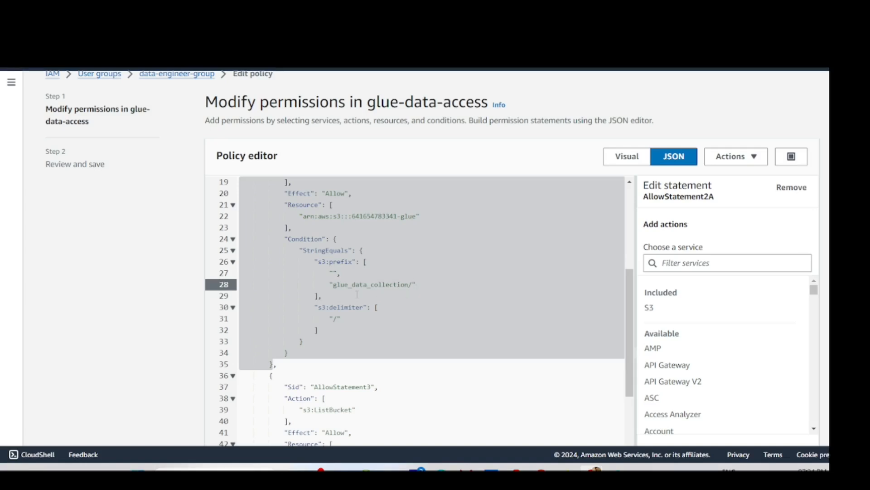
left_click(422, 286)
double_click(350, 293)
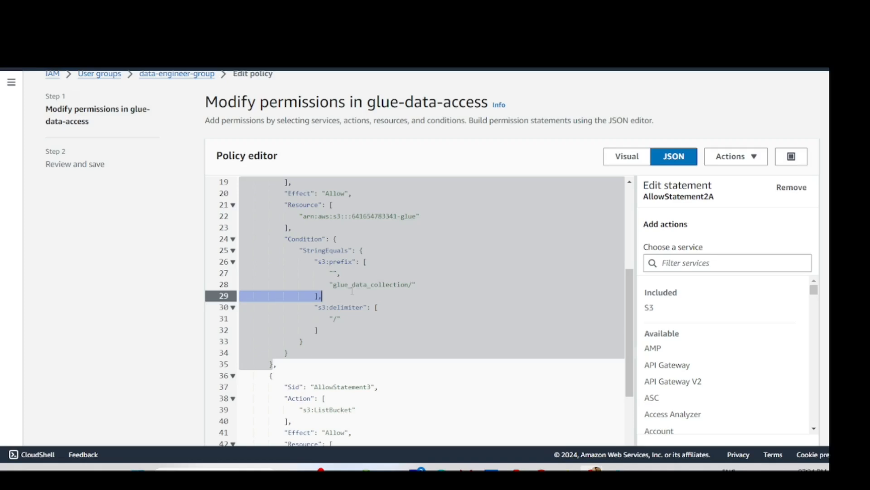
double_click(350, 284)
left_click(420, 285)
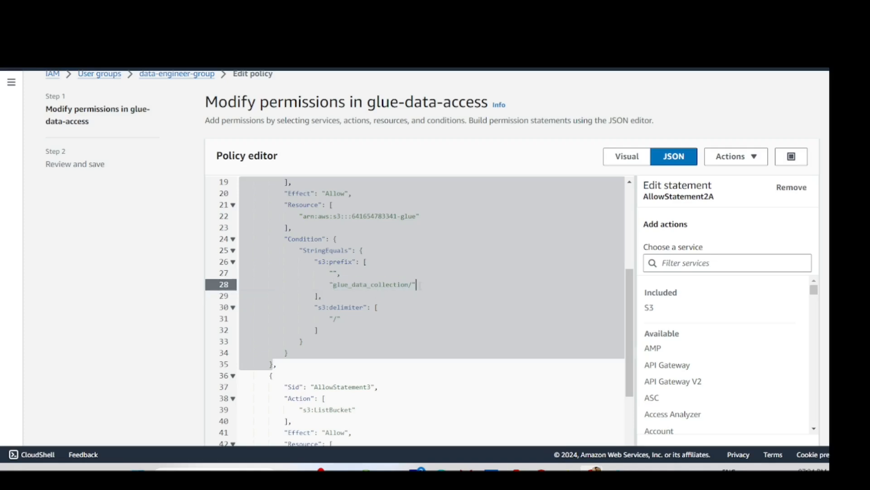
type(",")
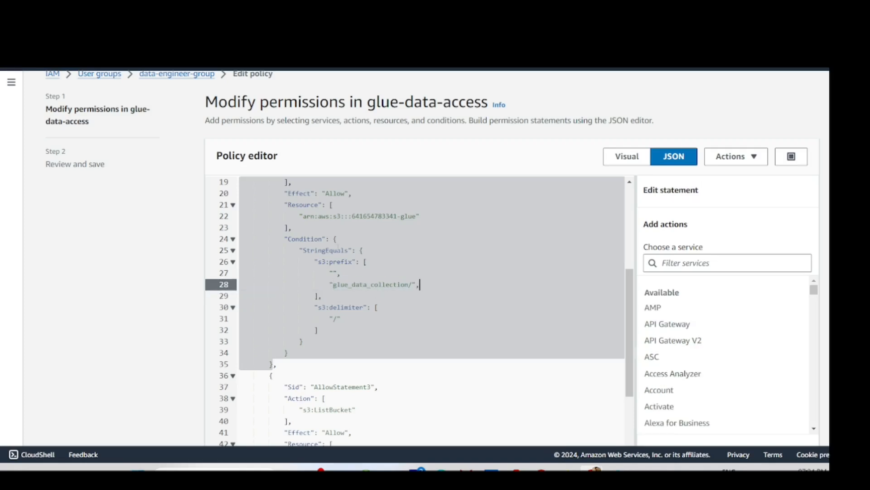
mouse_move(330, 284)
left_mouse_down()
mouse_move(317, 295)
mouse_move(412, 285)
left_mouse_up()
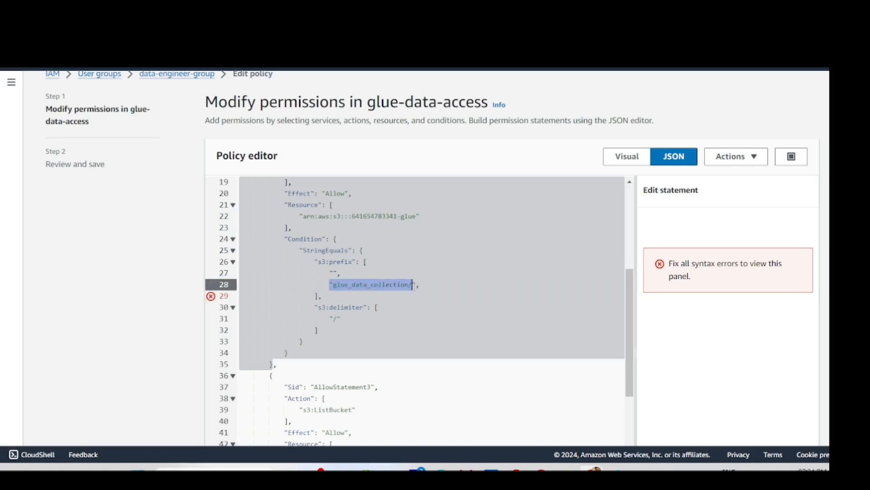
left_click(420, 284)
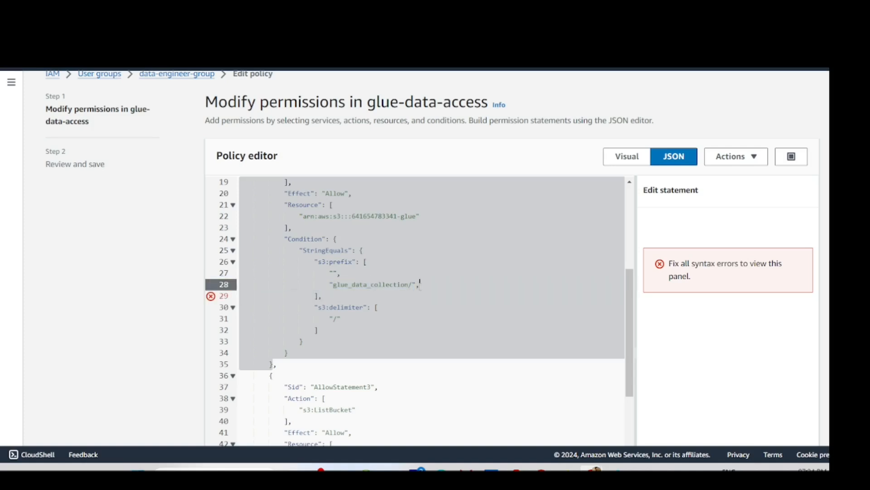
type("\"\"/")
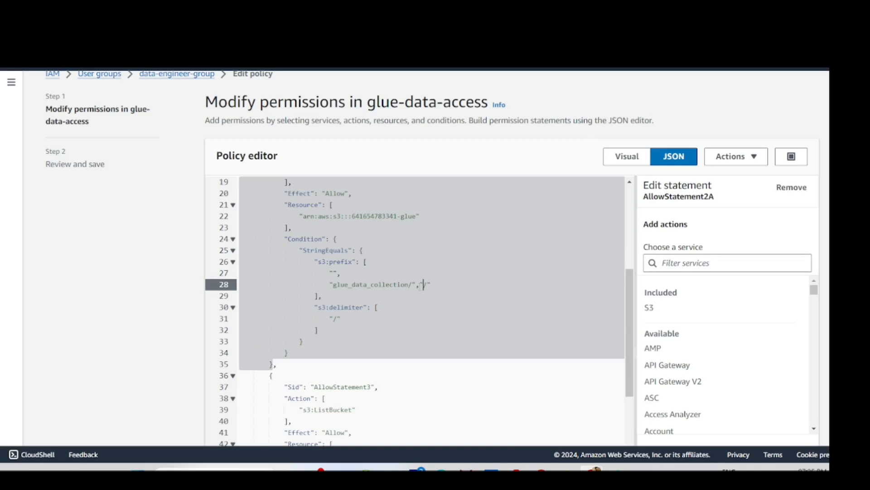
type("output")
- Check the edited glue-data-access JSON, go to Review and save, and save changes
scroll(487, 264, "down", 6)
scroll(460, 388, "up", 9)
scroll(494, 328, "up", 4)
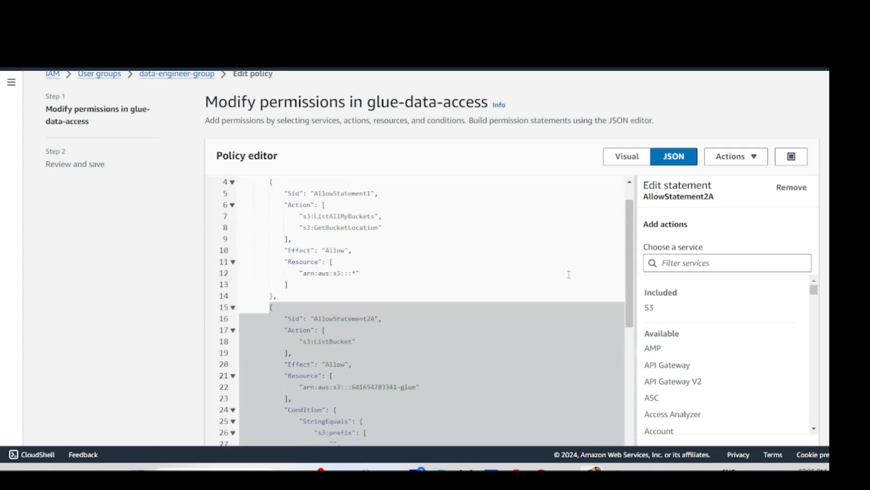
scroll(612, 235, "down", 12)
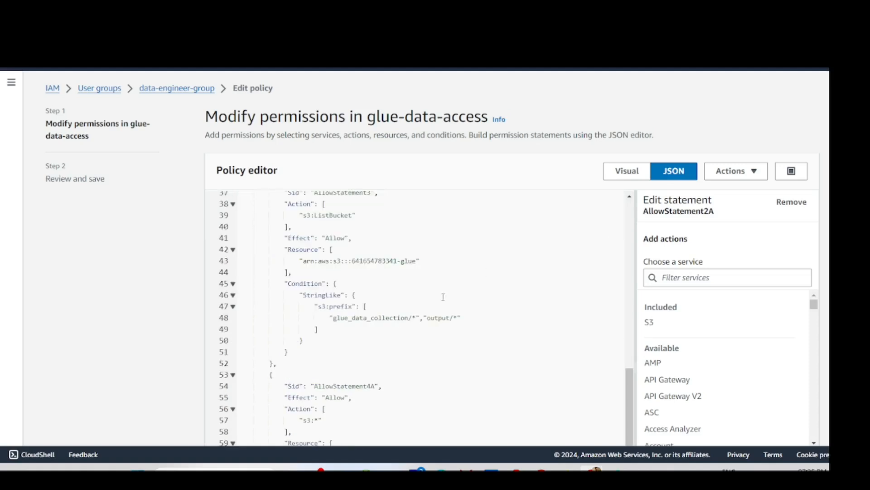
scroll(748, 210, "down", 8)
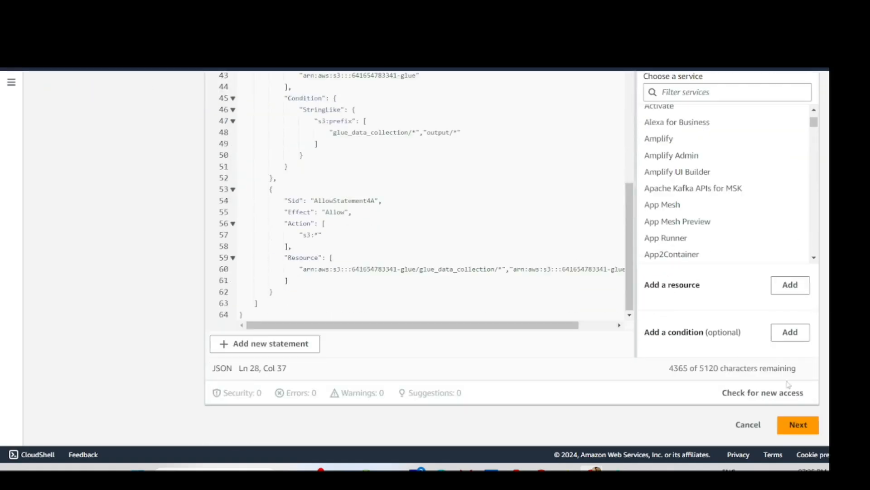
left_click(799, 428)
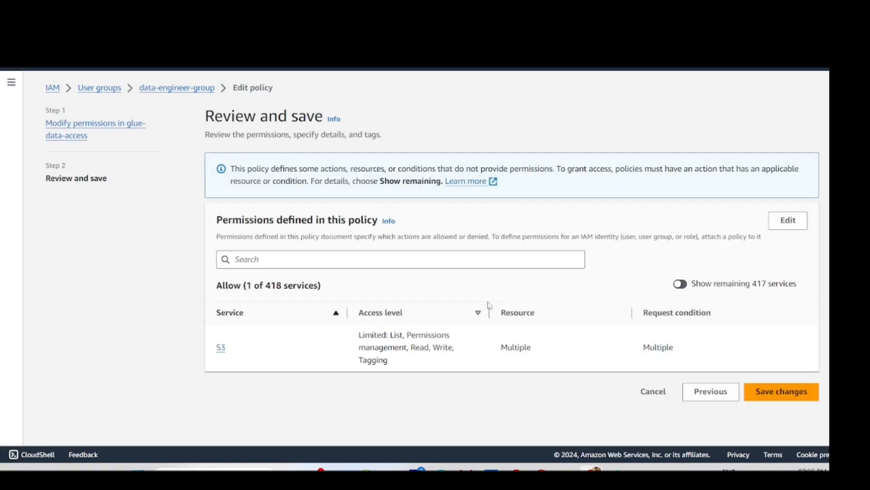
left_click(783, 394)
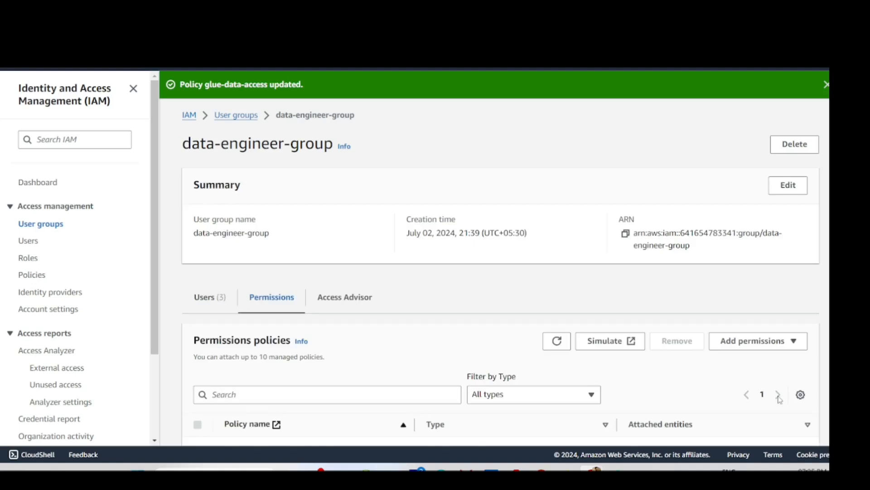
- Look over data-engineer-group's three attached permissions policies
scroll(541, 271, "down", 2)
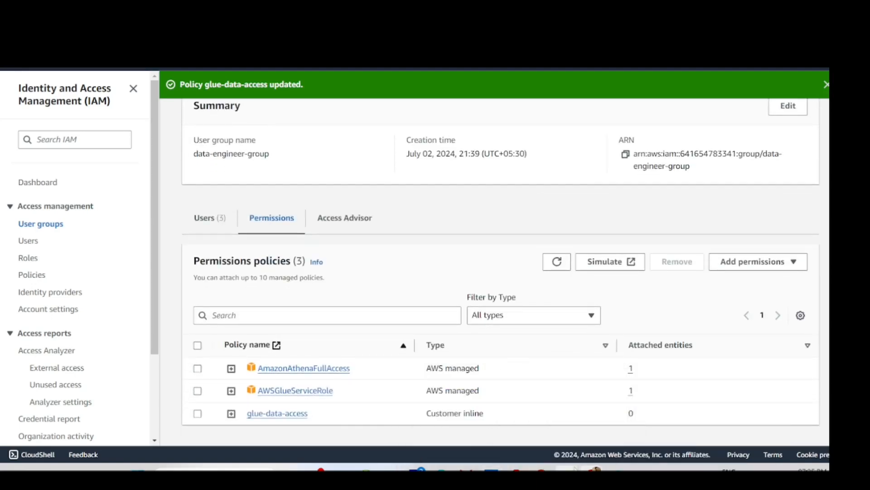
mouse_move(586, 468)
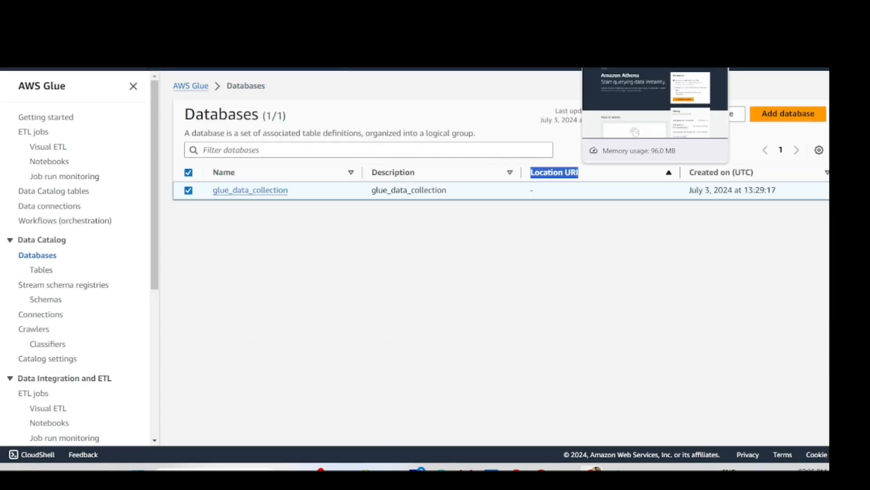
- Rerun the glue_data_collection query in Athena and refresh the Data panel; access is still denied
left_click(610, 10)
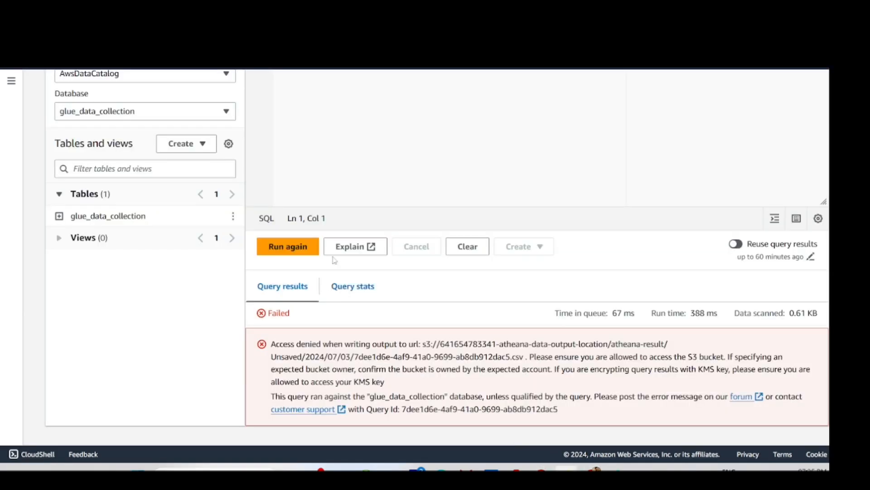
scroll(331, 244, "up", 3)
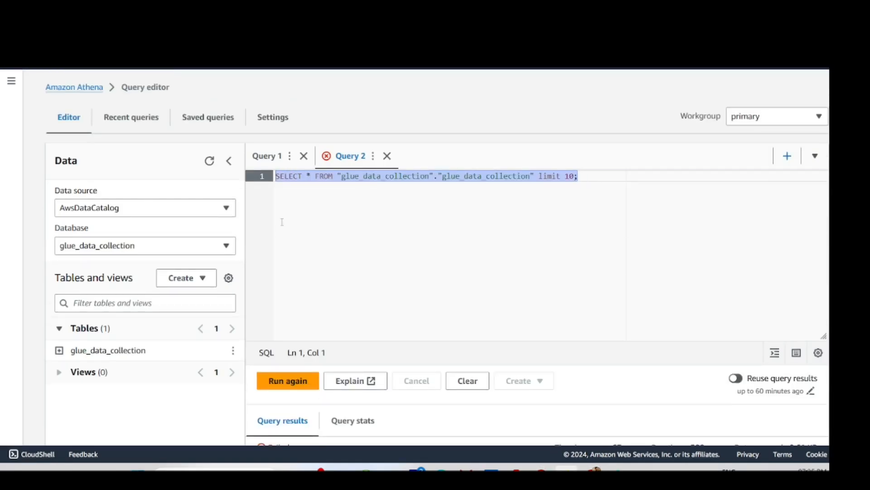
left_click(307, 379)
scroll(301, 383, "down", 3)
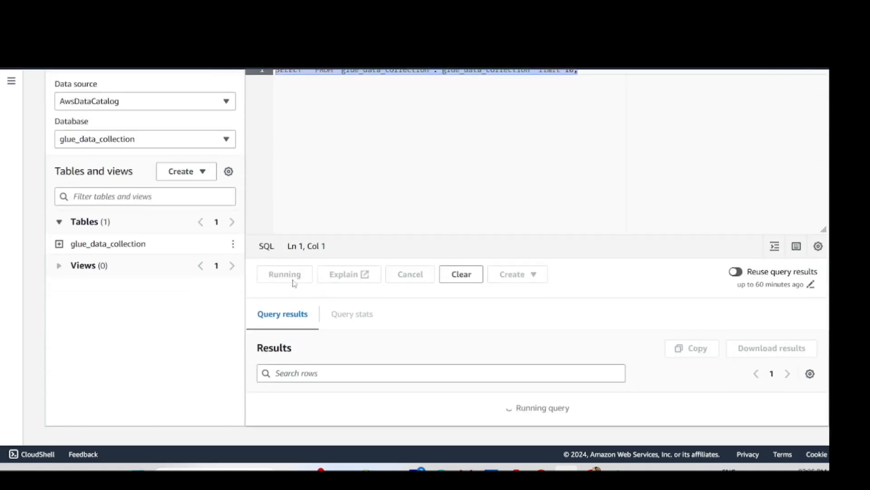
scroll(291, 290, "down", 1)
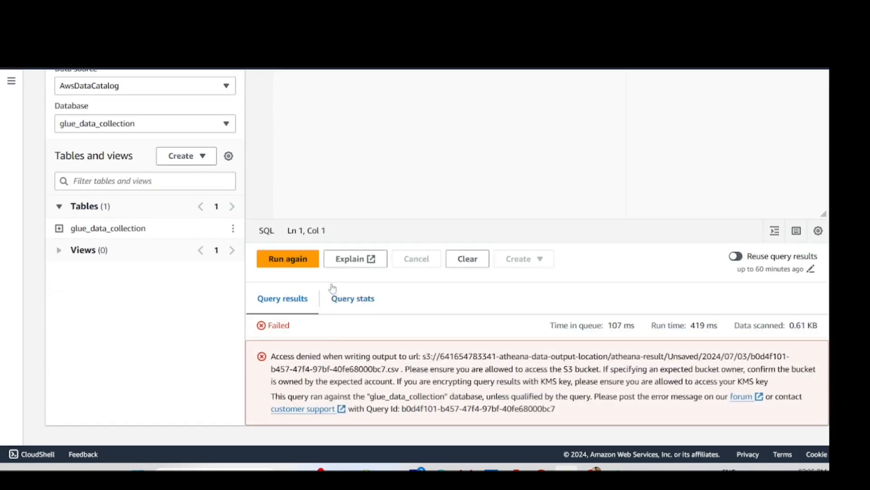
scroll(332, 287, "up", 3)
left_click(210, 161)
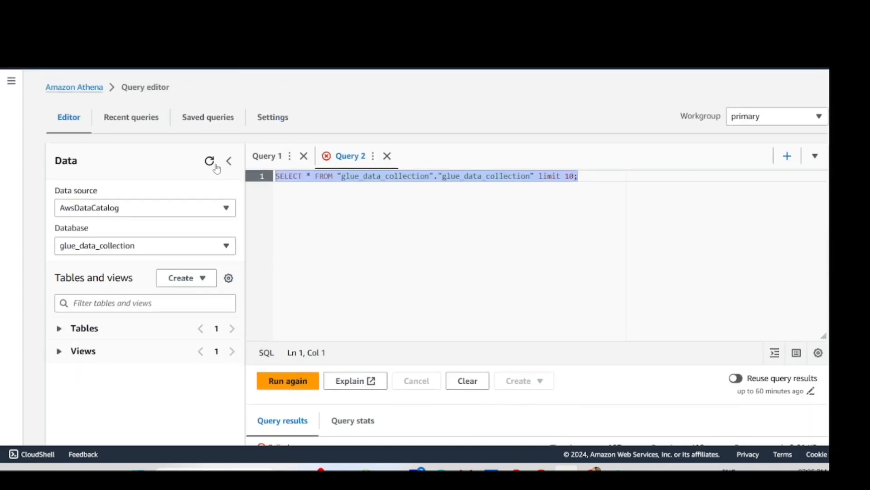
left_click(544, 208)
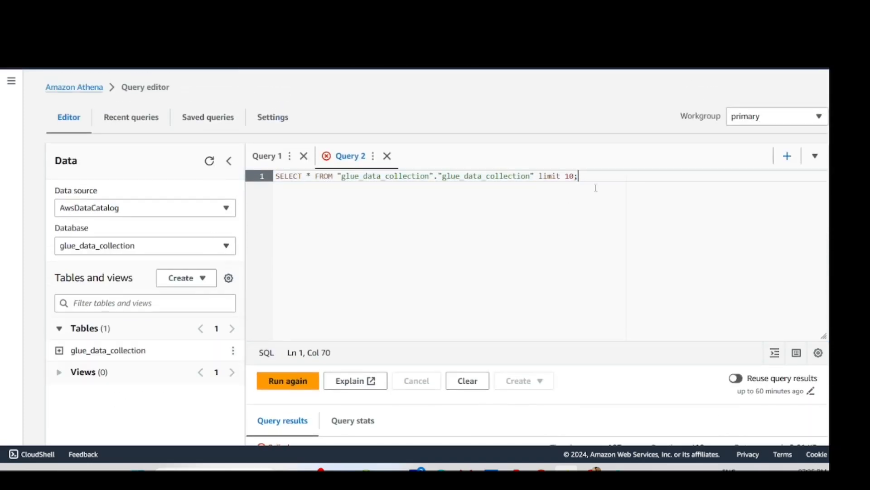
double_click(488, 176)
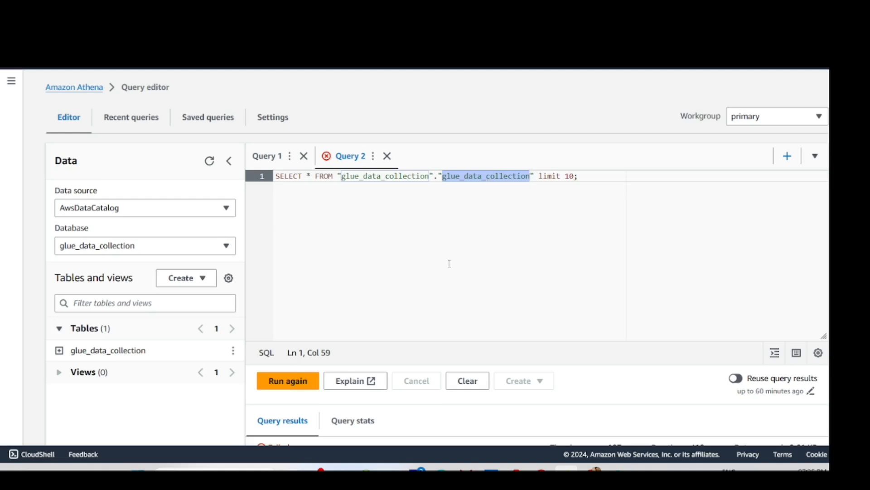
scroll(173, 284, "down", 2)
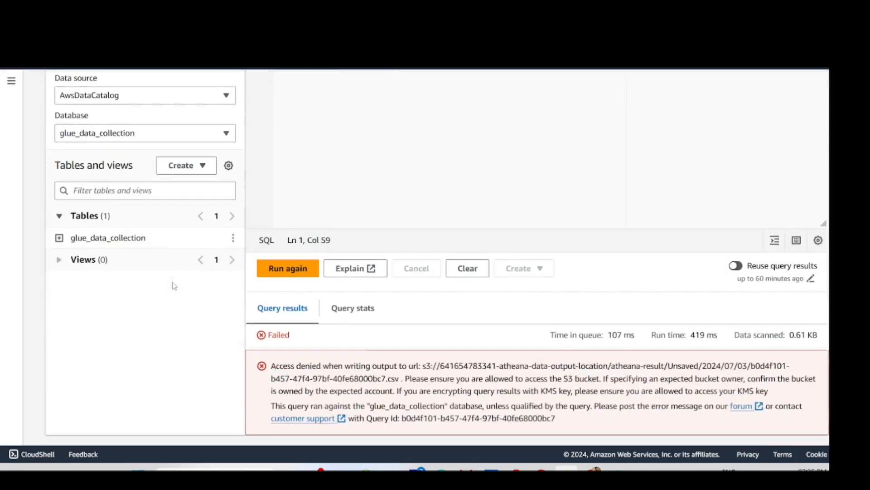
scroll(172, 200, "up", 3)
scroll(389, 294, "down", 2)
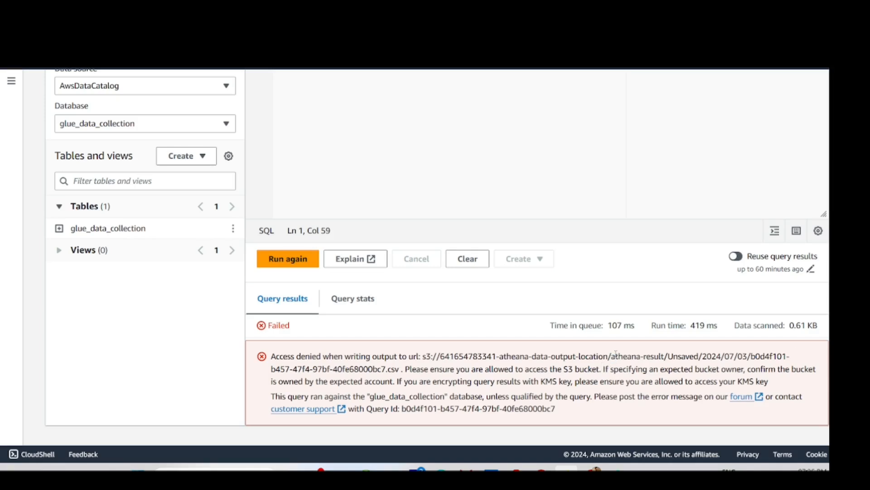
- Select and copy the atheana-result S3 output location from the Athena error message
left_click_drag(615, 356, 664, 356)
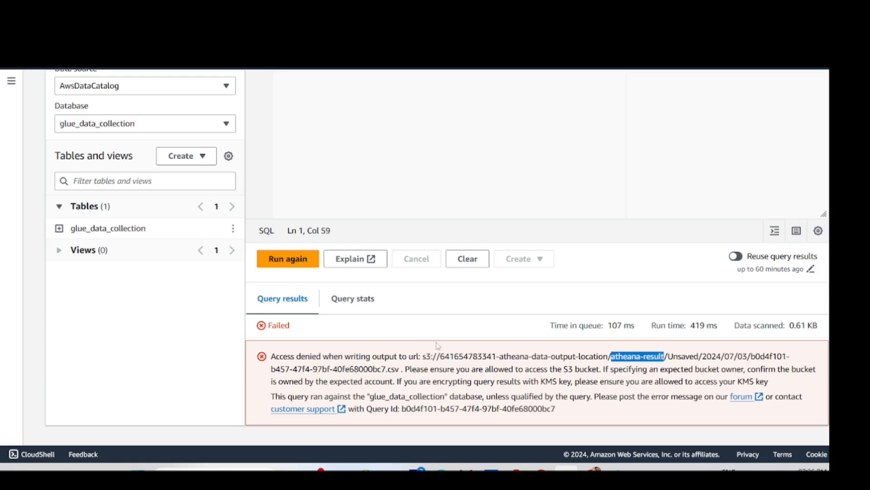
left_click_drag(441, 356, 666, 356)
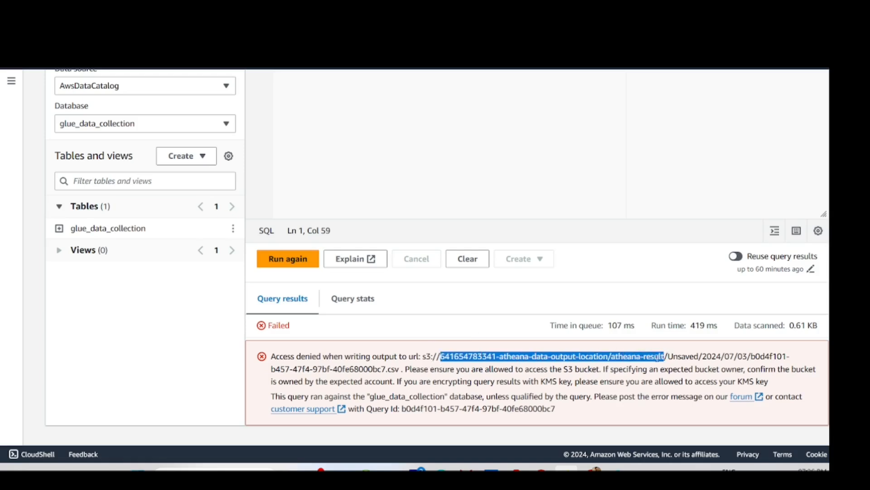
right_click(659, 357)
left_click(671, 210)
mouse_move(591, 468)
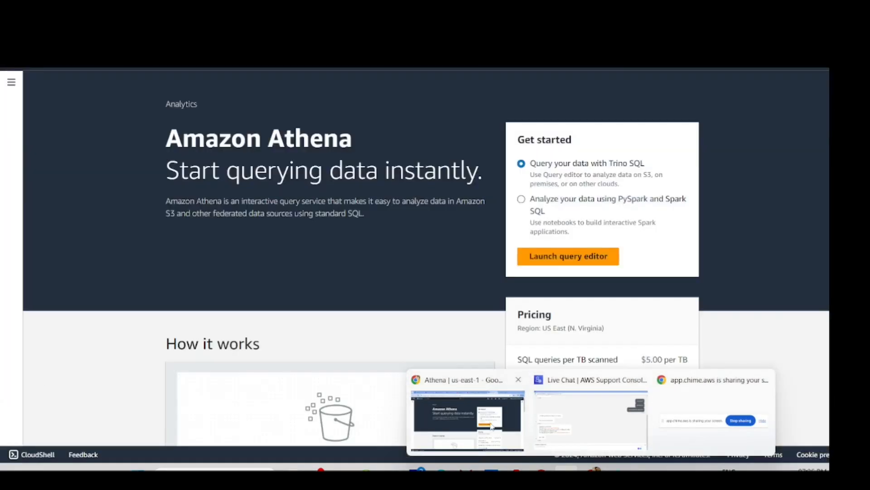
- Glance at the S3 bucket page, then open Athena's query editor Settings showing atheana-result
left_click(481, 390)
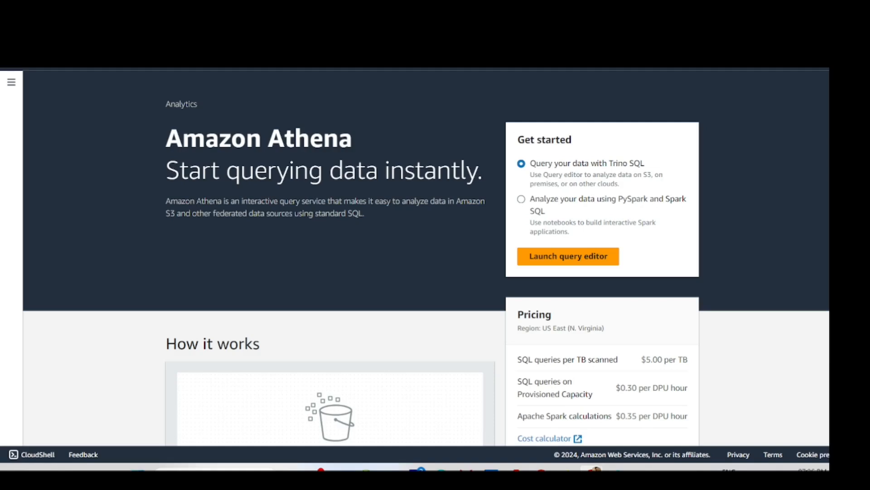
left_click(531, 8)
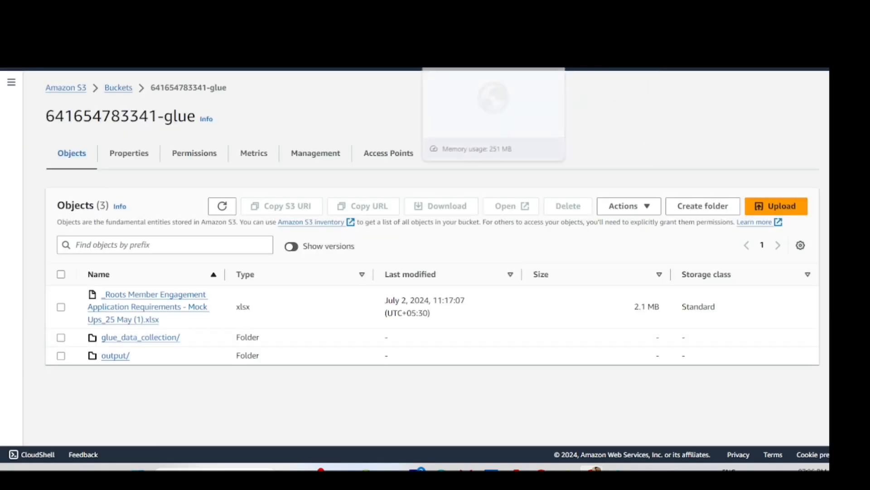
mouse_move(592, 469)
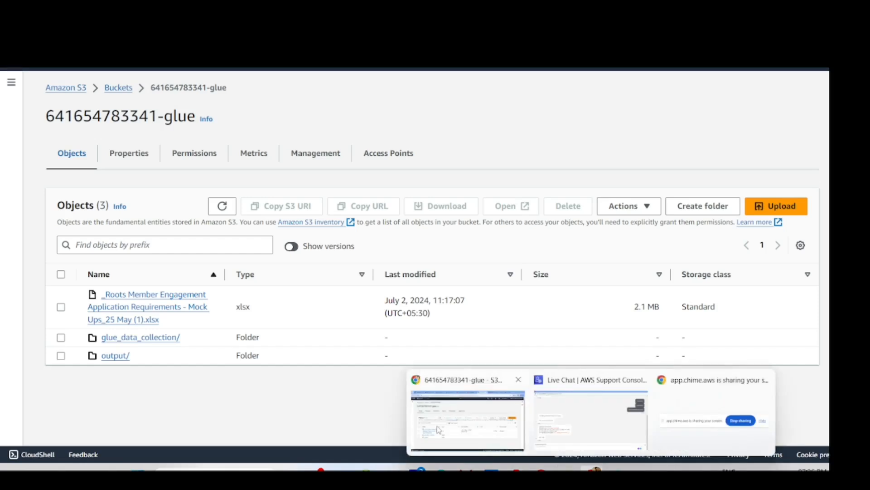
mouse_move(553, 421)
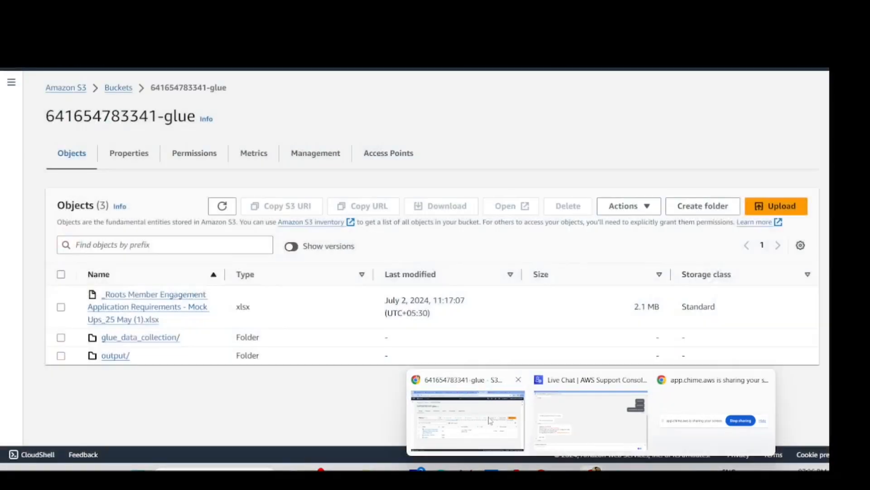
key("ctrl+Tab")
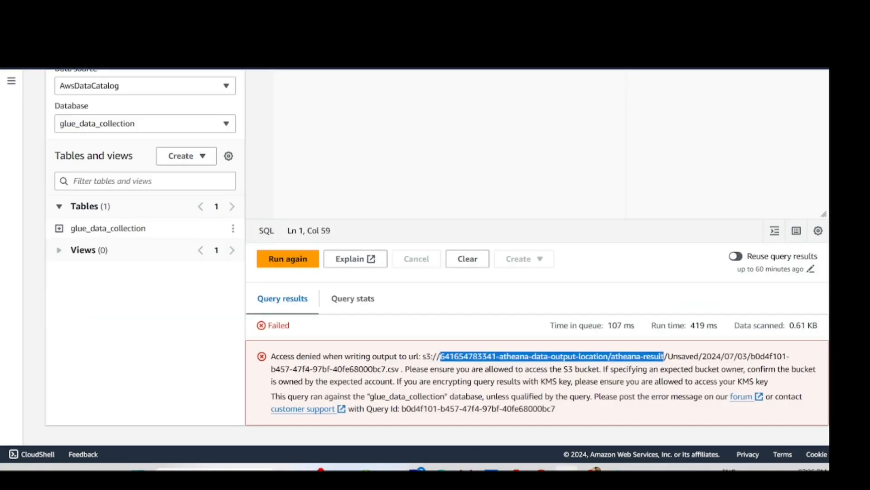
scroll(110, 251, "up", 2)
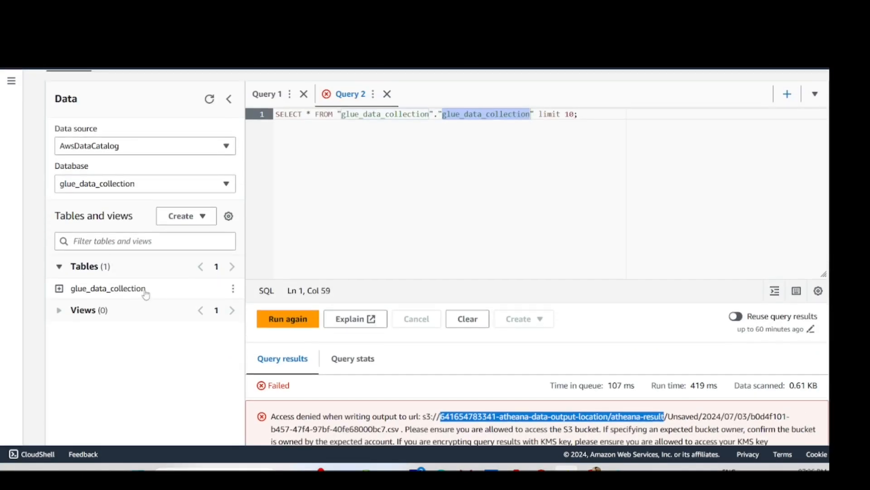
scroll(118, 290, "up", 2)
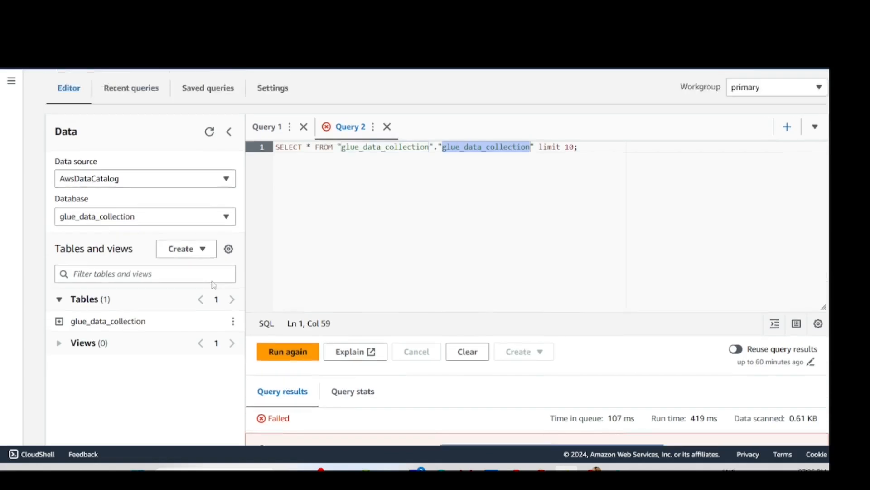
left_click(274, 116)
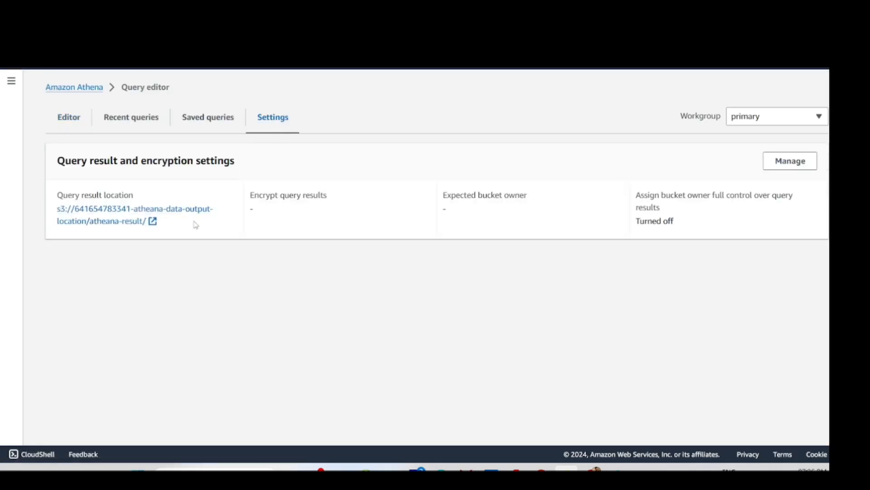
- Set Athena's query result location to the glue bucket's output folder and rerun the query
left_click(790, 161)
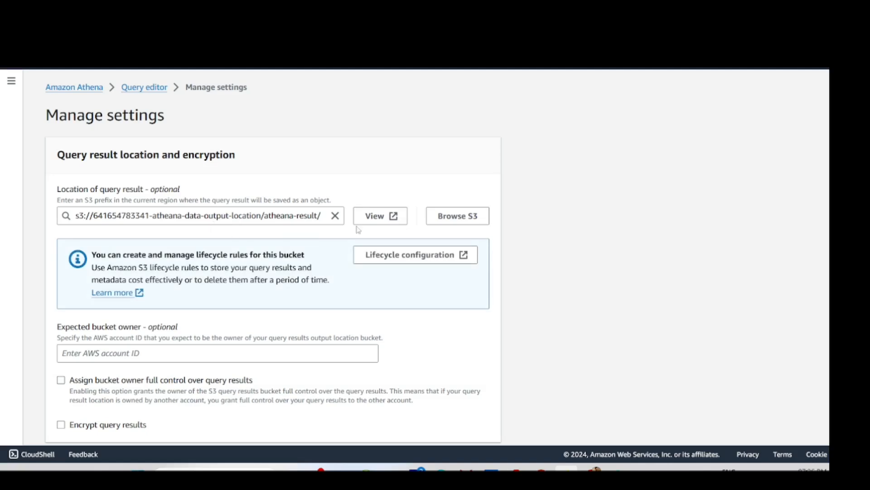
left_click(452, 220)
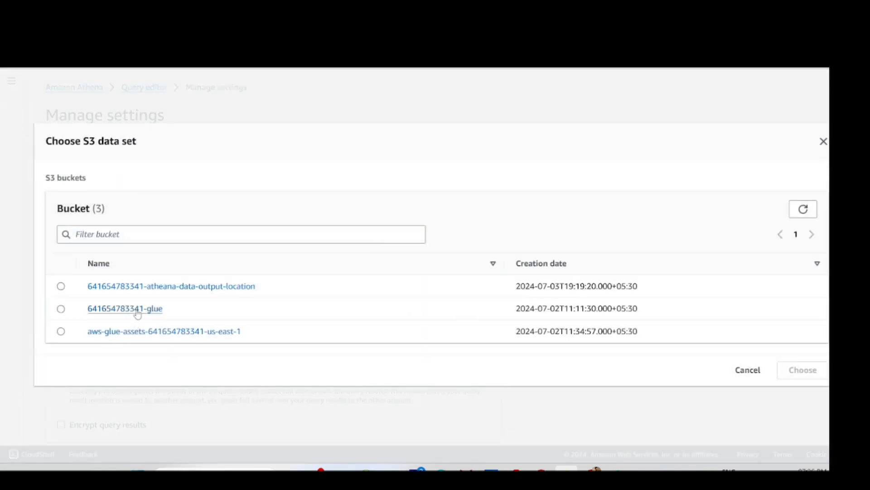
left_click(138, 312)
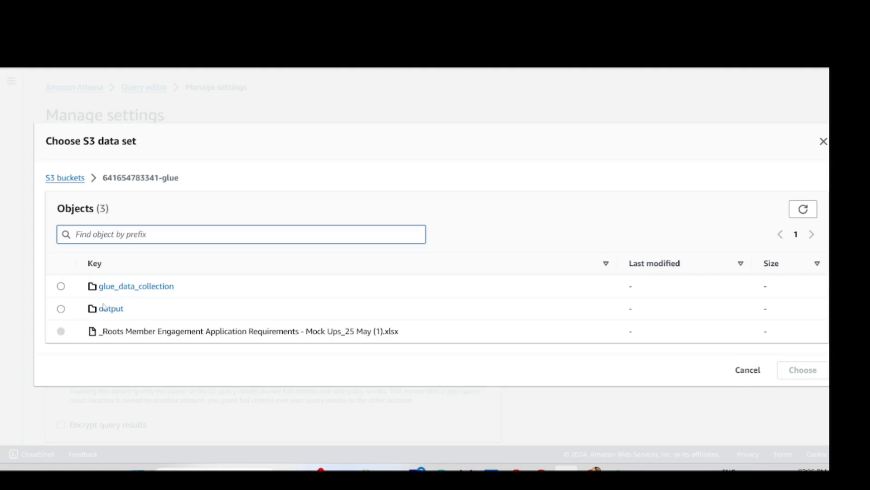
left_click(61, 309)
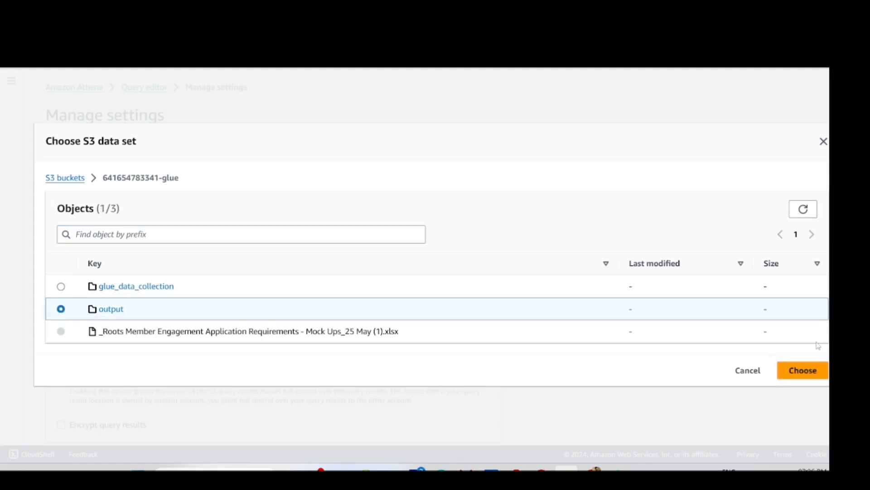
left_click(798, 372)
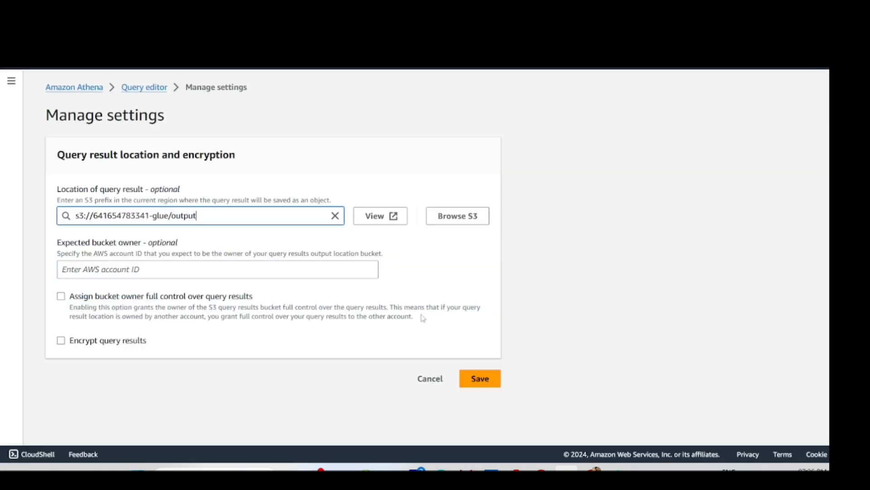
scroll(421, 316, "down", 1)
left_click(485, 427)
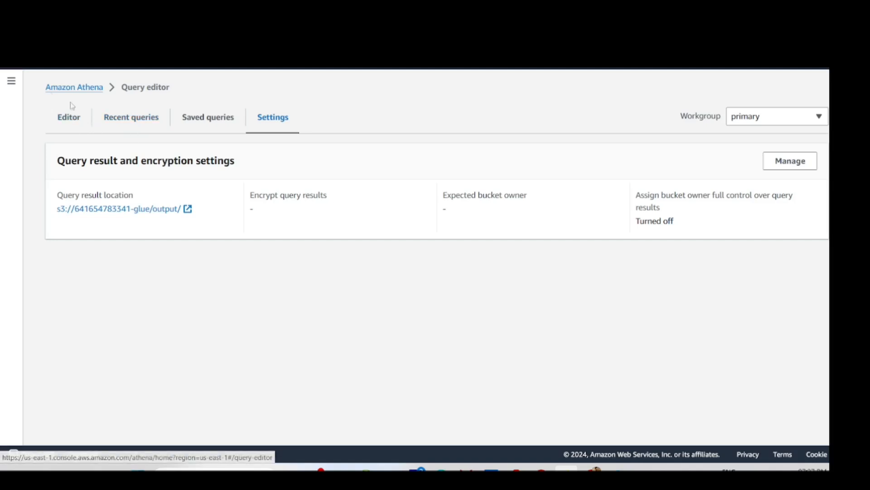
left_click(71, 117)
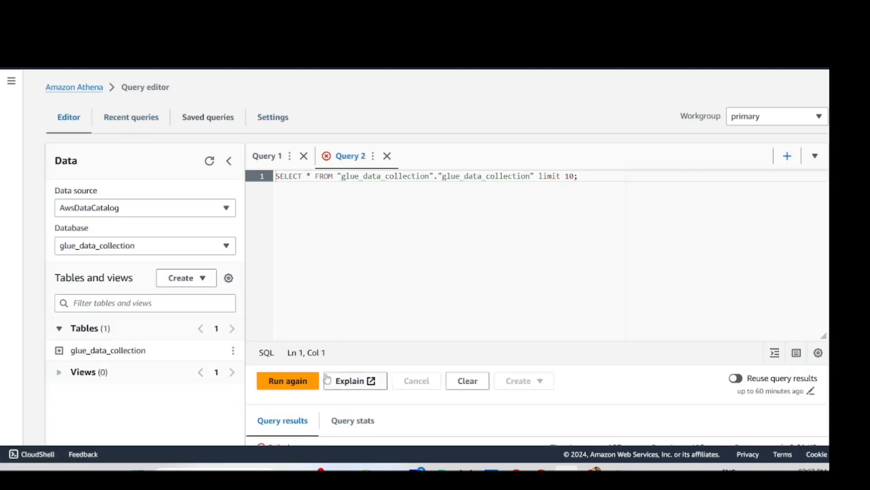
left_click(298, 382)
scroll(389, 237, "down", 3)
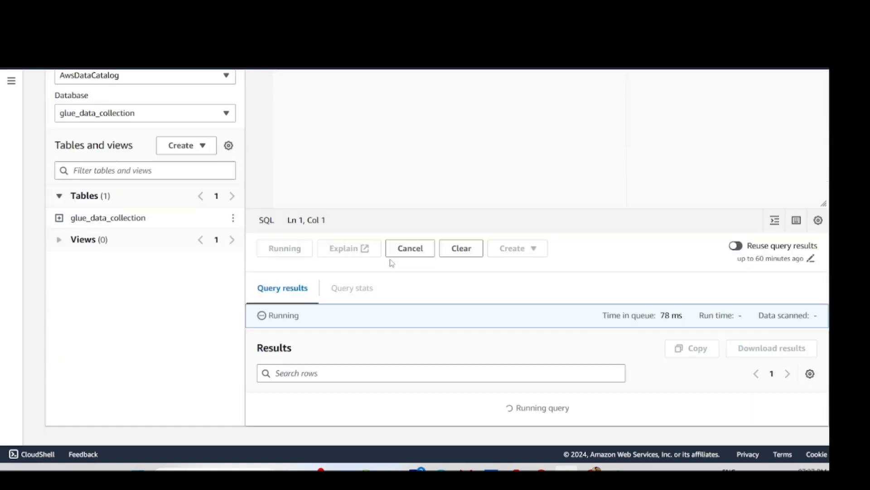
scroll(388, 271, "down", 5)
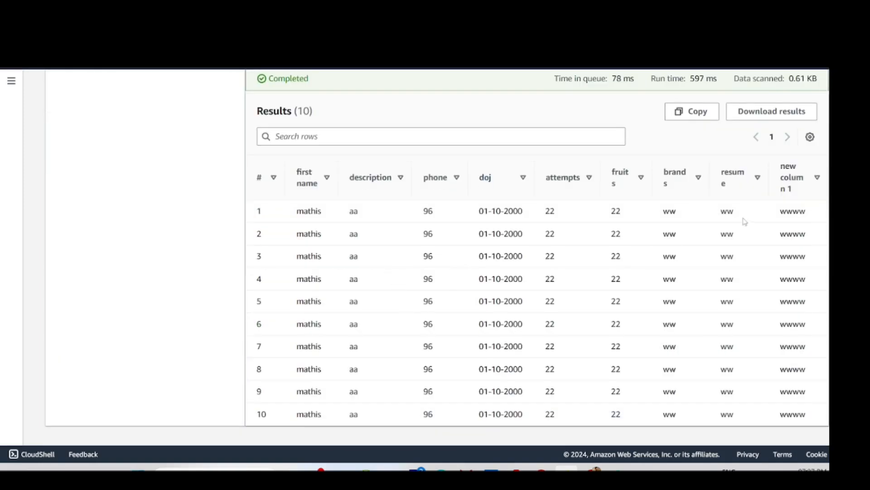
left_click_drag(774, 216, 821, 215)
left_click(711, 208)
left_click_drag(696, 209, 823, 211)
scroll(613, 245, "up", 4)
scroll(613, 245, "down", 4)
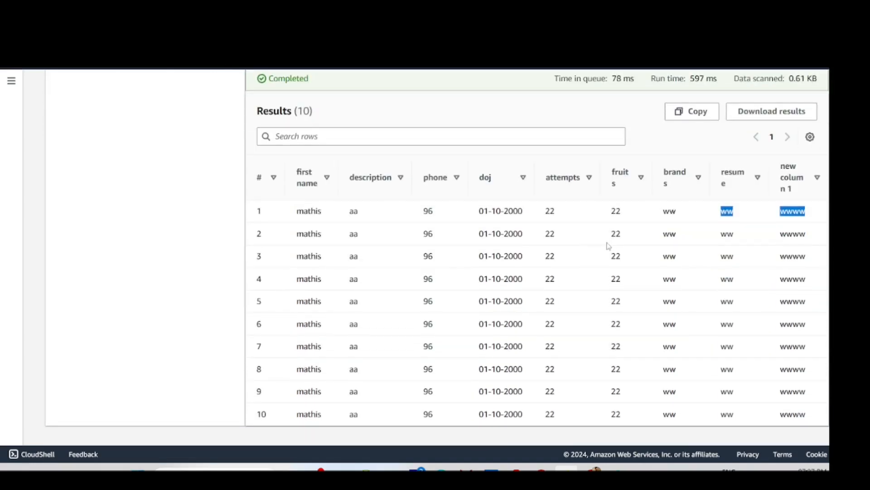
left_click(755, 216)
left_click_drag(721, 220, 795, 211)
left_click(741, 195)
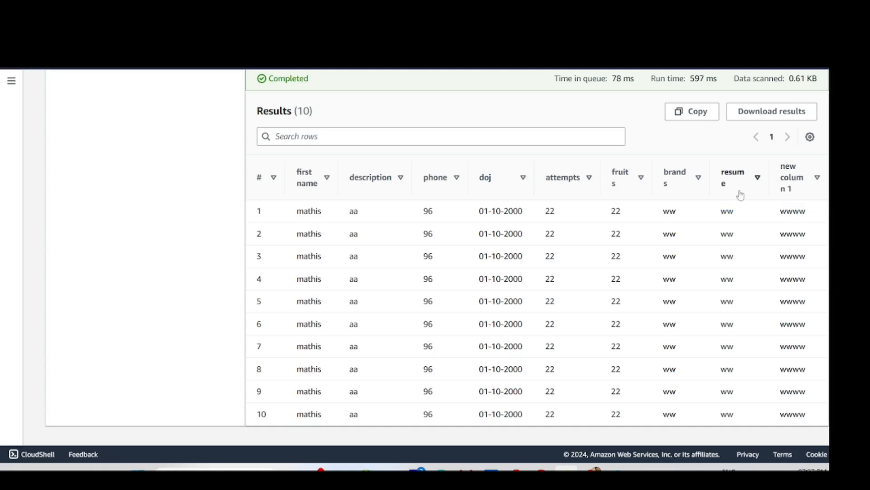
double_click(722, 181)
left_click_drag(721, 180, 723, 181)
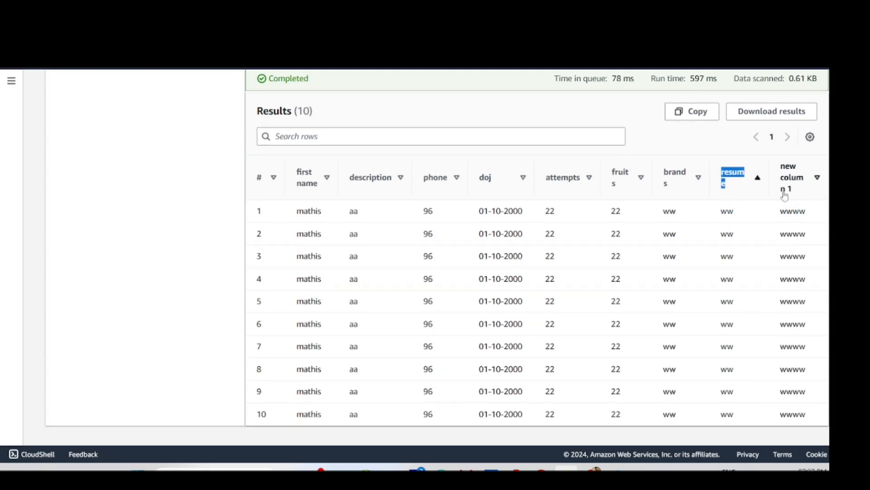
left_click(819, 181)
double_click(722, 178)
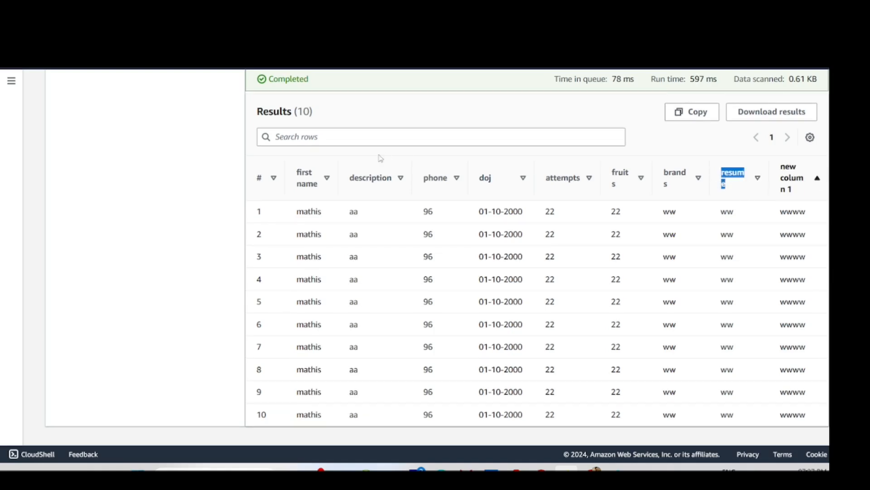
scroll(378, 156, "up", 5)
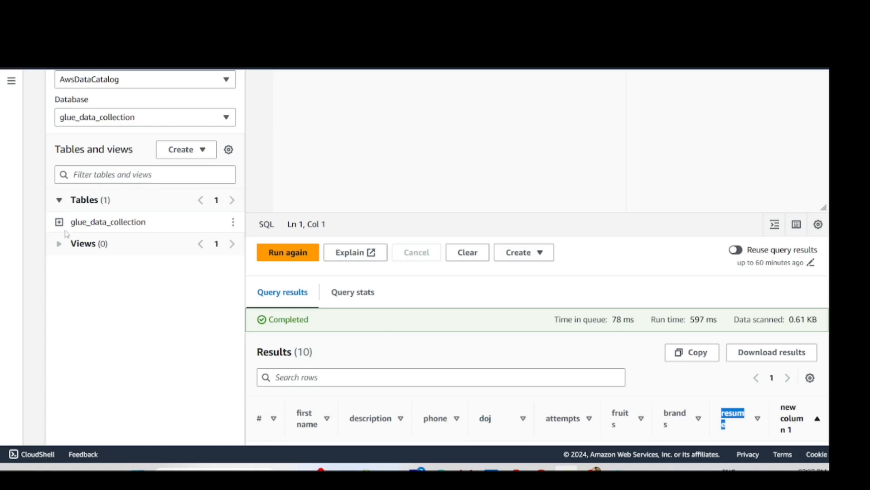
scroll(105, 231, "down", 3)
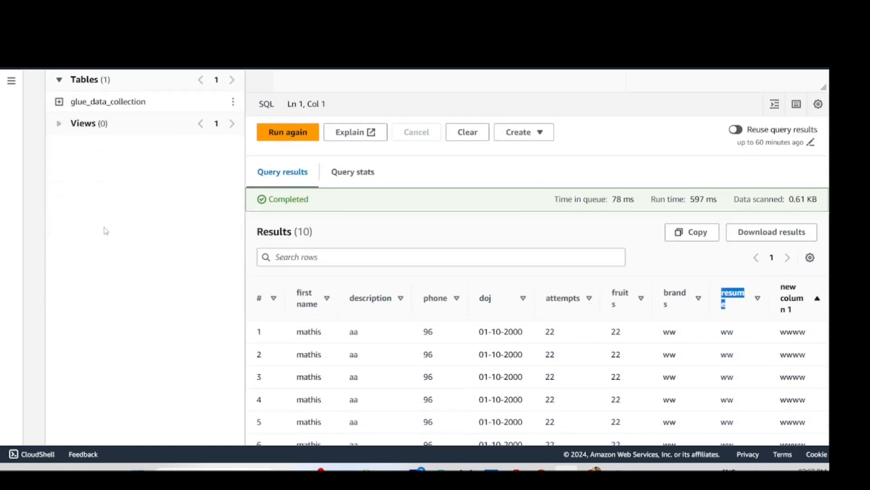
scroll(442, 289, "down", 1)
double_click(428, 271)
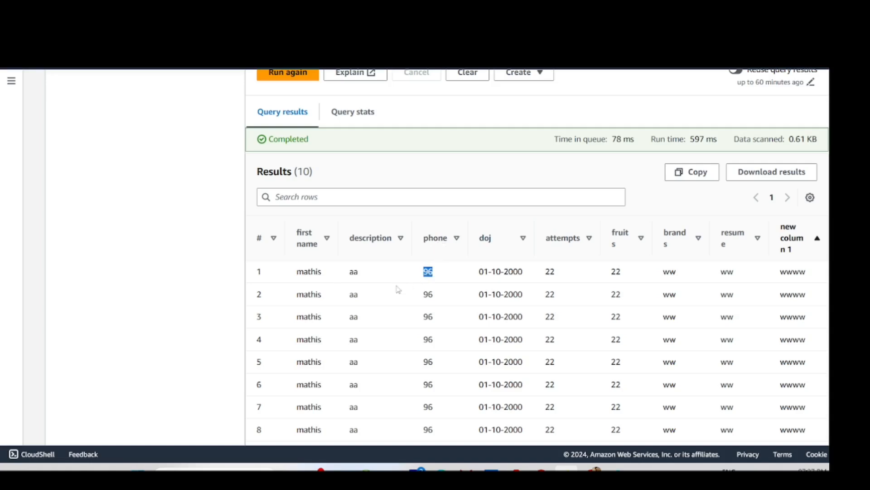
scroll(136, 200, "up", 5)
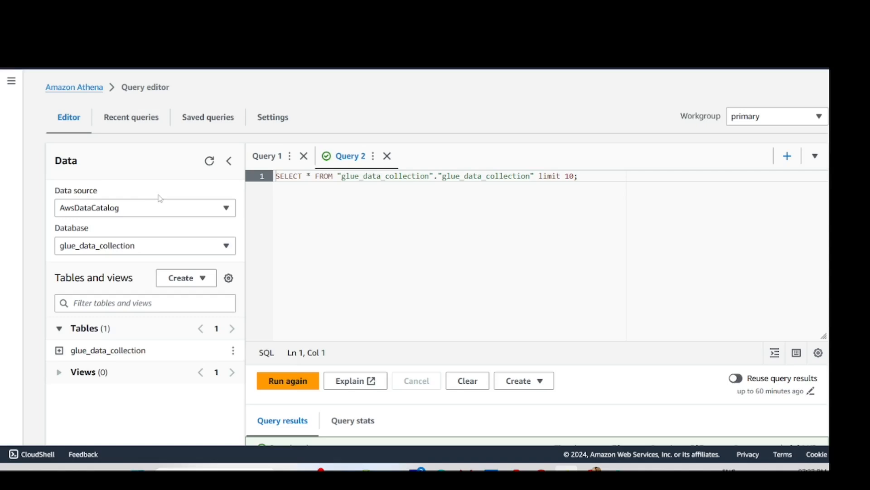
left_click(297, 383)
mouse_move(594, 469)
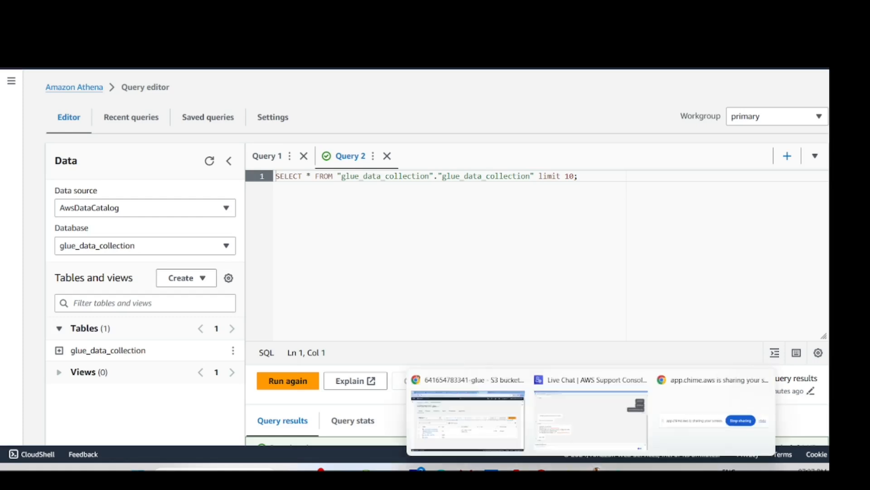
- In Lake Formation, open the glue_data_collection table's permissions, dismissing the notices
left_click(488, 418)
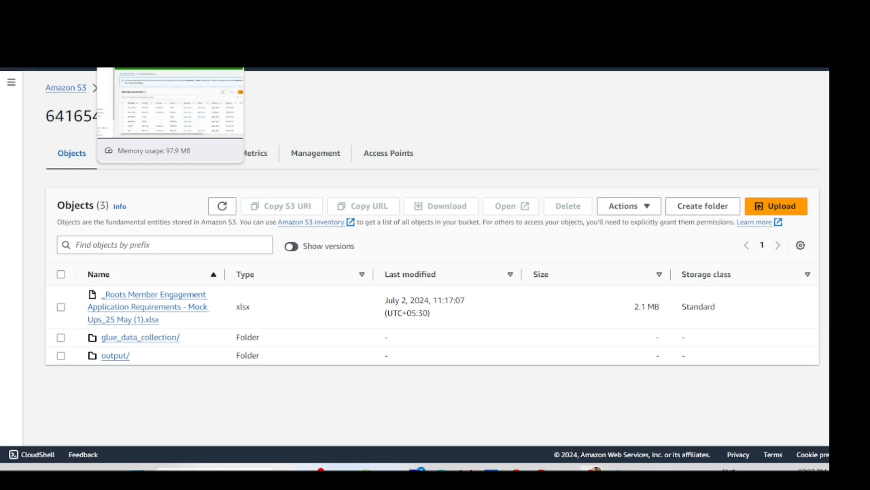
left_click(136, 10)
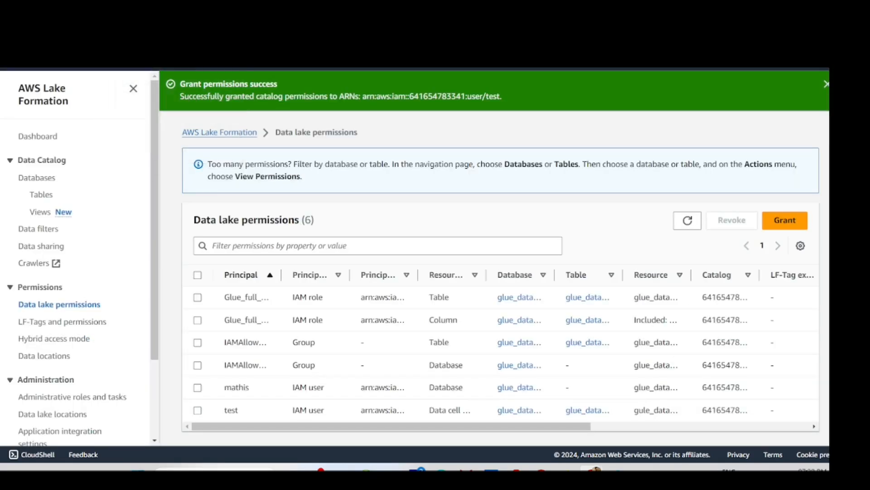
left_click(826, 84)
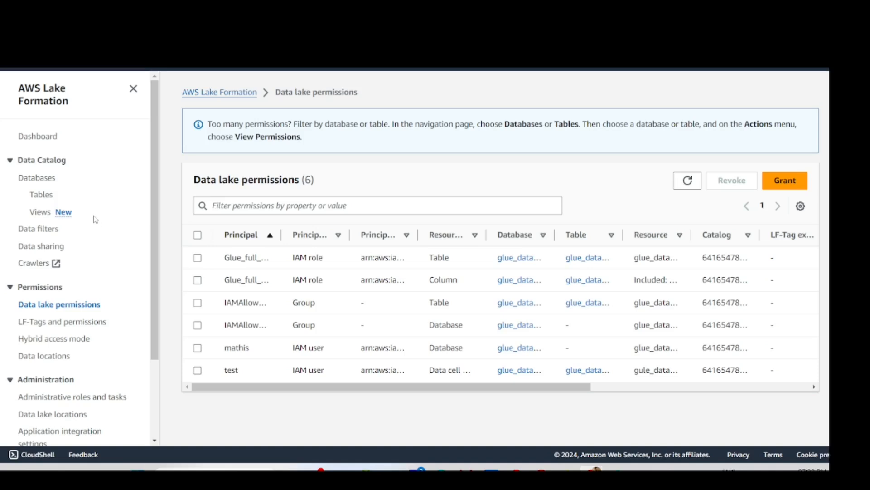
left_click(44, 196)
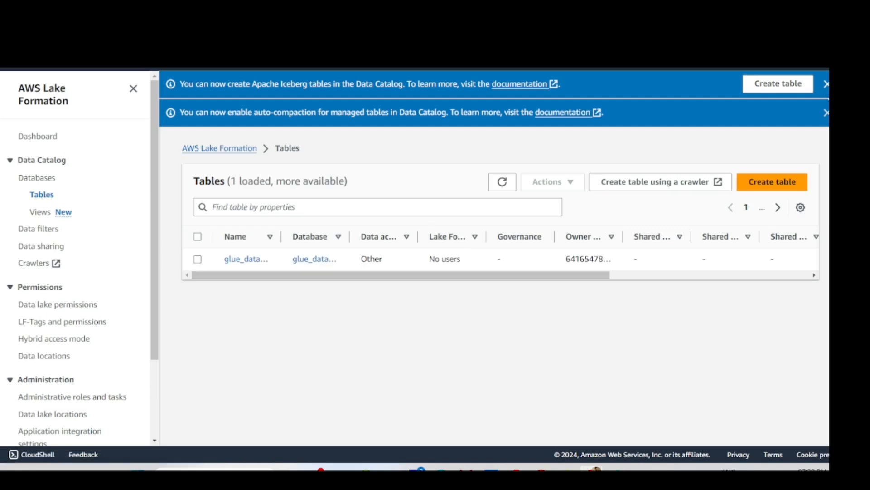
left_click(826, 85)
left_click(826, 85)
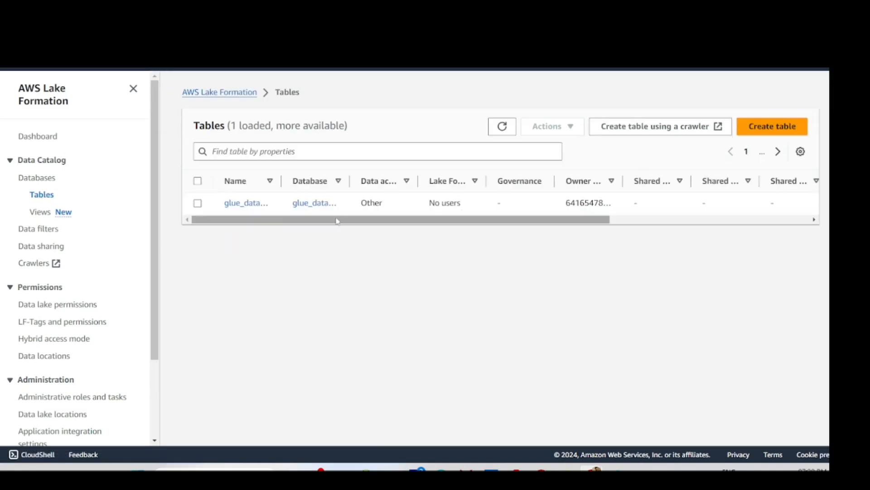
left_click(198, 204)
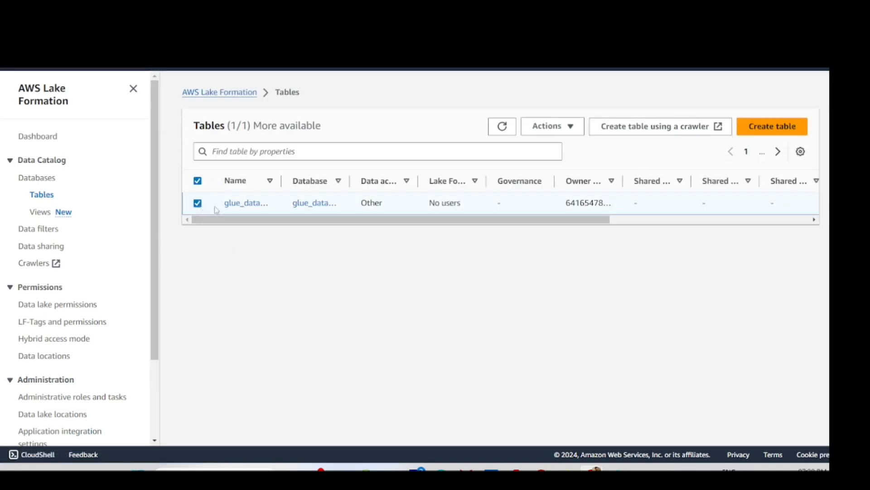
left_click(549, 126)
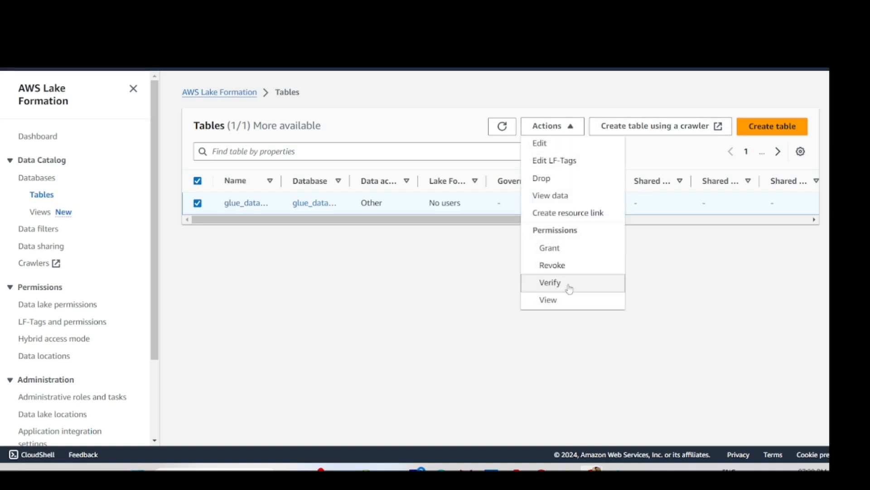
left_click(558, 299)
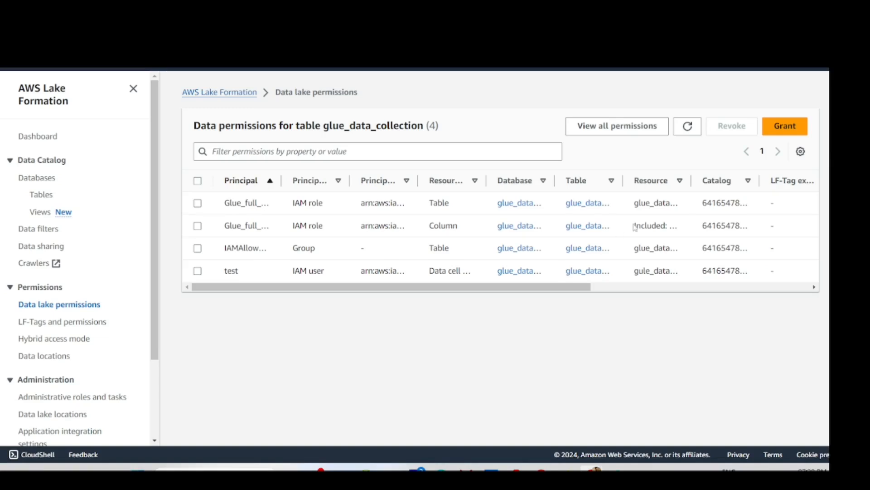
- Revoke the IAMAllowedPrincipals permission on glue_data_collection
left_click(198, 250)
left_click_drag(282, 180, 474, 184)
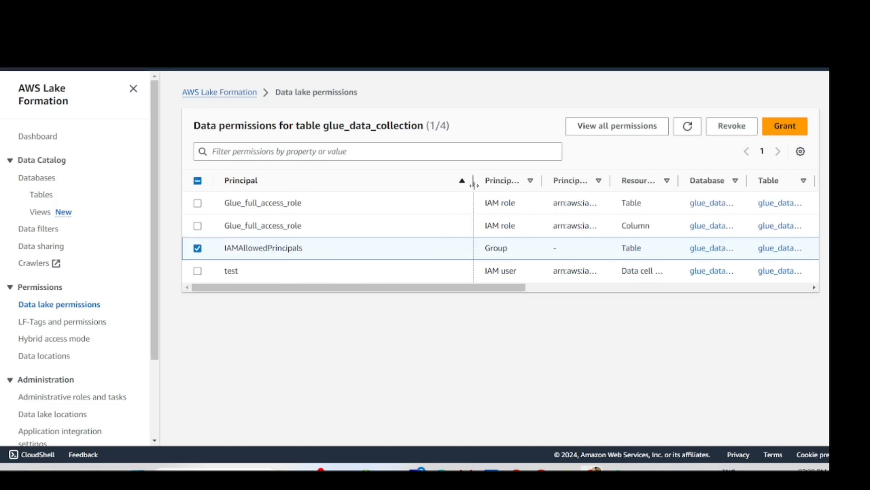
left_click_drag(482, 289, 768, 305)
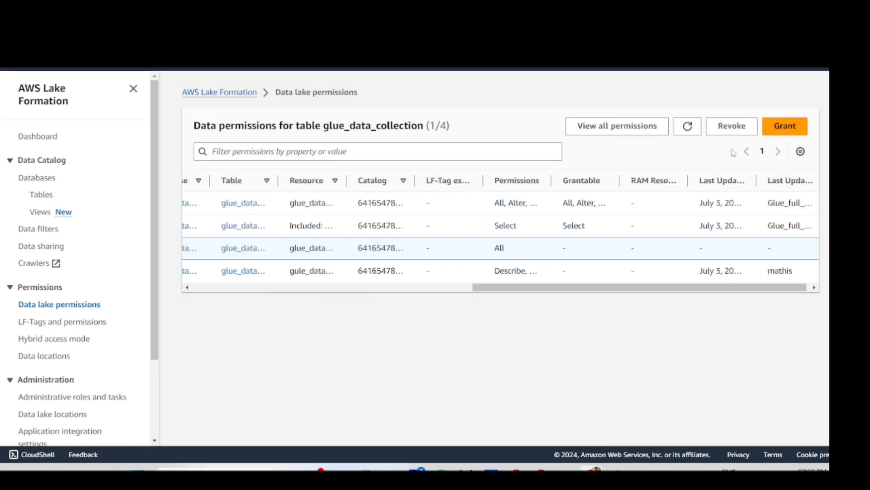
left_click(735, 130)
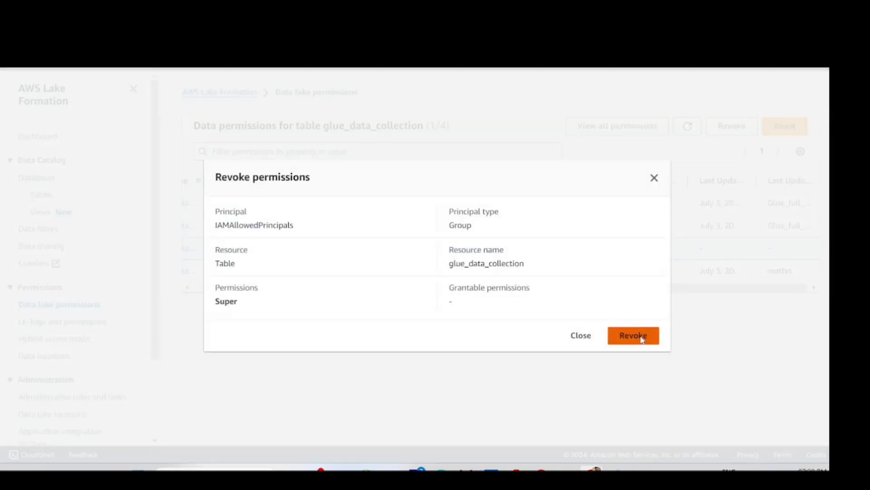
left_click(642, 338)
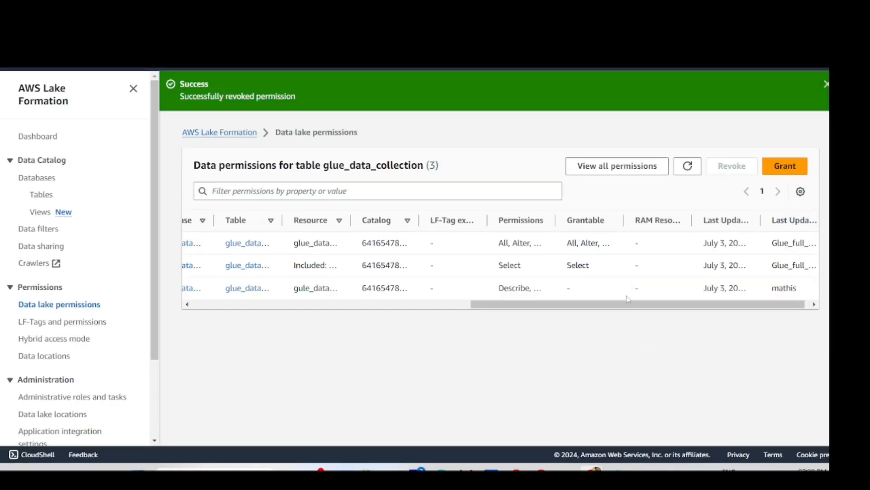
left_click_drag(633, 304, 232, 268)
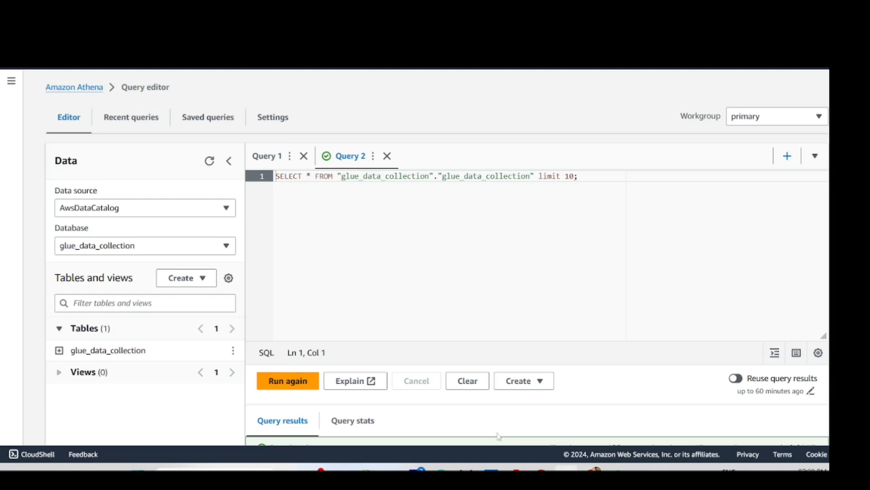
- Rerun the SELECT query on glue_data_collection in Athena and review its 10 result rows
left_click_drag(604, 175, 267, 177)
left_click(292, 382)
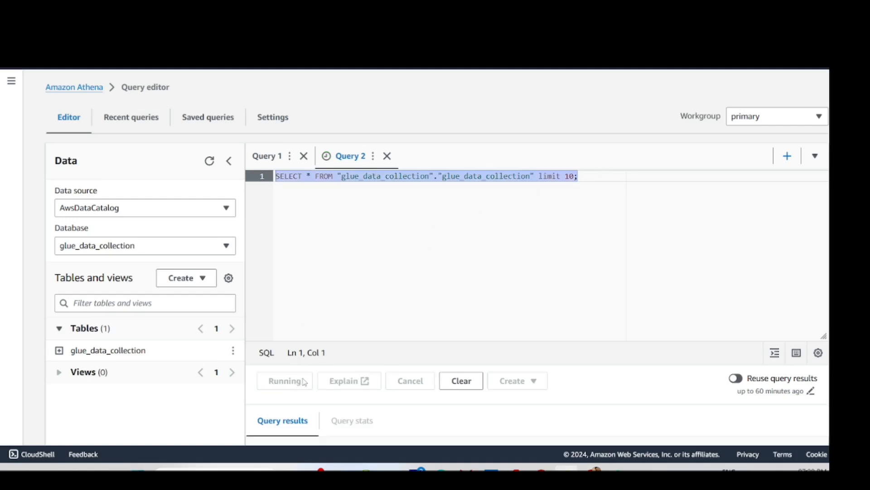
scroll(453, 360, "down", 8)
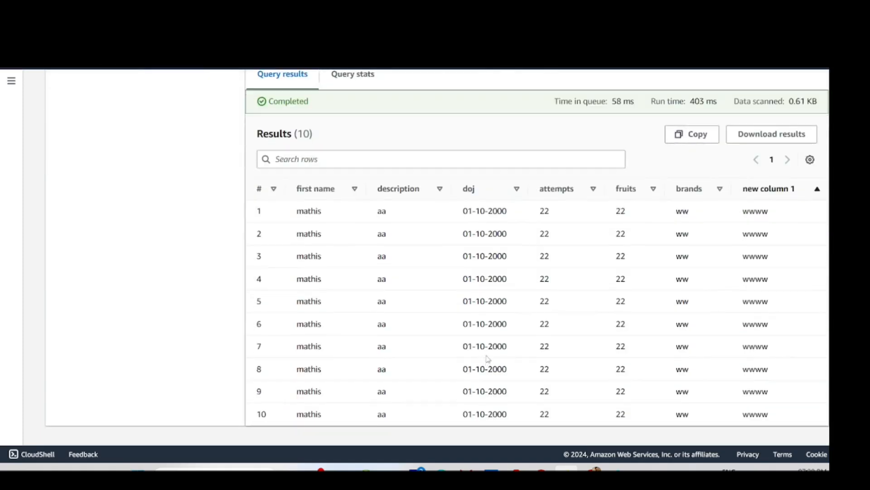
scroll(488, 357, "up", 3)
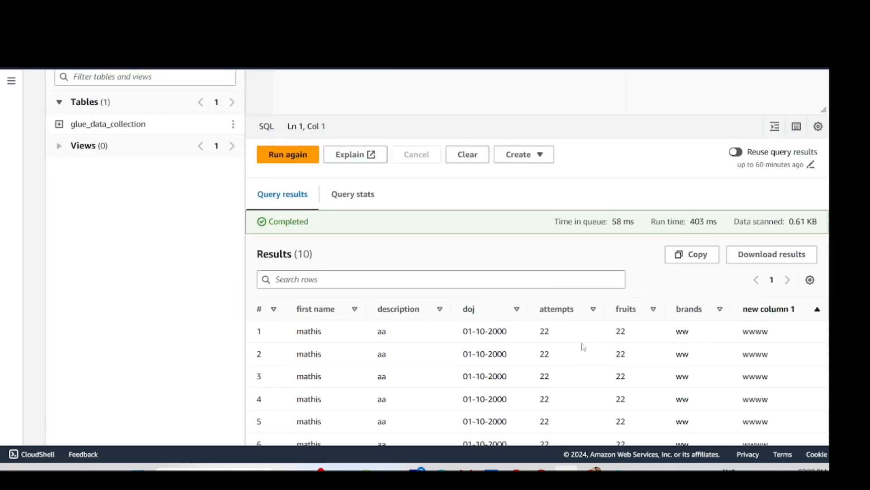
scroll(408, 135, "up", 6)
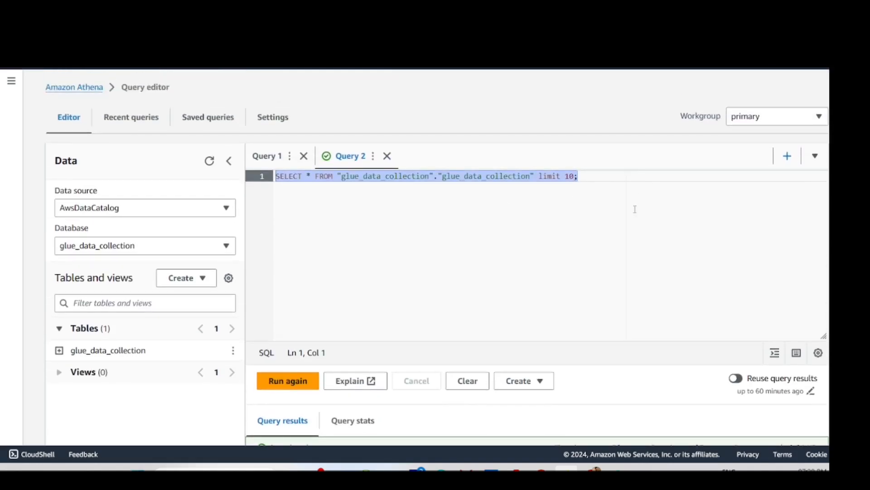
- Return to the glue_data_collection permissions list in Lake Formation and adjust the table view
mouse_move(590, 468)
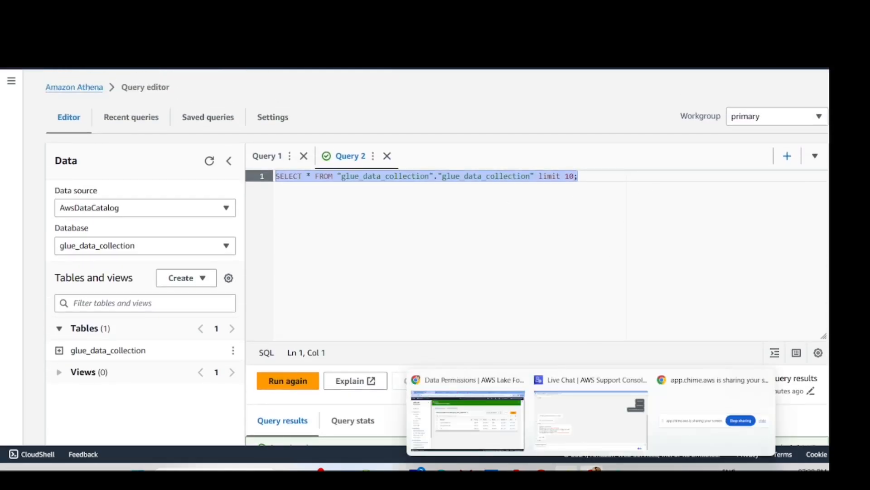
left_click(480, 424)
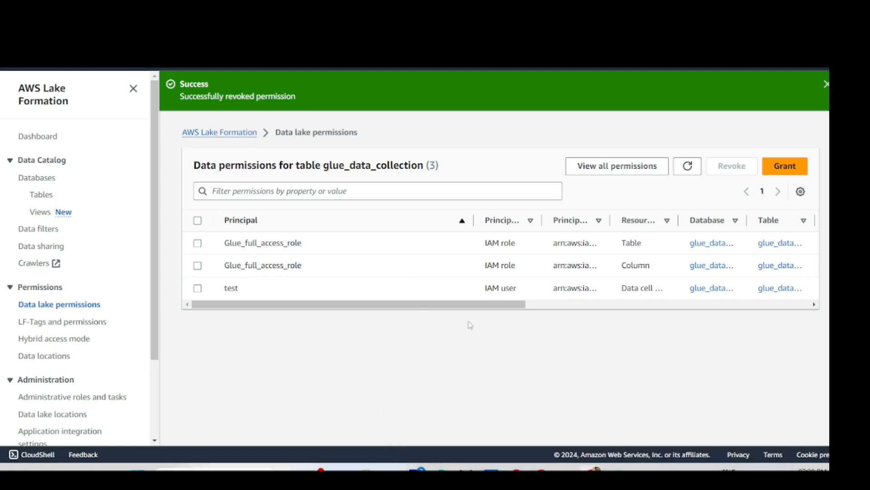
left_click_drag(479, 305, 486, 304)
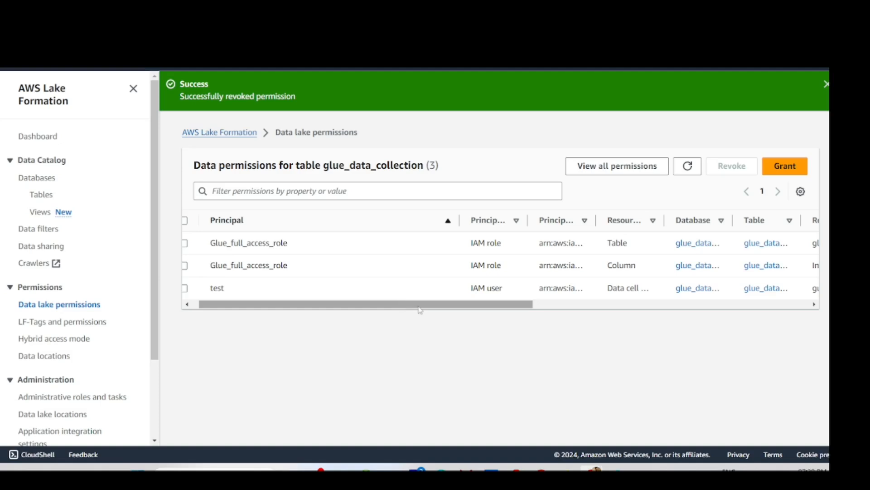
left_click_drag(401, 304, 384, 311)
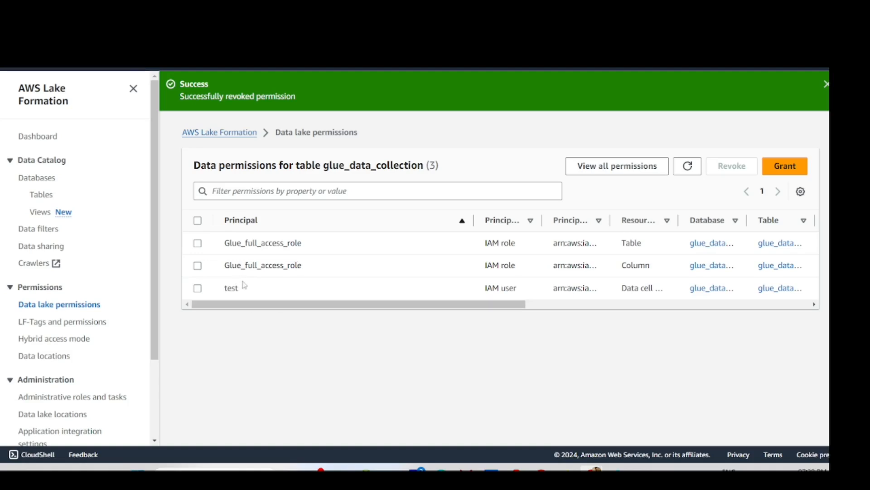
left_click_drag(248, 303, 207, 311)
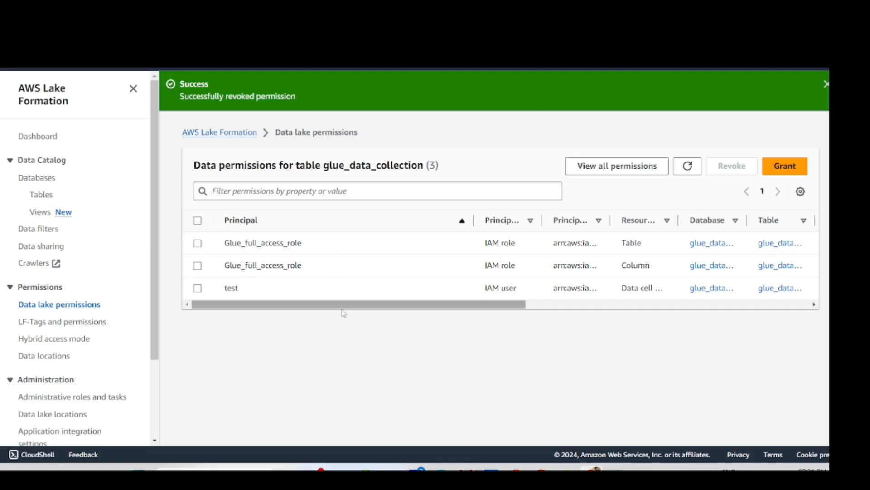
left_click_drag(350, 313, 727, 323)
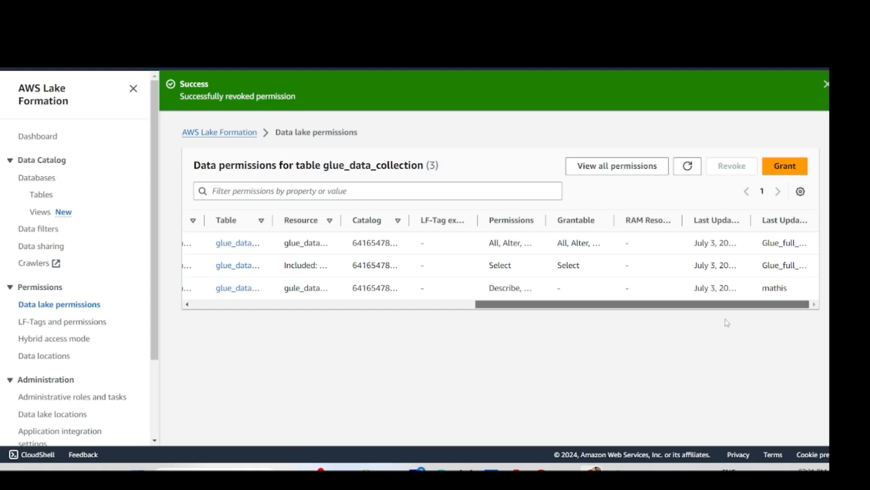
- Widen the Grantable, Permissions and Principal type columns so full permission lists show
left_click_drag(614, 220, 710, 226)
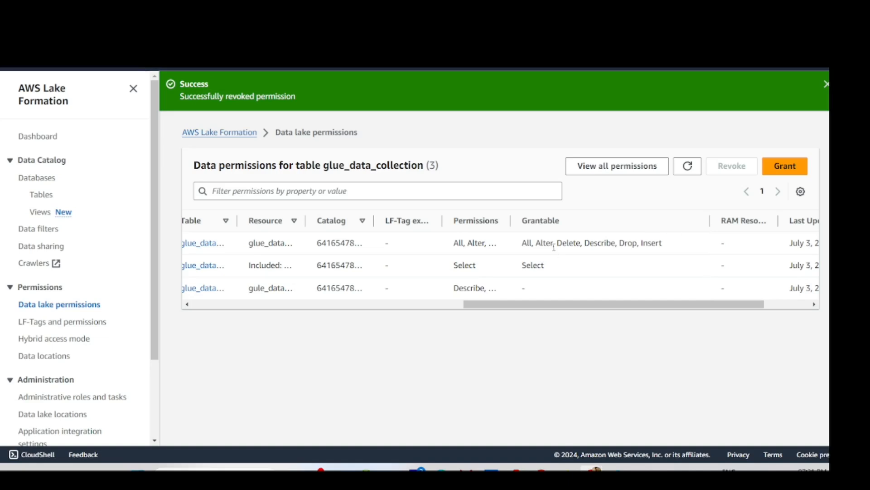
left_click_drag(511, 222, 580, 221)
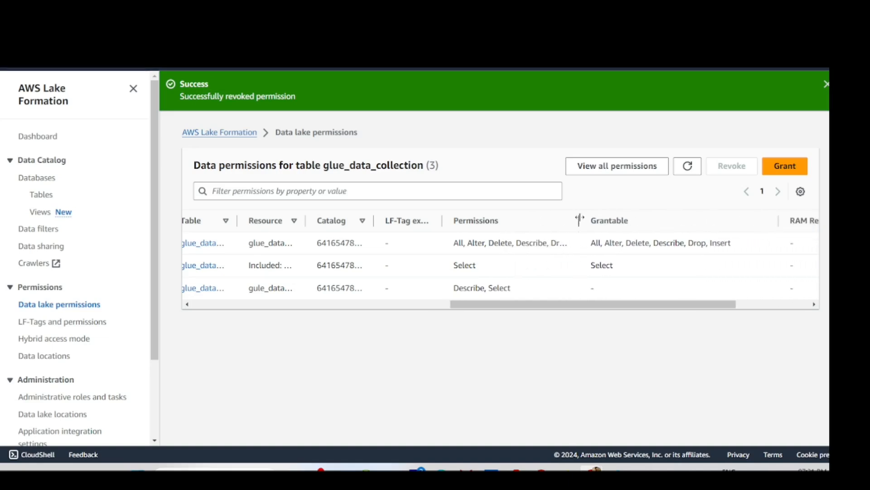
left_click_drag(583, 308, 411, 297)
left_click_drag(350, 222, 435, 224)
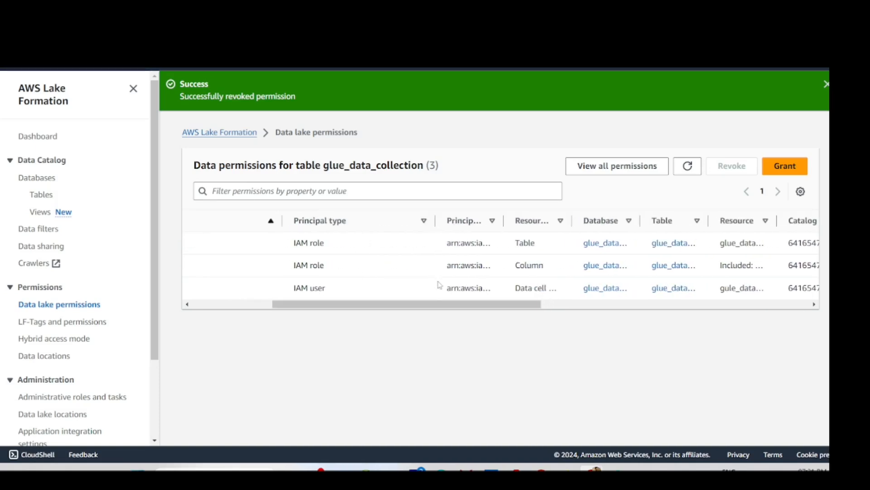
left_click_drag(448, 307, 502, 313)
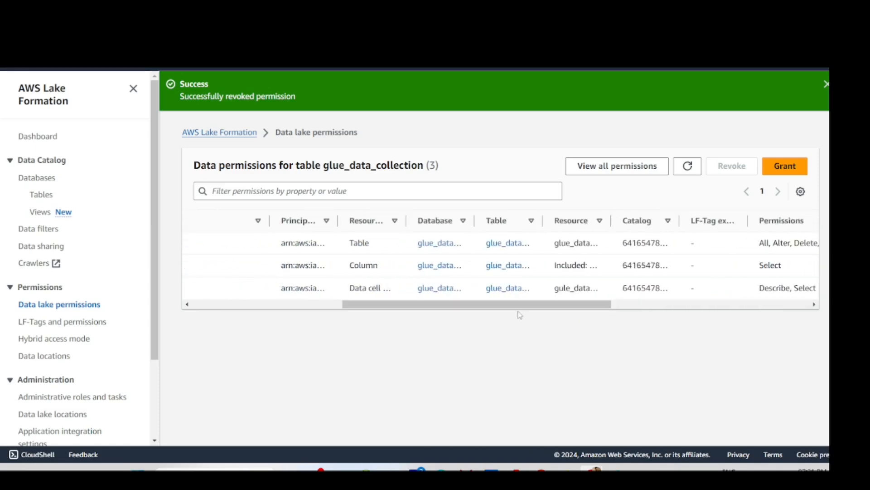